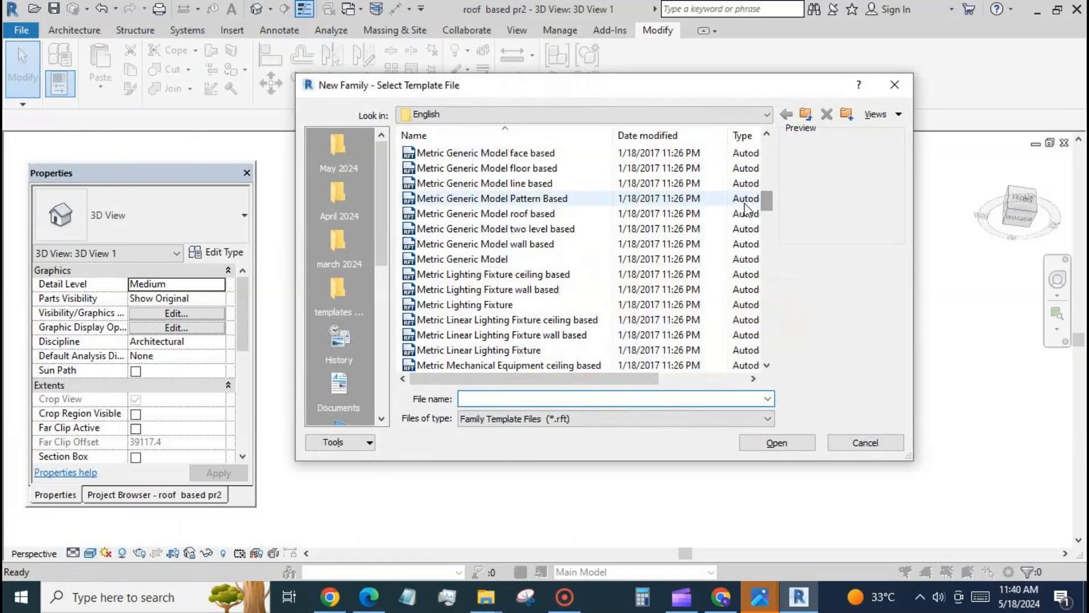
Step: Create a family from the Metric Generic Model roof based template and open its Front elevation
click(553, 218)
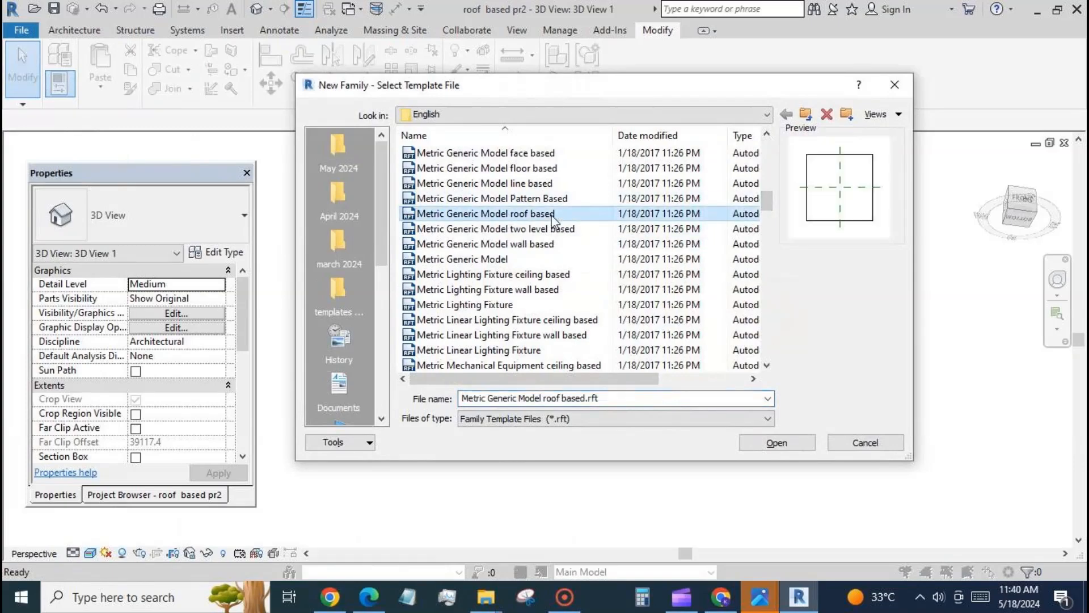
click(778, 448)
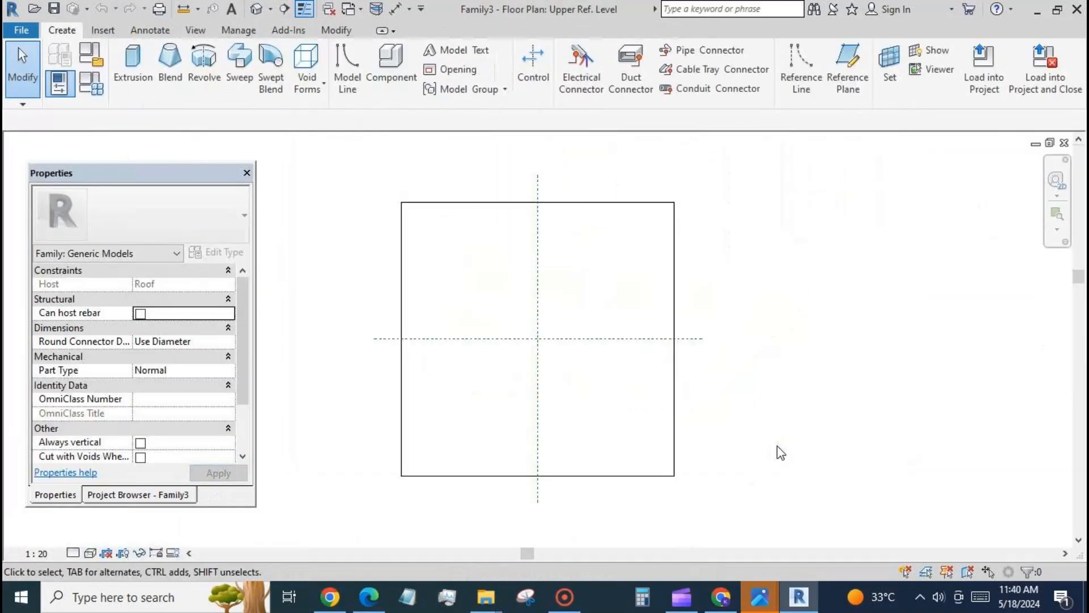
click(133, 496)
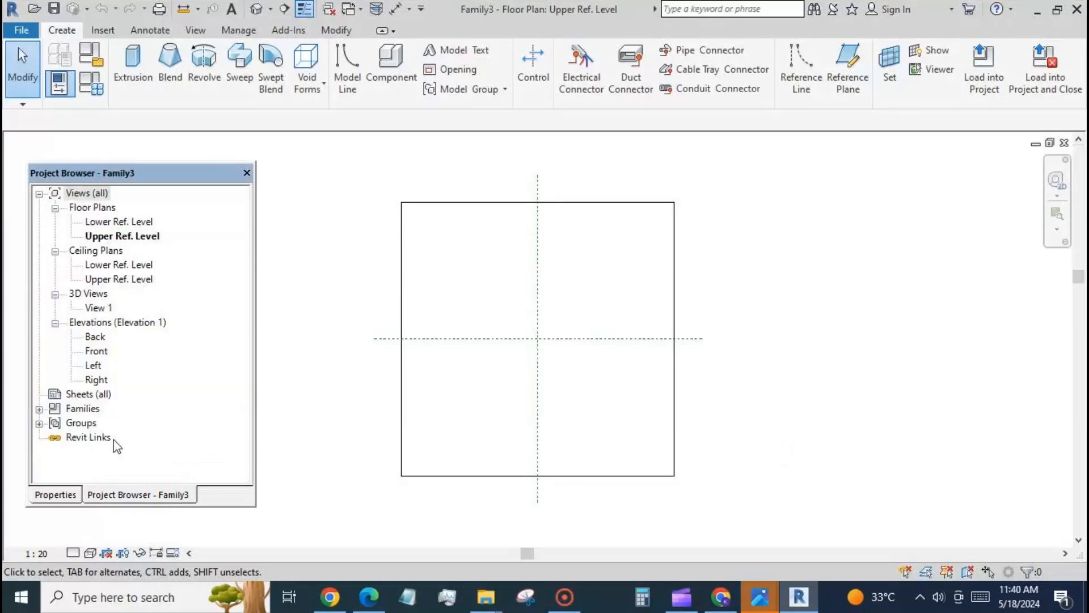
double_click(97, 352)
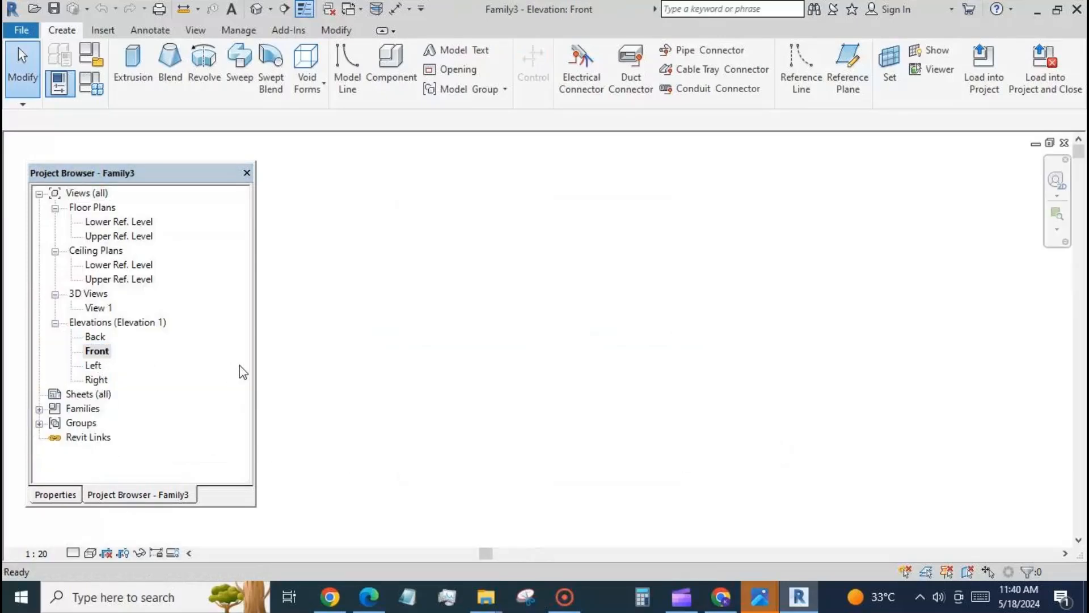
Step: Draw two horizontal reference planes below the roof, about 1543 mm and about 240 mm beneath the Upper Ref. Level
key(z)
key(a)
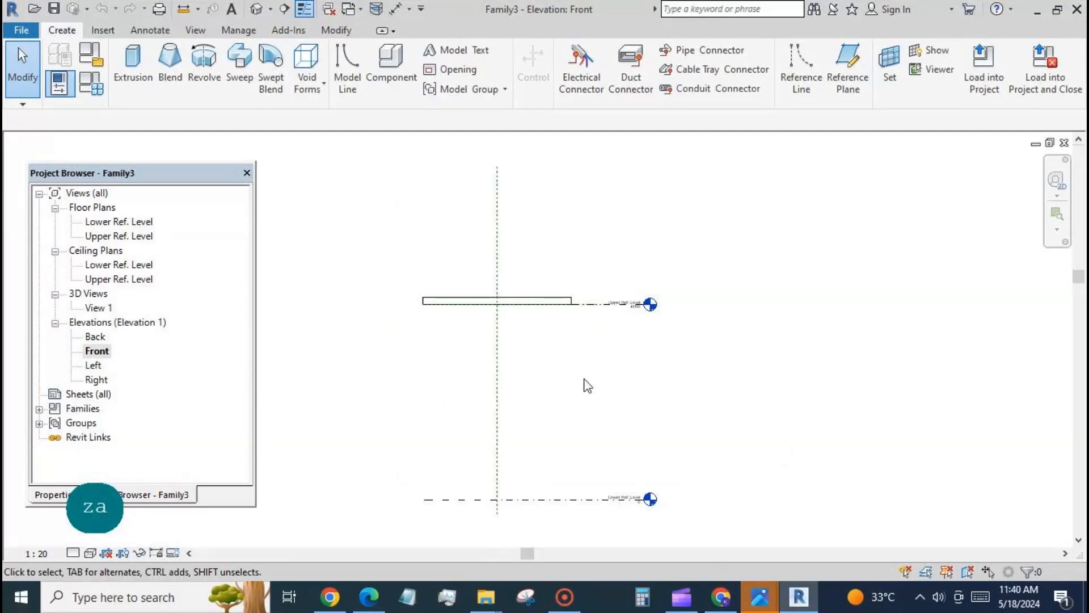
scroll(714, 213, down, 2)
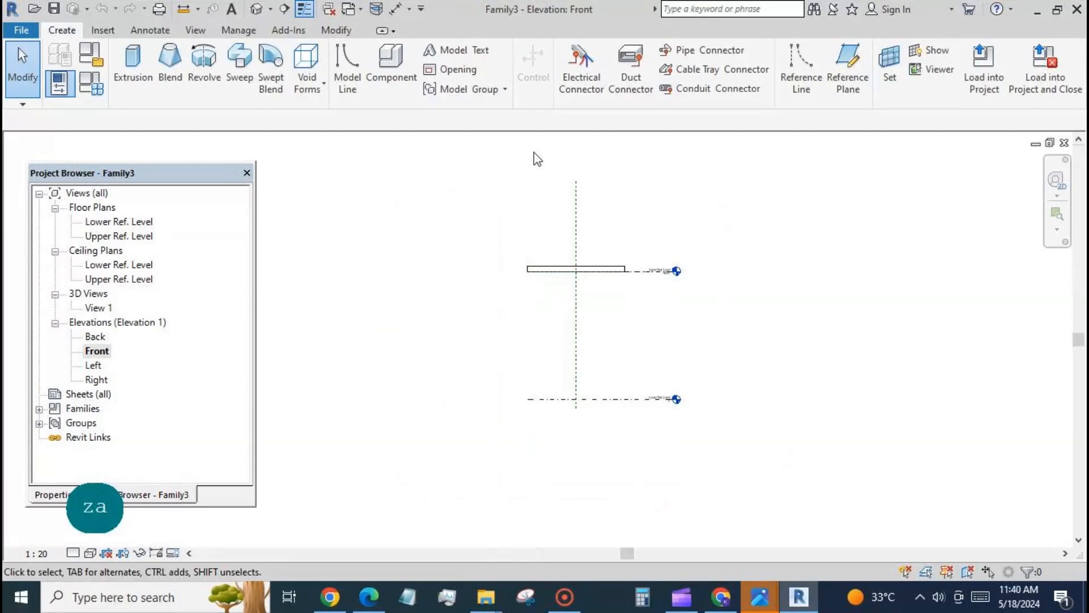
click(848, 63)
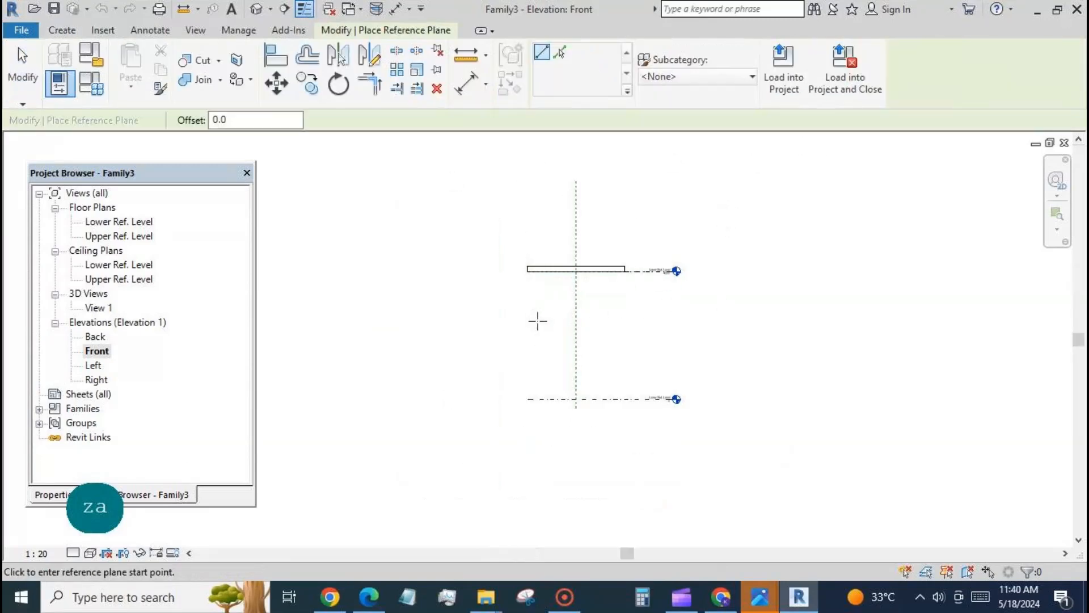
click(538, 321)
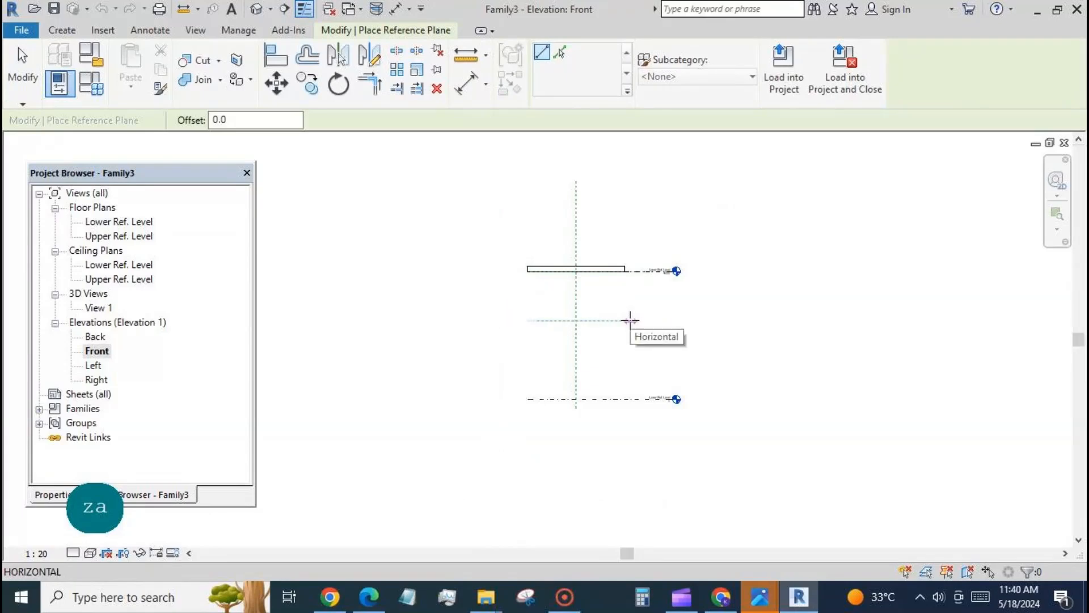
click(630, 321)
scroll(646, 282, up, 2)
scroll(645, 282, up, 3)
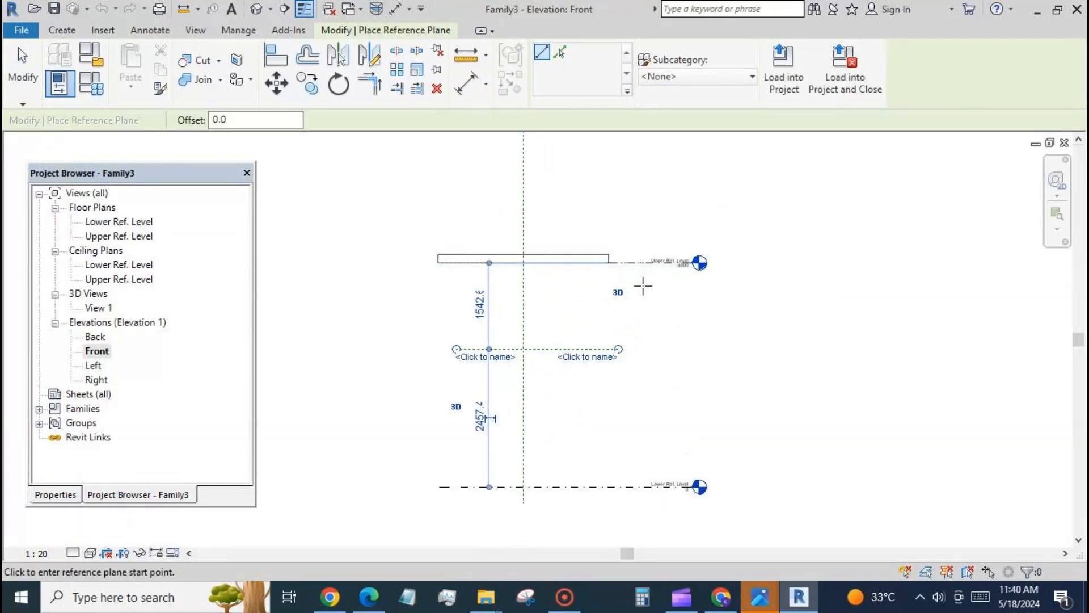
click(370, 273)
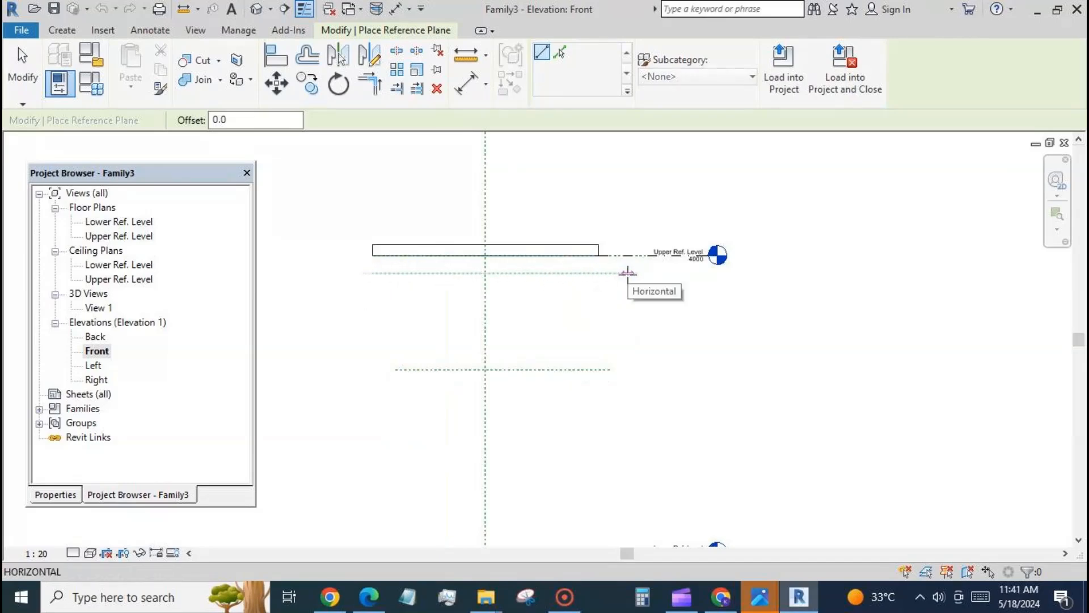
click(627, 274)
click(23, 66)
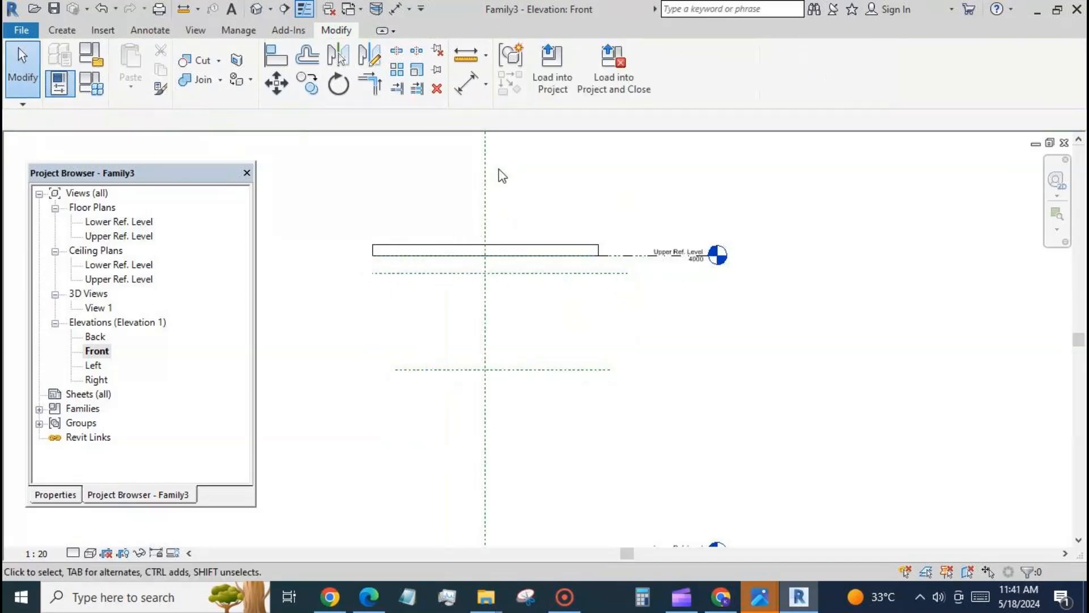
Step: Add aligned dimensions from the roof's reference plane at its underside to the upper and to the lower new reference plane
click(469, 85)
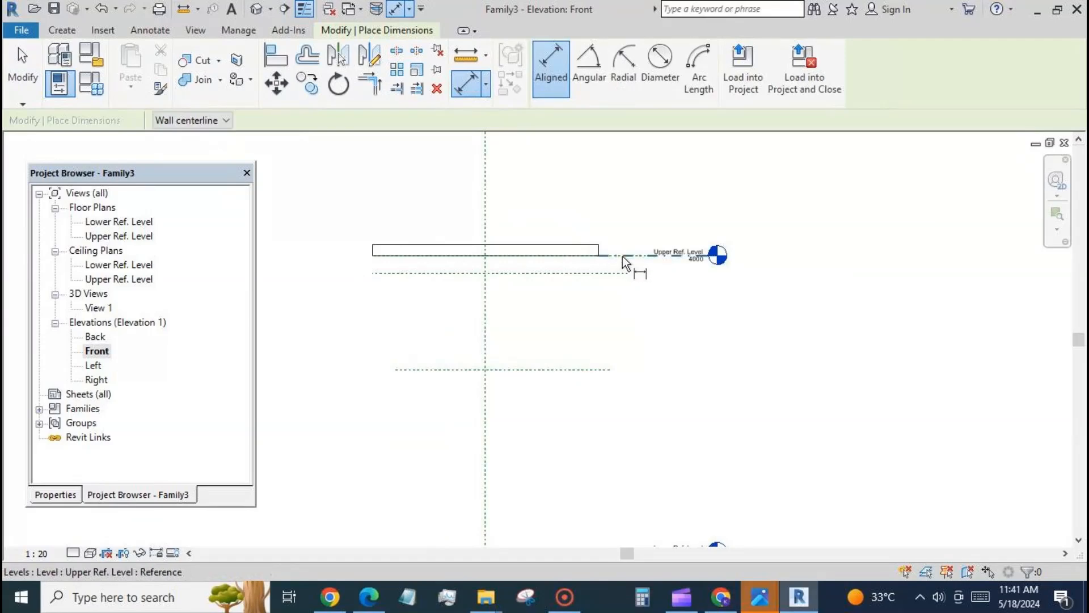
key(Tab)
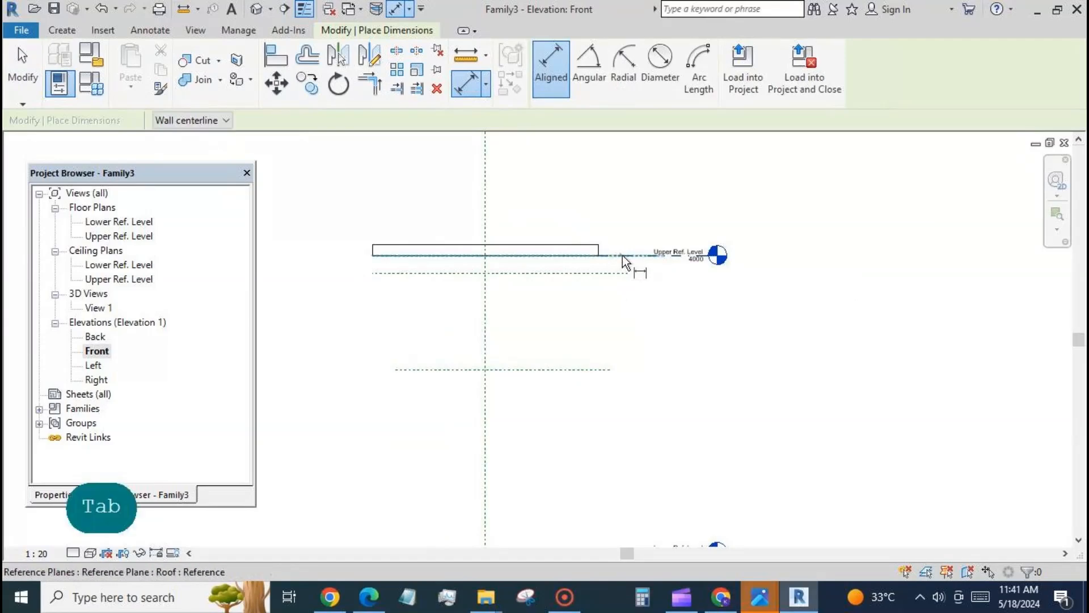
click(622, 255)
click(622, 274)
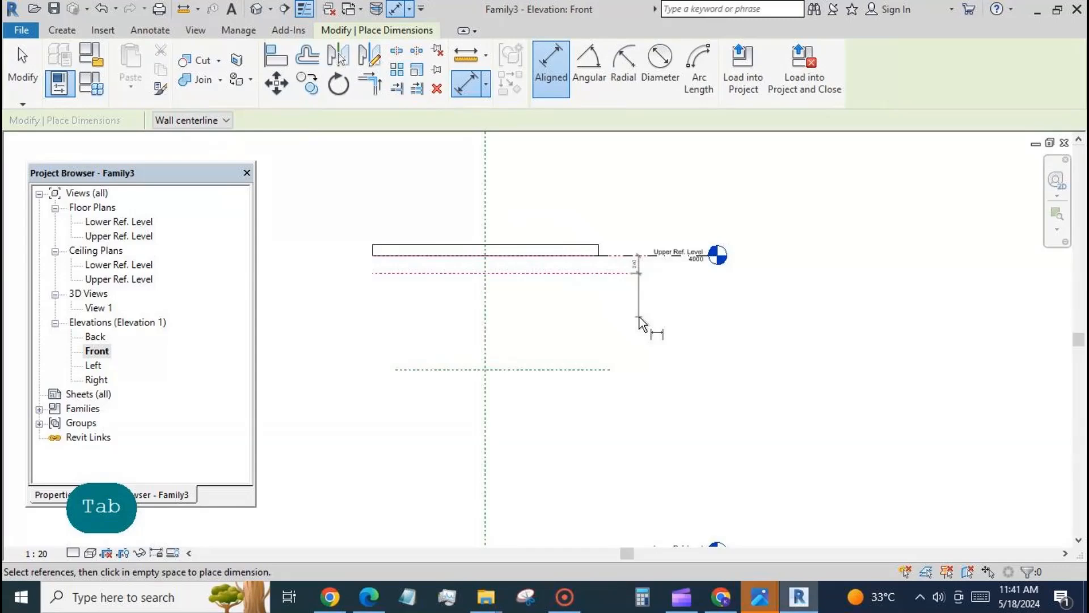
click(651, 325)
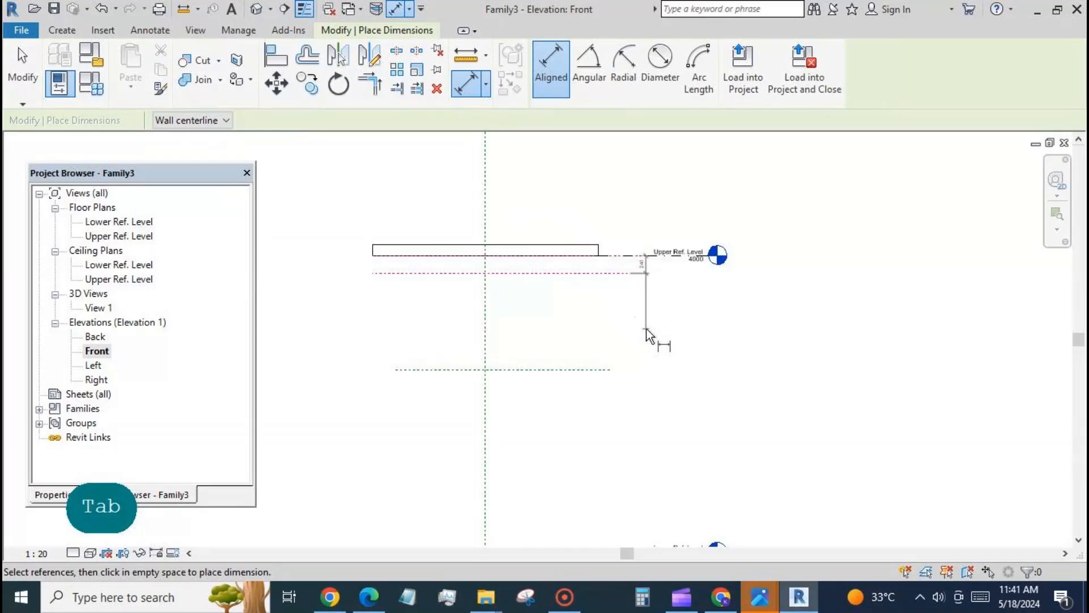
key(Tab)
click(618, 255)
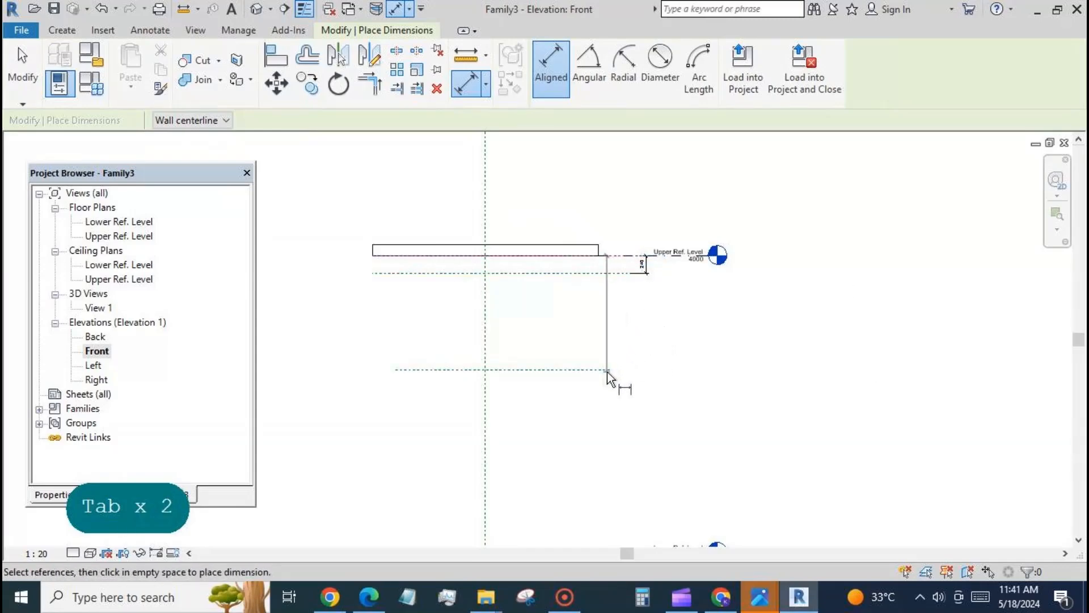
click(607, 372)
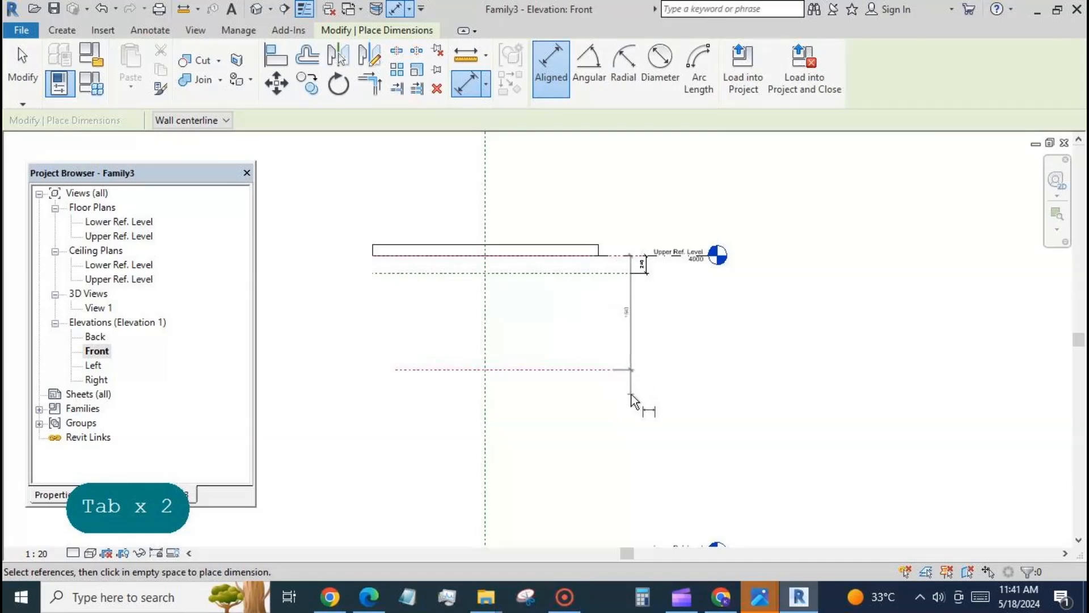
Step: Add an aligned dimension between the two new horizontal reference planes
click(612, 273)
click(601, 370)
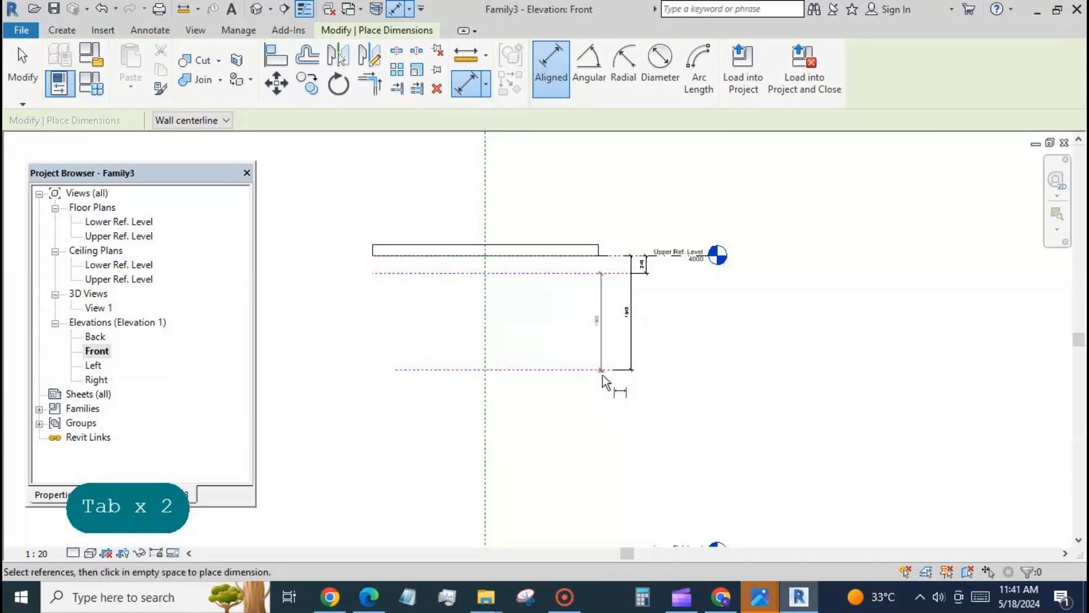
click(613, 414)
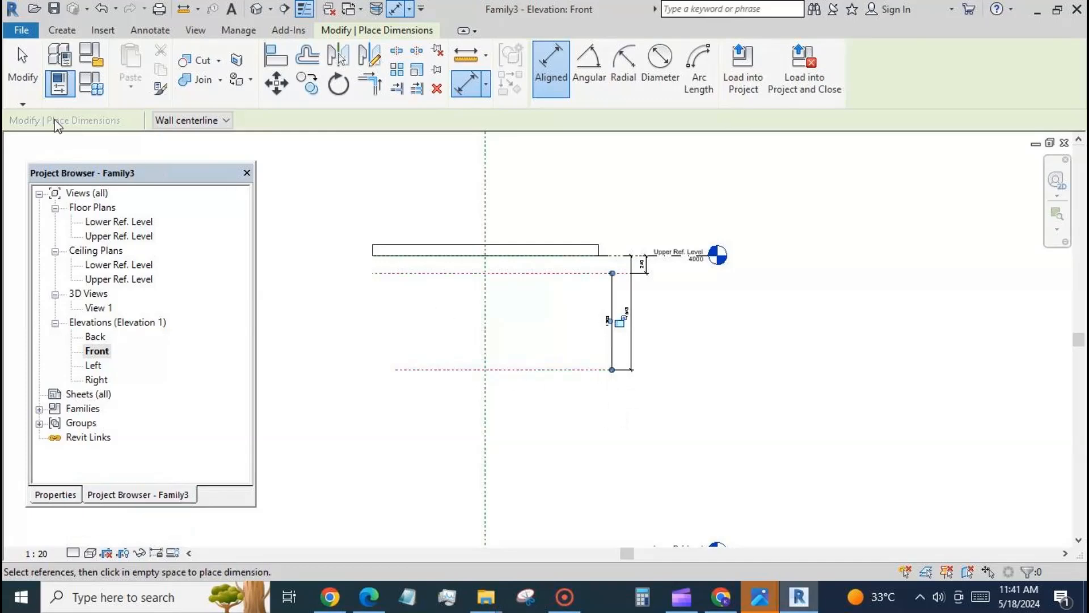
click(28, 89)
Step: Label the dimension between the roof underside and the upper reference plane with a new type parameter named v1
scroll(379, 287, up, 2)
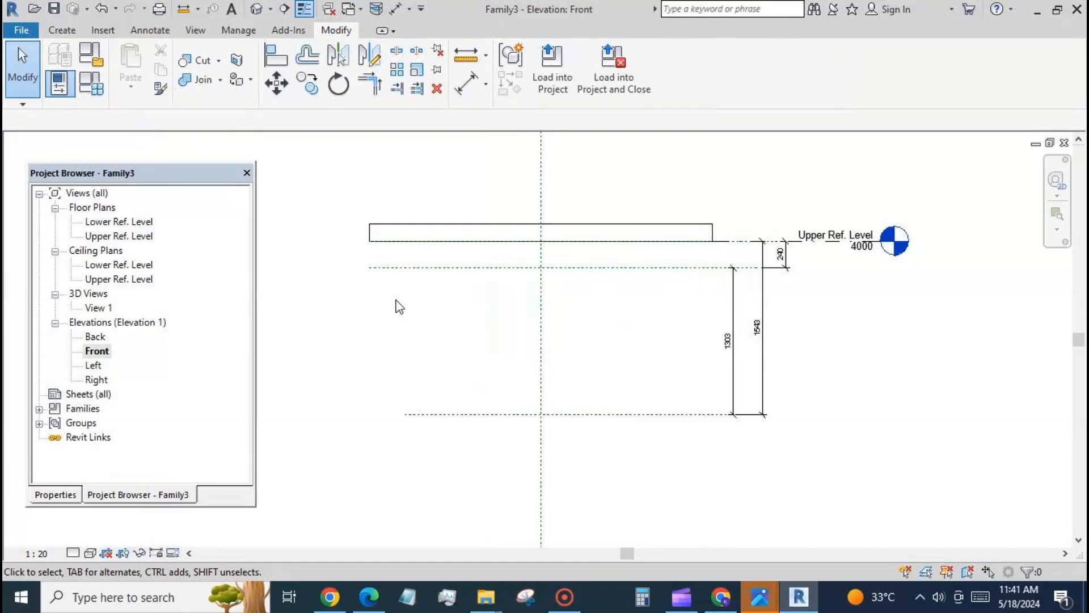
click(787, 260)
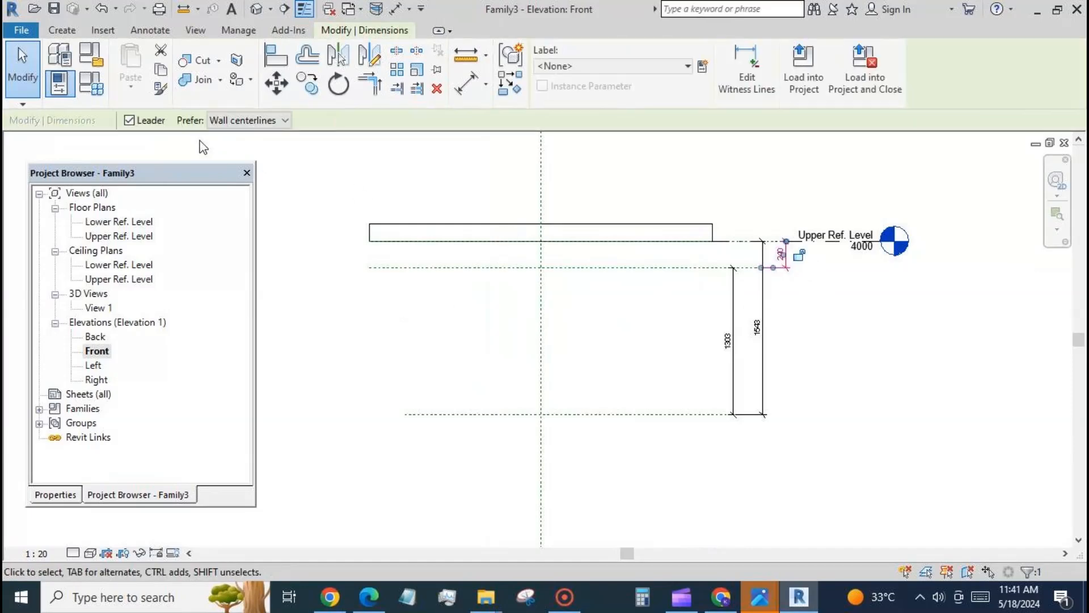
click(703, 66)
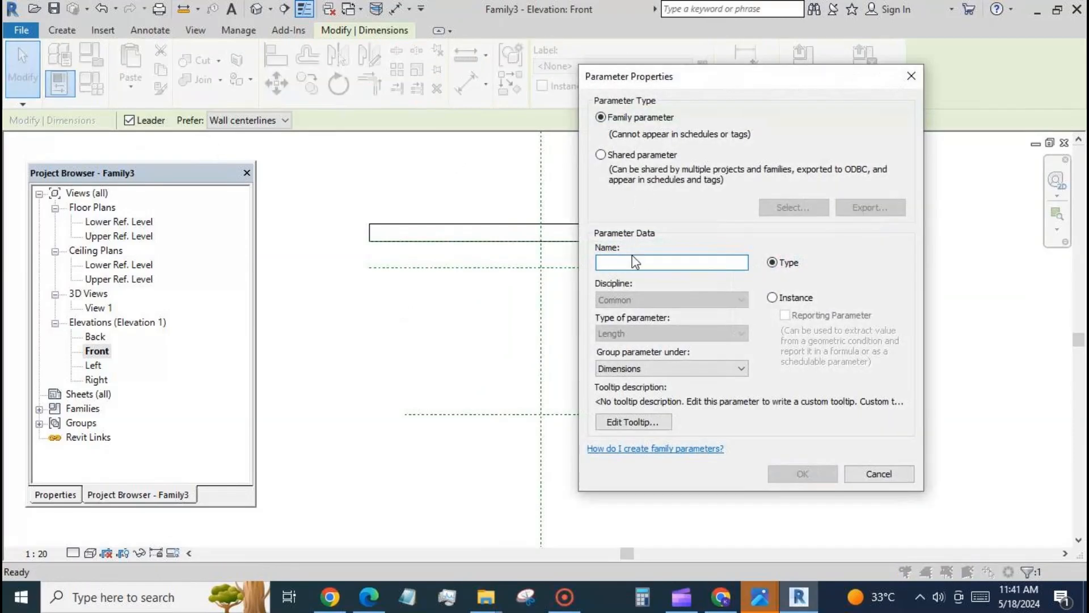
text(v1)
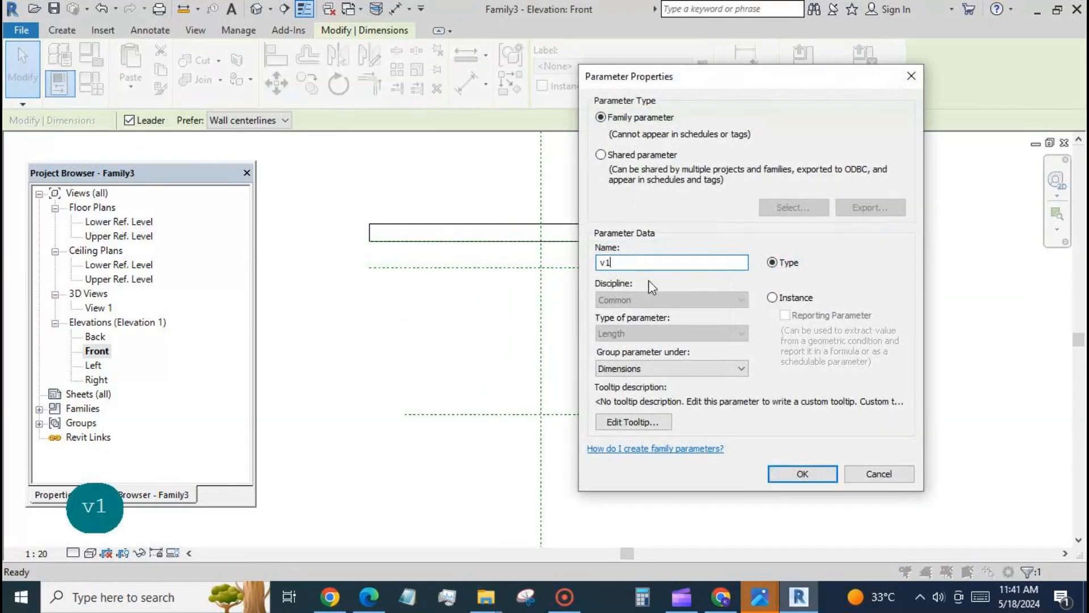
click(800, 473)
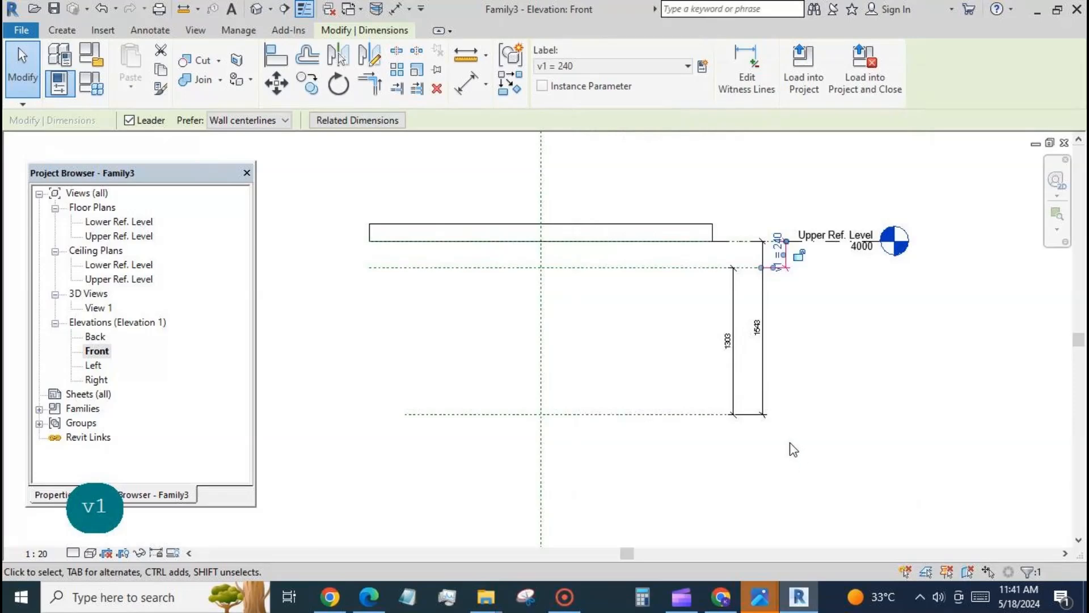
Step: Label the dimension from the roof underside to the lower reference plane with a new type parameter named r1
click(763, 369)
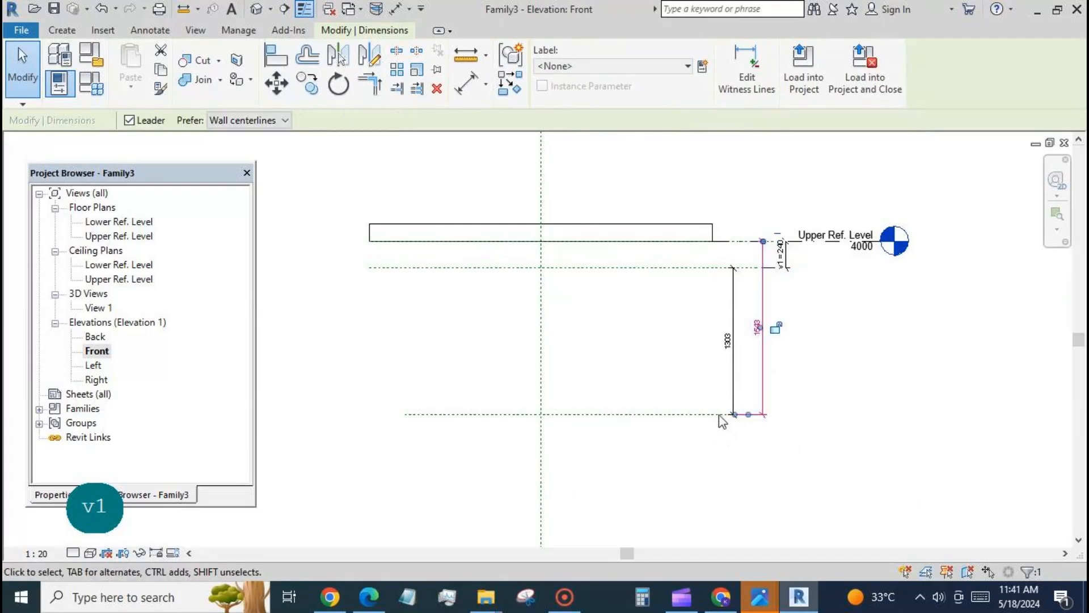
click(702, 67)
text(r1)
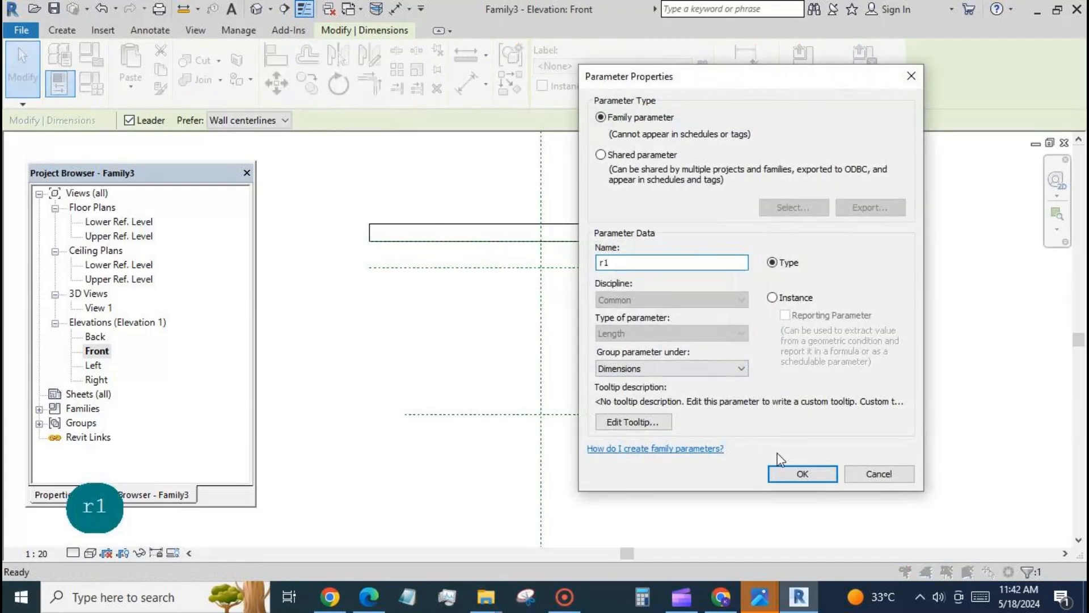
click(804, 477)
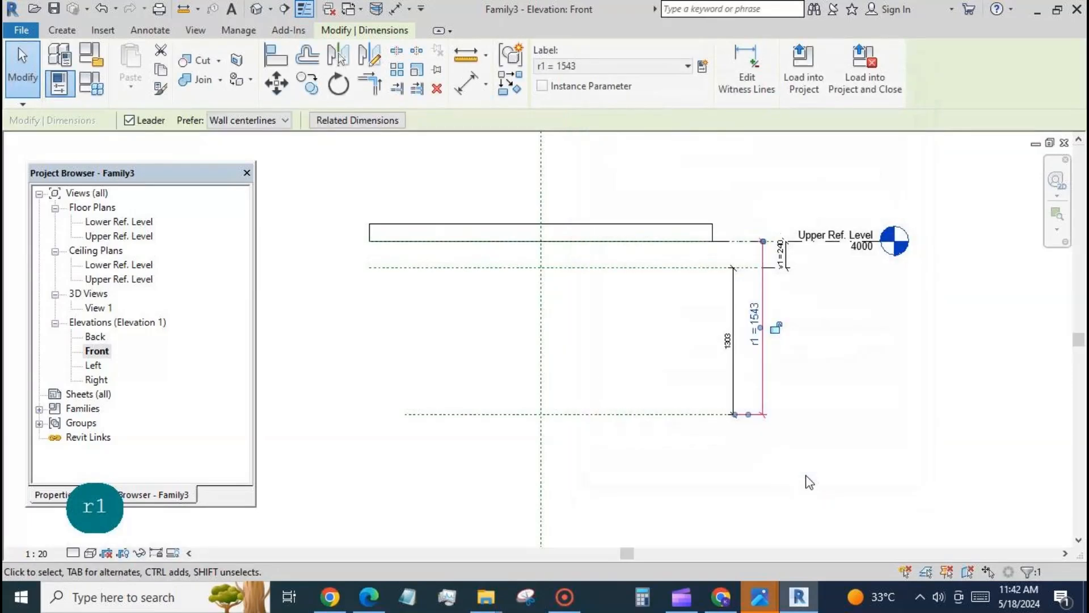
click(806, 477)
Step: Add a Length type parameter named v2 to the family types and set its value to 1302.6
scroll(840, 355, down, 1)
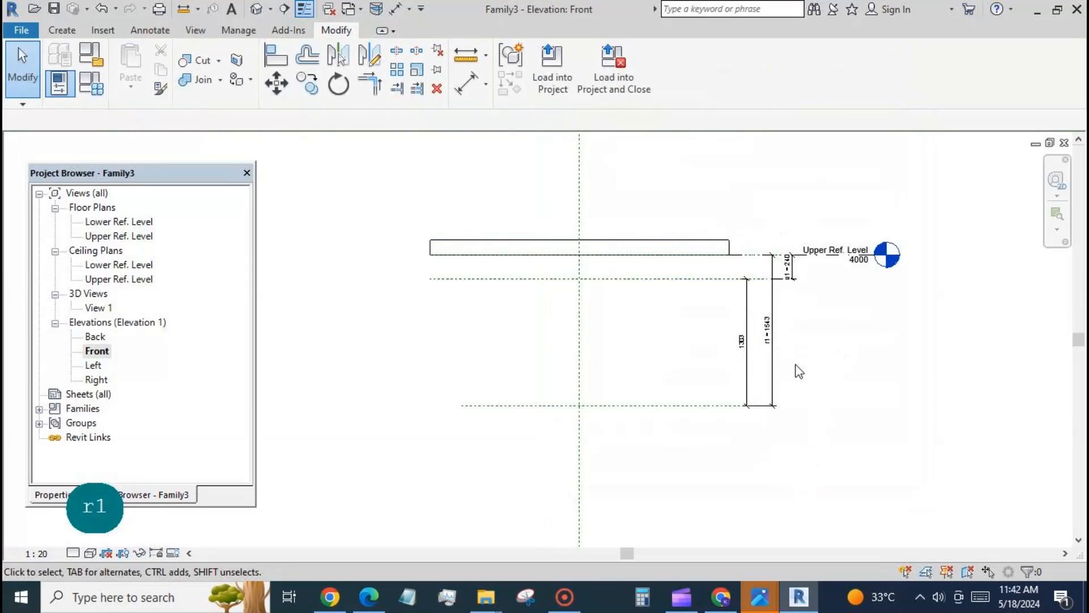
click(91, 84)
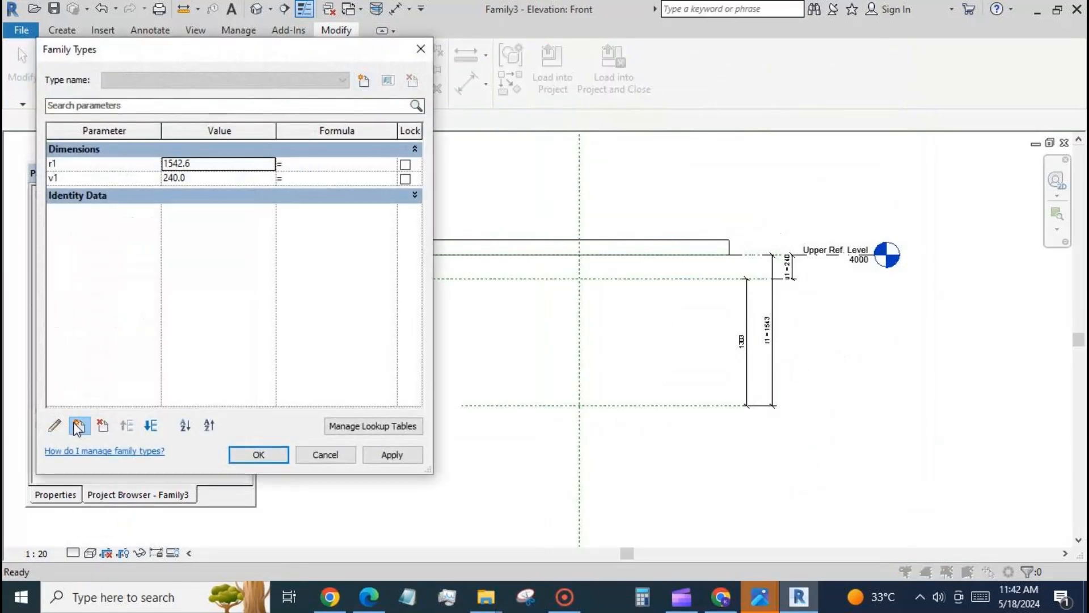
click(78, 425)
text(v2)
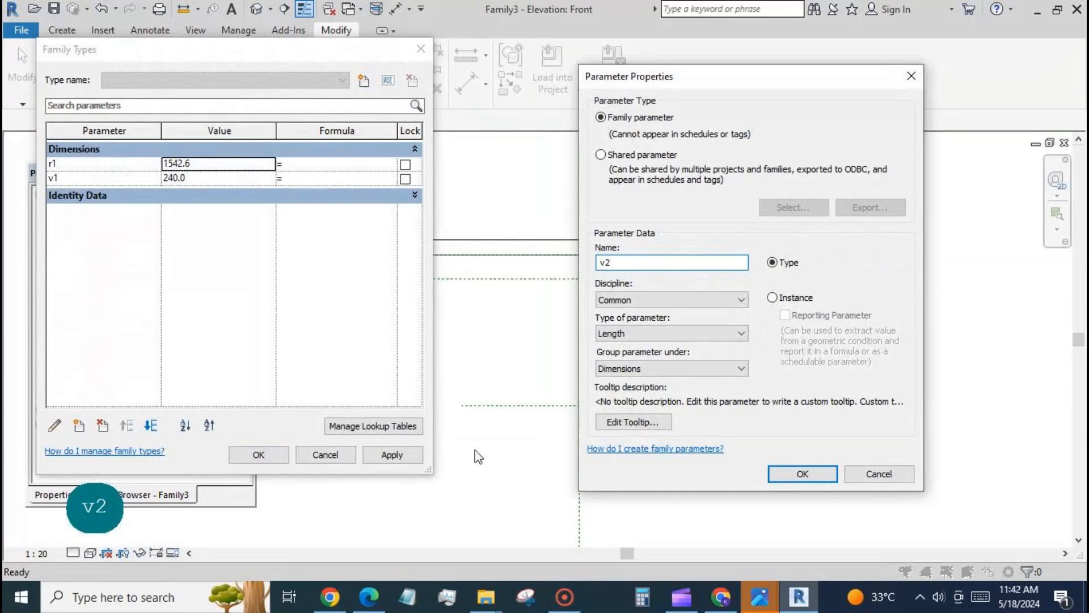
click(788, 474)
Step: Set the formula of parameter v1 to r1-v2 and apply it to the family
click(298, 178)
key(BackSpace)
text(r1)
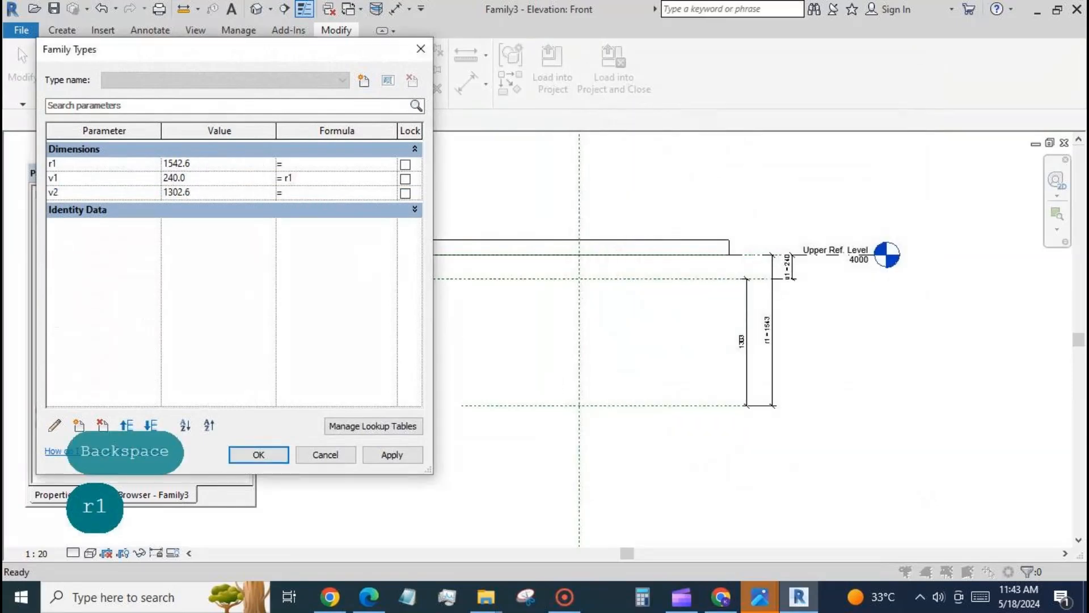
text(-v2)
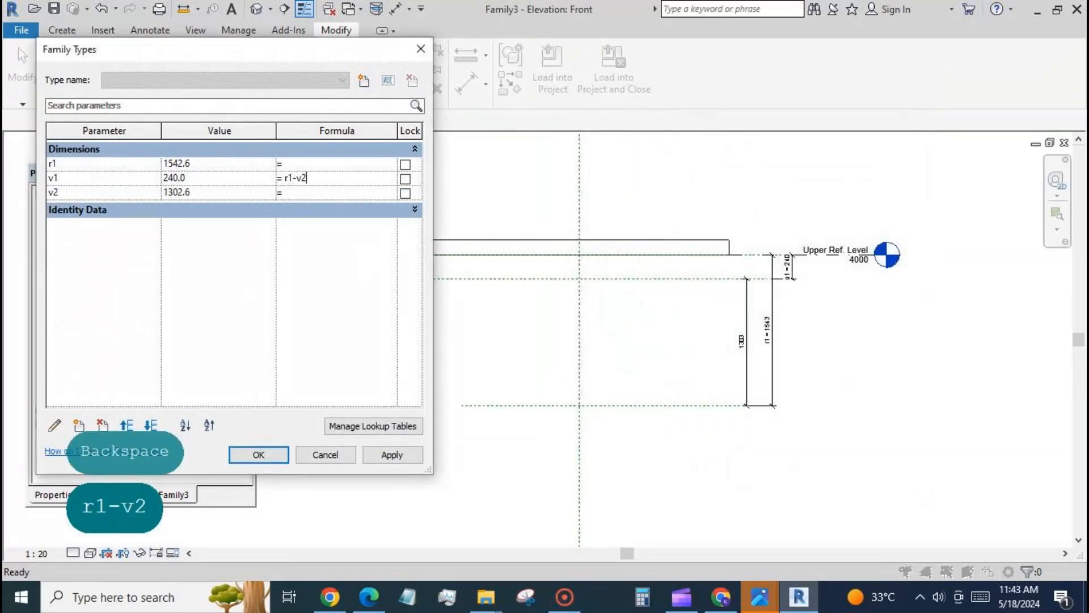
click(407, 455)
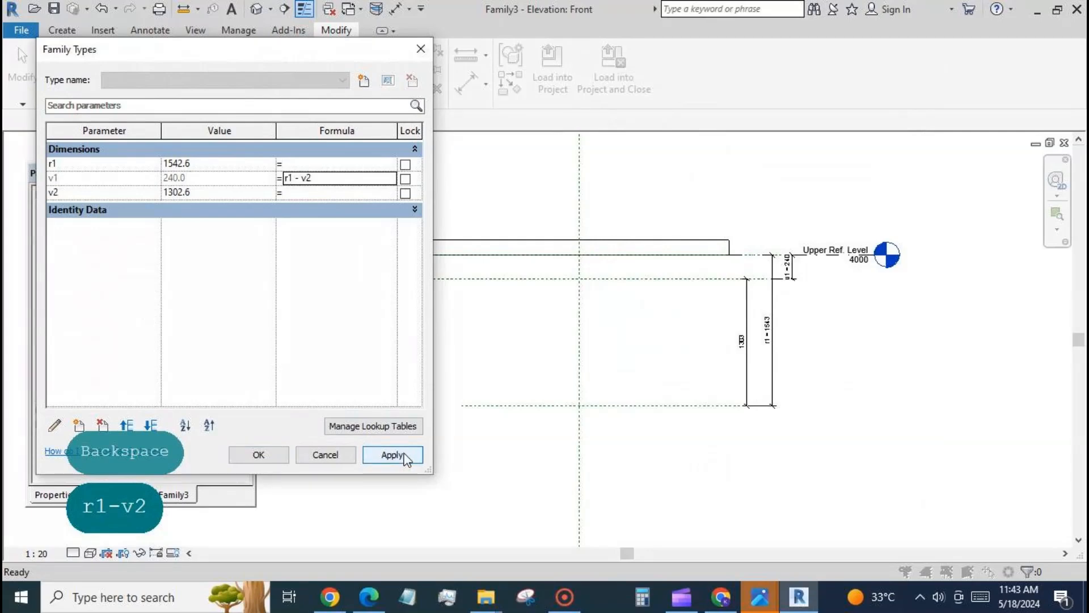
click(281, 457)
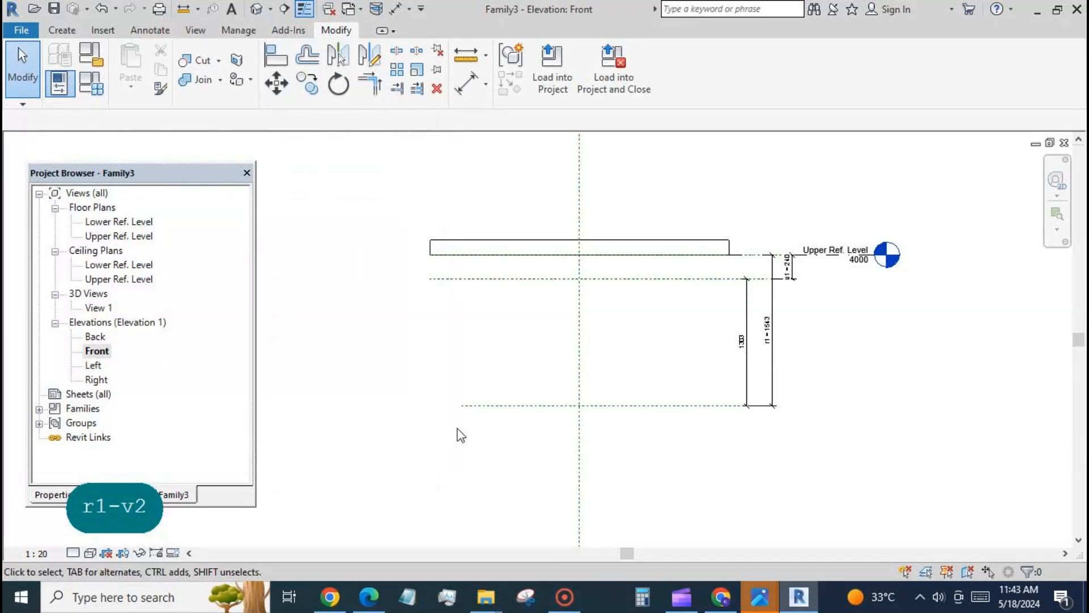
Step: Draw two vertical reference planes through the roof, about 724 mm left and 560 mm right of the centre reference plane
click(76, 30)
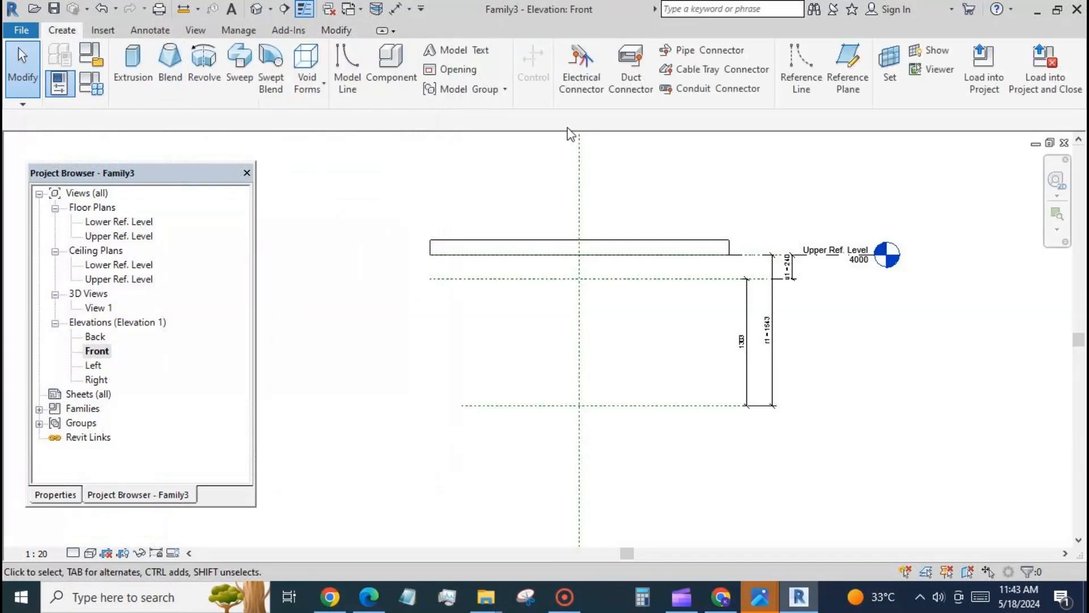
click(849, 73)
click(508, 202)
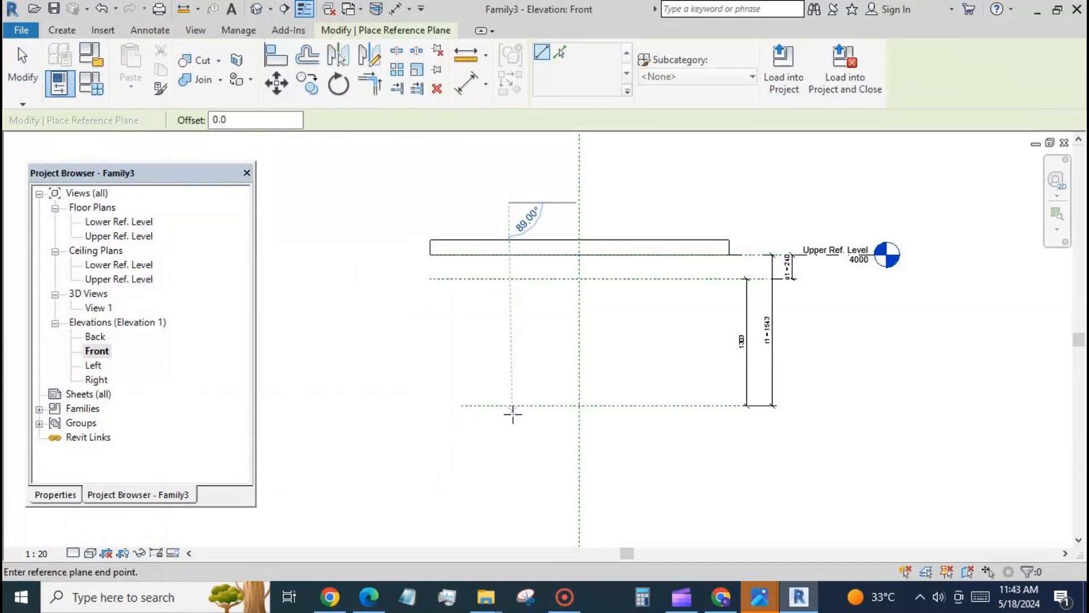
click(510, 448)
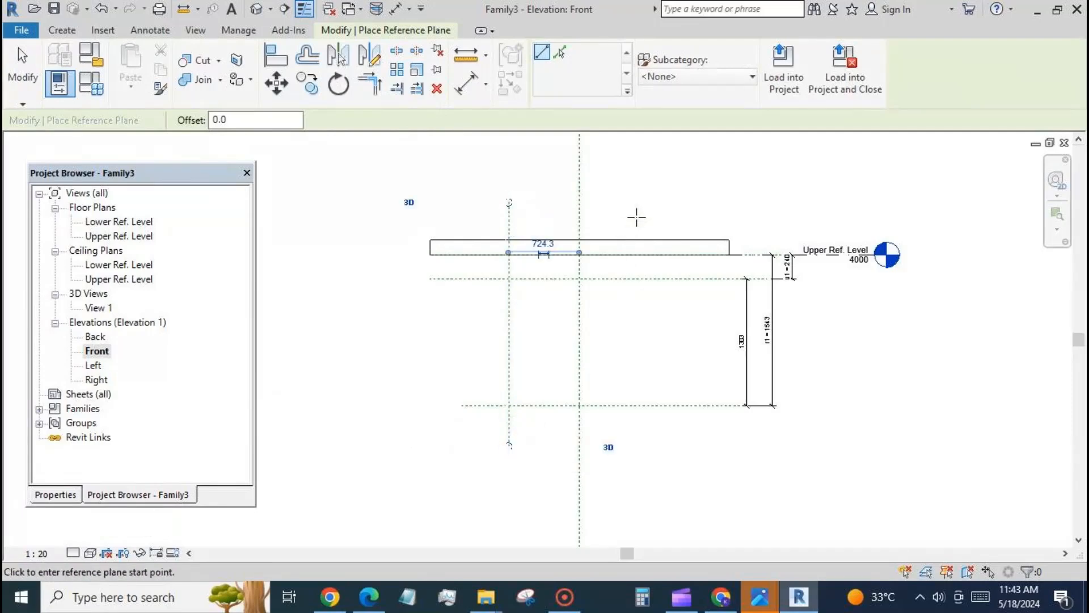
click(635, 202)
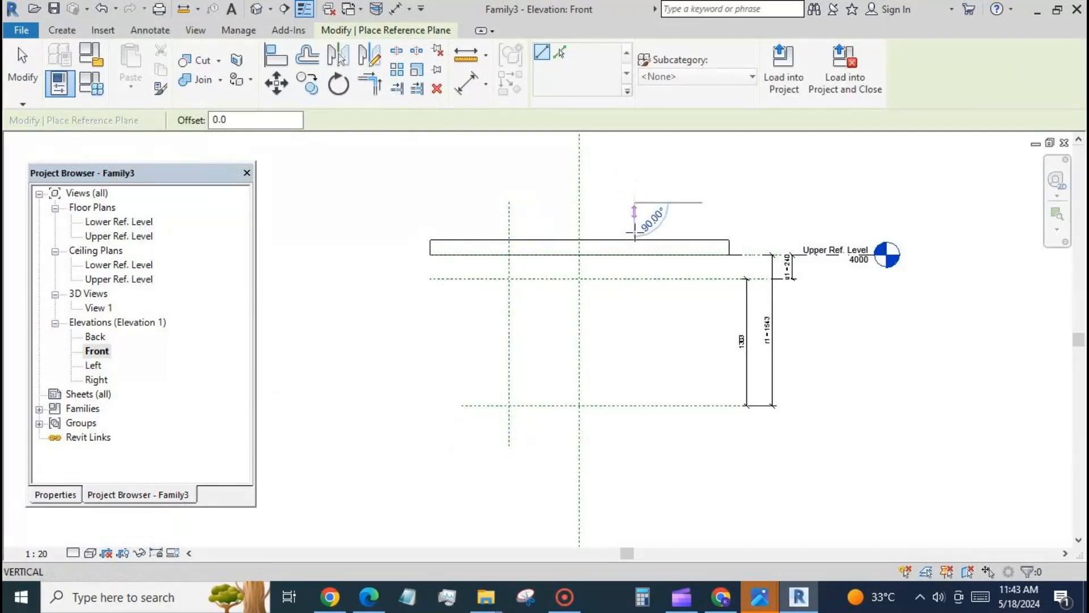
click(634, 439)
Step: Dimension the left, centre and right vertical reference planes in one string above the roof and make the spacing equal
click(466, 84)
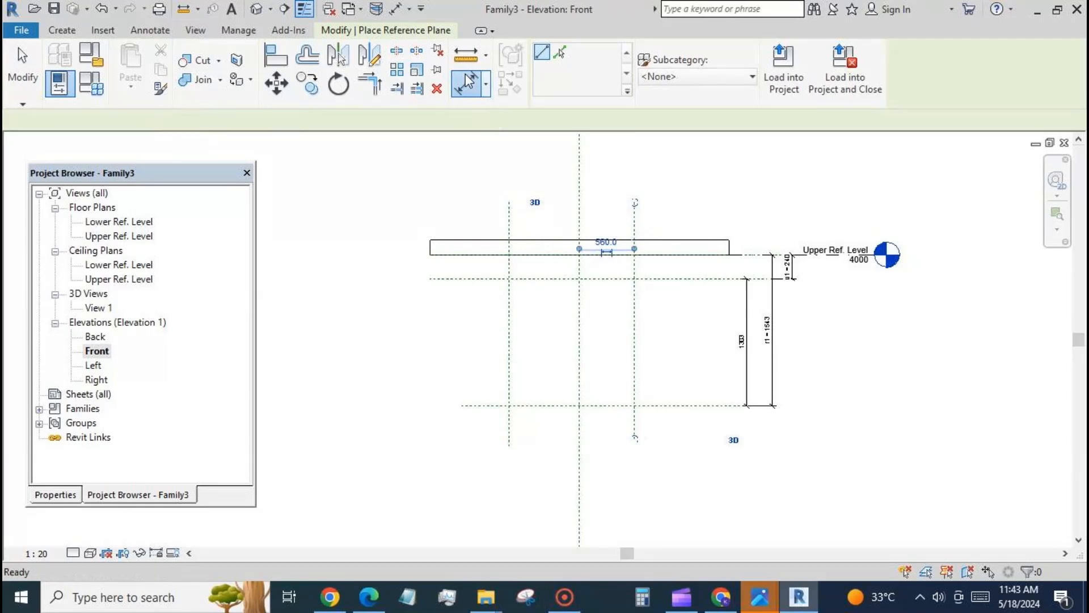
click(509, 220)
click(579, 223)
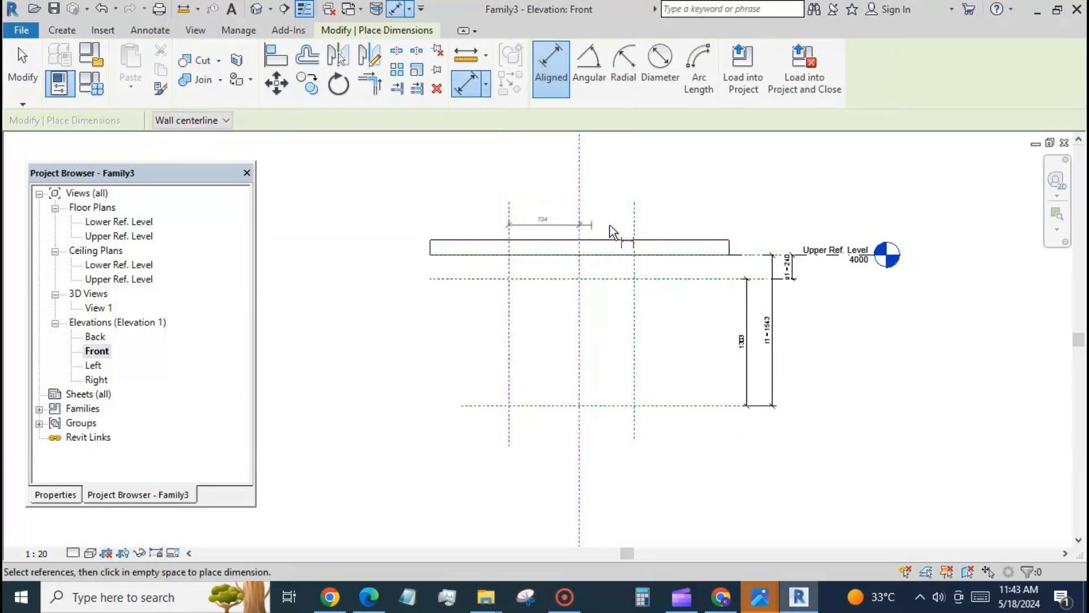
click(635, 221)
click(690, 206)
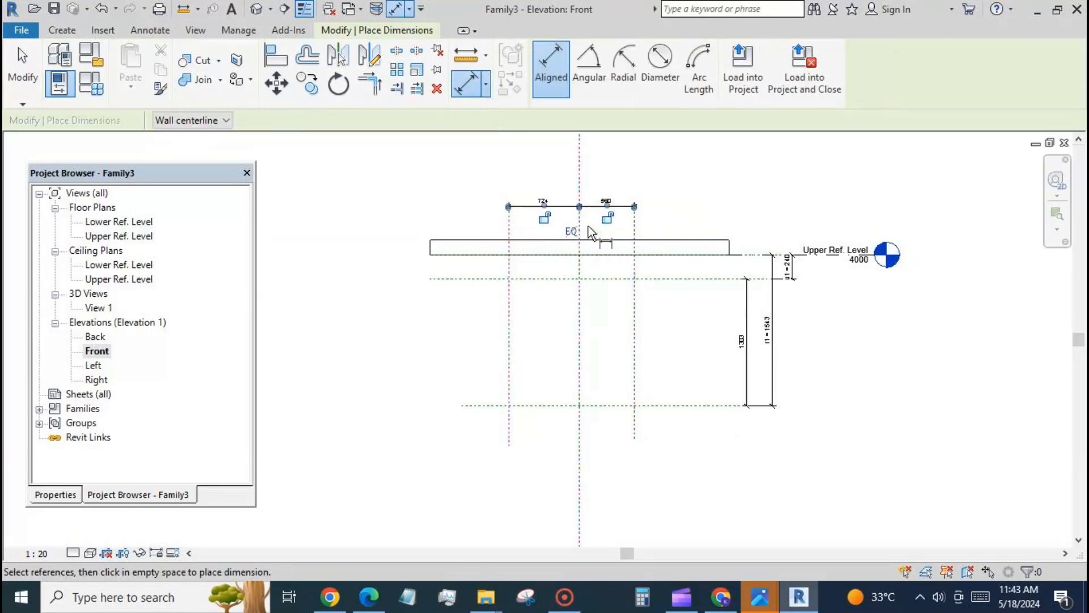
click(577, 232)
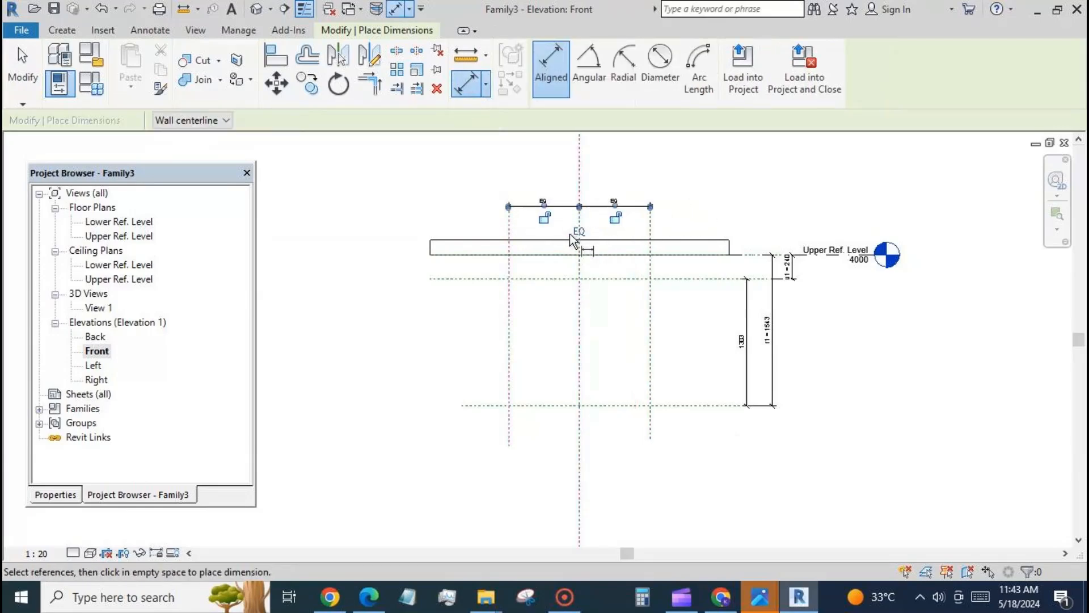
Step: Add an aligned dimension between the left and centre vertical reference planes, above the equalised dimension string
click(509, 291)
click(579, 286)
click(601, 175)
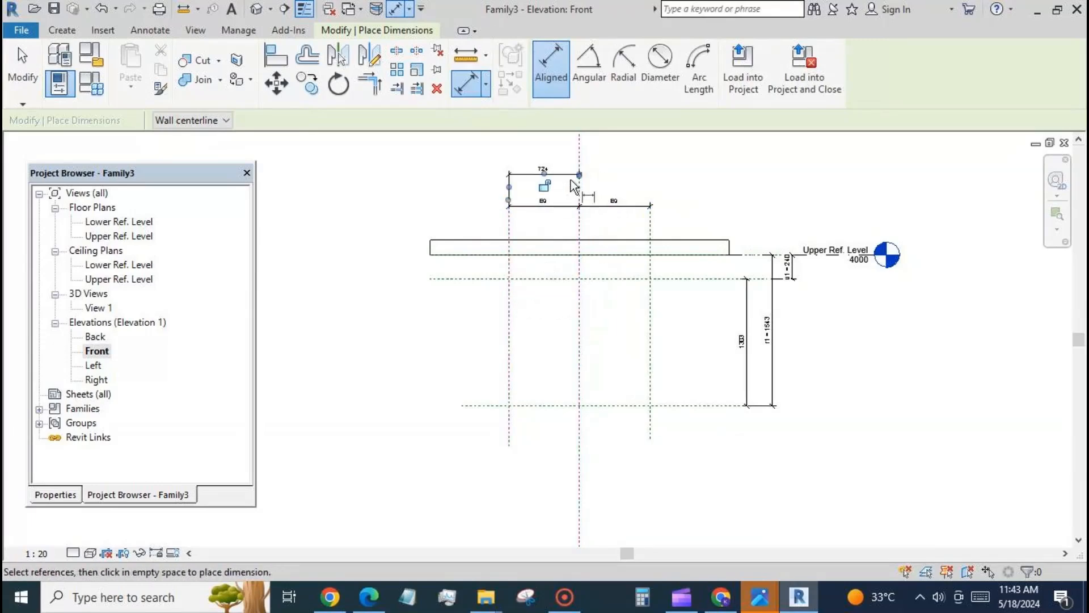
key(Escape)
key(Escape)
Step: Label the dimension between the left and centre vertical reference planes with a new type parameter named h1
click(534, 177)
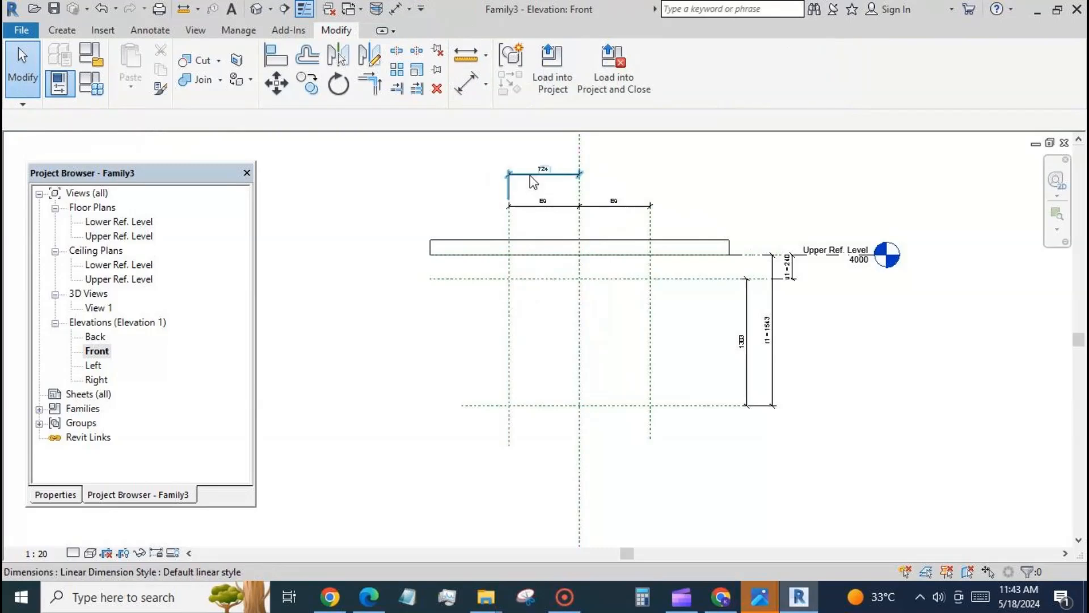
click(703, 66)
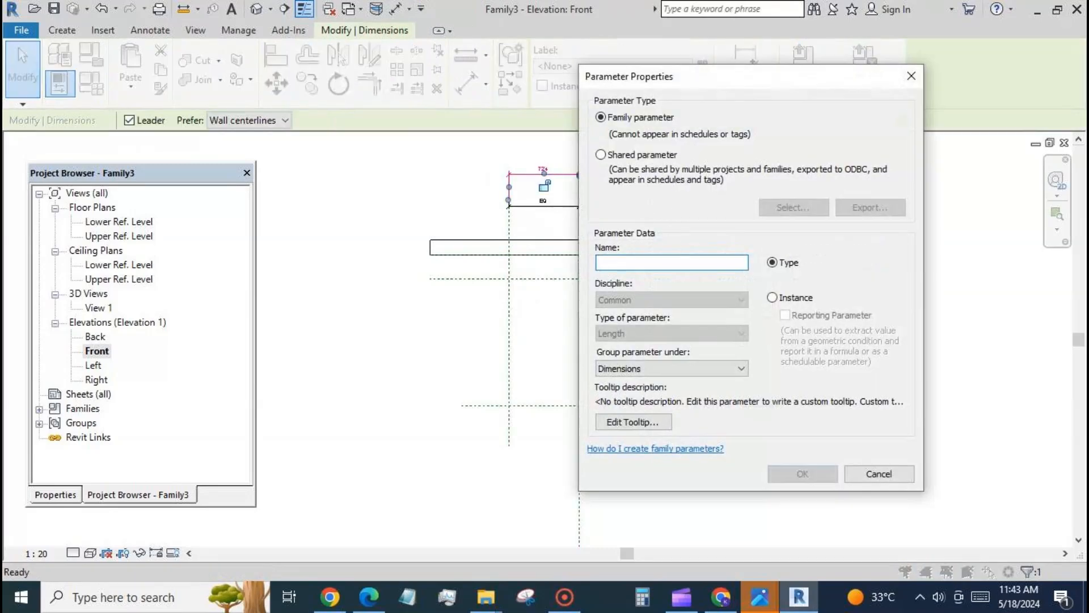
text(h1)
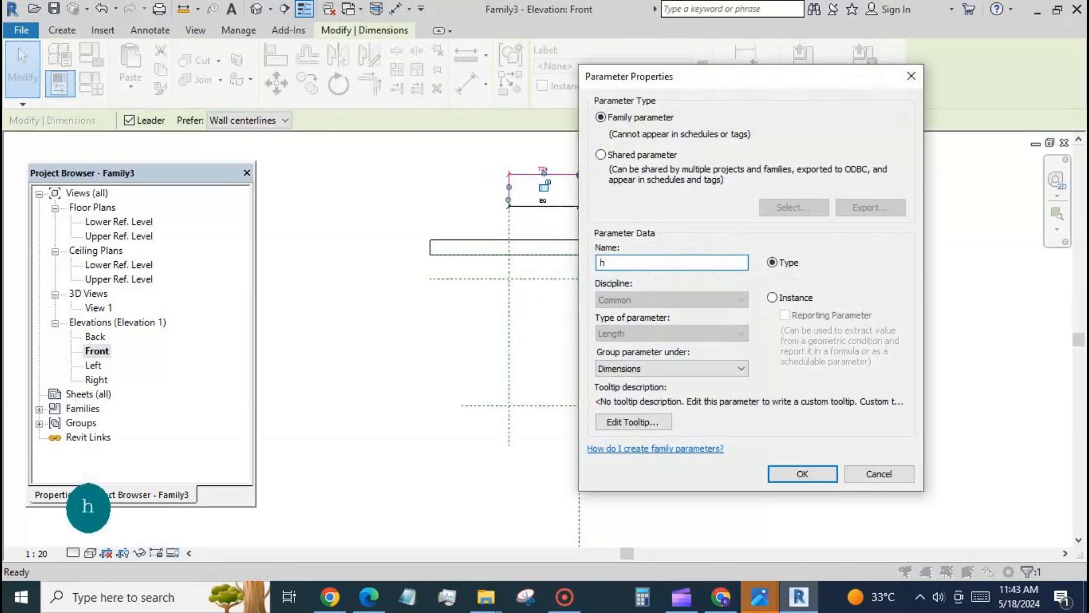
click(802, 474)
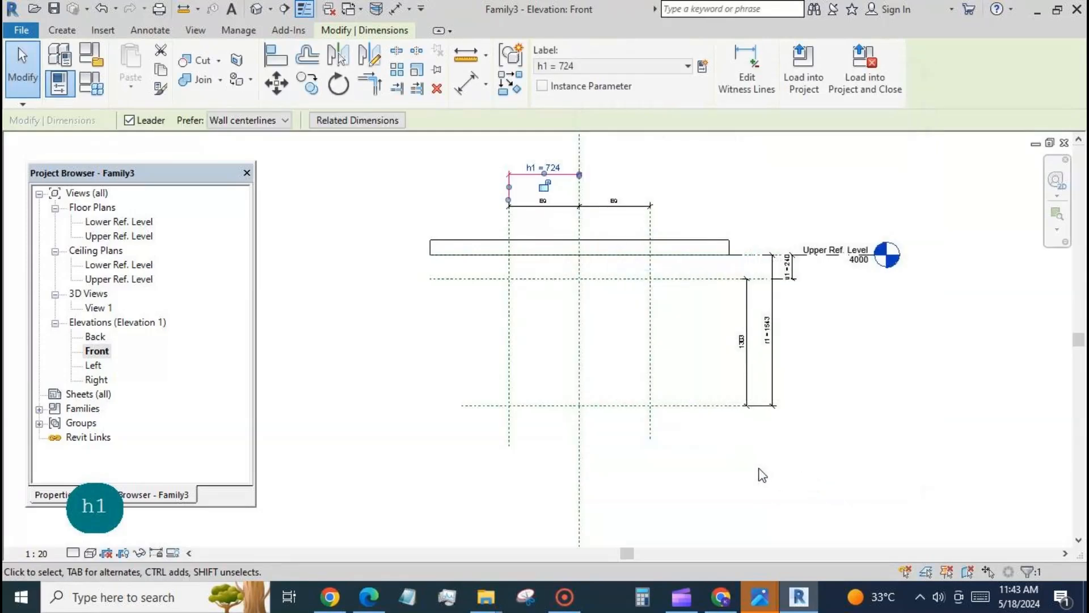
click(762, 473)
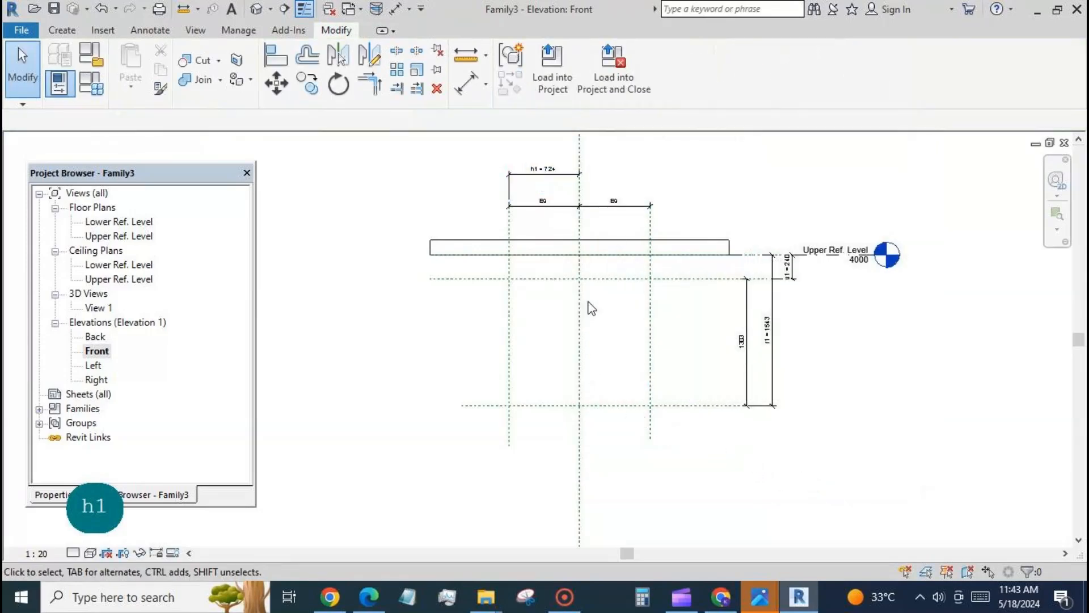
Step: Draw a centre-ends arc model line centred on the centre and lower reference planes' intersection, ending where the outer vertical planes meet the upper reference plane
scroll(510, 394, up, 2)
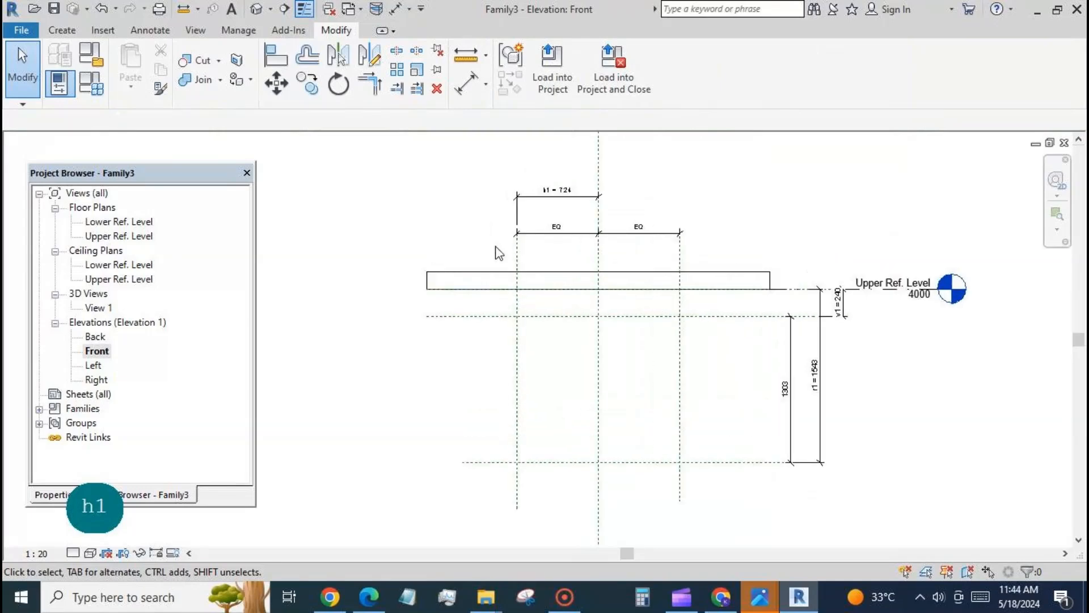
click(62, 30)
click(347, 65)
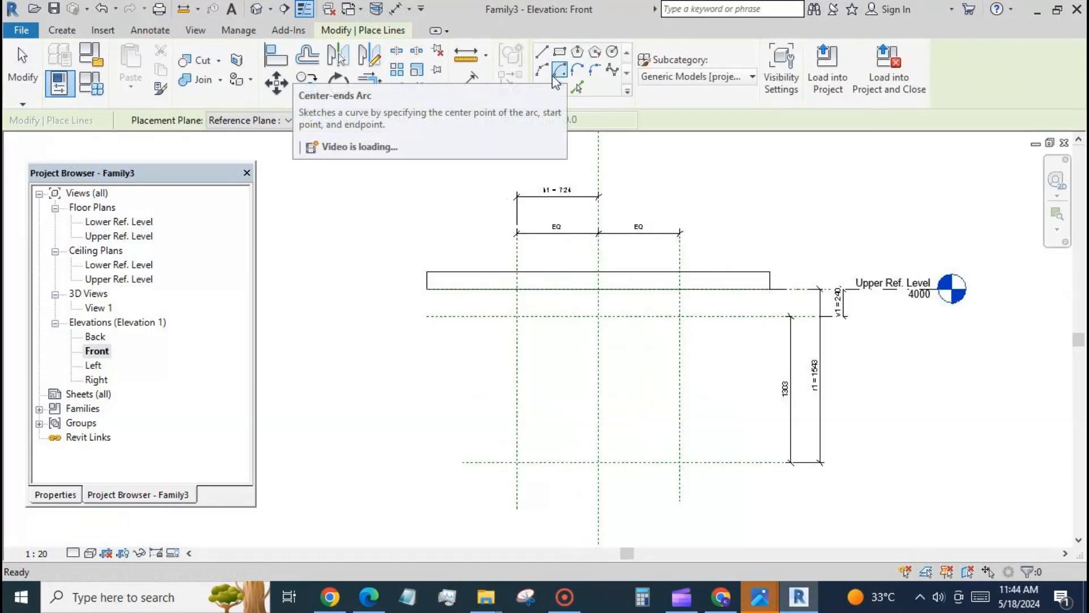
click(554, 74)
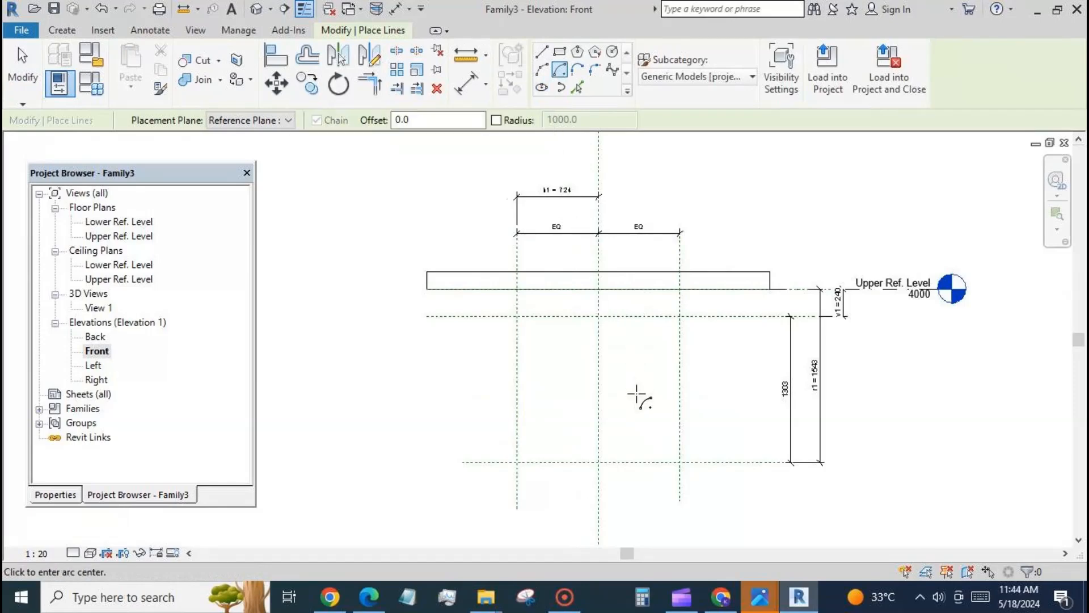
click(598, 462)
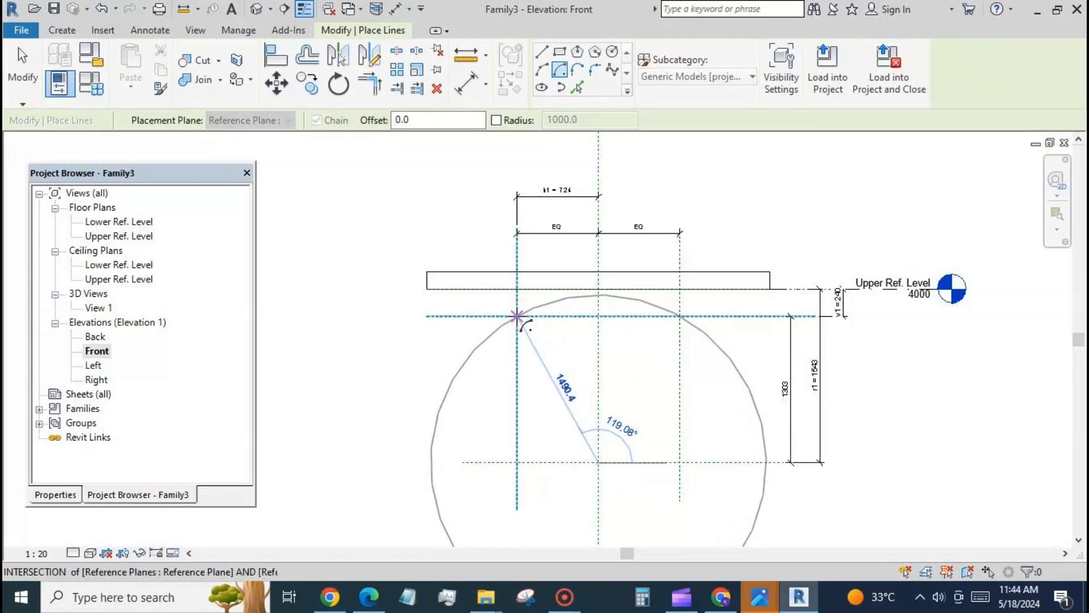
click(516, 316)
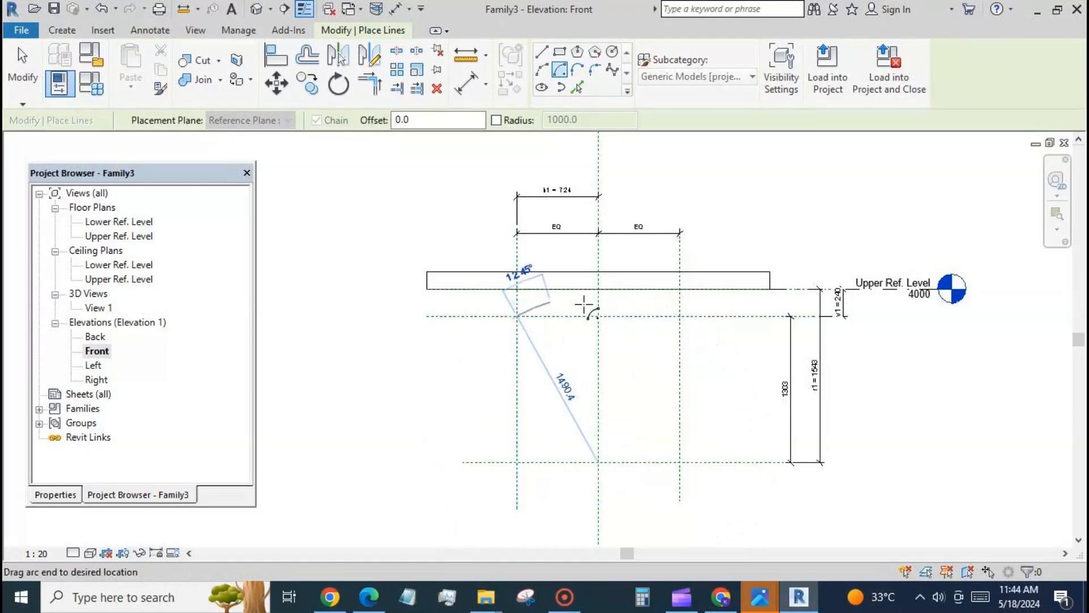
click(679, 316)
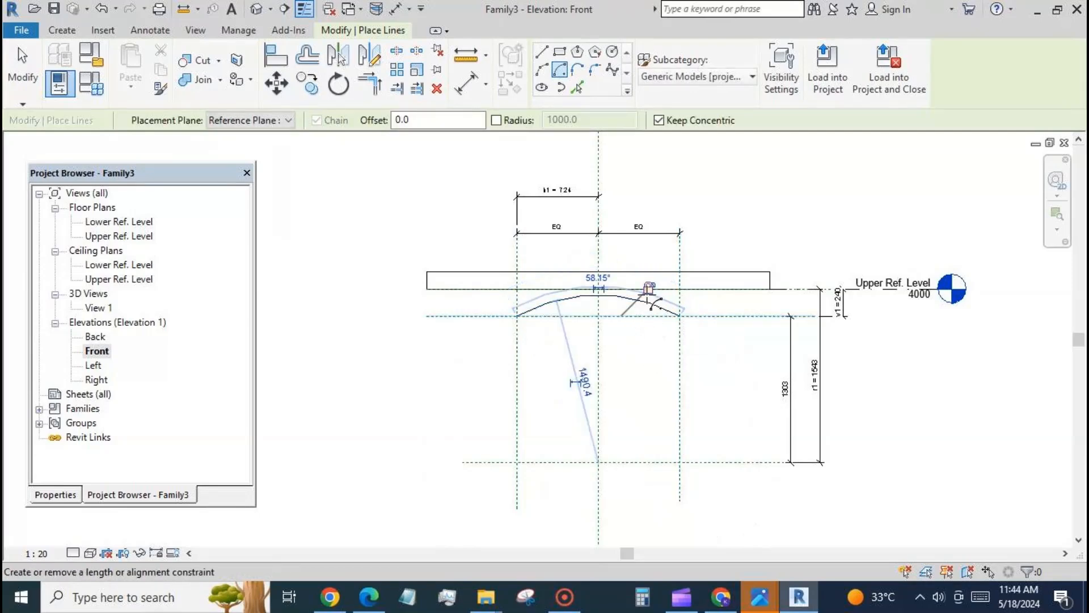
key(Tab)
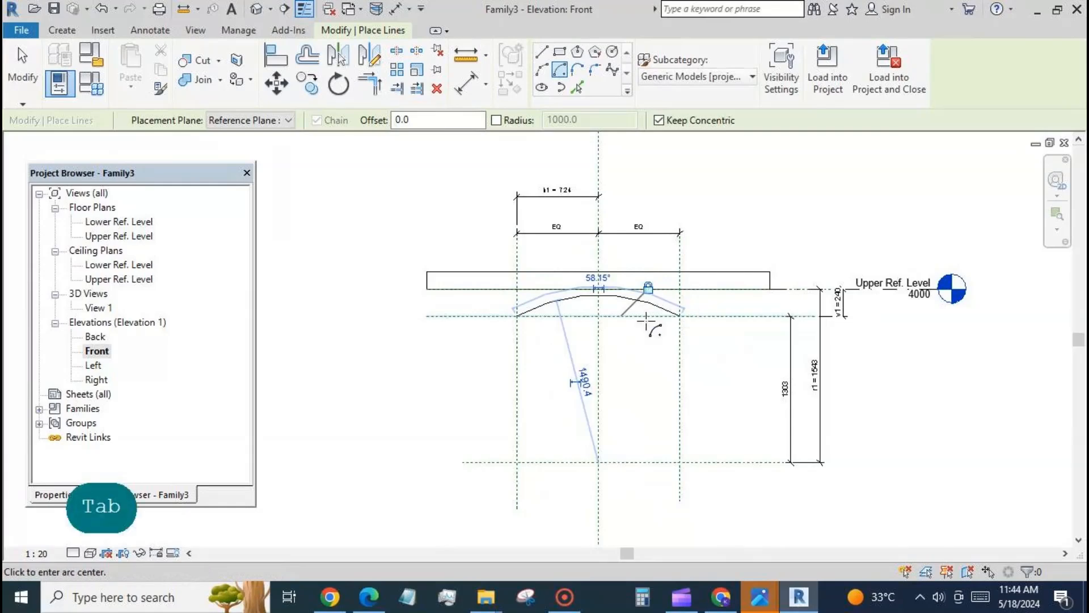
click(35, 94)
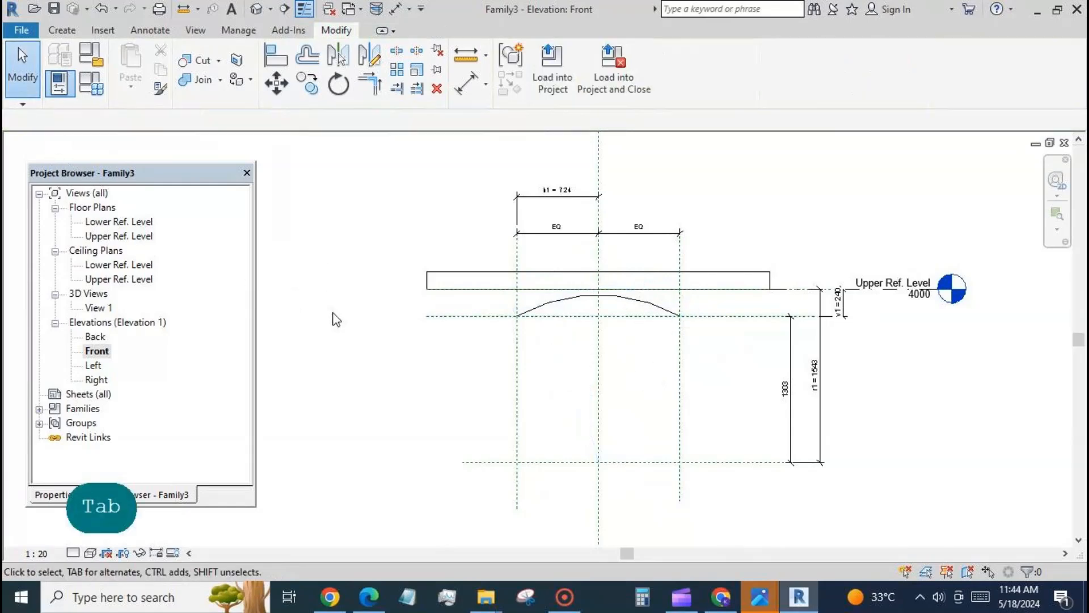
Step: Make the centre mark of the arc model line visible
click(547, 308)
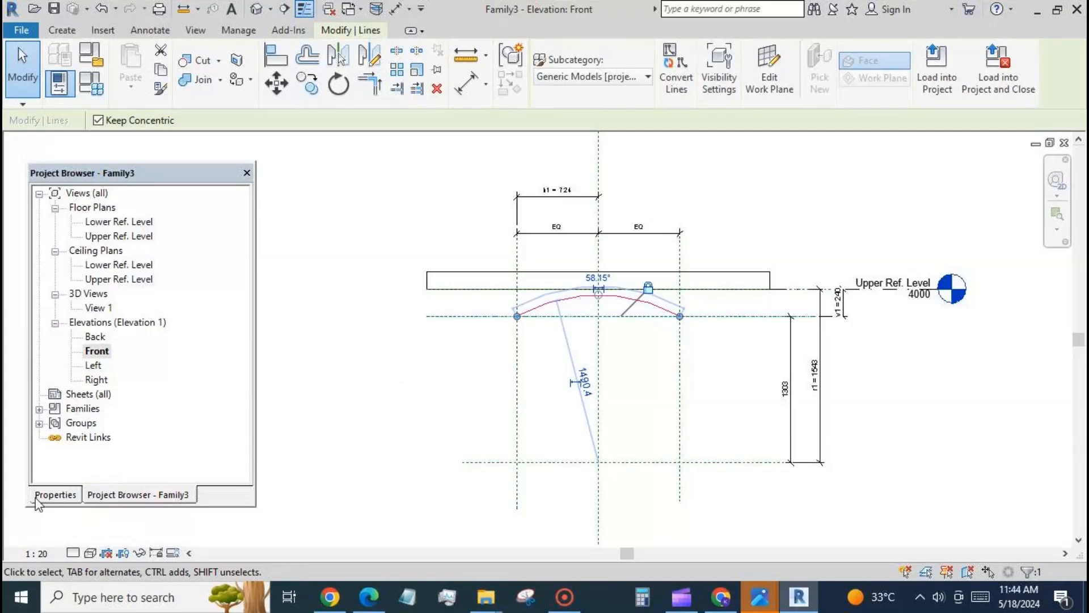
click(59, 491)
click(135, 342)
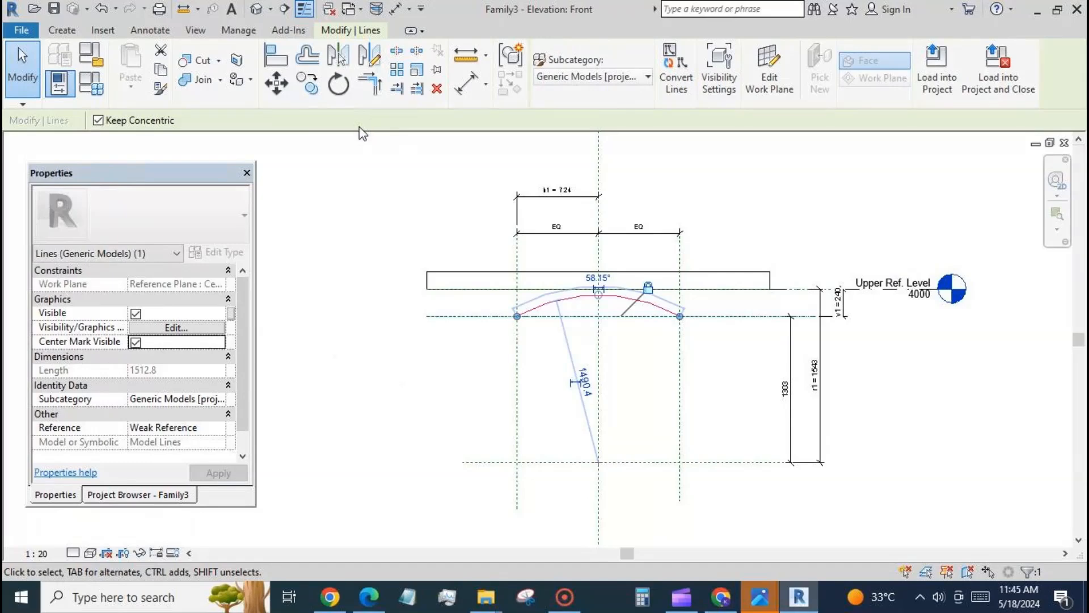
Step: Align and lock the arc's centre mark to the vertical centre reference plane and the lower reference plane
click(276, 55)
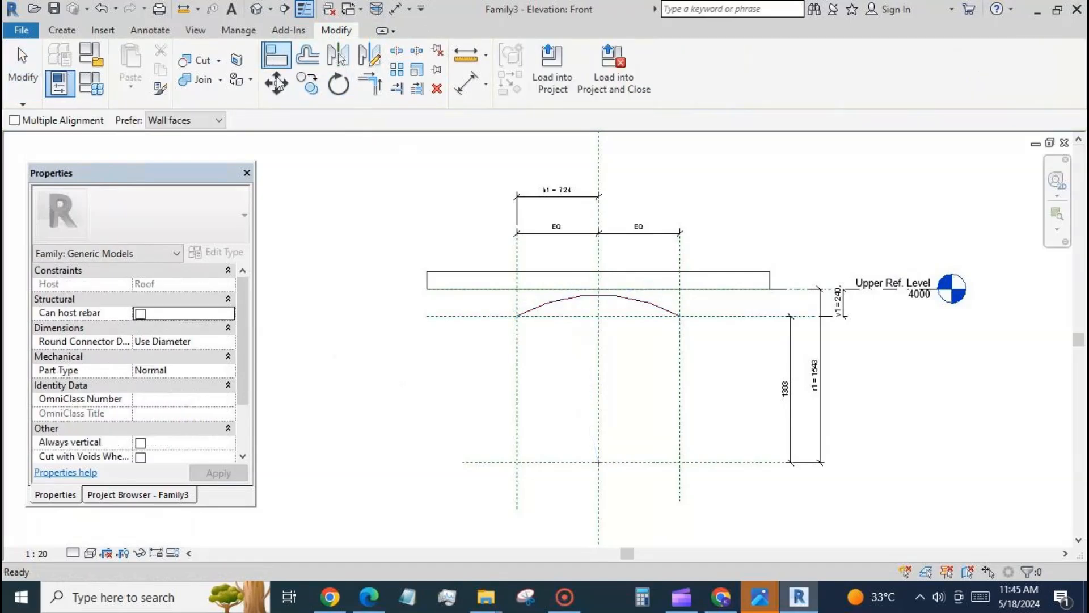
click(599, 384)
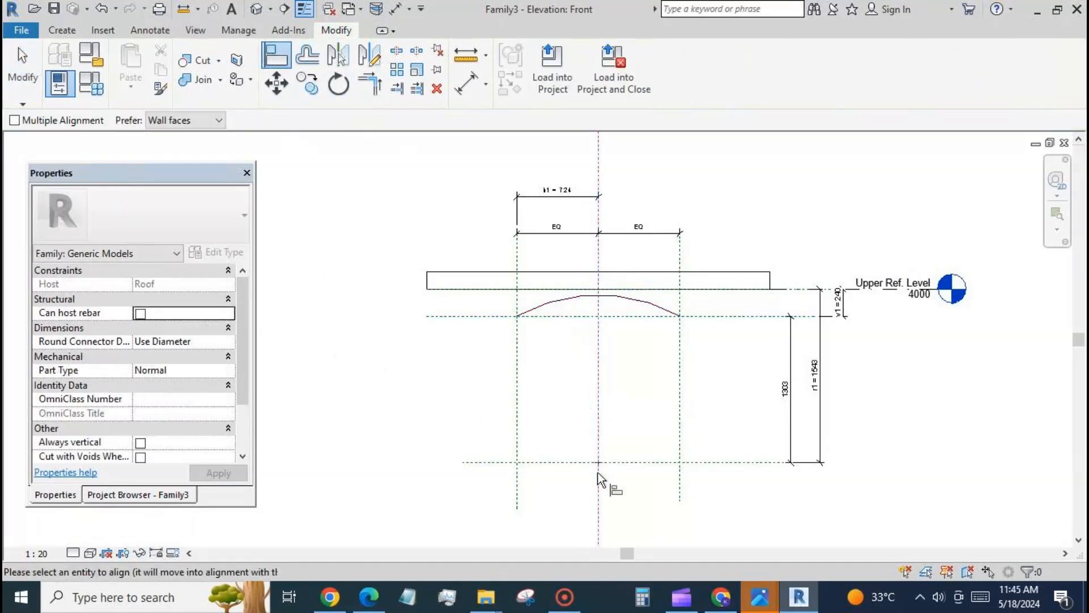
click(600, 465)
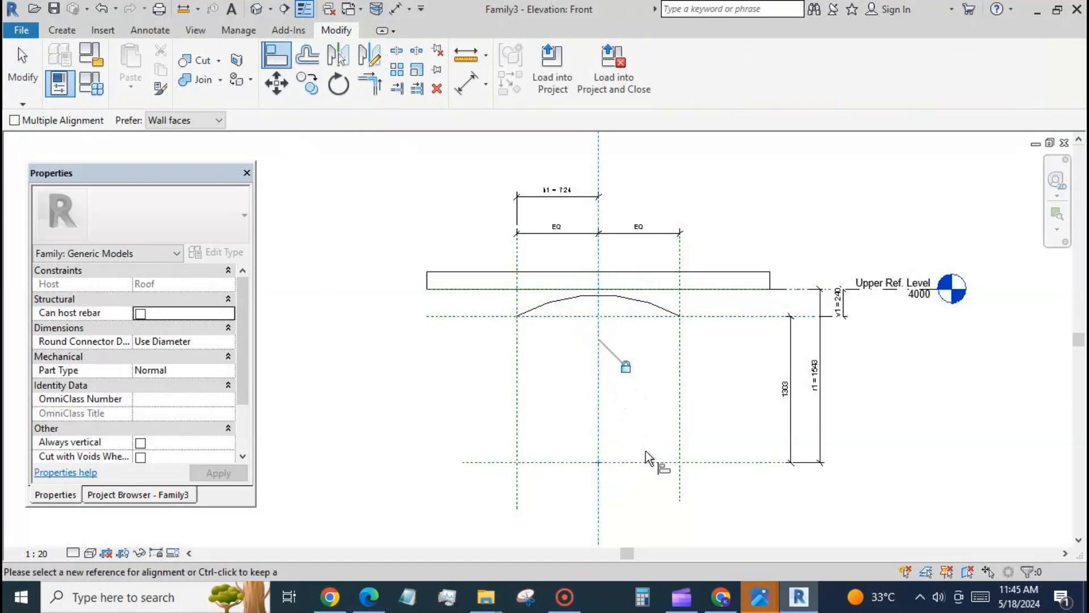
click(618, 467)
click(600, 464)
click(21, 72)
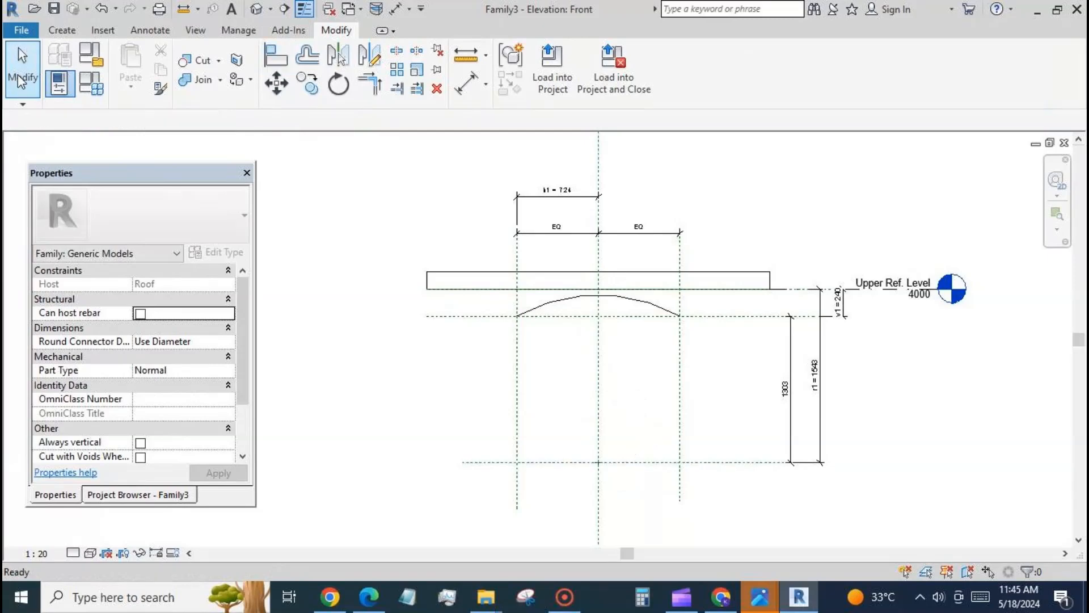
Step: Make the arc's temporary radius dimension permanent and label it with the existing parameter r1
scroll(542, 357, up, 1)
scroll(542, 356, up, 1)
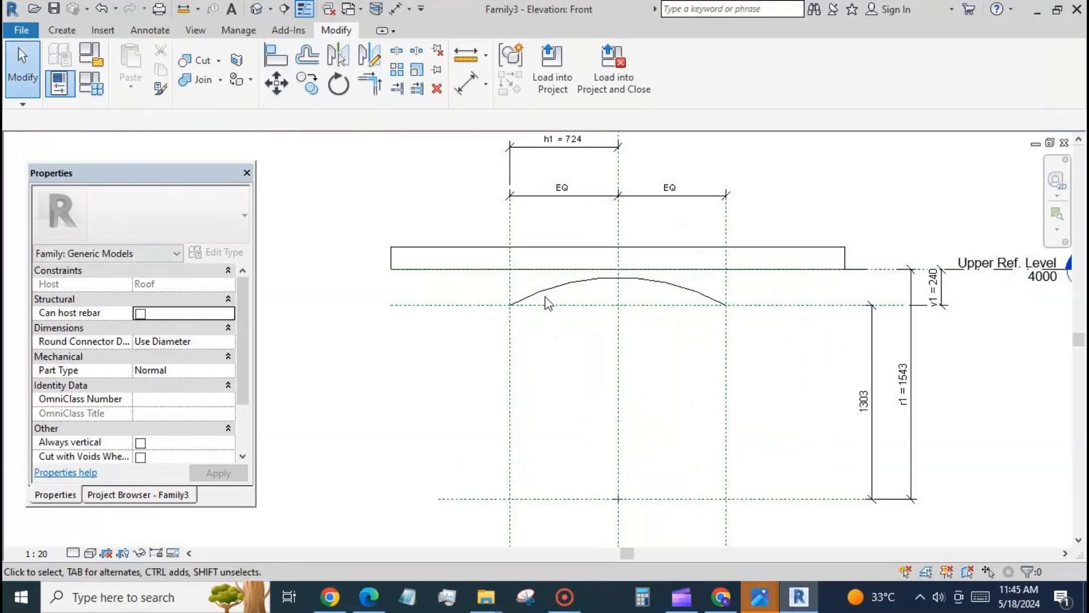
click(547, 288)
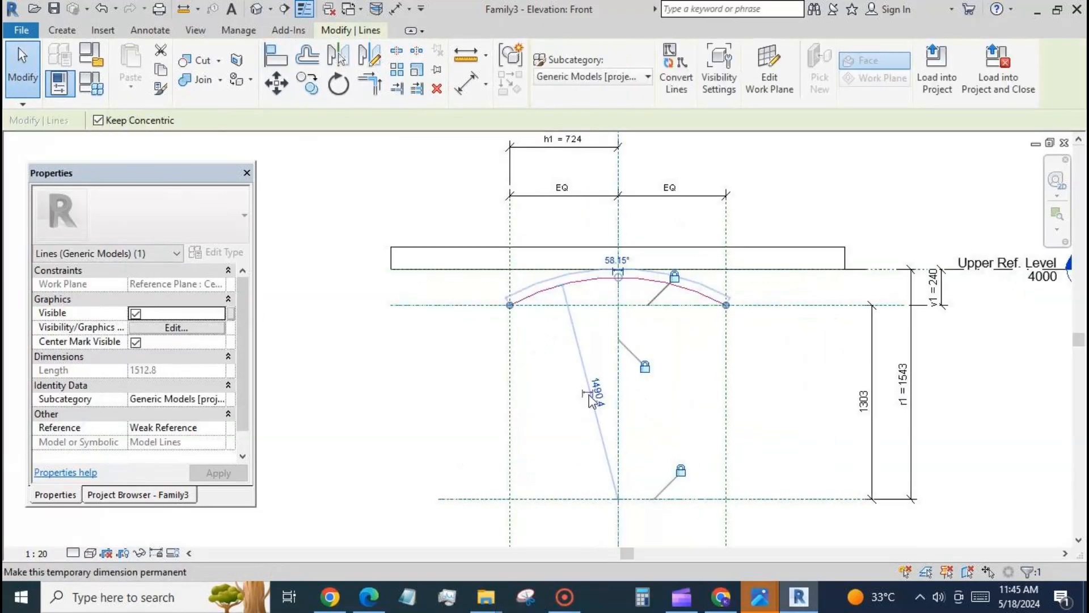
click(584, 387)
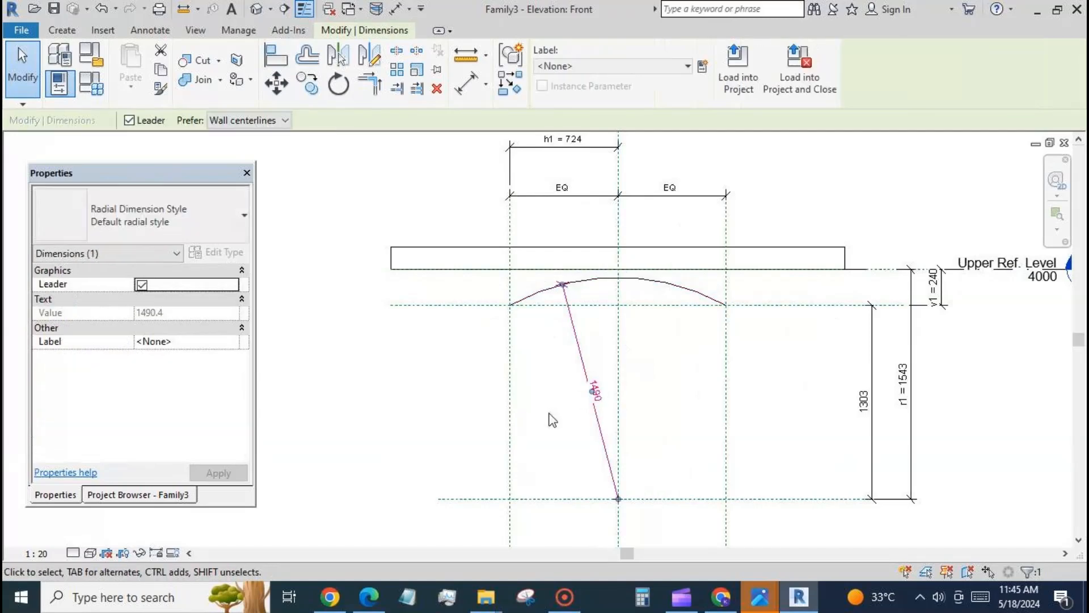
click(680, 67)
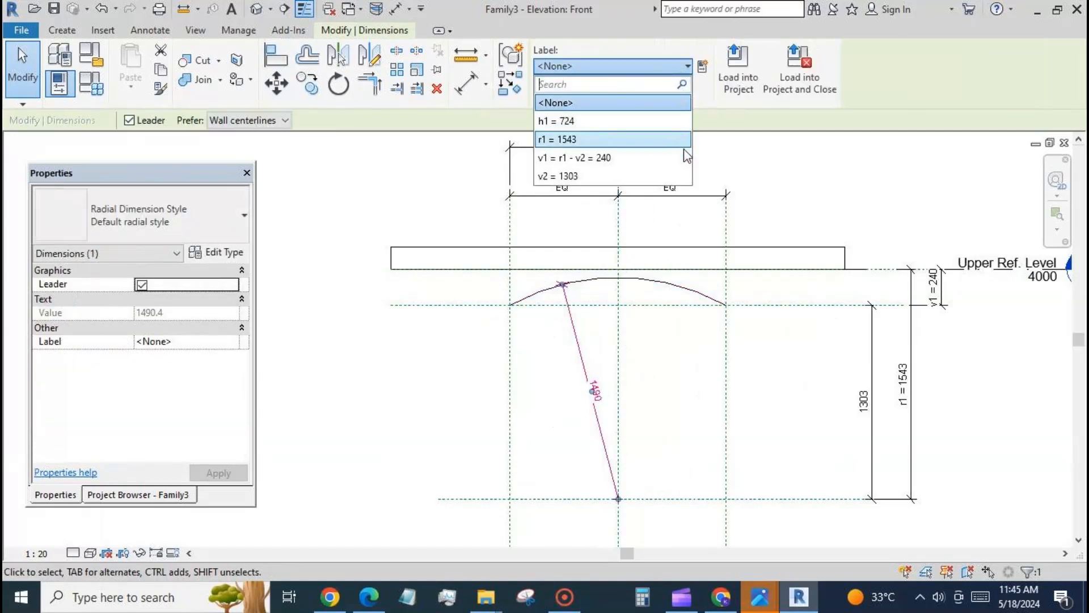
click(613, 139)
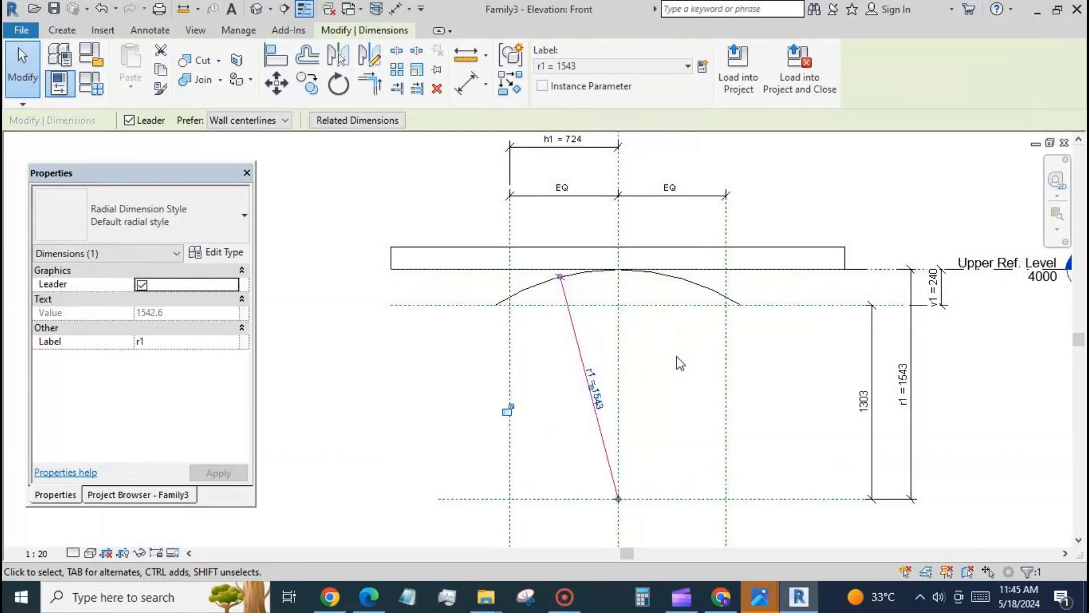
click(680, 363)
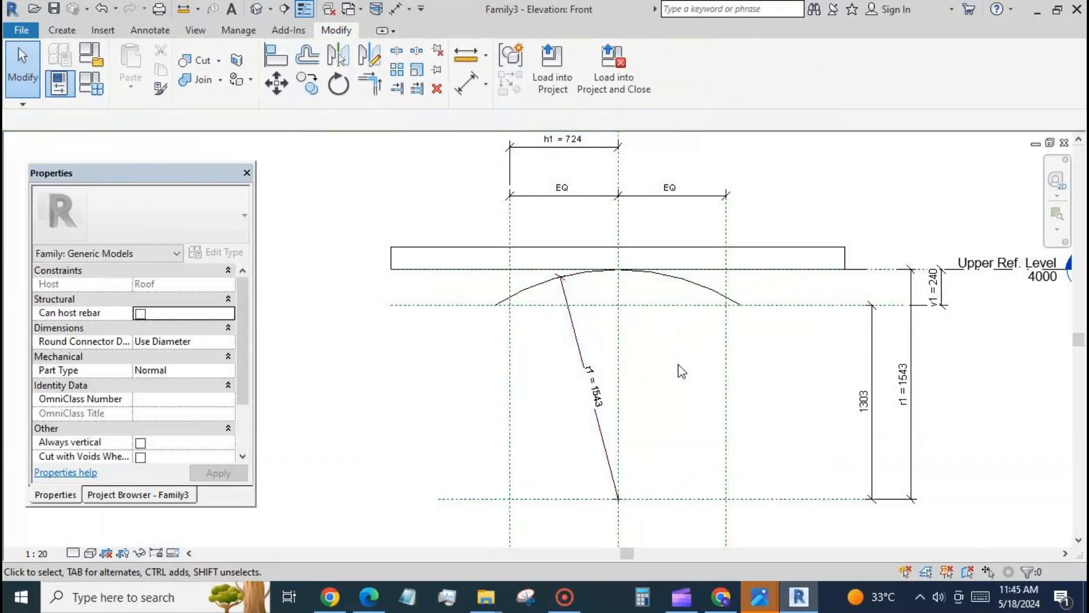
scroll(400, 182, down, 1)
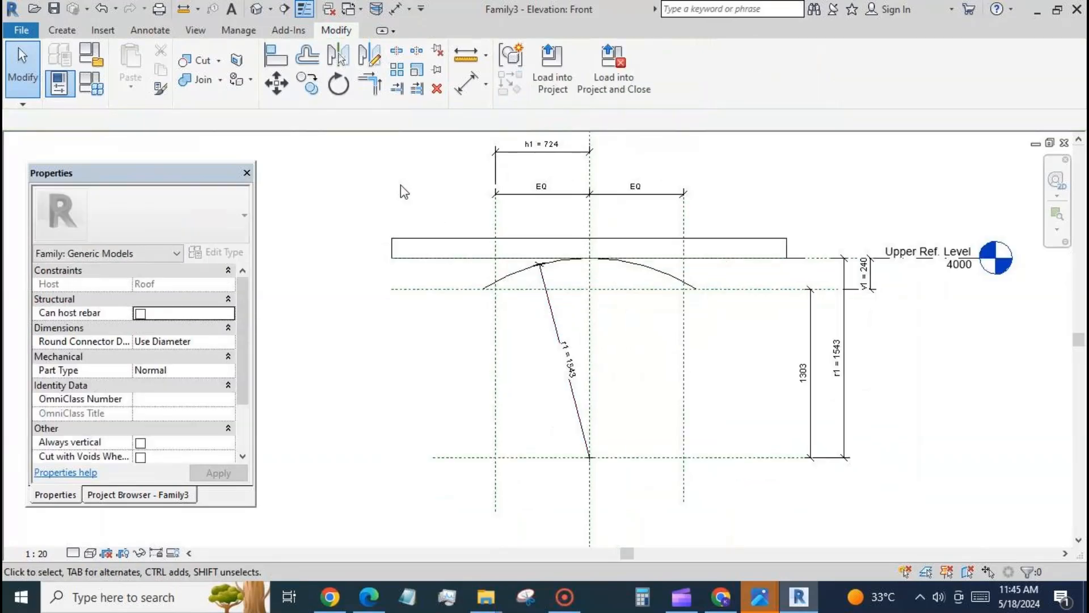
Step: Move the left outer vertical reference plane outward to the arc's end, about 820 from the centre plane
click(494, 307)
drag(495, 309, 480, 301)
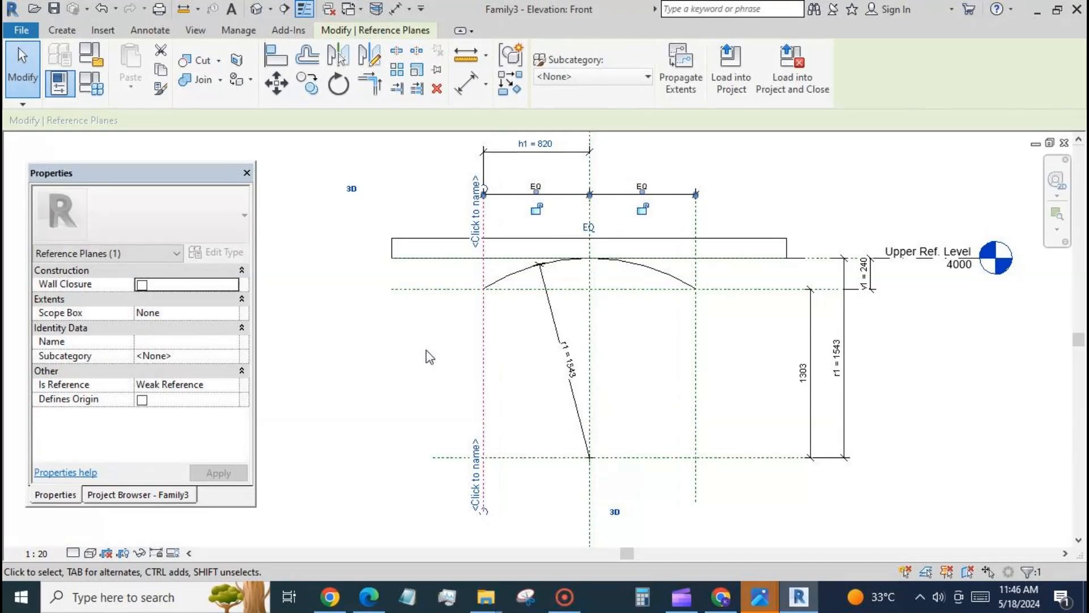
click(427, 350)
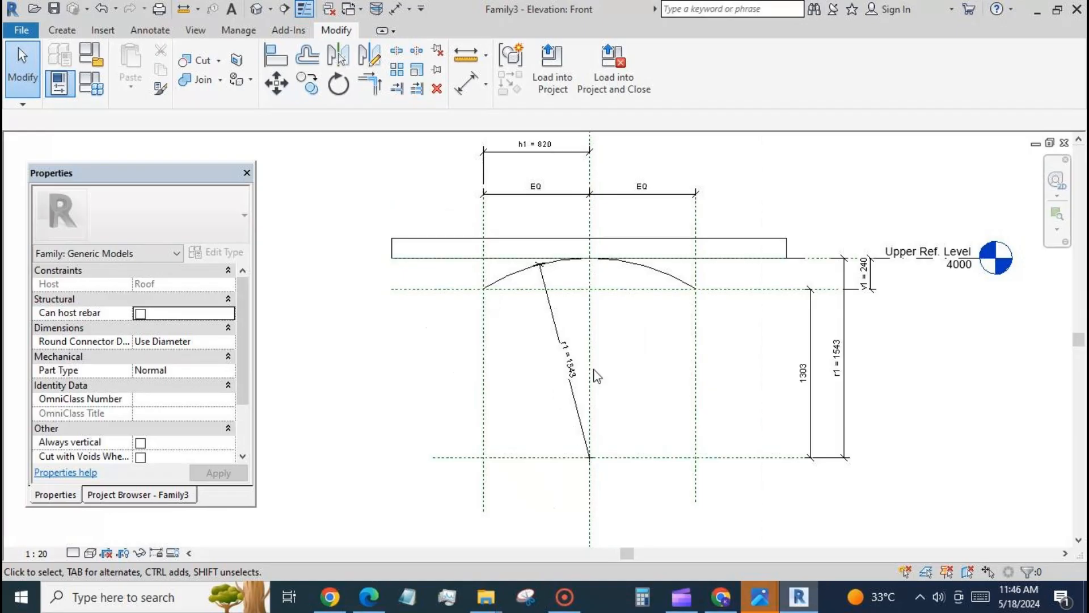
Step: Give the family parameter v2 the formula sqrt(r1 ^ 2 - h1 ^ 2) and apply it
click(90, 83)
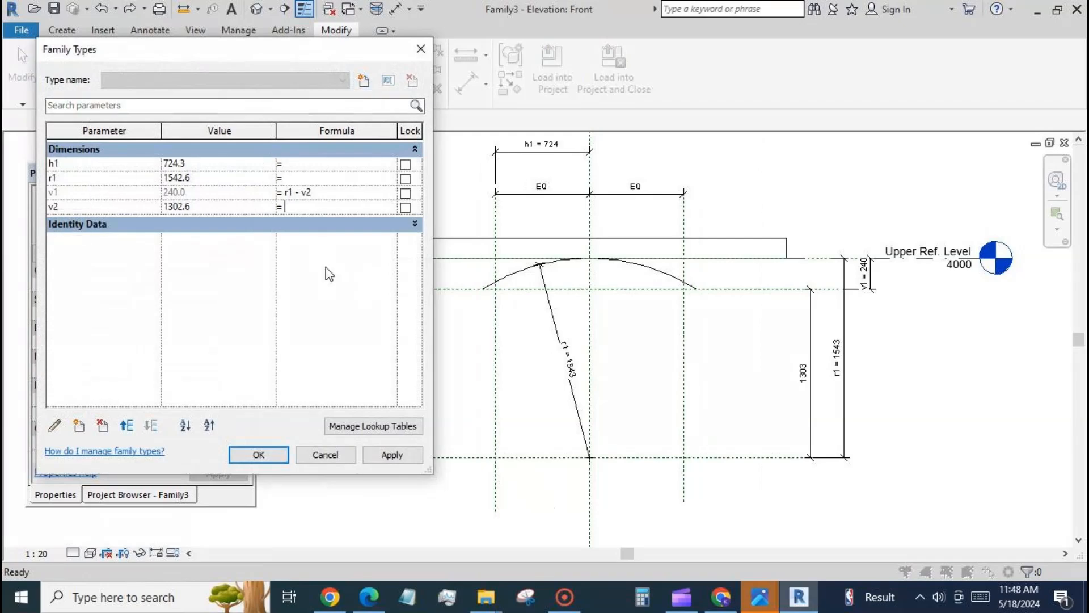
text(sqrt(()
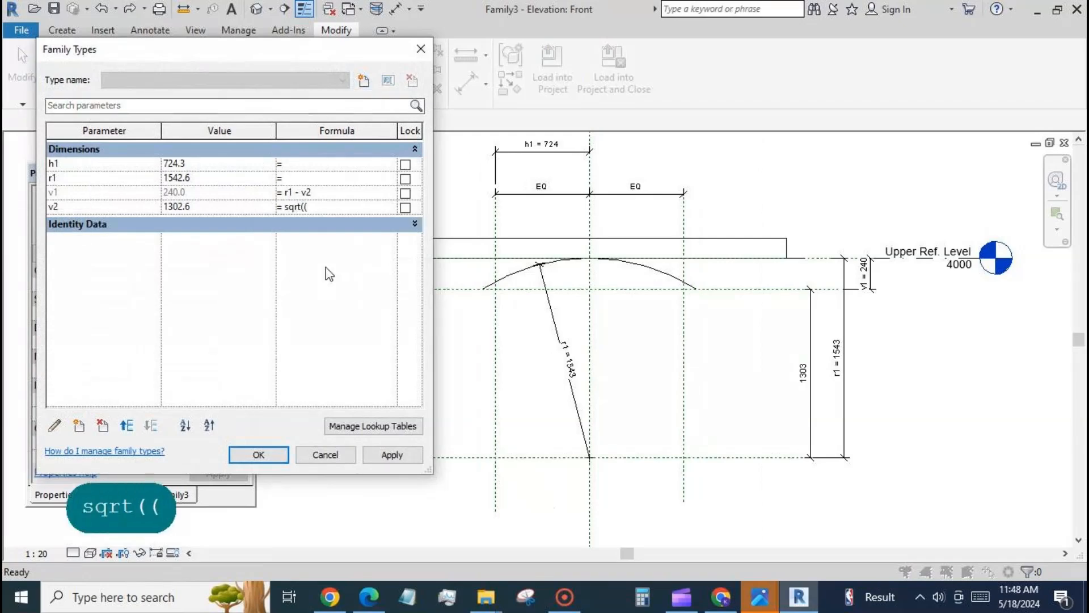
text(r1^2-)
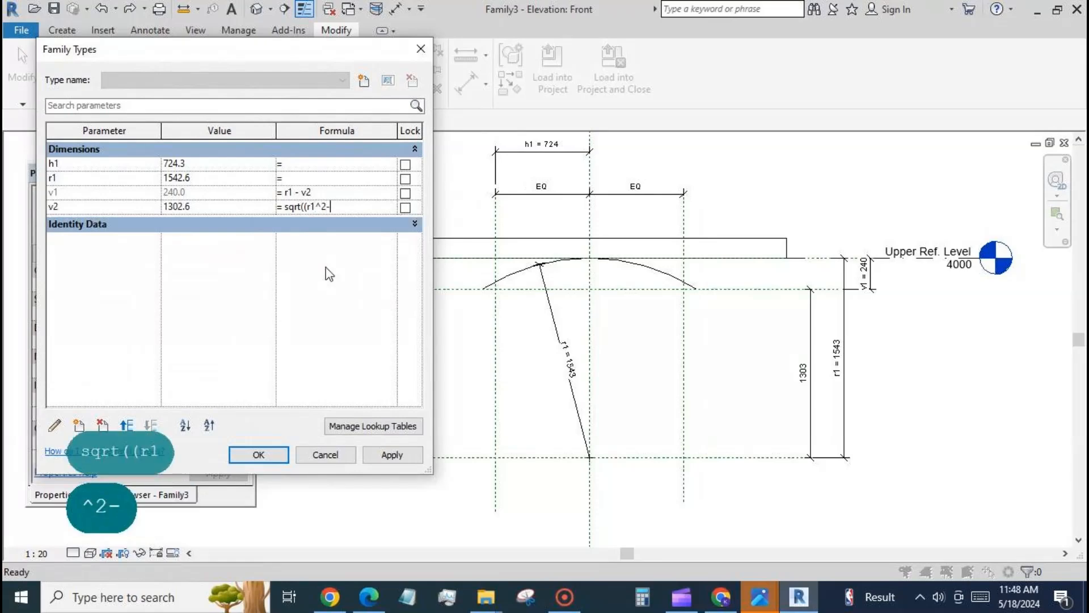
text(h)
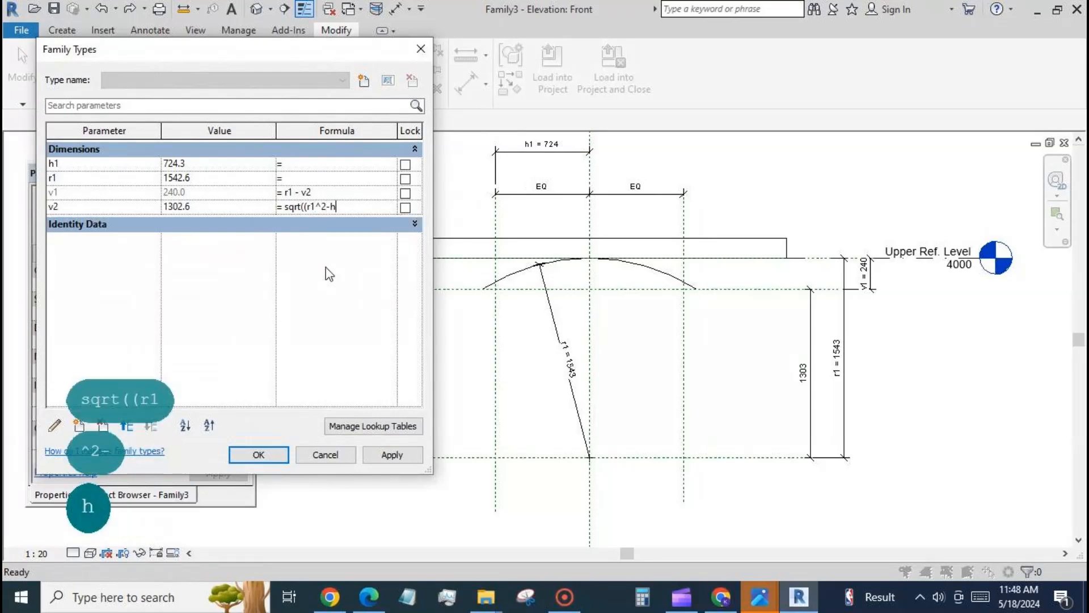
text(1)
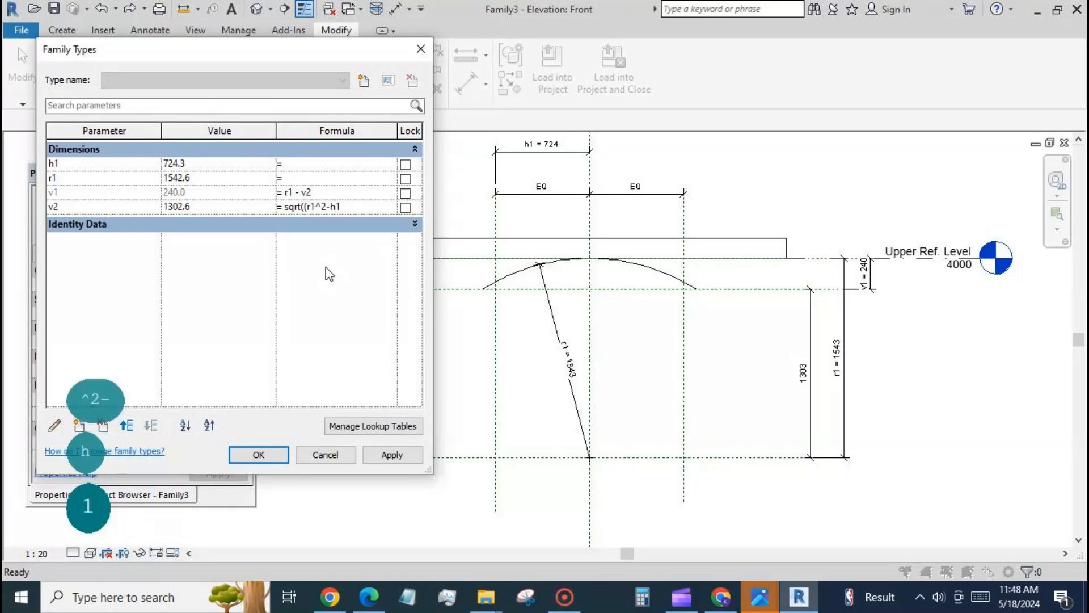
text(^2)
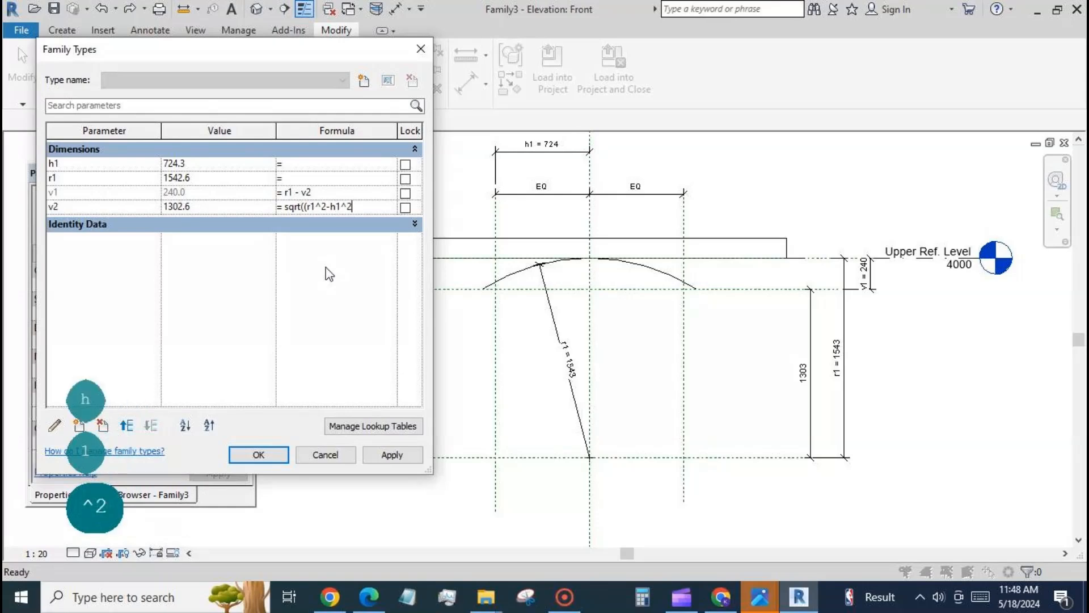
text())
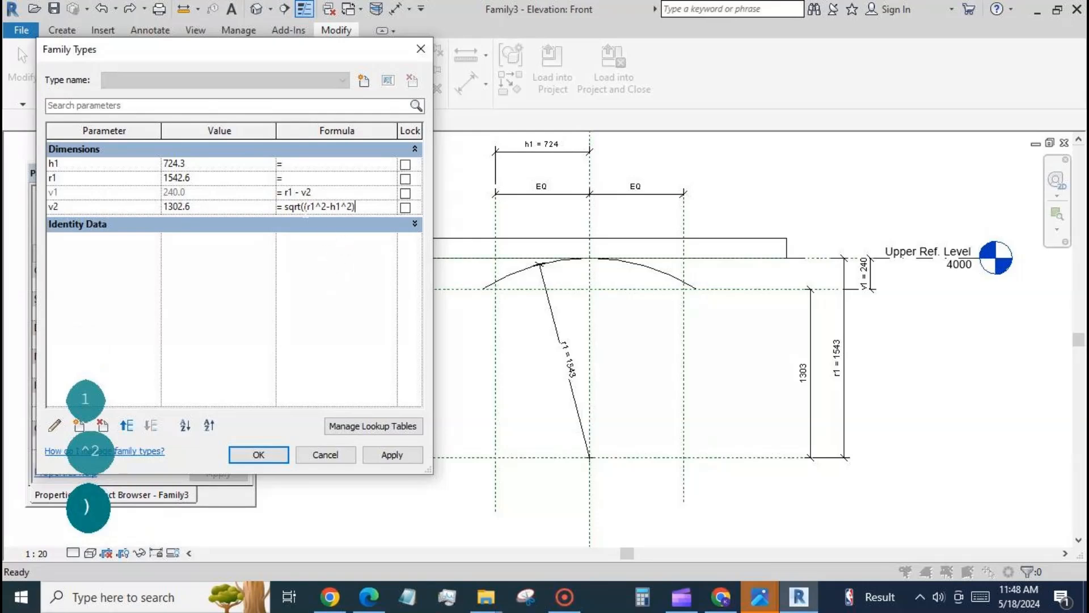
key(BackSpace)
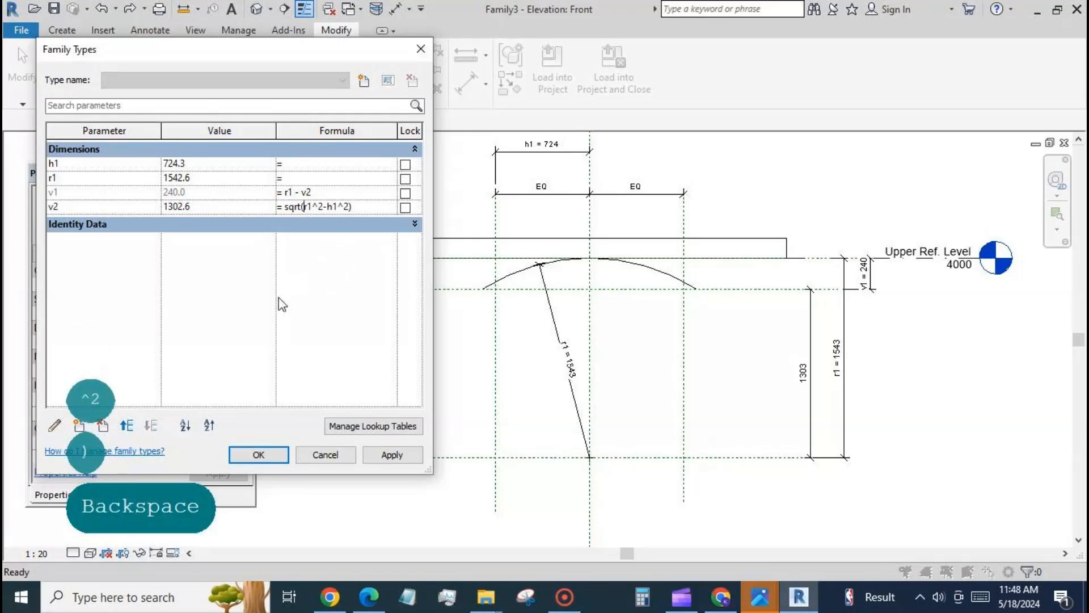
click(388, 455)
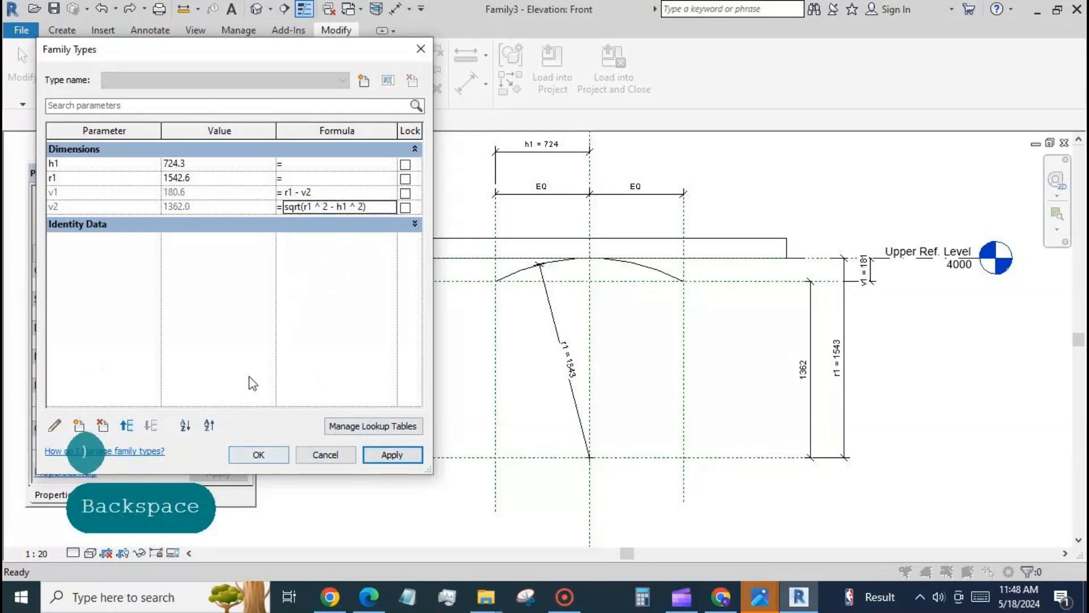
Step: Test how the arc flexes by applying h1 values of 888 and 1111
click(204, 164)
text(888)
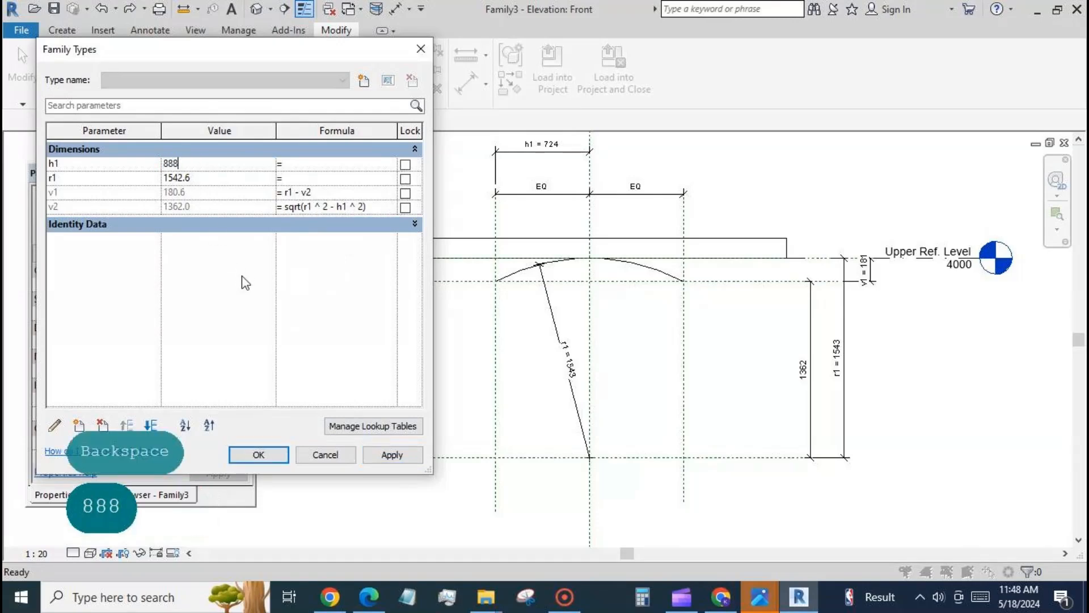
click(389, 454)
click(250, 165)
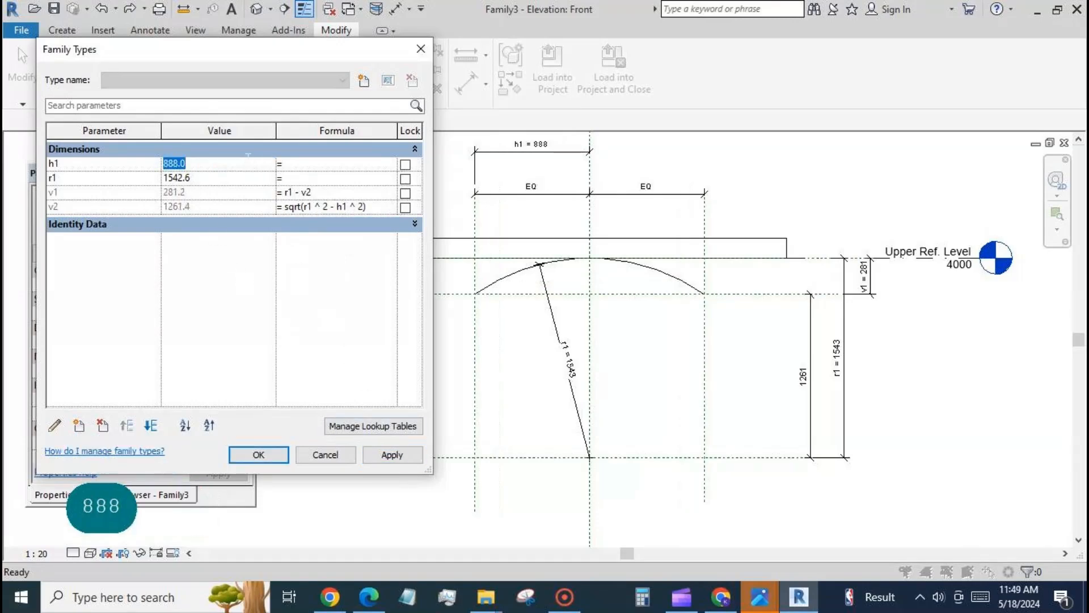
text(1111)
click(386, 457)
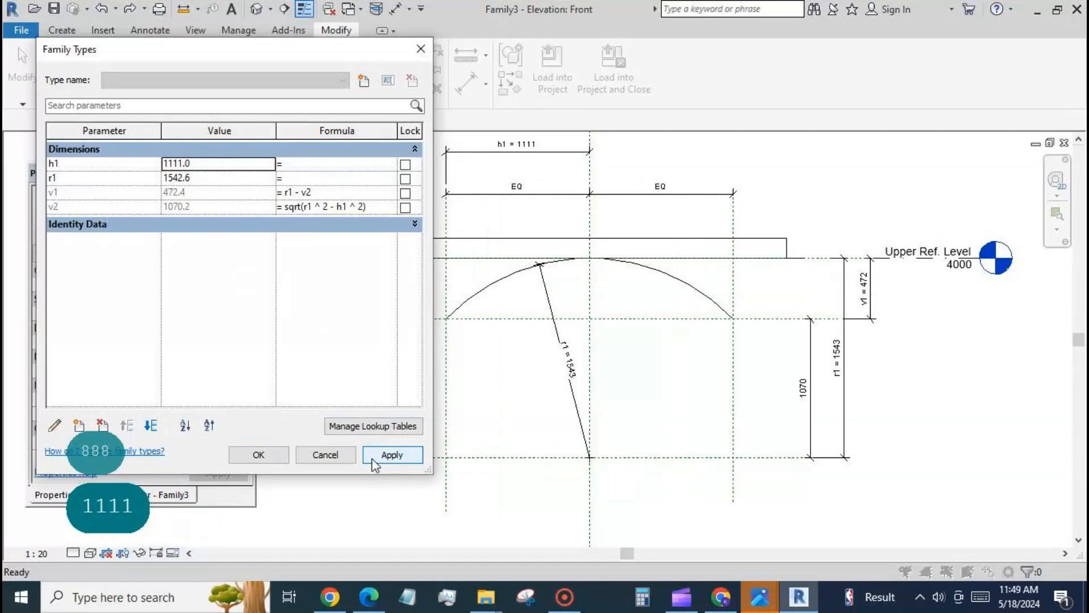
Step: Set h1 to 1000 and accept the family type changes
click(210, 164)
text(1000)
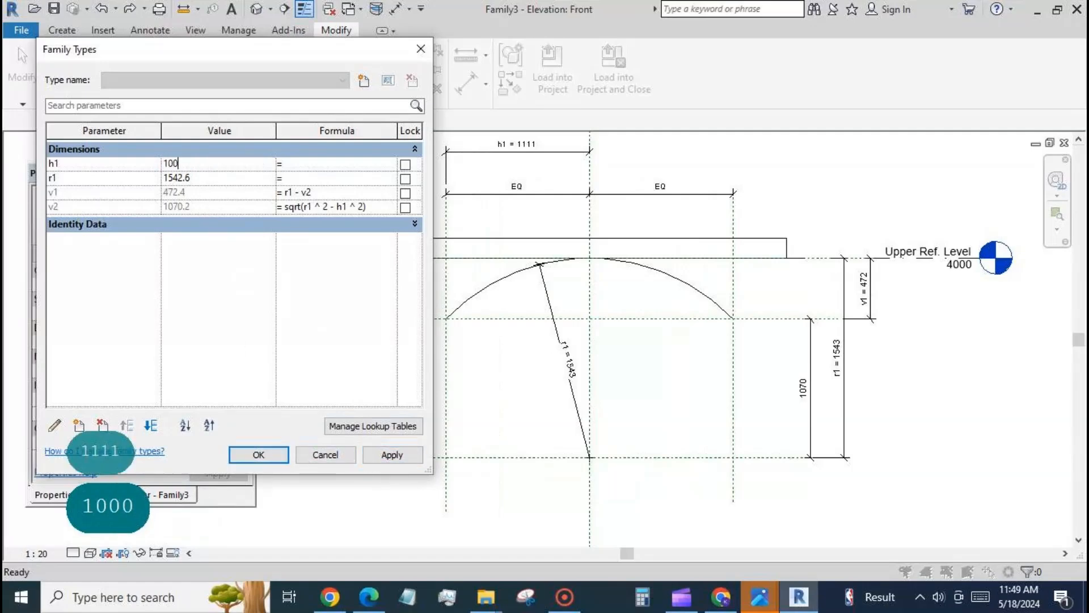
click(393, 454)
click(258, 455)
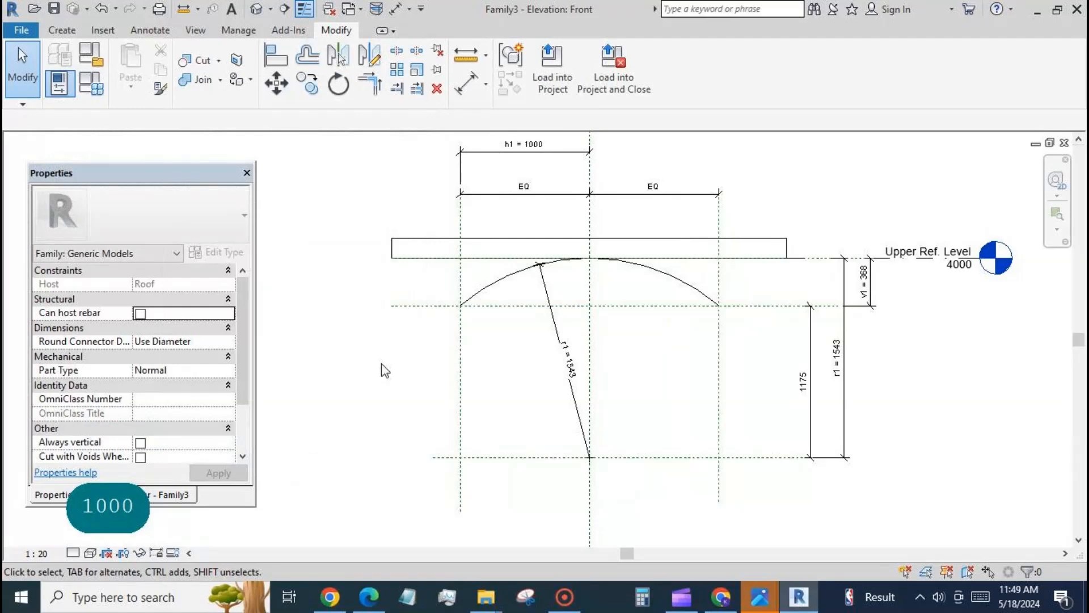
Step: Draw and lock a concentric centre-ends arc model line of radius about 1385 inside the first arc, ending on the middle horizontal reference plane
scroll(394, 377, down, 2)
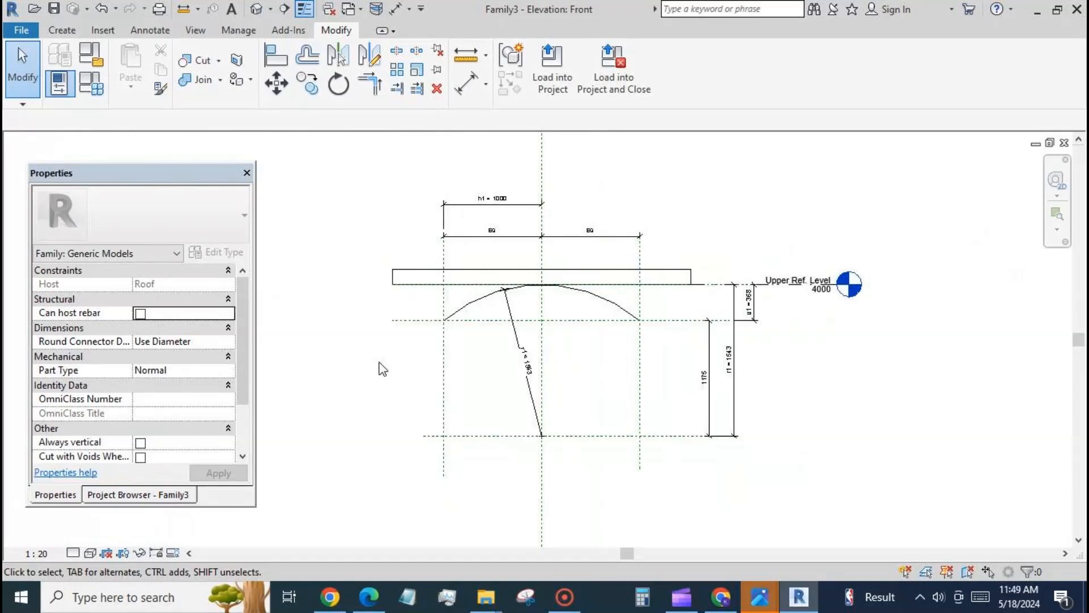
click(66, 30)
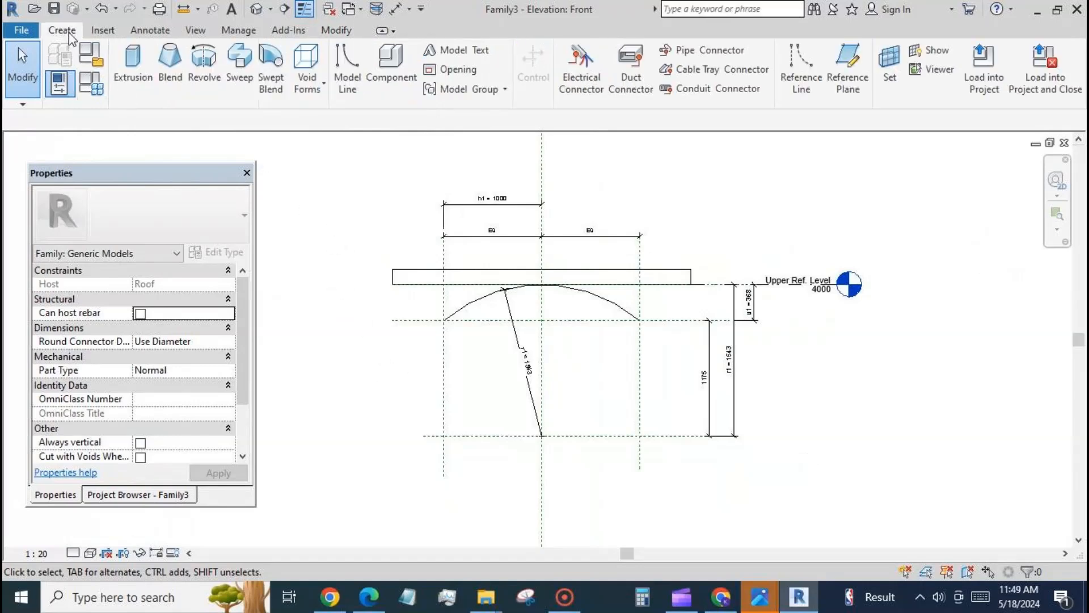
click(347, 71)
click(559, 69)
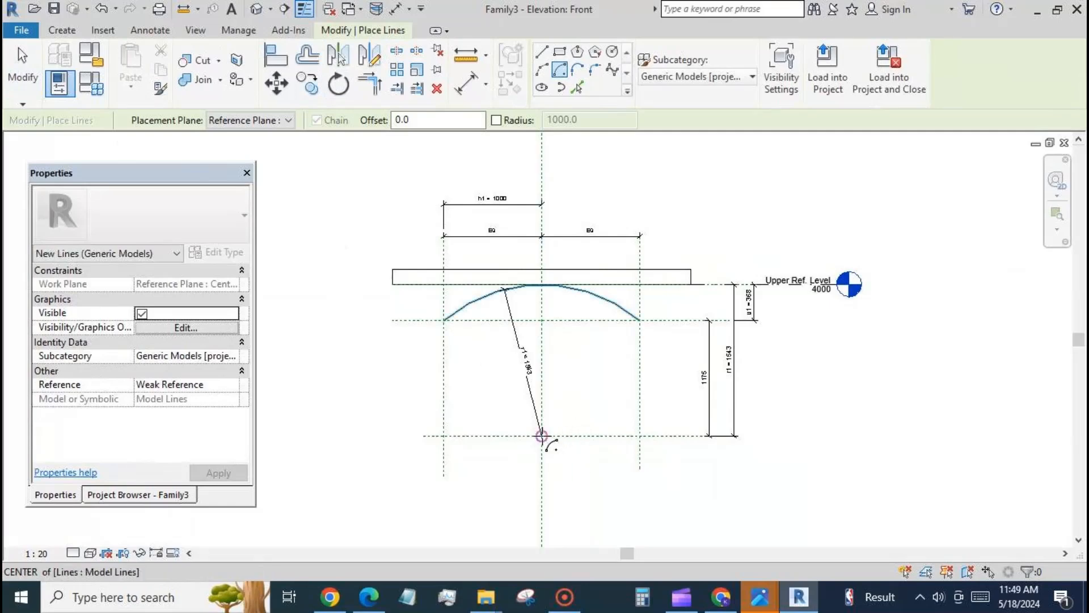
click(542, 436)
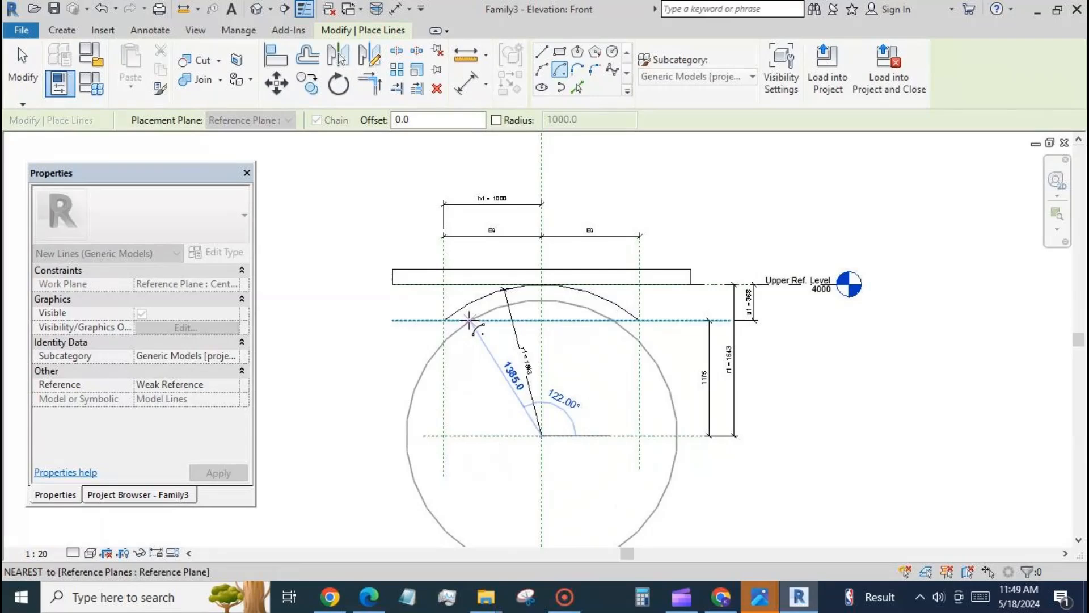
click(470, 322)
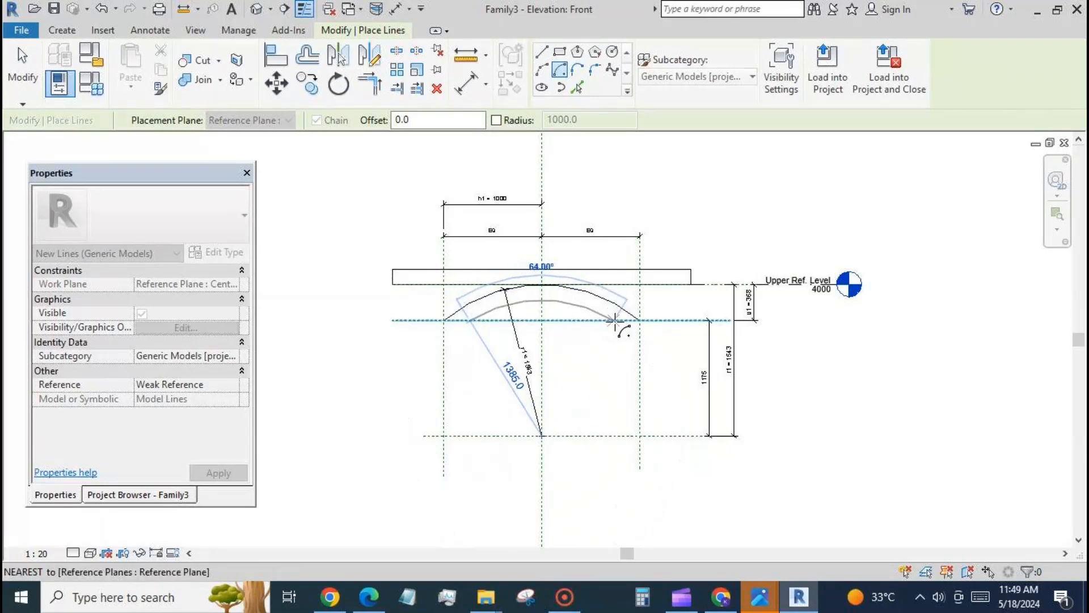
click(614, 321)
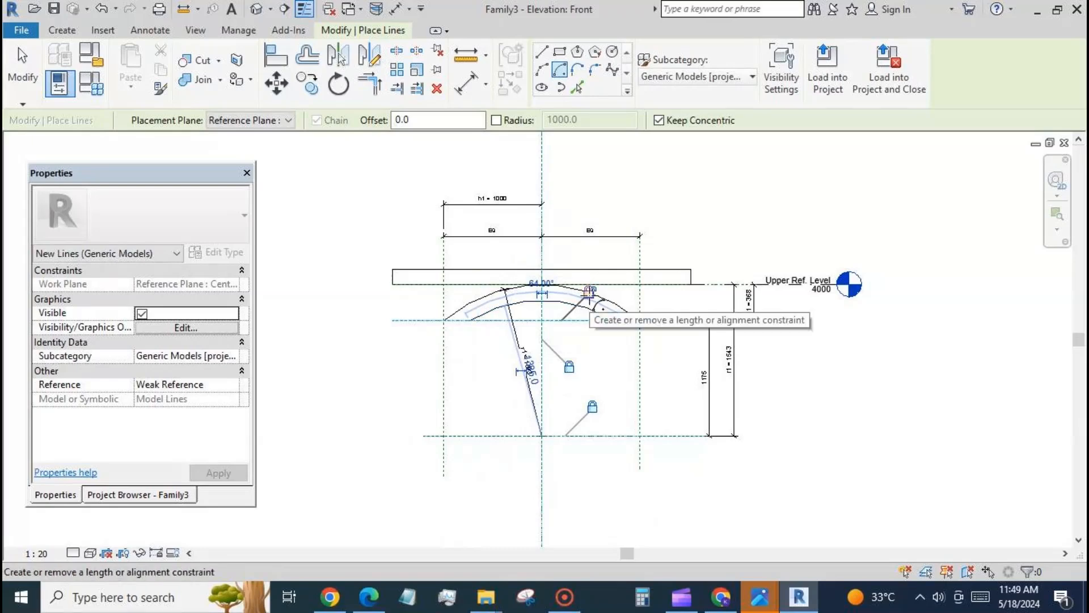
key(Tab)
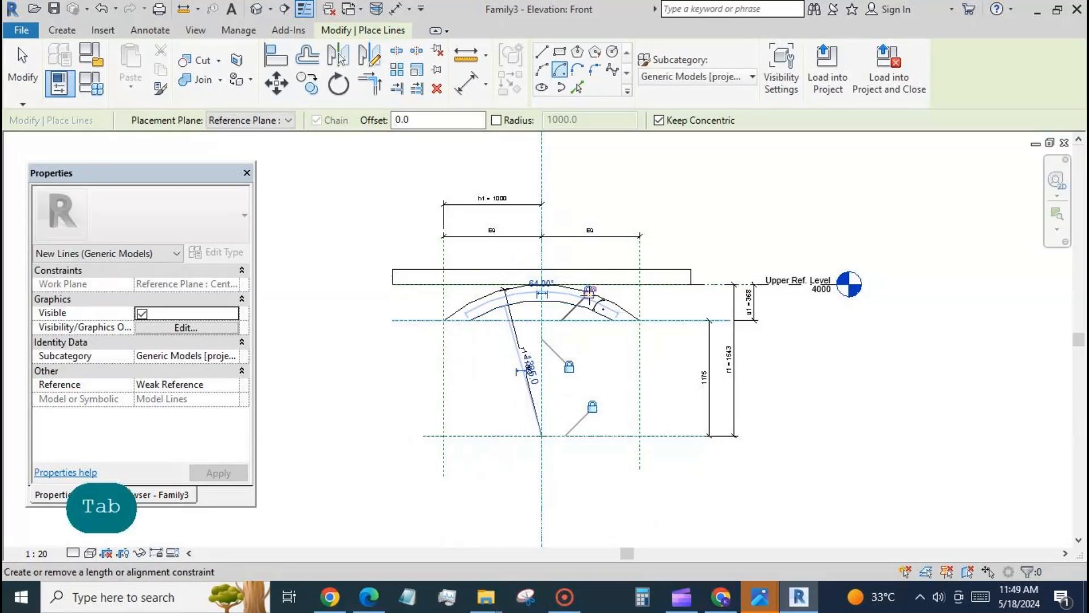
click(23, 64)
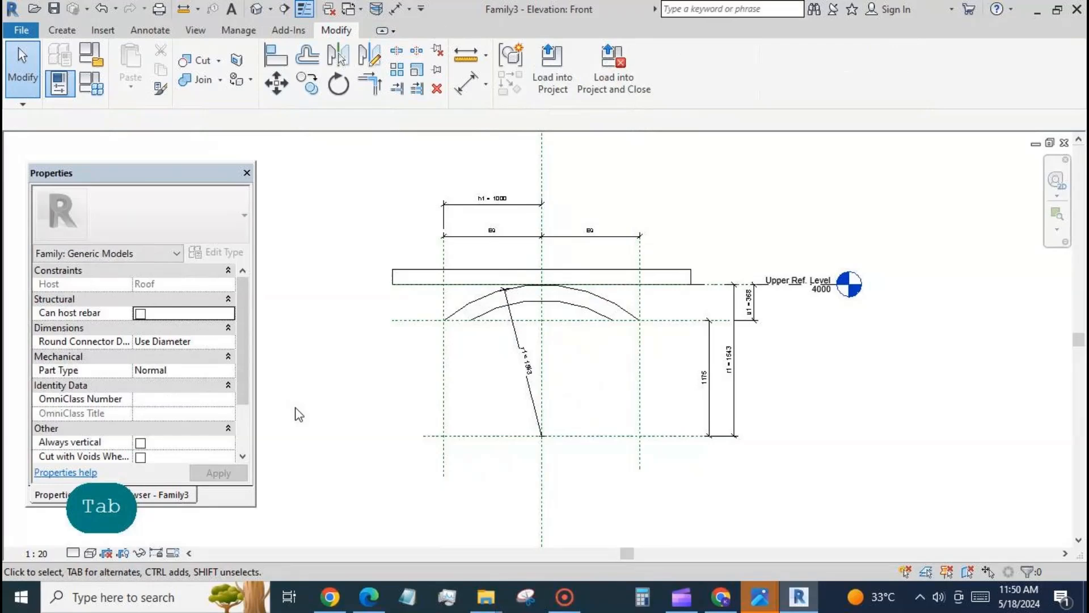
Step: Make the centre mark of the inner arc model line visible
scroll(416, 345, up, 2)
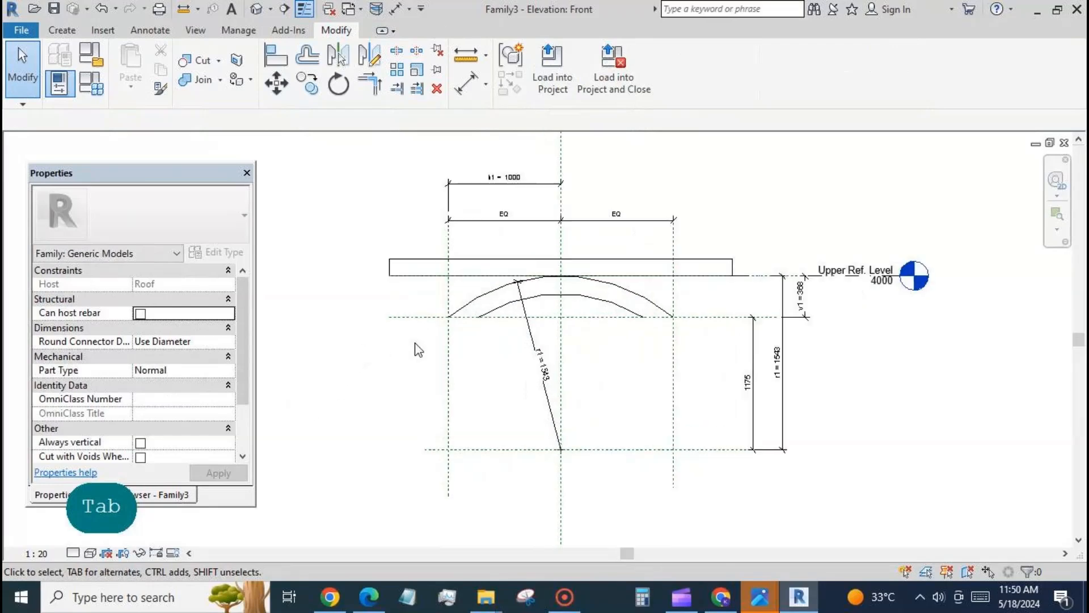
click(510, 310)
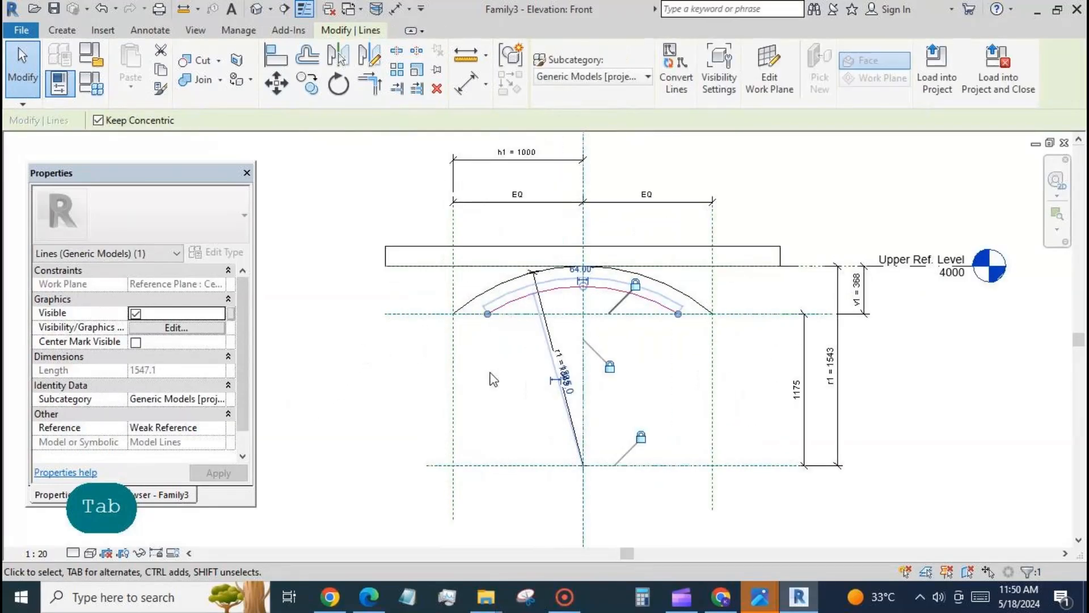
click(136, 342)
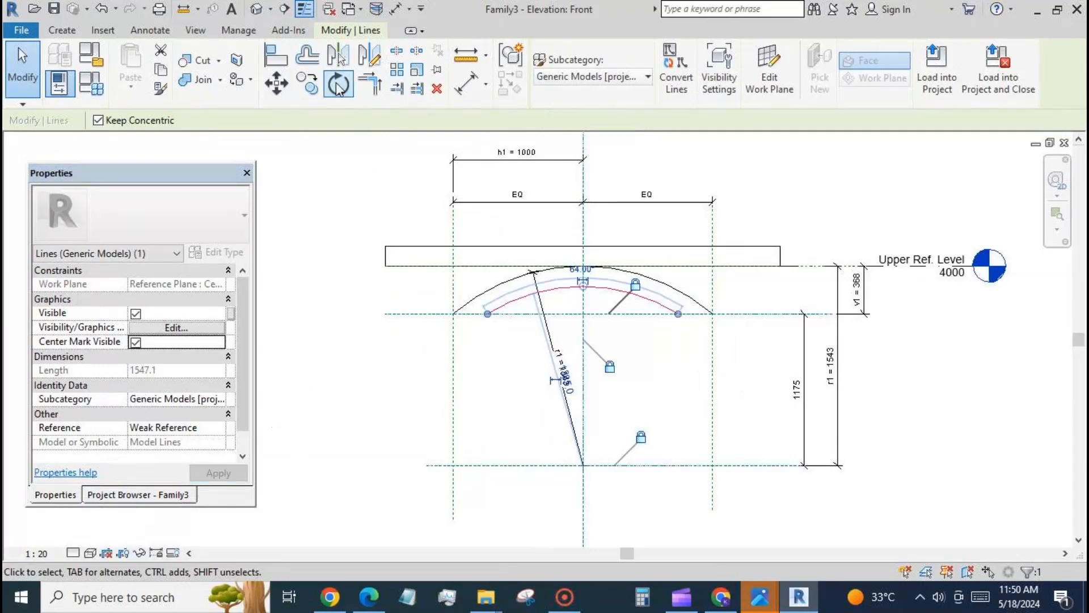
Step: Align and lock the inner arc's centre mark to the vertical centre reference plane and the lower horizontal reference plane
click(276, 56)
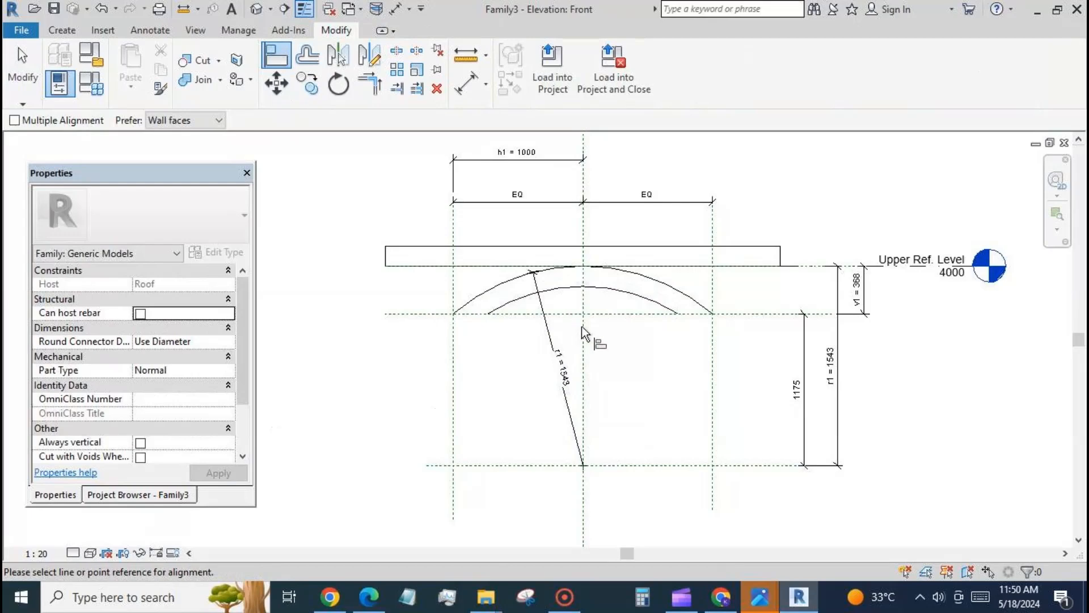
click(584, 344)
click(584, 466)
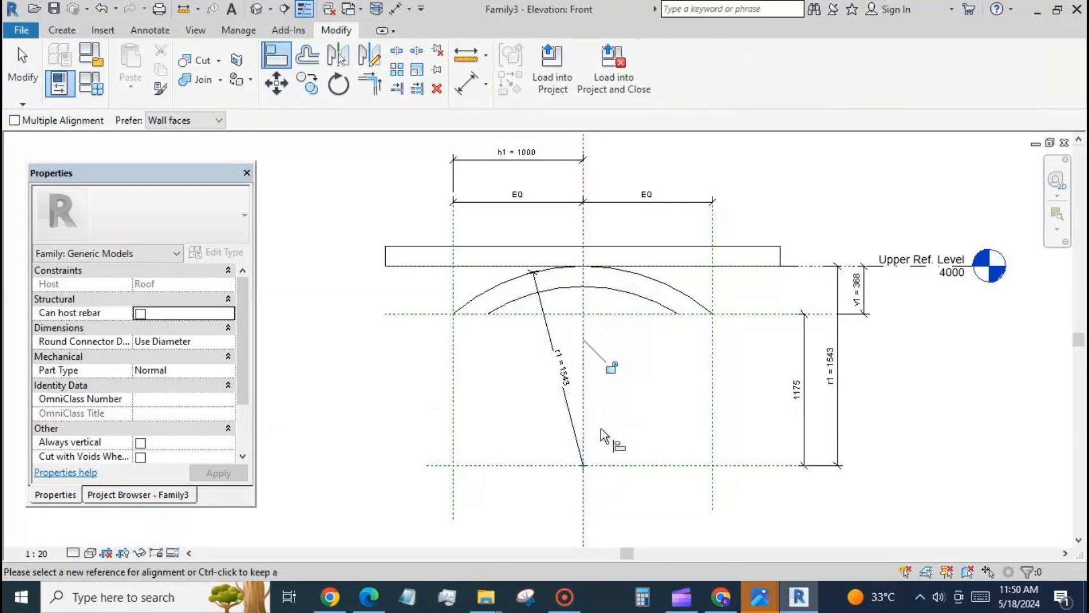
click(656, 466)
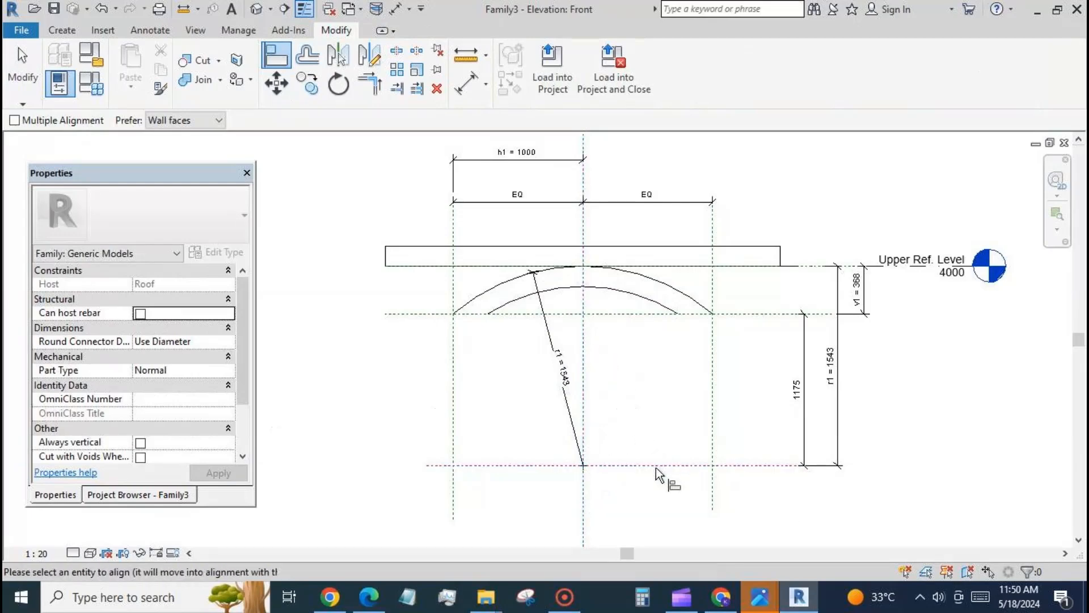
click(586, 467)
key(Escape)
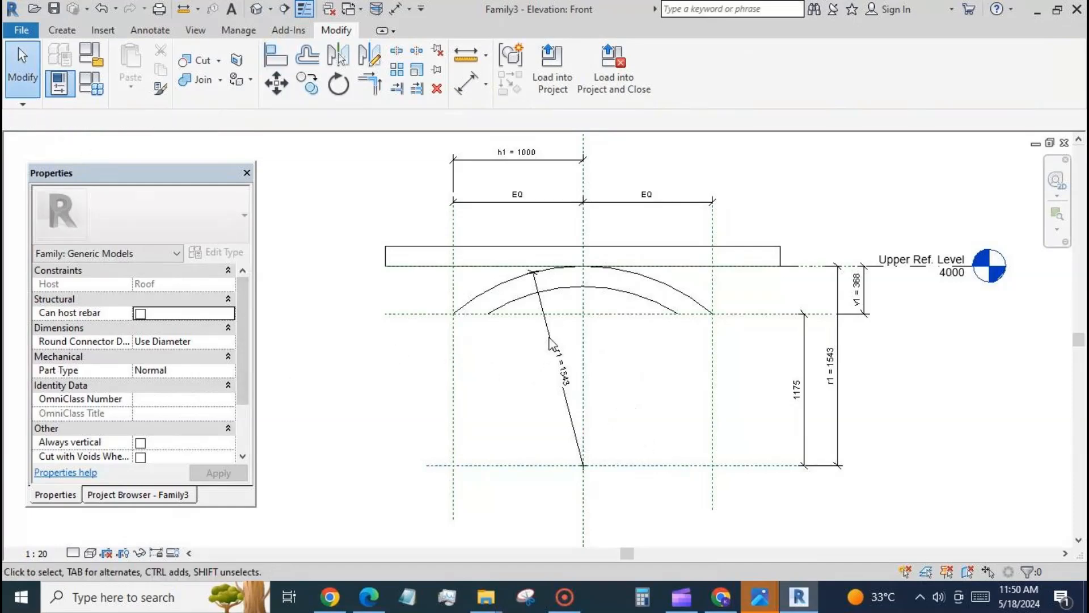
Step: Move the r1 radial dimension to the opposite side of the arc, then add the inner arc's radius dimension with a new type parameter r2
drag(551, 341, 667, 351)
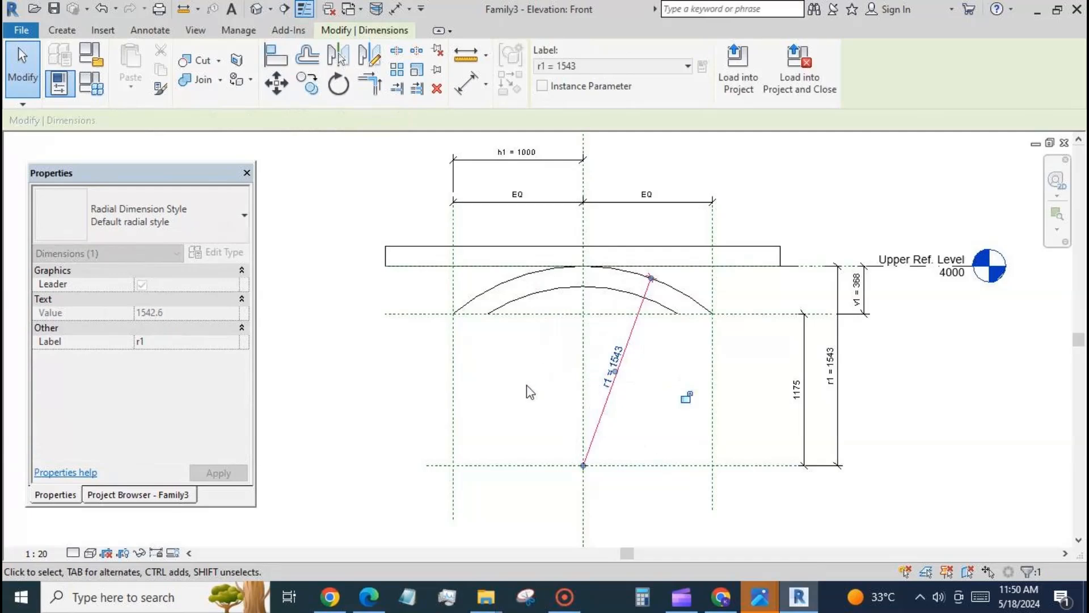
key(Escape)
click(509, 309)
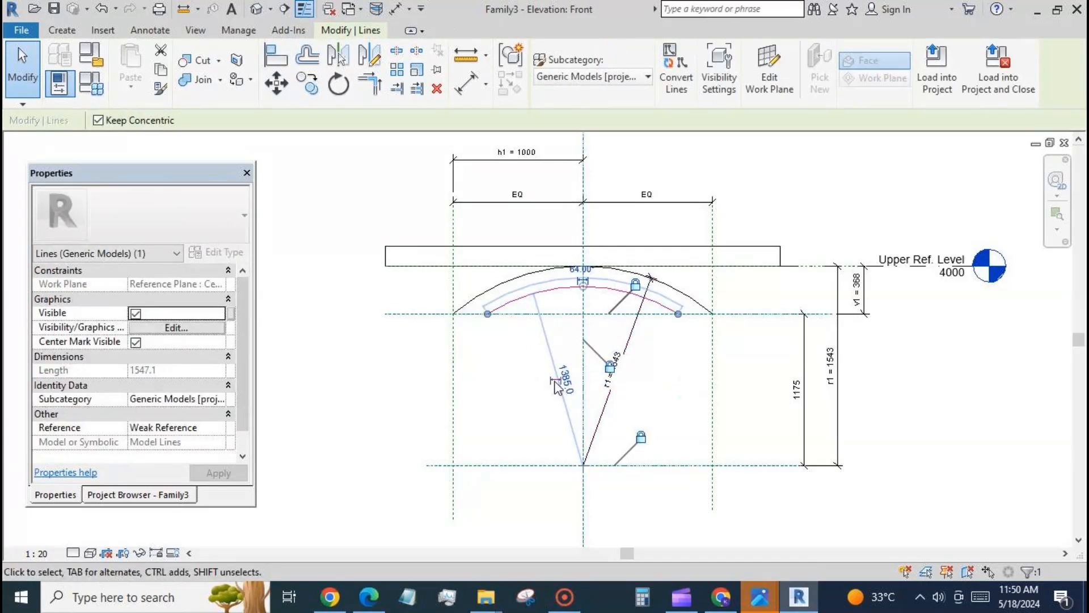
click(541, 368)
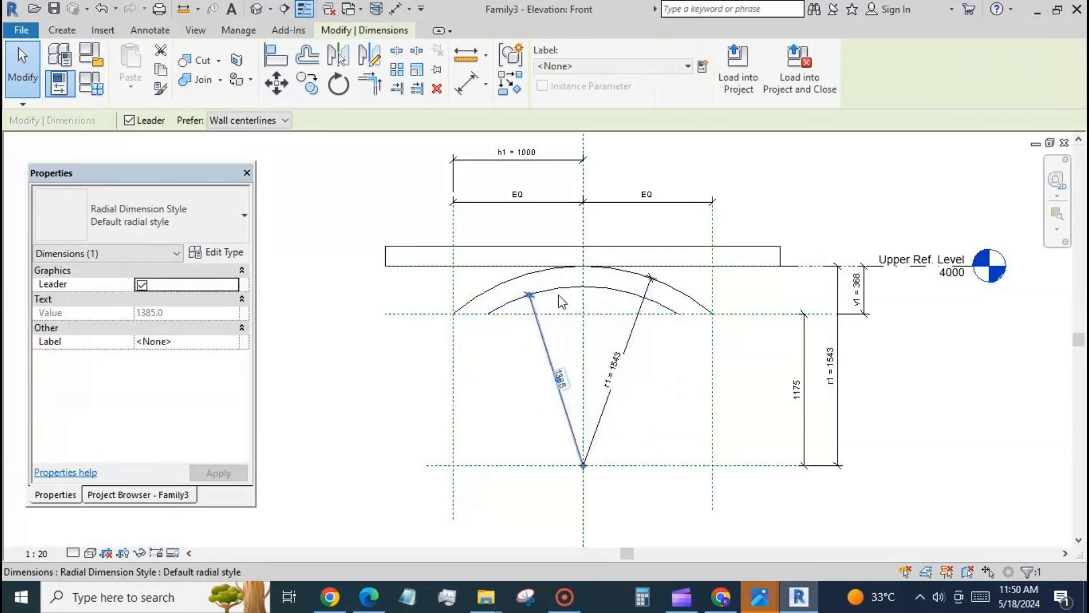
click(703, 67)
text(r2)
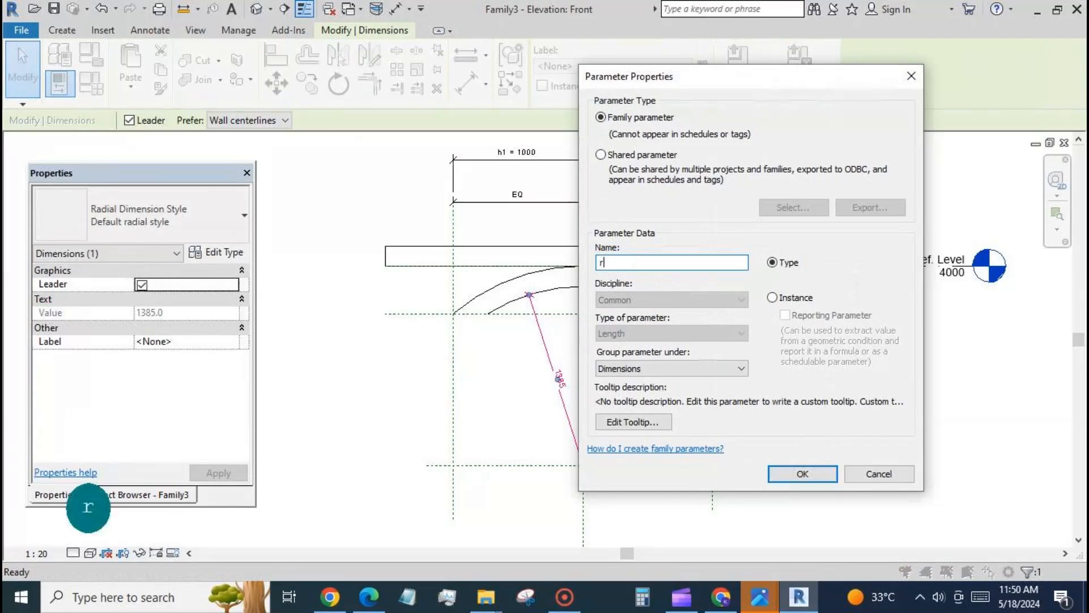
click(803, 474)
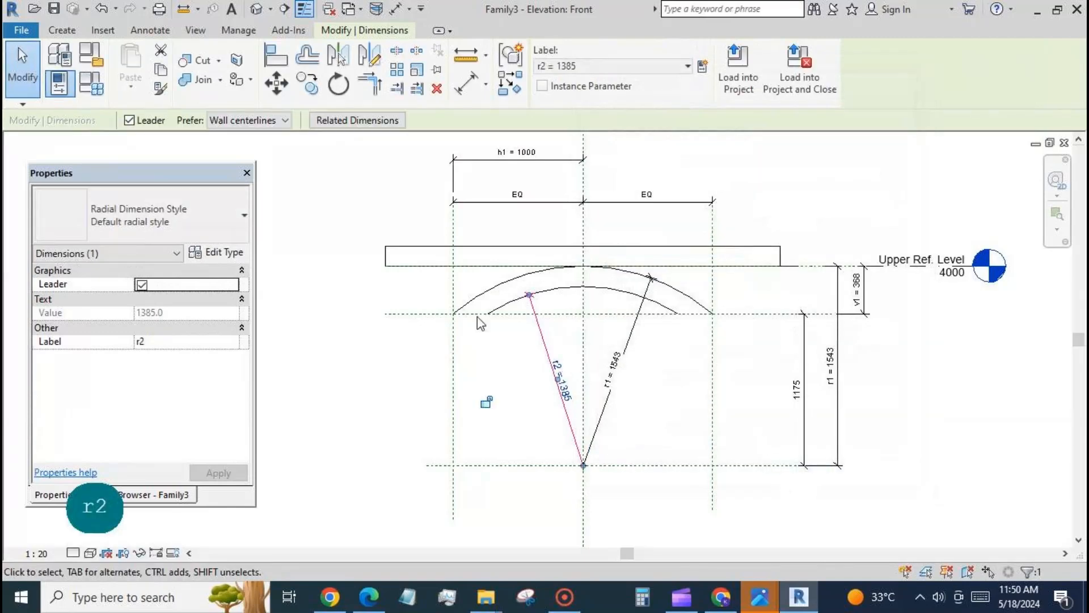
Step: Add a length type parameter named th to the family and set its value to 150
click(91, 84)
click(79, 425)
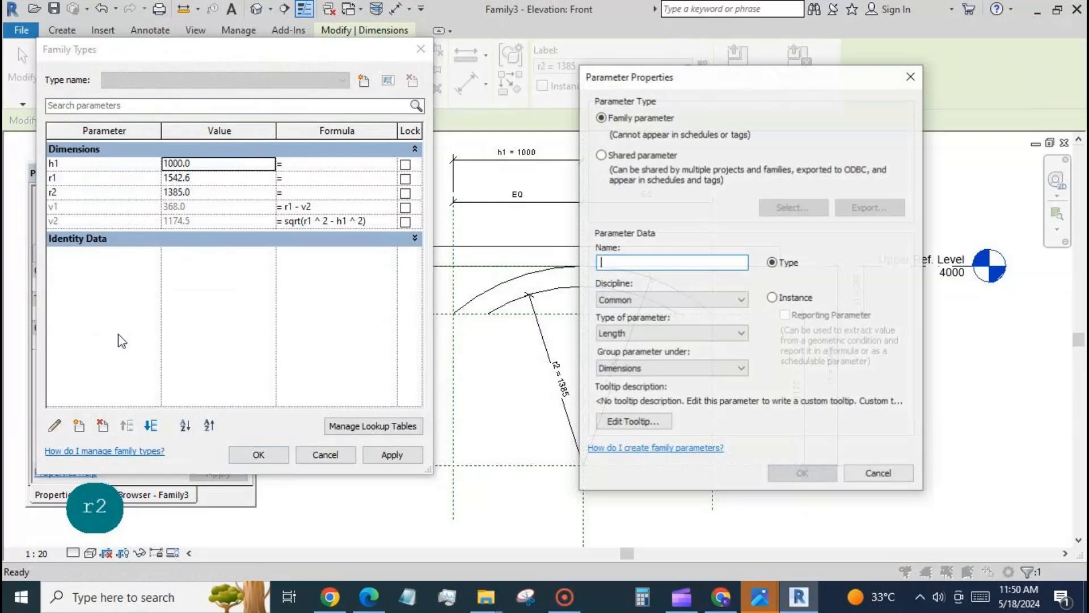
text(th)
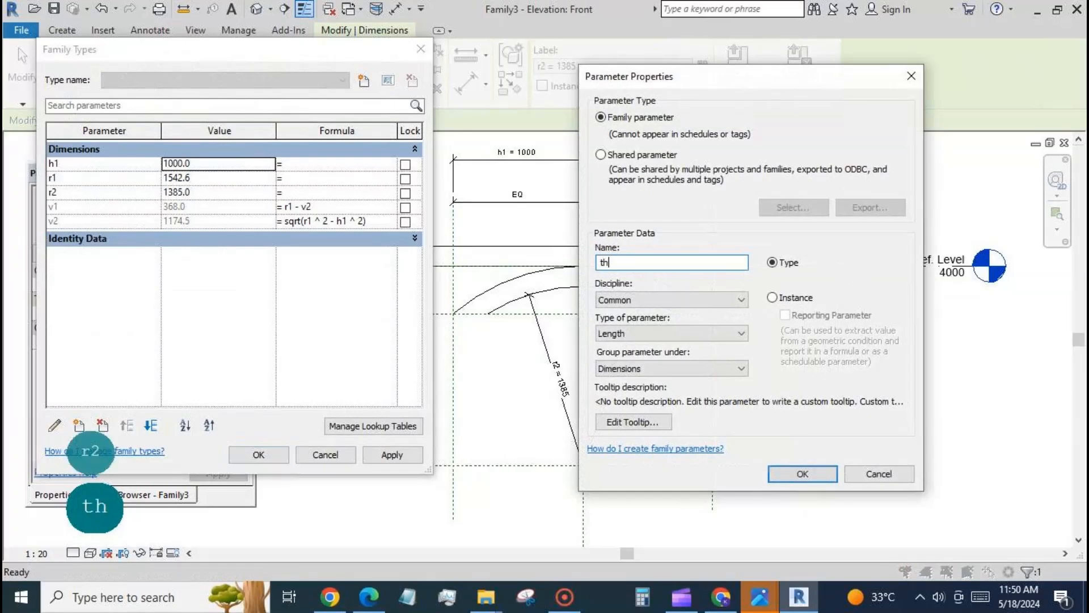
click(825, 473)
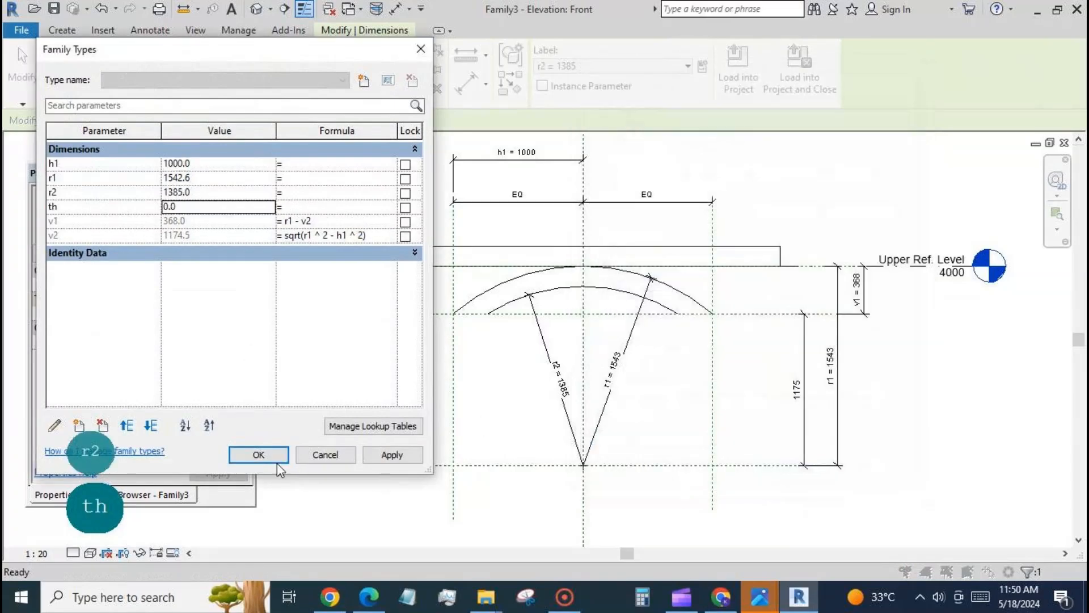
click(185, 207)
text(150)
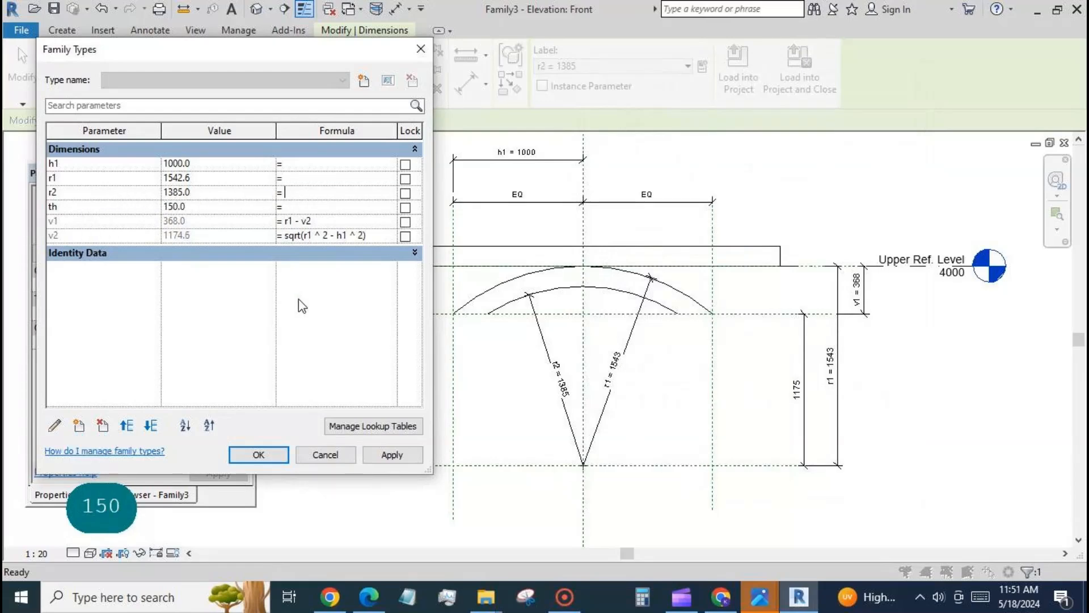
text(r1-th)
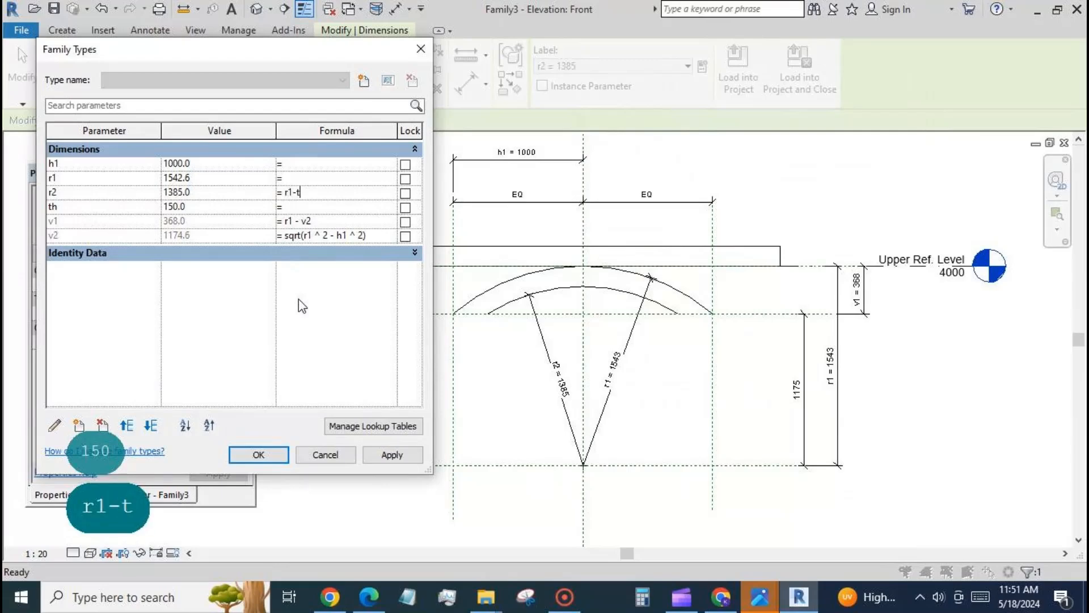
Step: Set the r2 formula to r1 - th and accept the family type changes
click(370, 455)
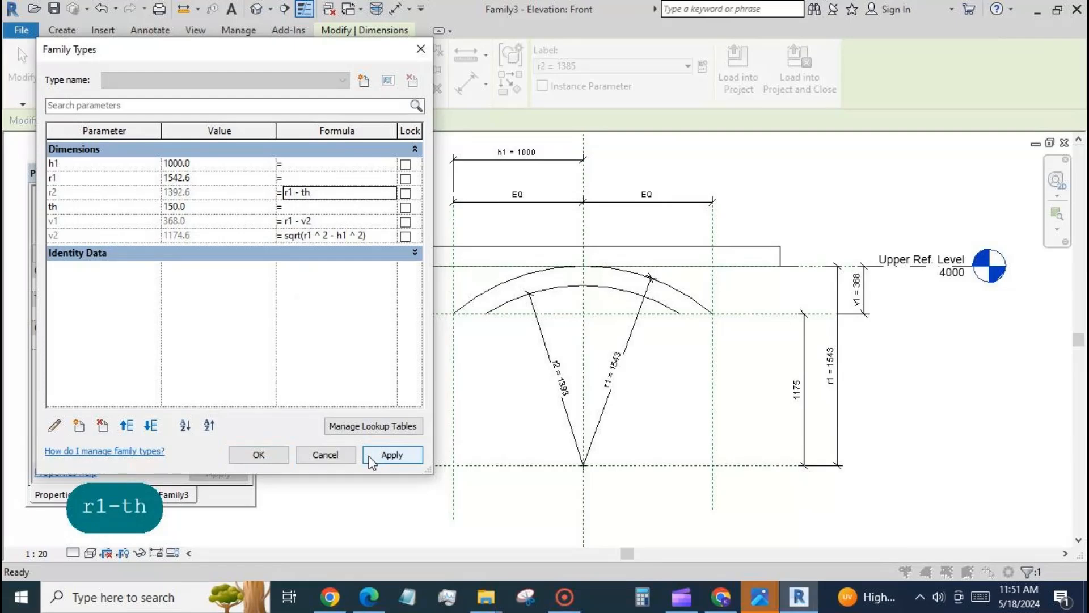
click(277, 465)
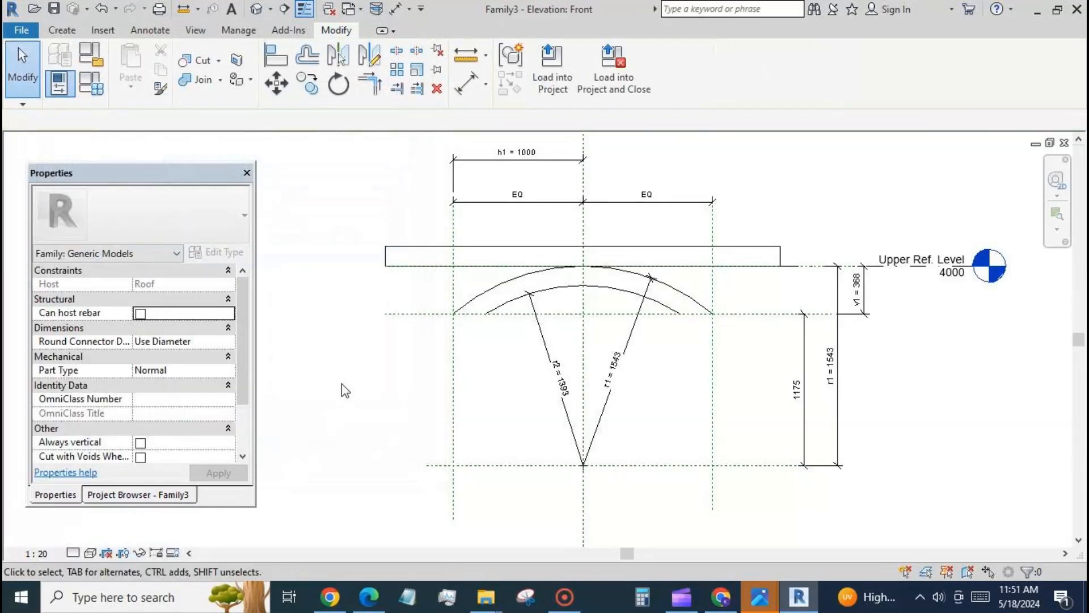
Step: Extend both ends of the inner arc to the outer vertical reference planes, removing the conflicting constraints, and lock the ends there
click(489, 311)
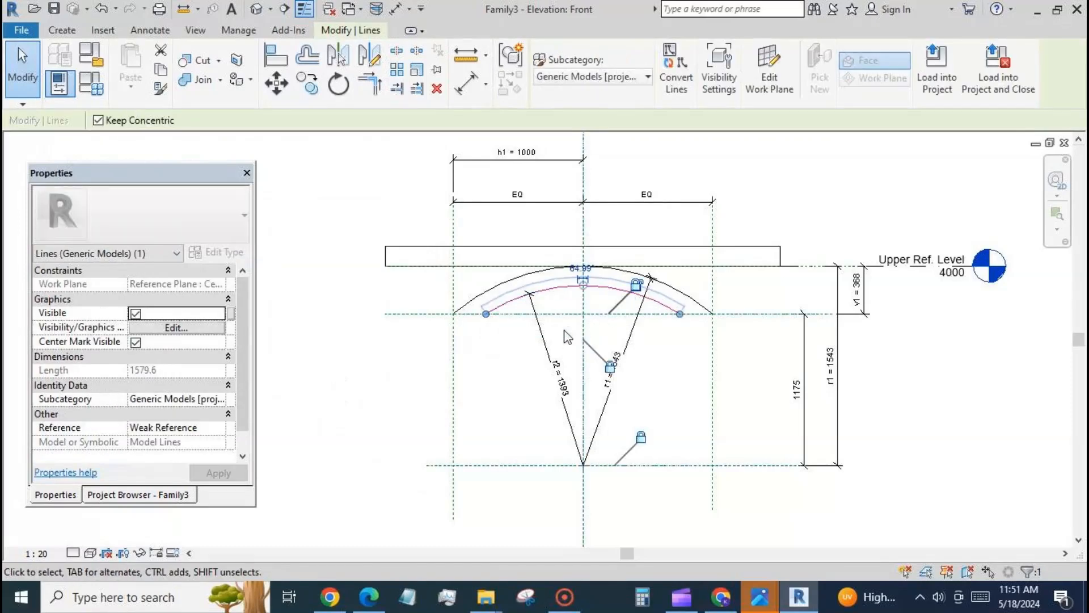
drag(487, 314, 448, 341)
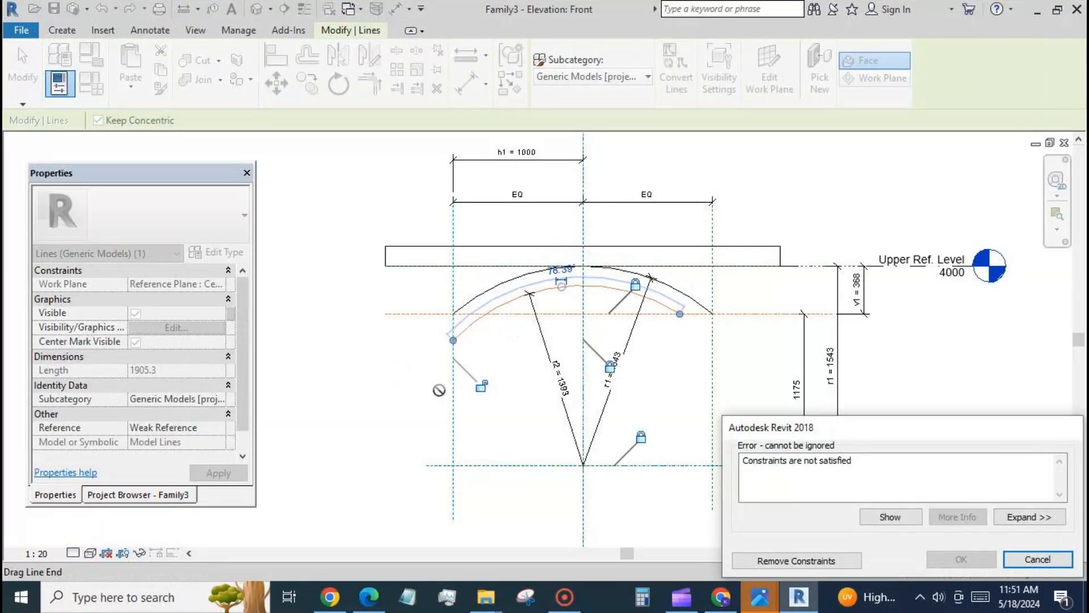
click(797, 561)
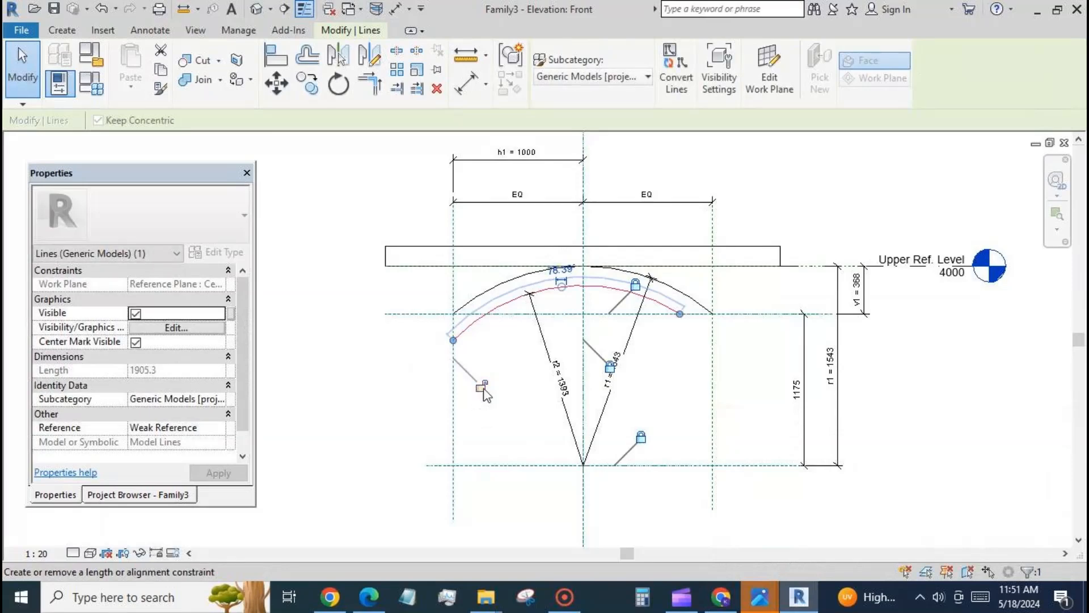
click(526, 379)
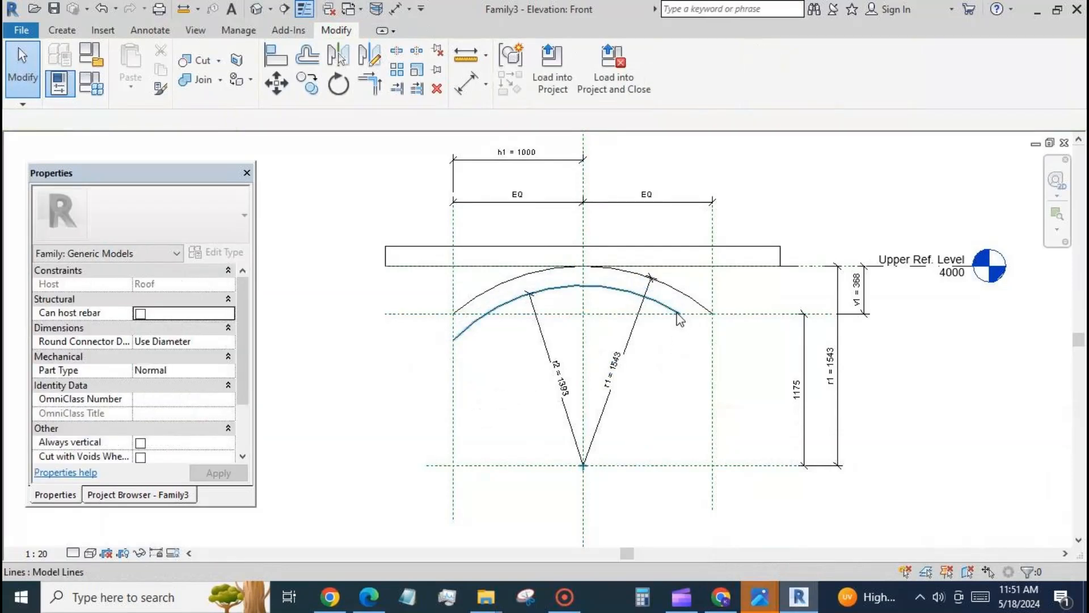
click(679, 318)
drag(681, 317, 713, 340)
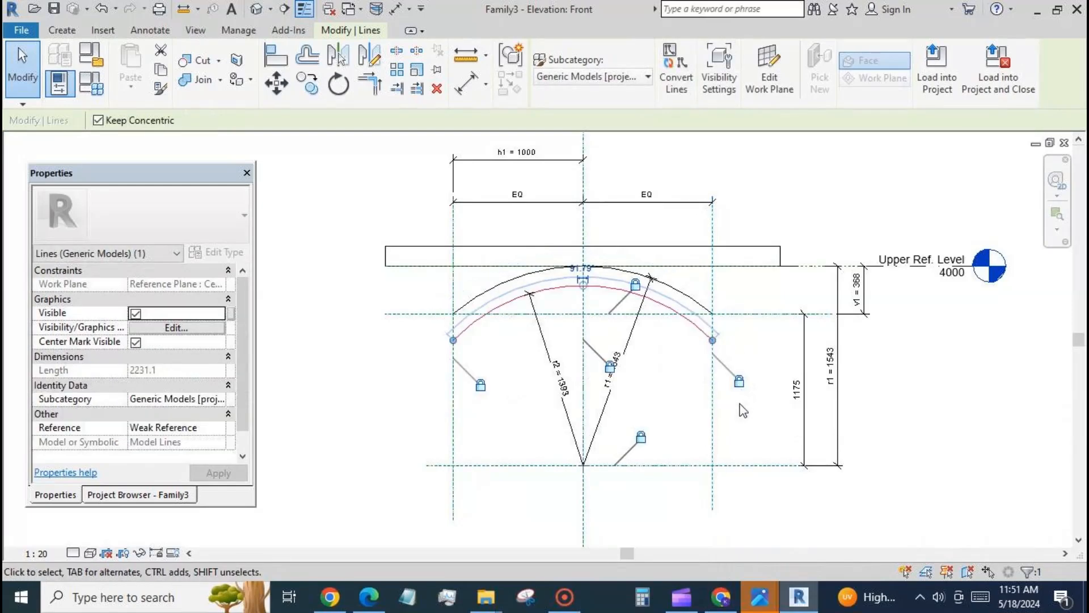
key(Escape)
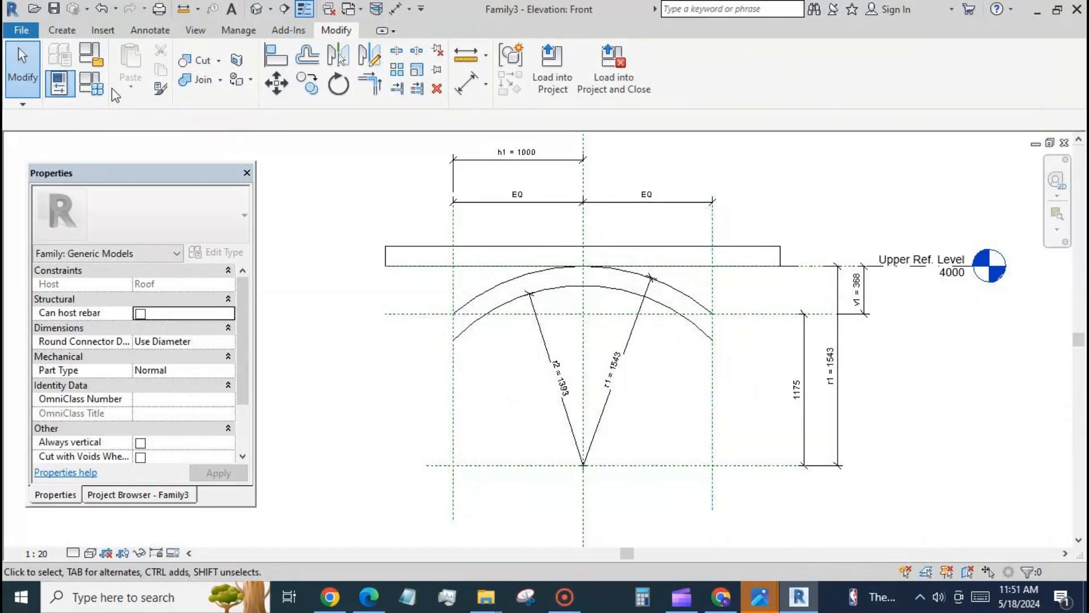
Step: Draw vertical model lines joining the outer and inner arc ends on both outer vertical reference planes
click(66, 30)
click(348, 71)
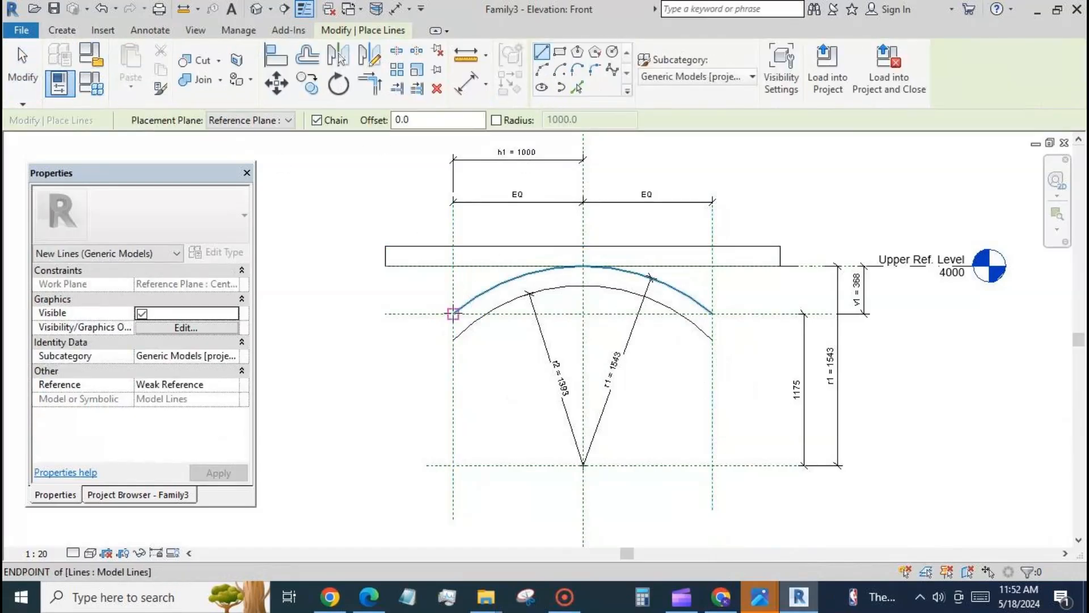
click(454, 313)
click(454, 340)
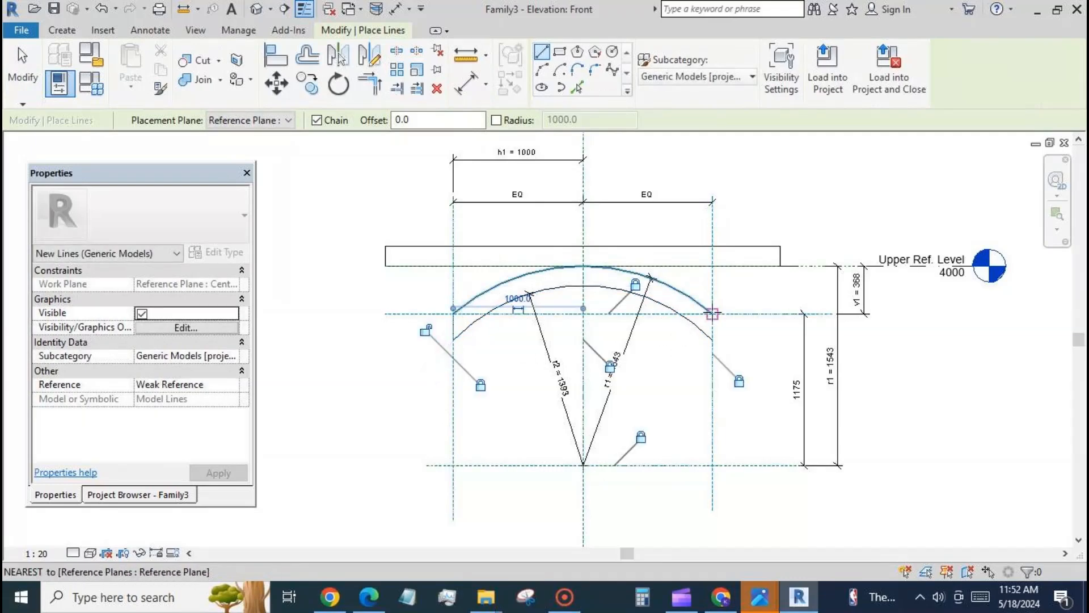
click(713, 313)
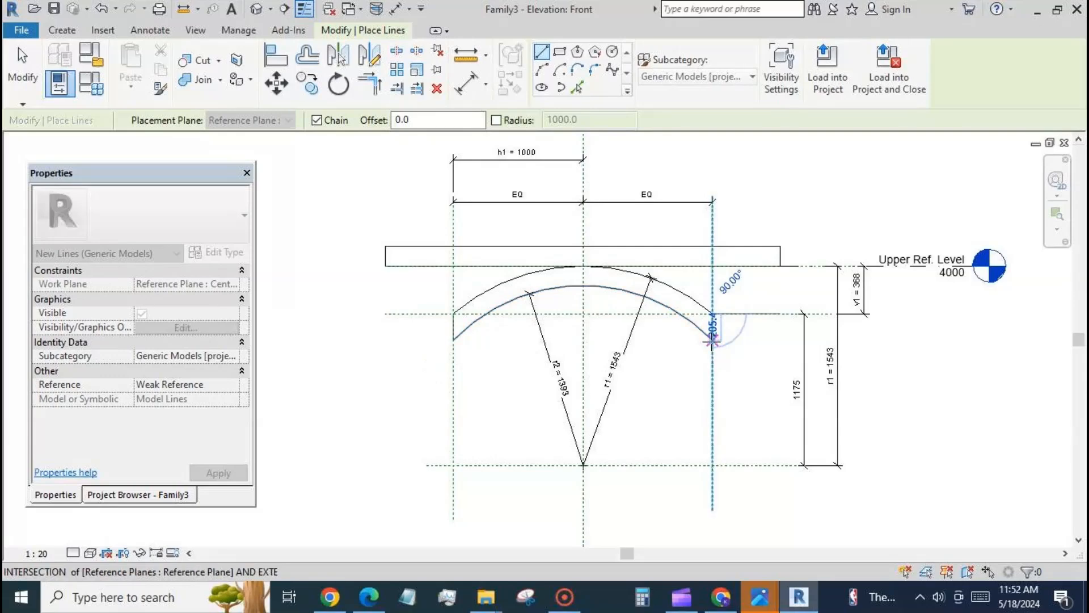
click(713, 341)
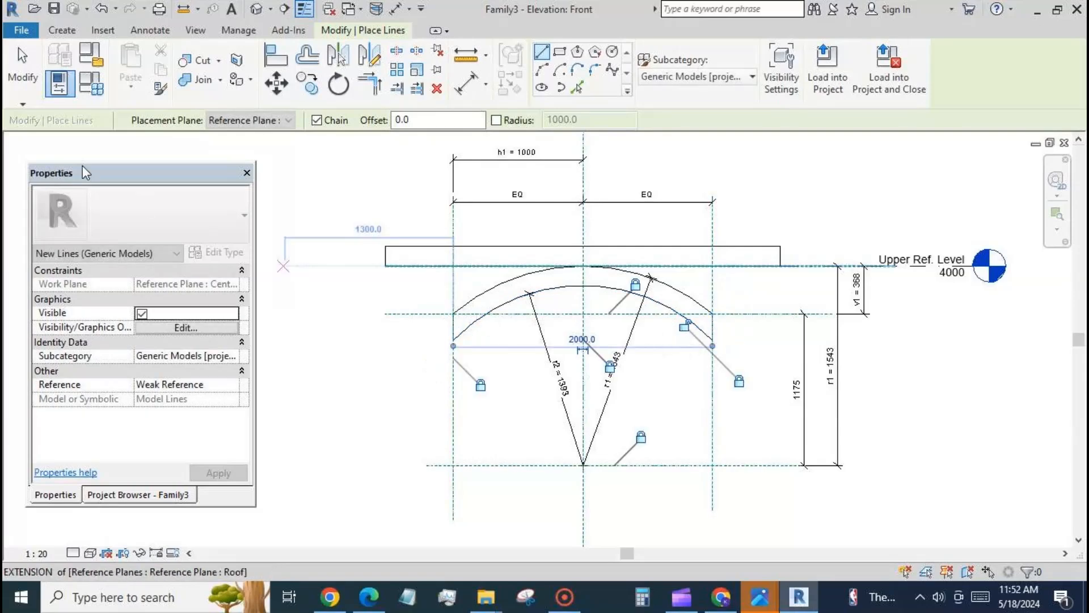
click(17, 71)
Step: Set h1 to 555 in the family types and apply it
click(91, 86)
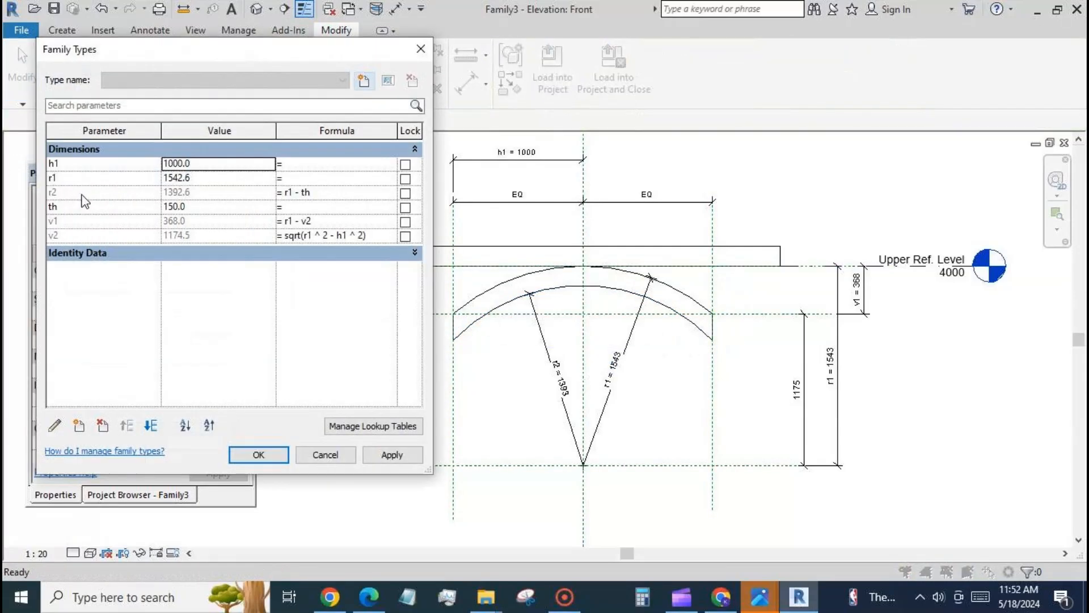
click(208, 163)
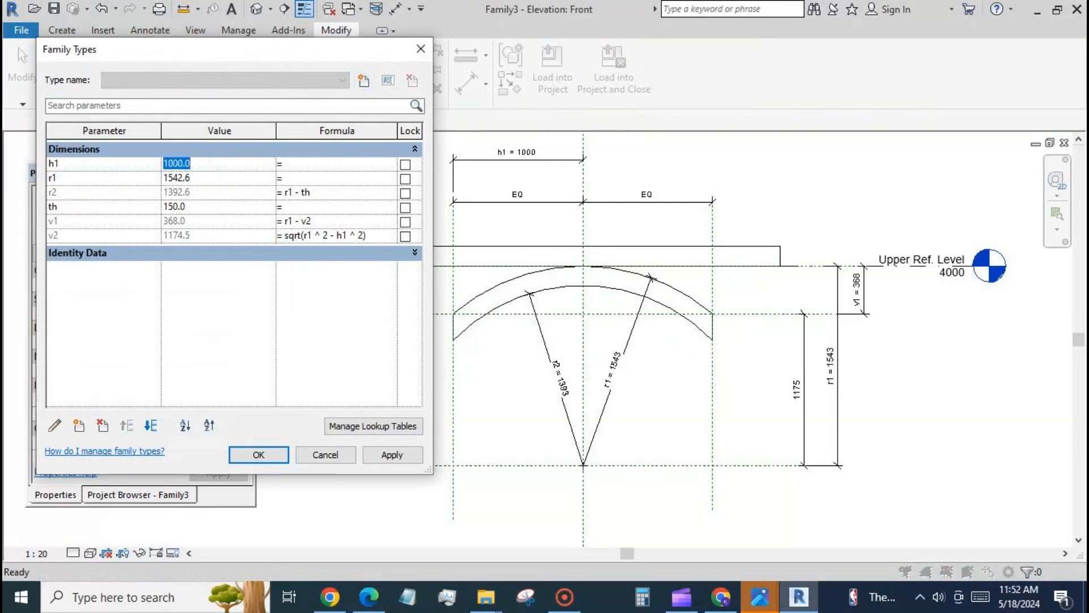
text(555)
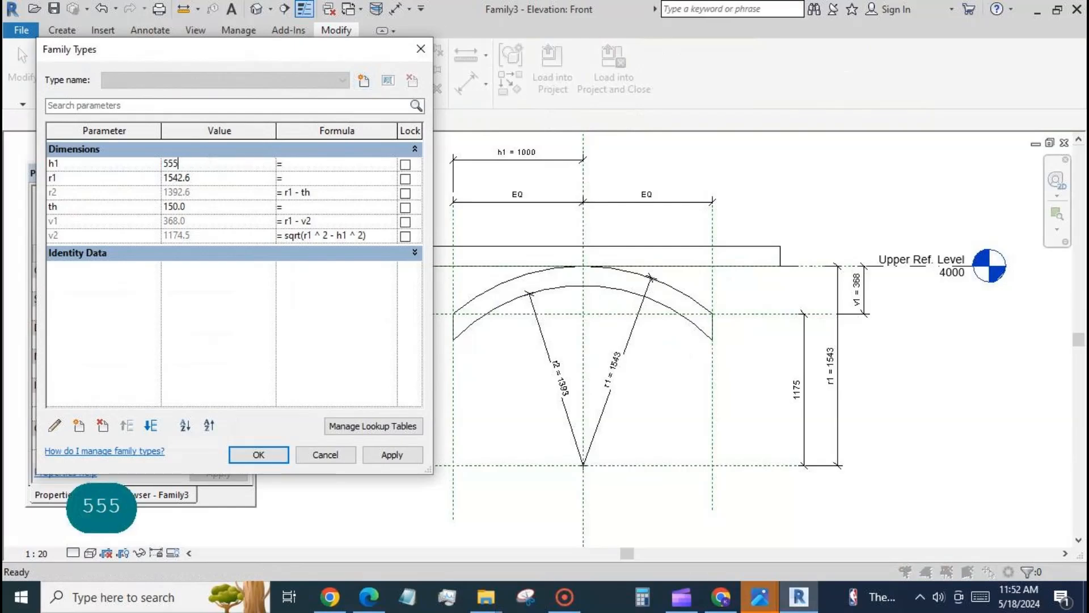
click(389, 455)
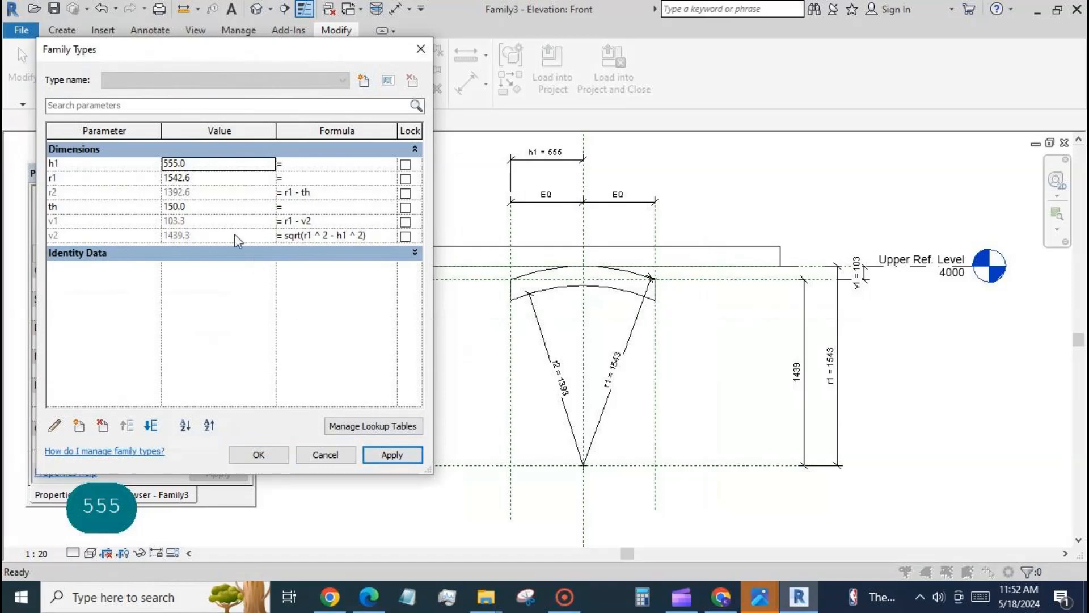
Step: Test the arch thickness th with the values 100, 77 and 55, applying each one
click(209, 206)
text(1)
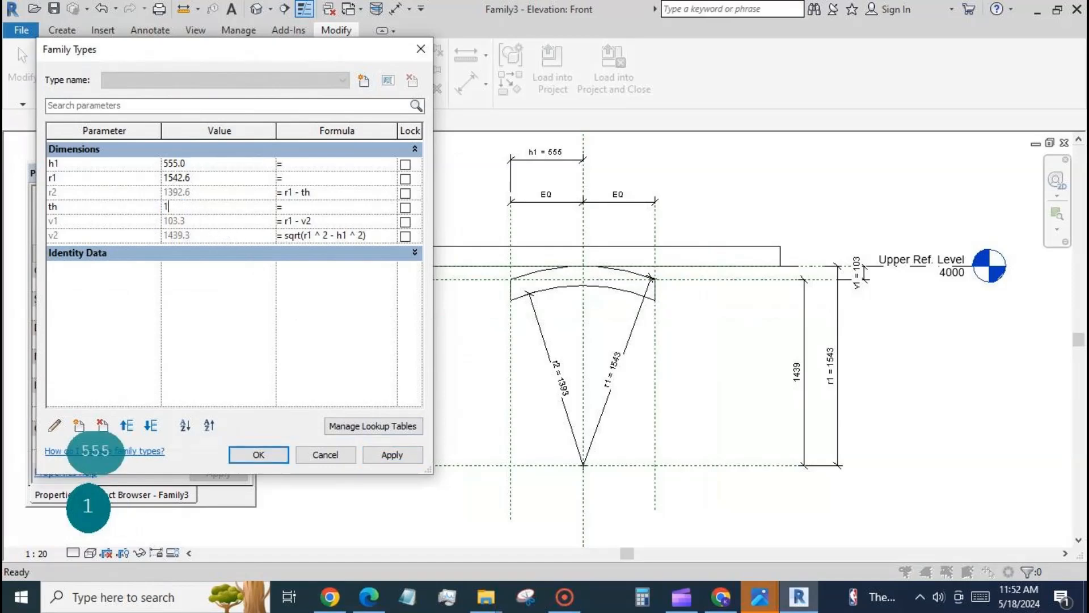
text(00)
click(392, 455)
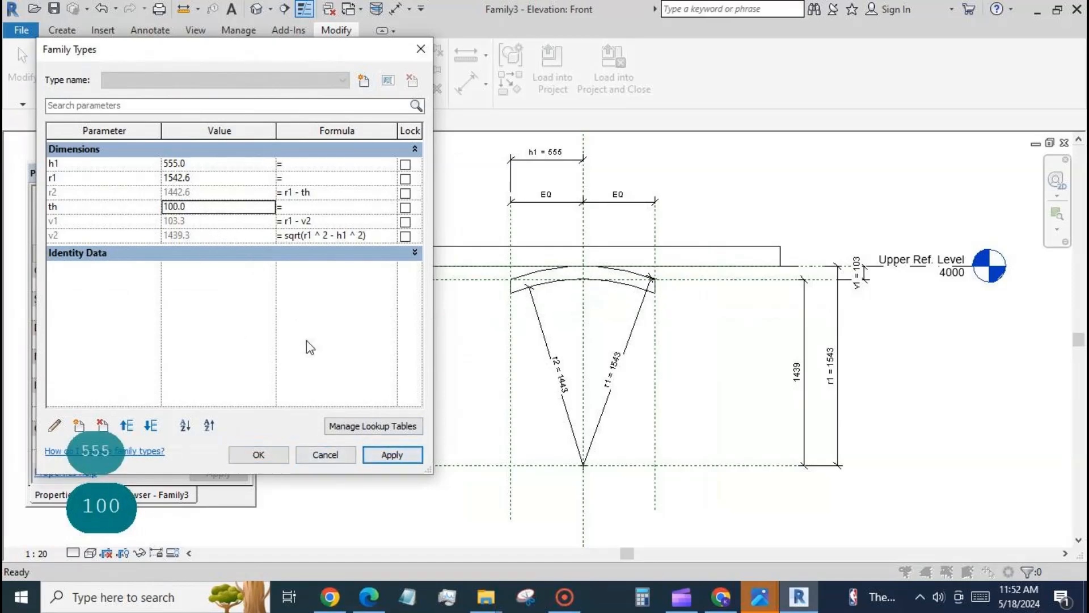
click(219, 206)
text(77)
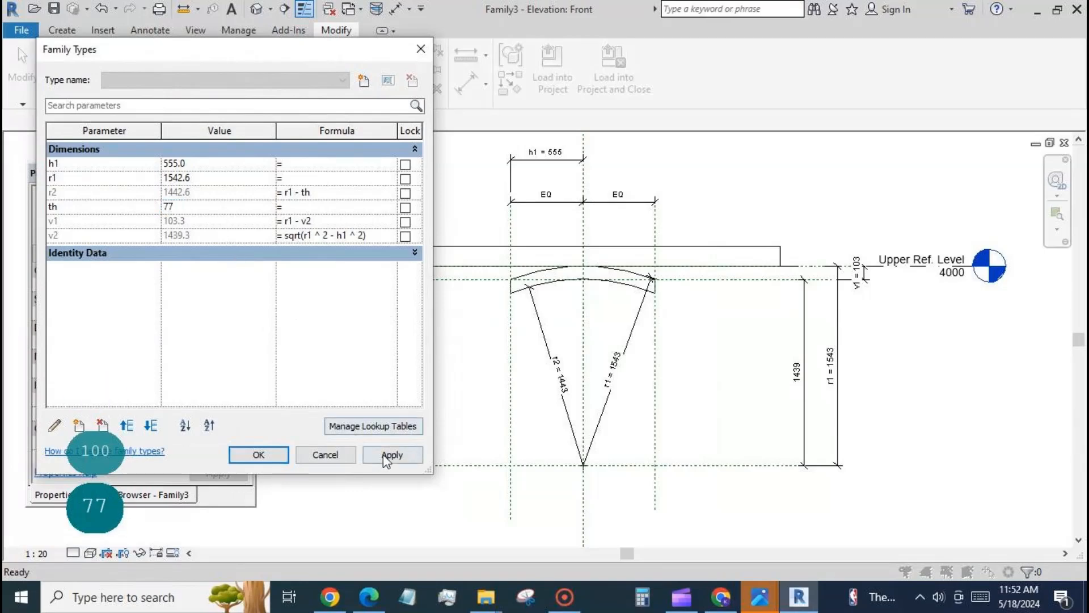
click(392, 455)
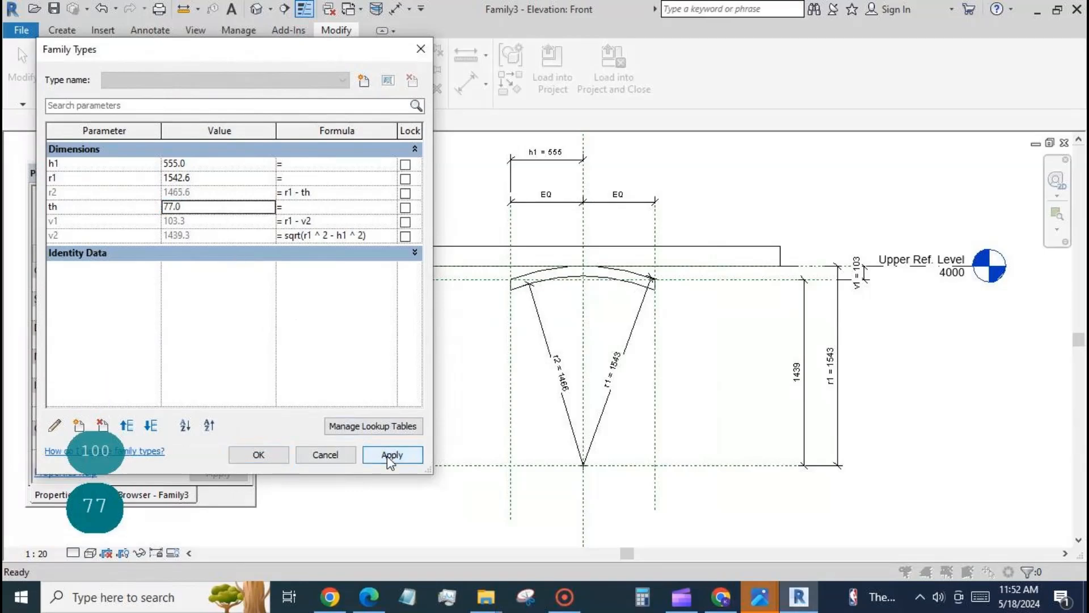
click(210, 208)
text(55)
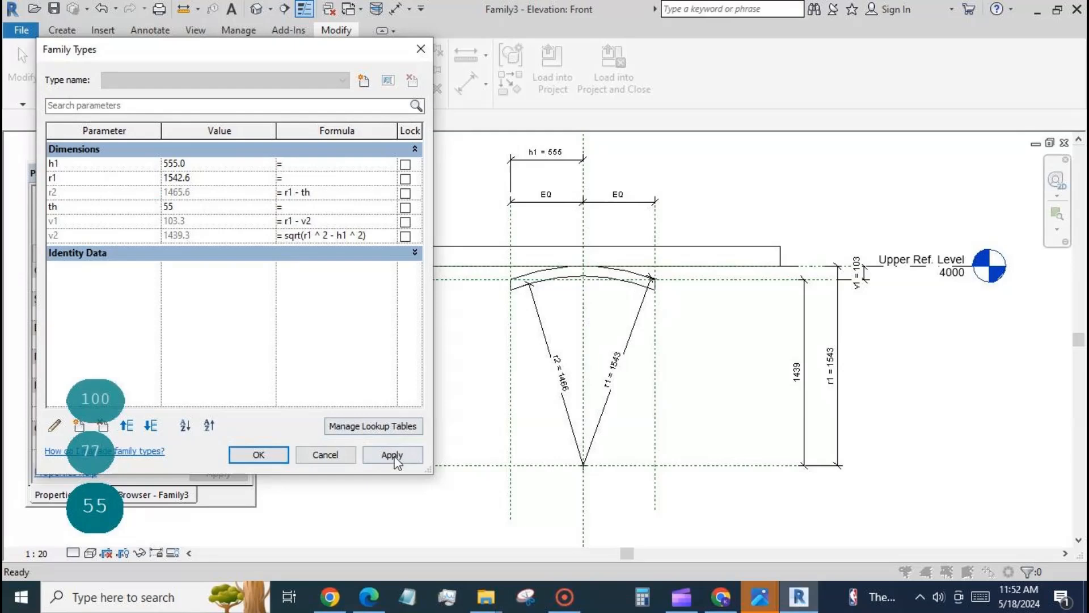
click(395, 455)
Step: Set the th formula to h1 / 10 and apply it
click(300, 210)
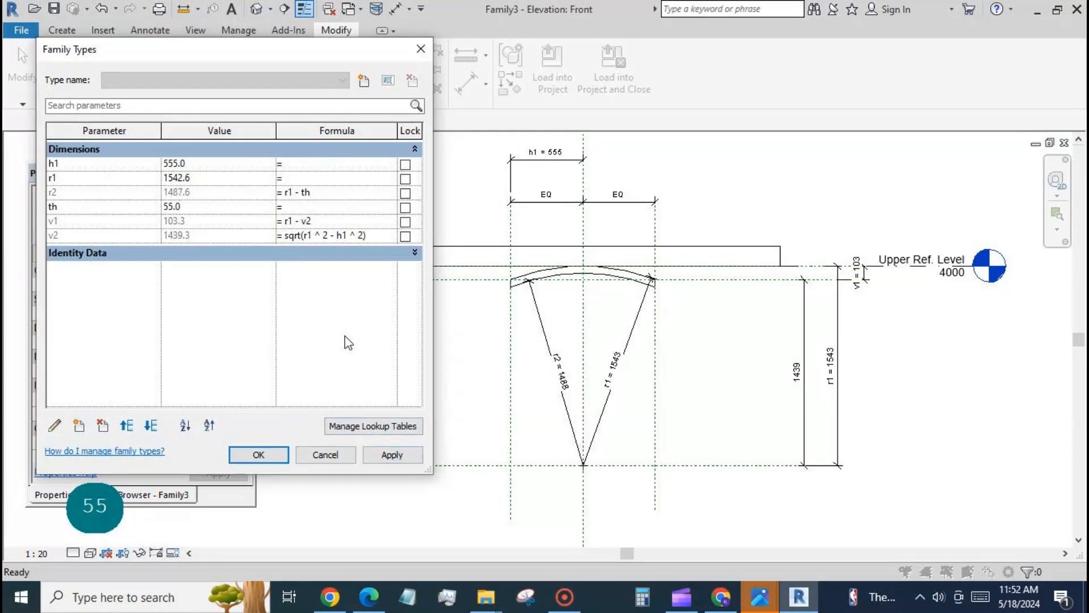
text(h1 / )
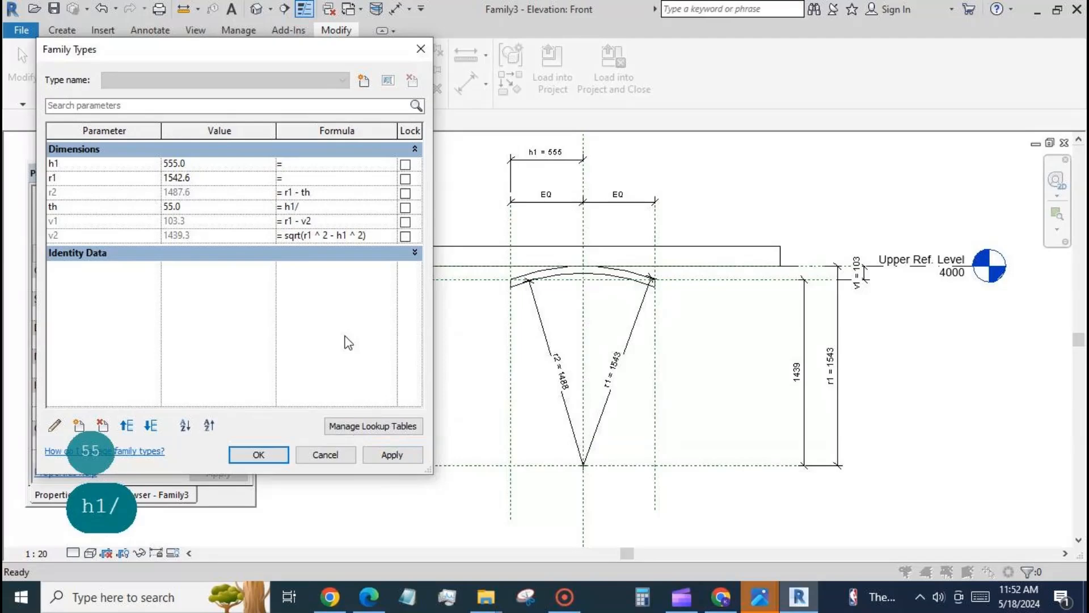
text(10)
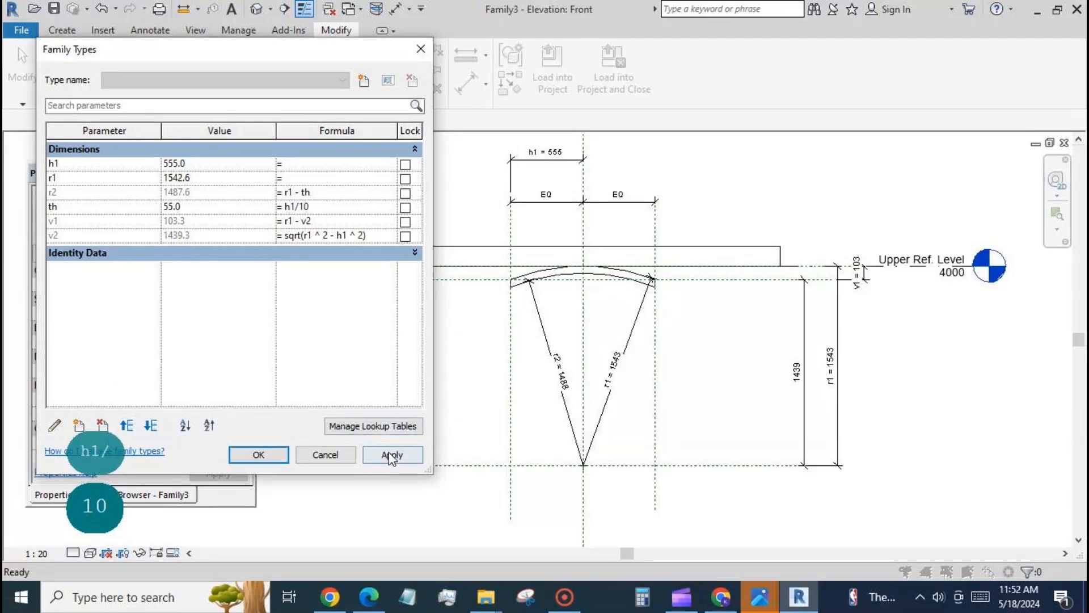
click(391, 455)
Step: Set h1 to 1000 in the family types and apply it
click(185, 163)
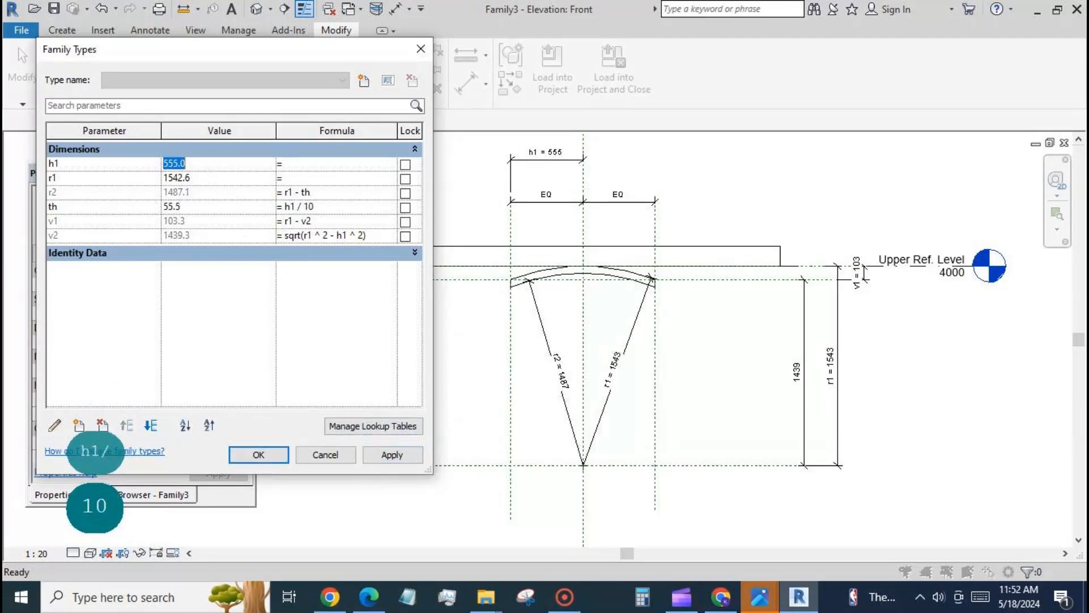
text(1000)
click(382, 453)
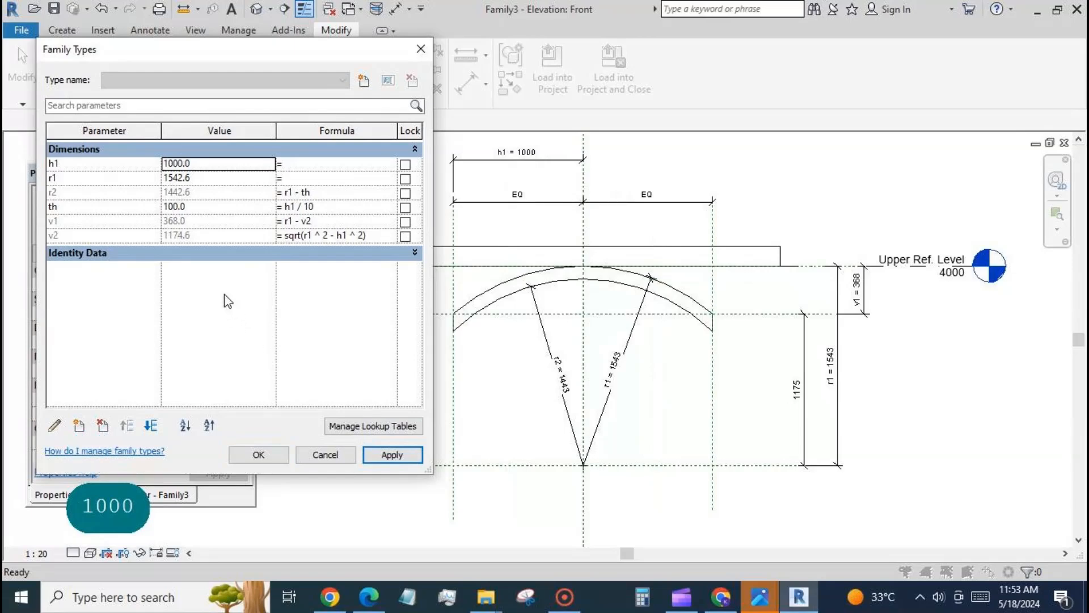
Step: Set the r1 formula to h1 * 1.8, apply it and accept the family types
click(294, 177)
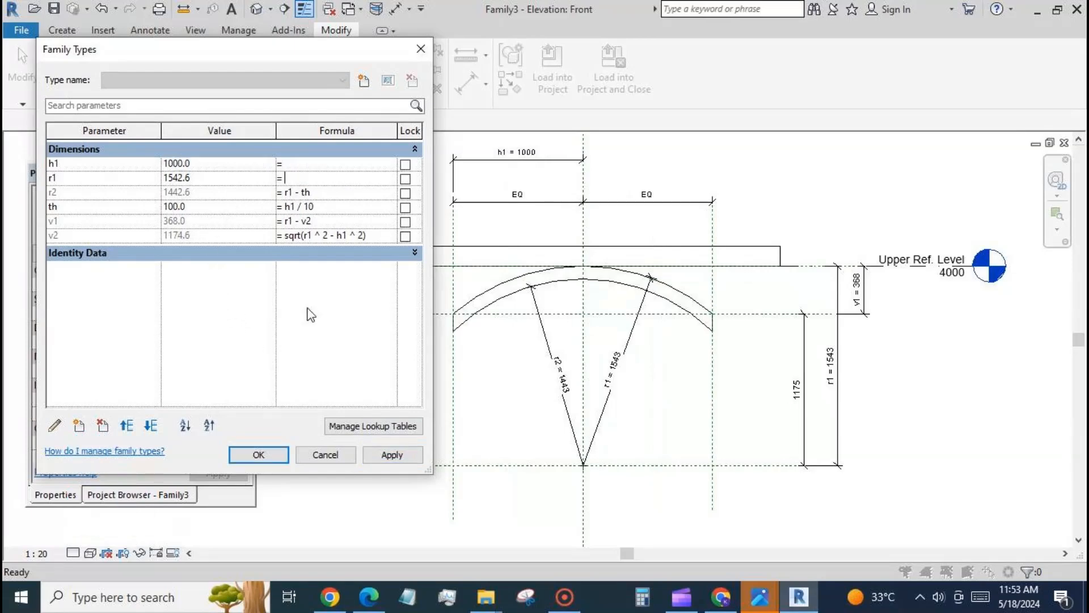
text(h1)
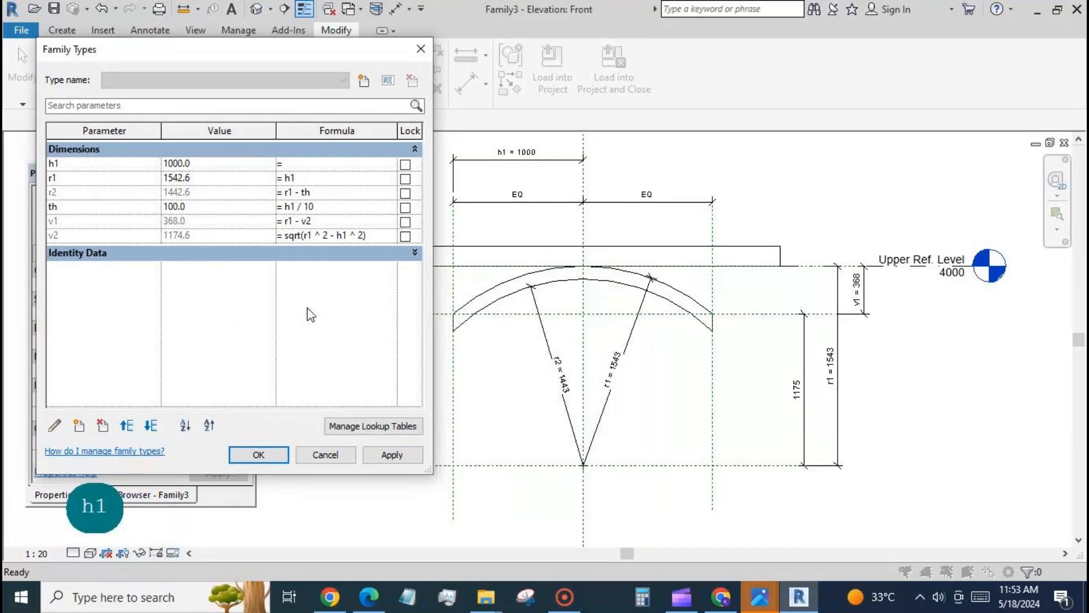
text(*)
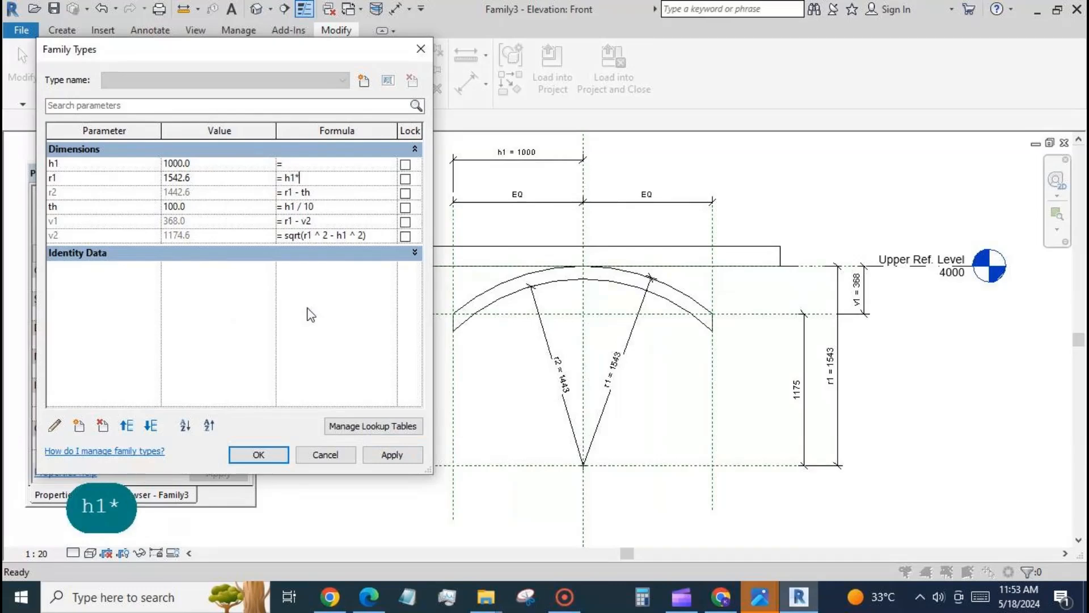
text(1.)
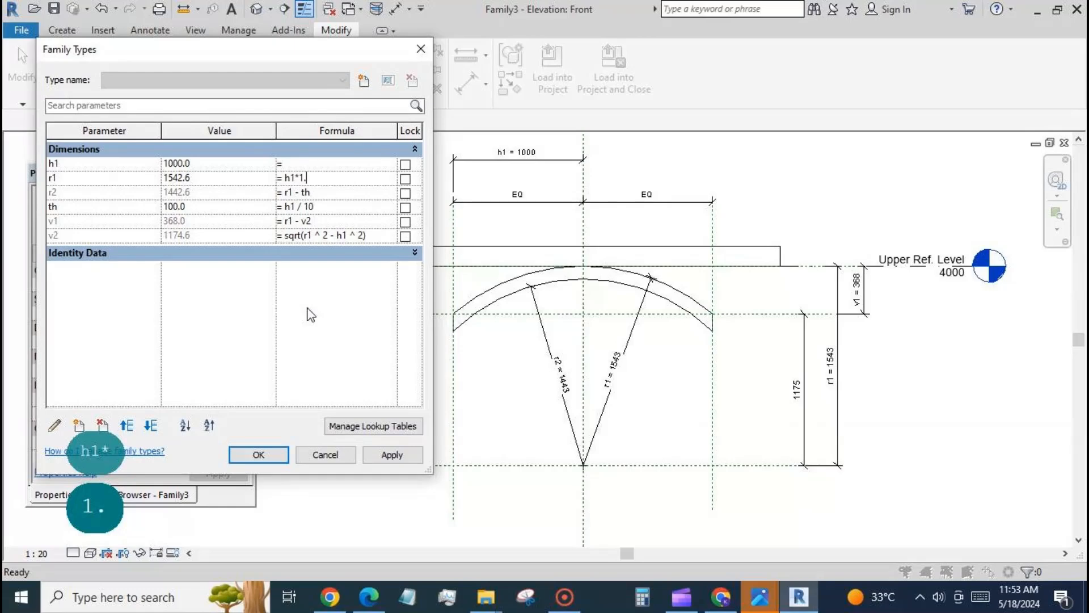
text(8)
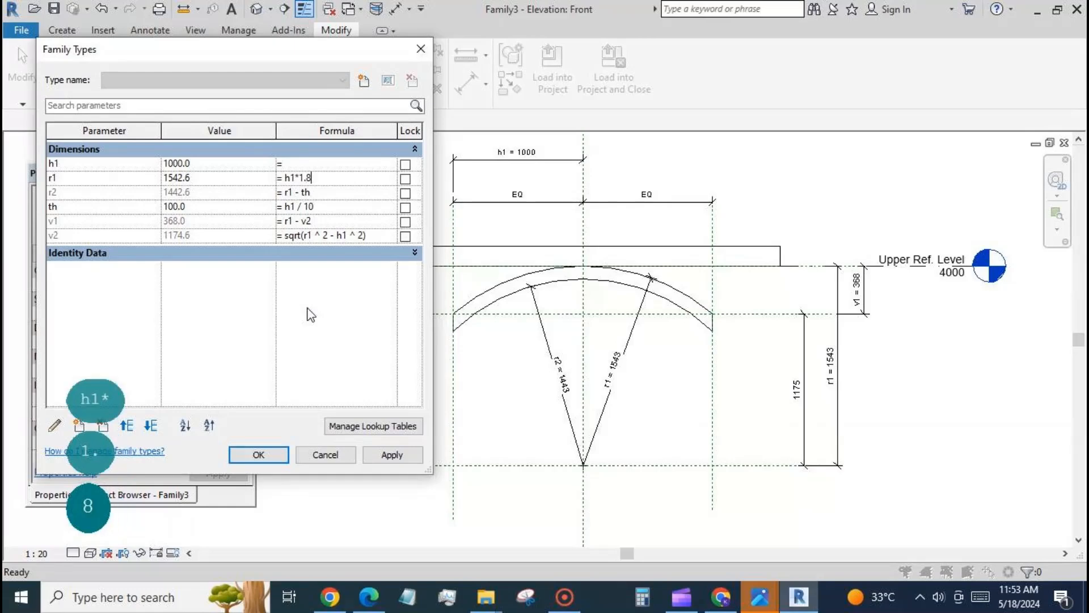
click(391, 454)
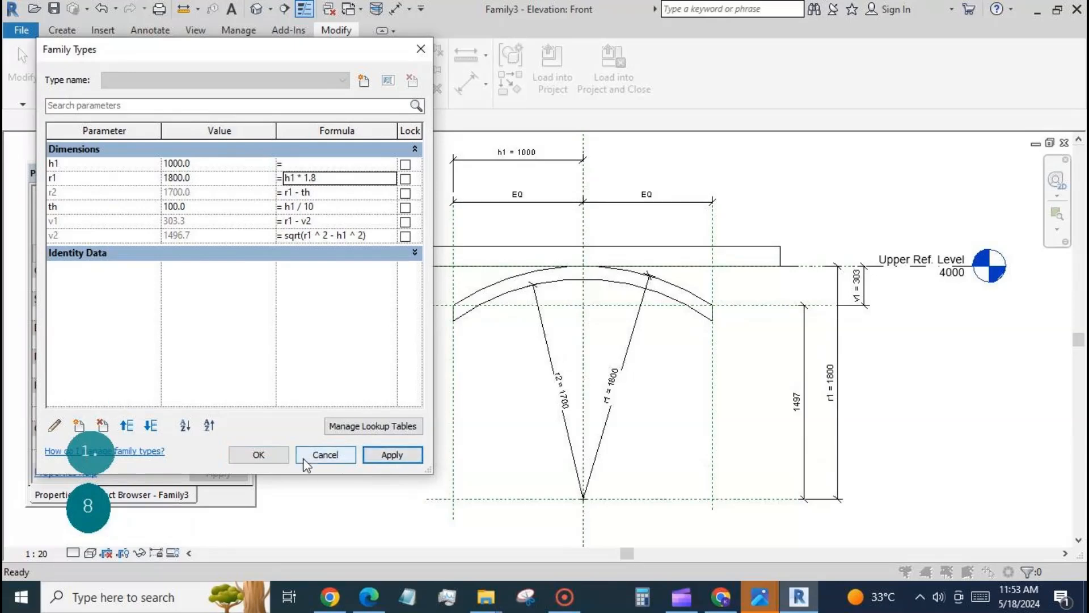
click(266, 456)
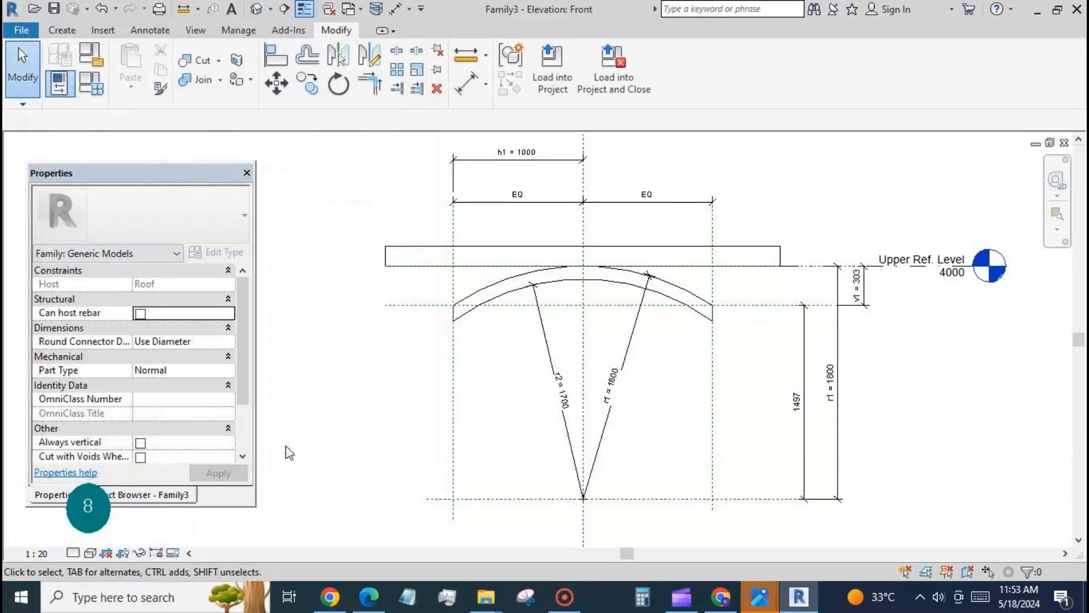
Step: Add a family type parameter named fac with the Common discipline and the parameter type Number
click(85, 91)
click(79, 426)
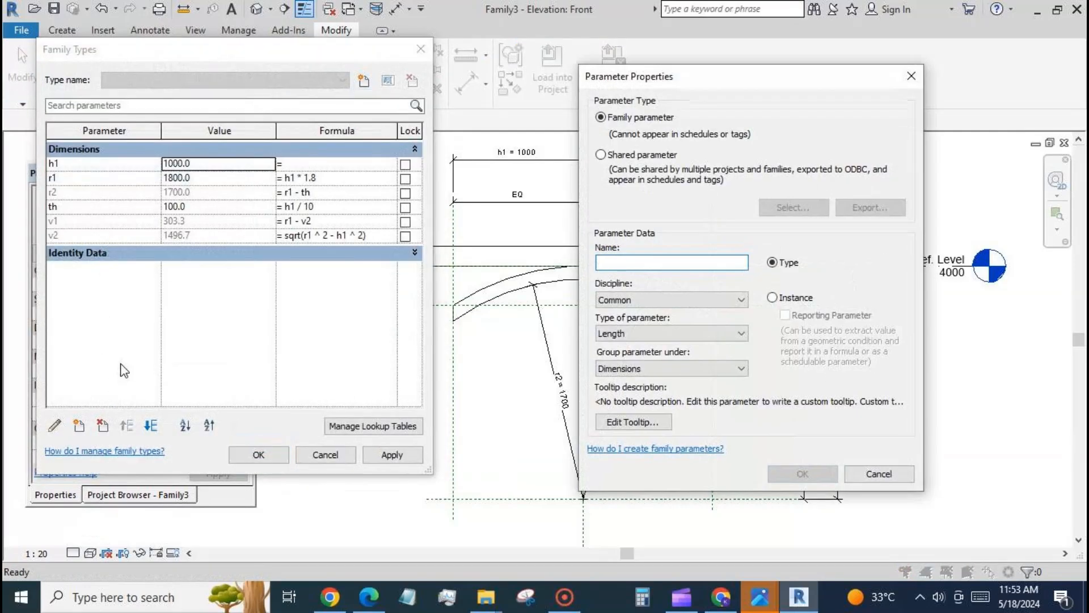
text(fac)
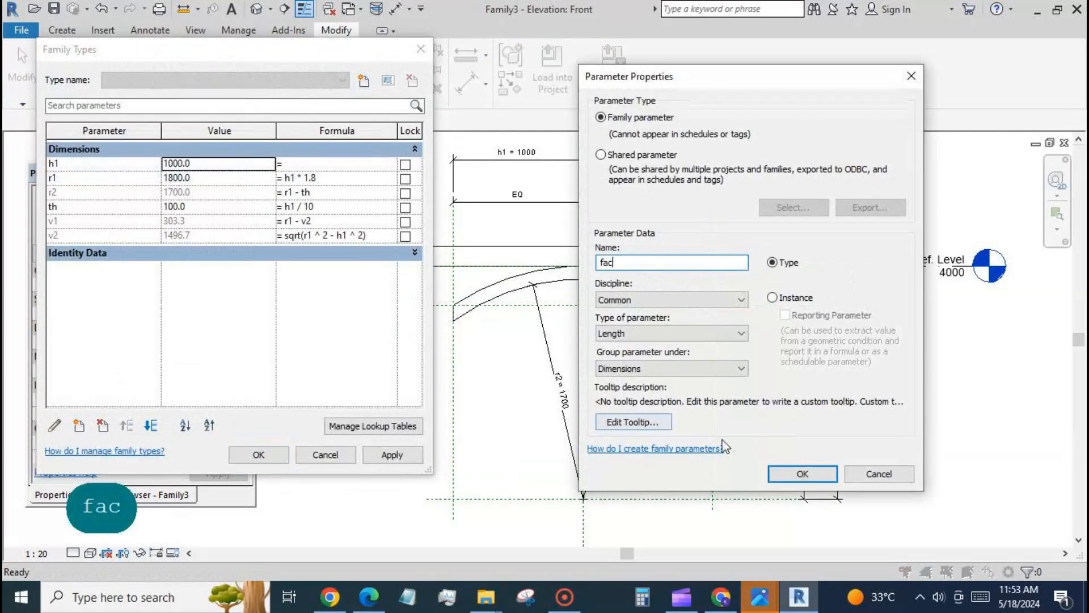
click(742, 301)
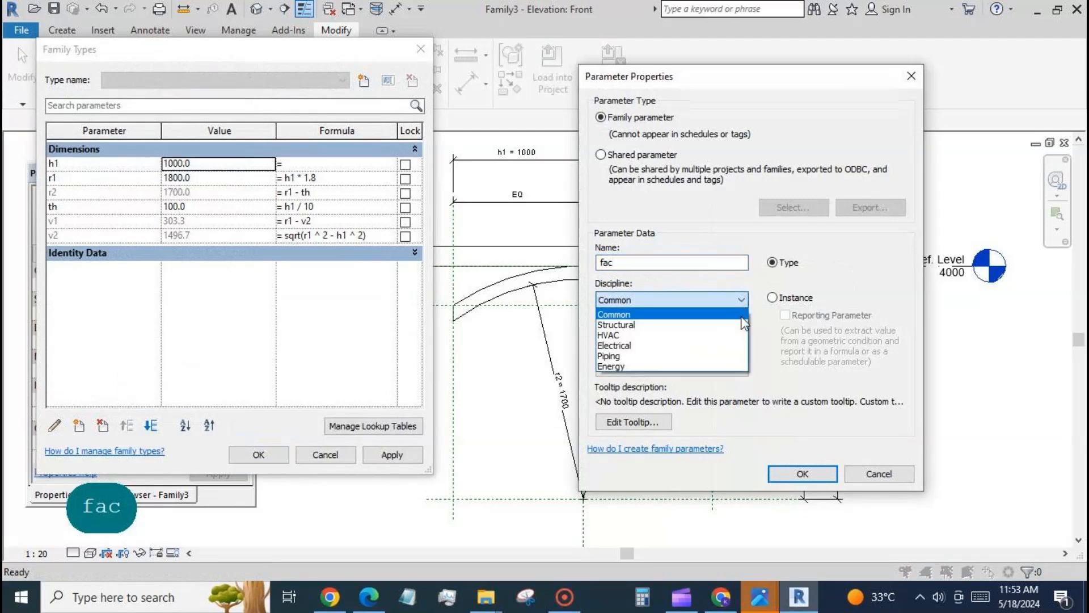
click(743, 303)
click(748, 337)
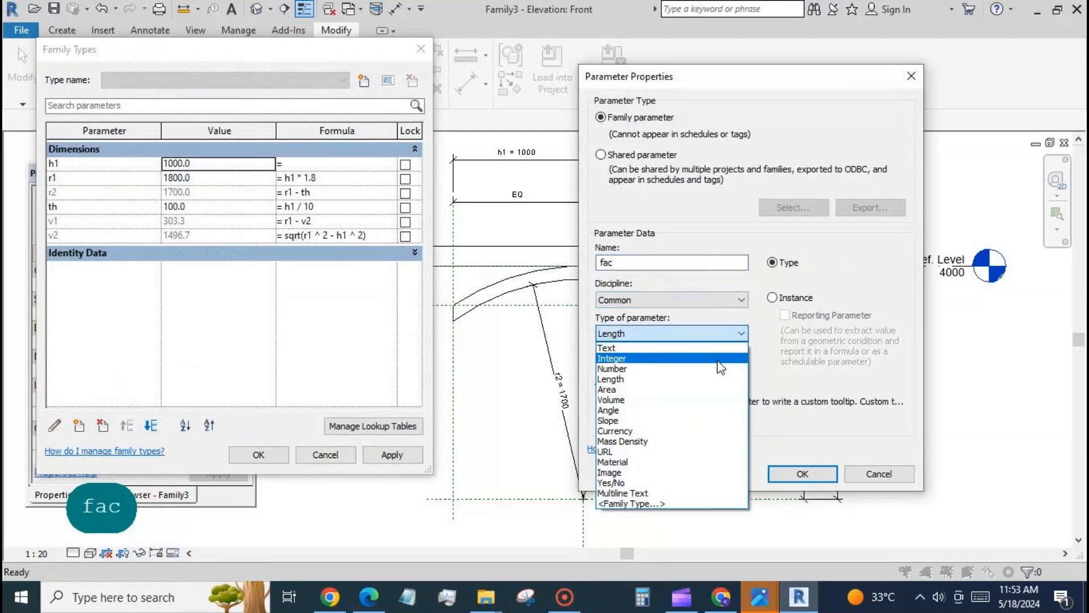
click(720, 367)
click(788, 475)
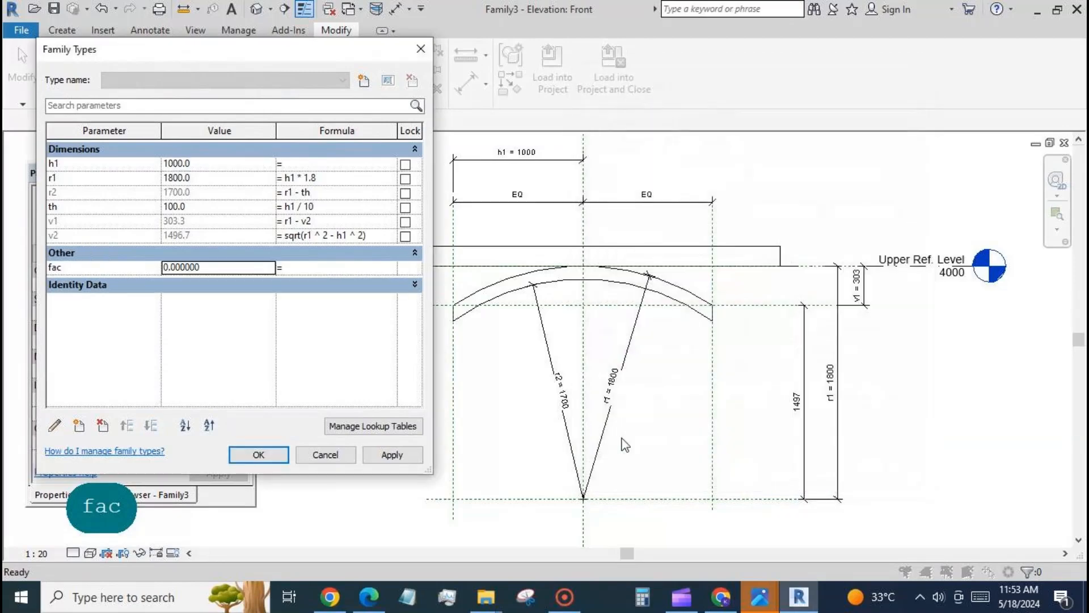
Step: Set fac to 1.9 and the r1 formula to h1 * fac, and apply them
double_click(251, 267)
text(1.)
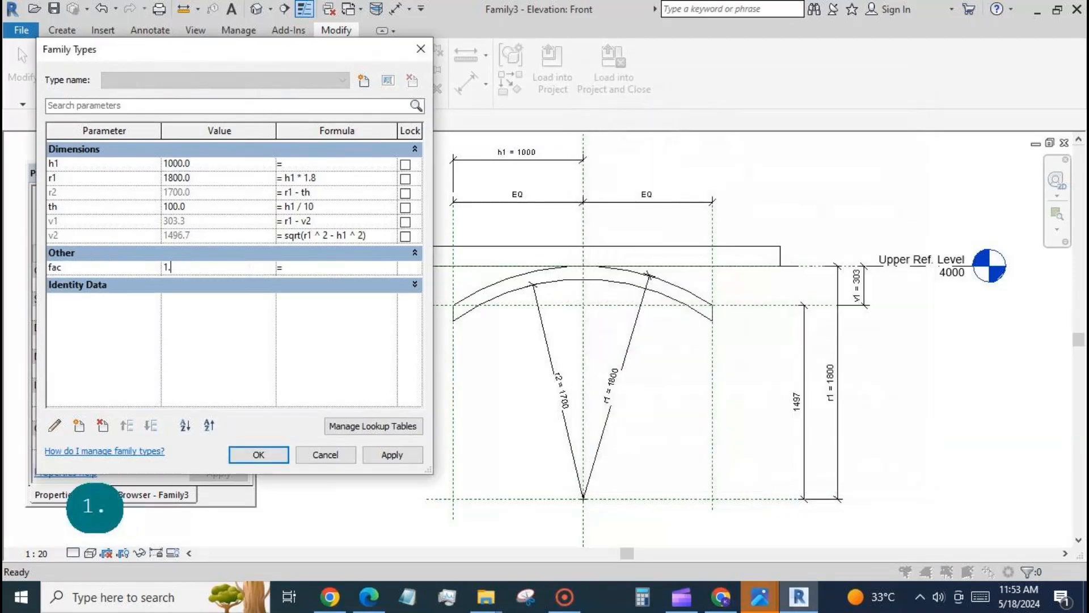
text(9)
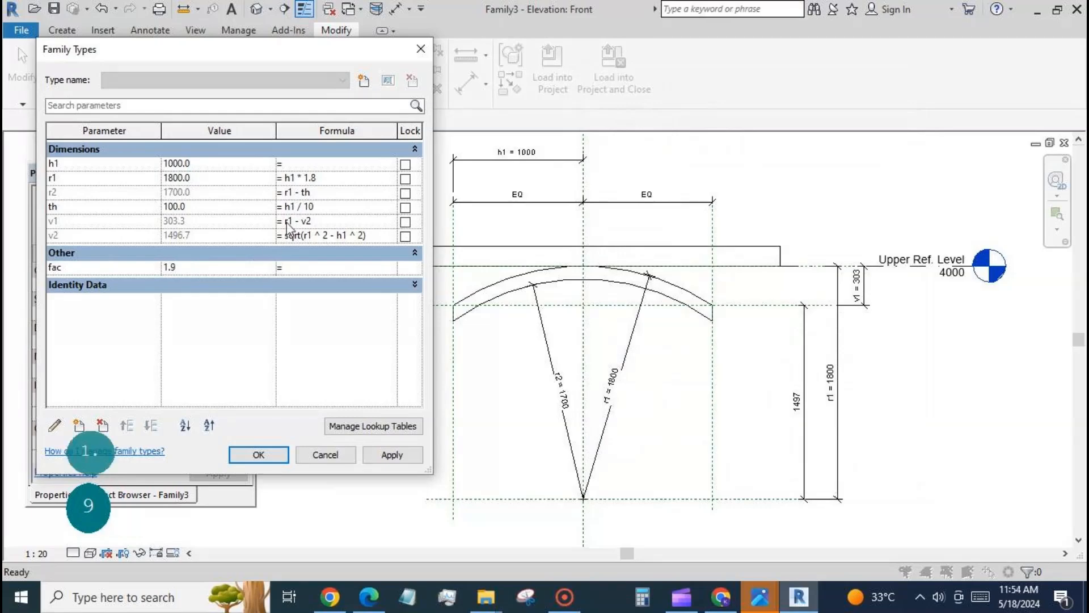
click(322, 178)
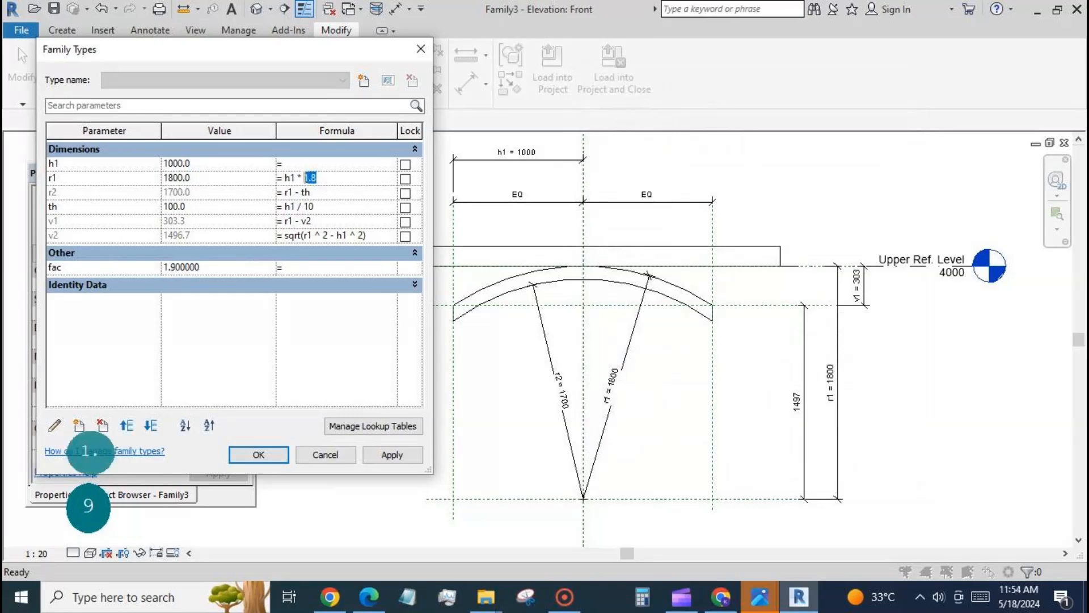
text(fac)
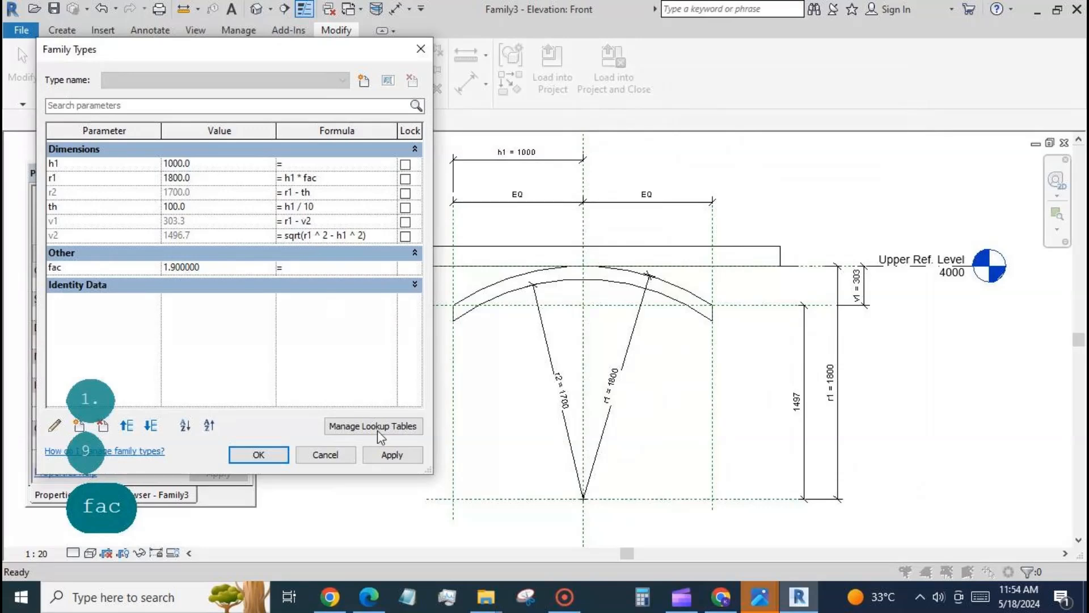
click(387, 457)
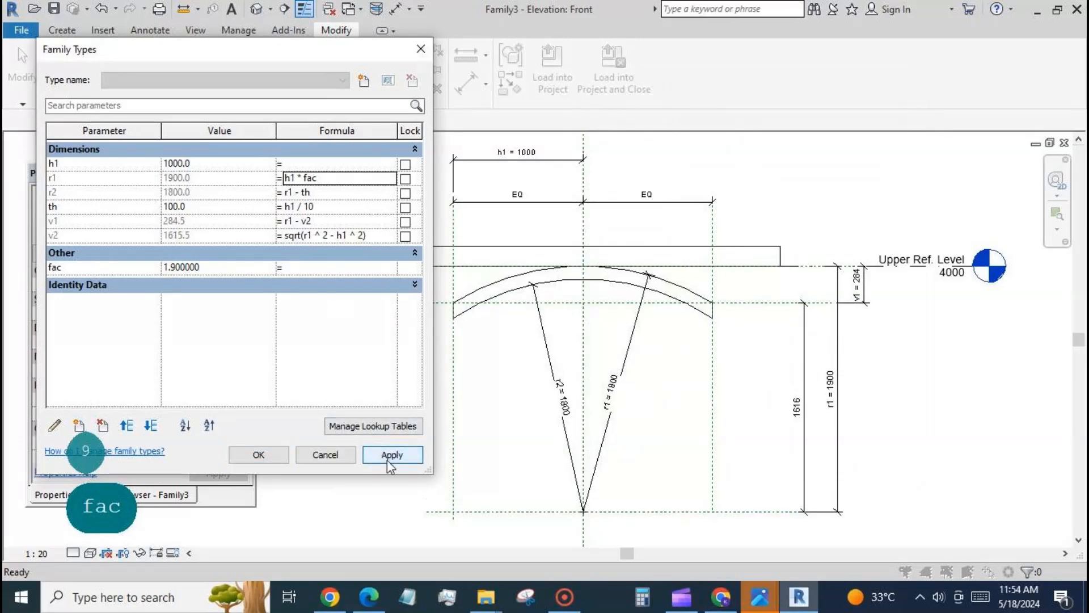
Step: Test the factor fac with the values 2 and 3, applying each one
click(187, 268)
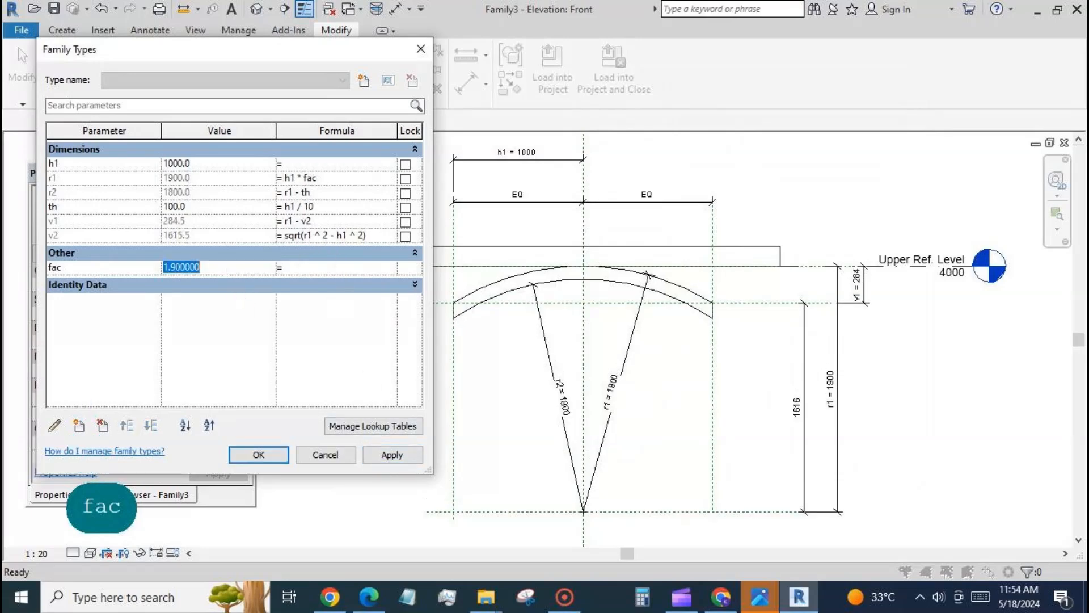
text(2)
click(390, 454)
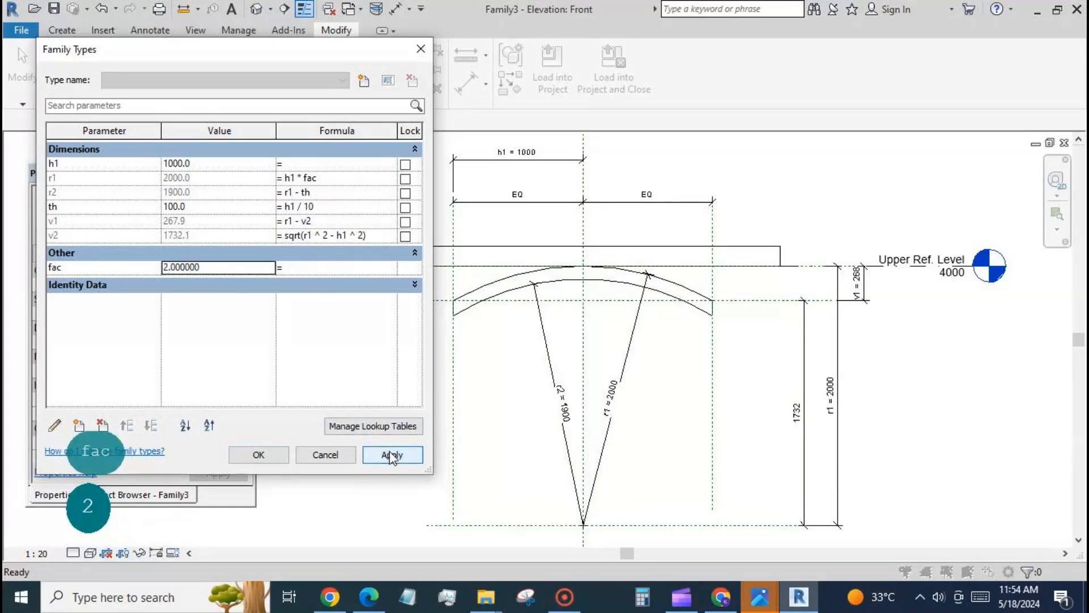
click(231, 269)
text(3)
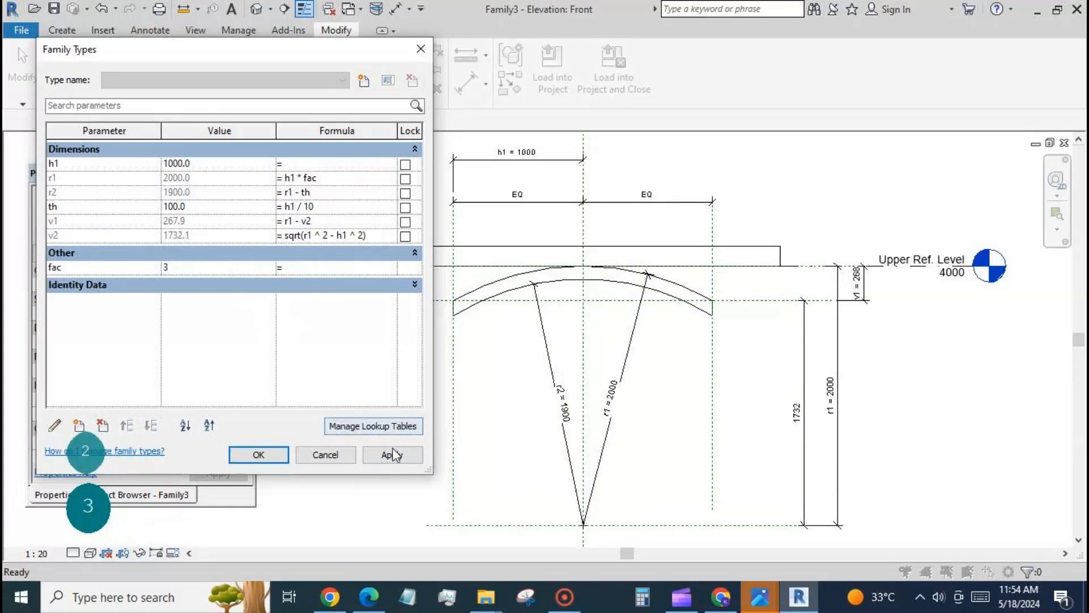
click(392, 454)
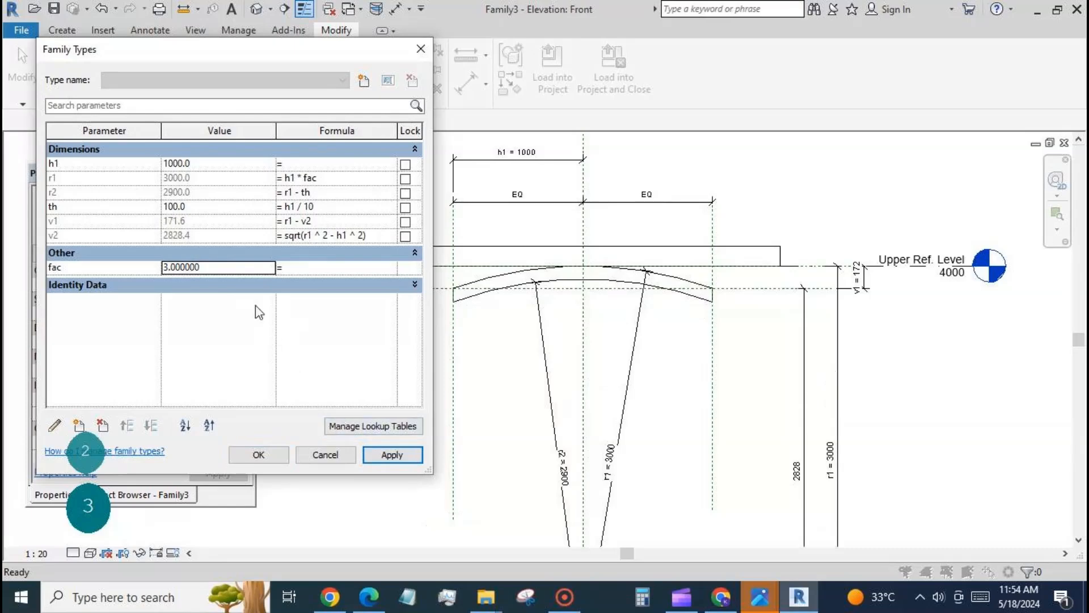
Step: Try the fac values 1 and 1.1, and leave the family types without saving them
click(227, 267)
text(1)
click(392, 454)
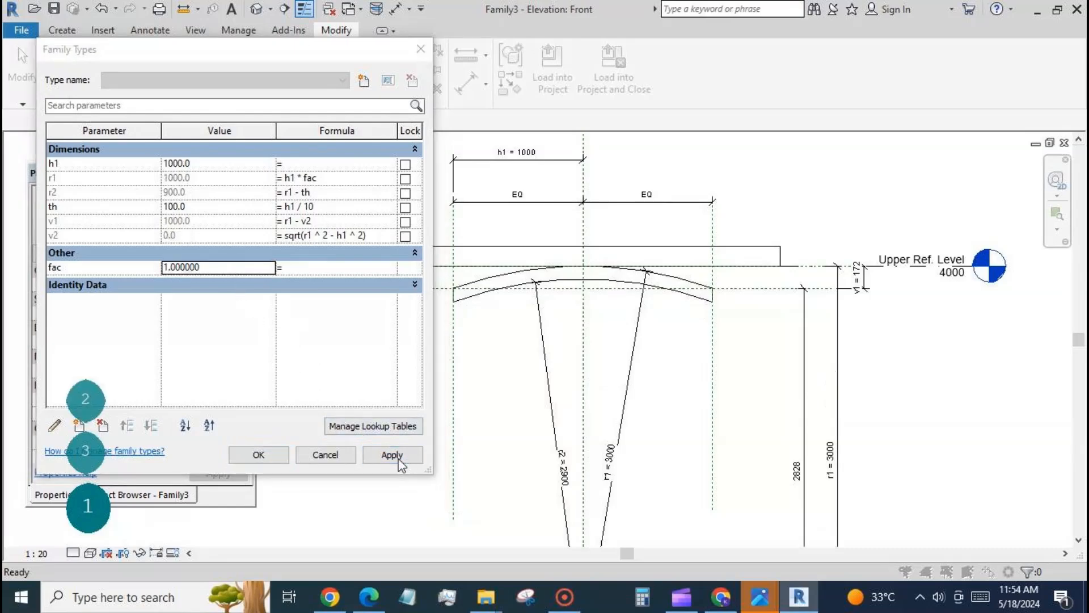
click(379, 317)
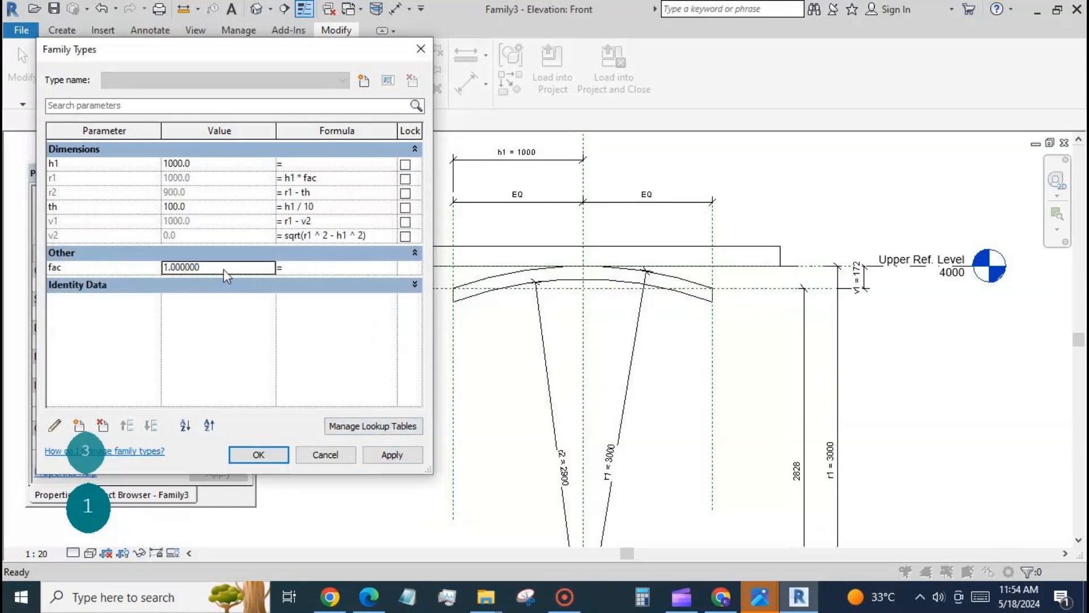
text(1.1)
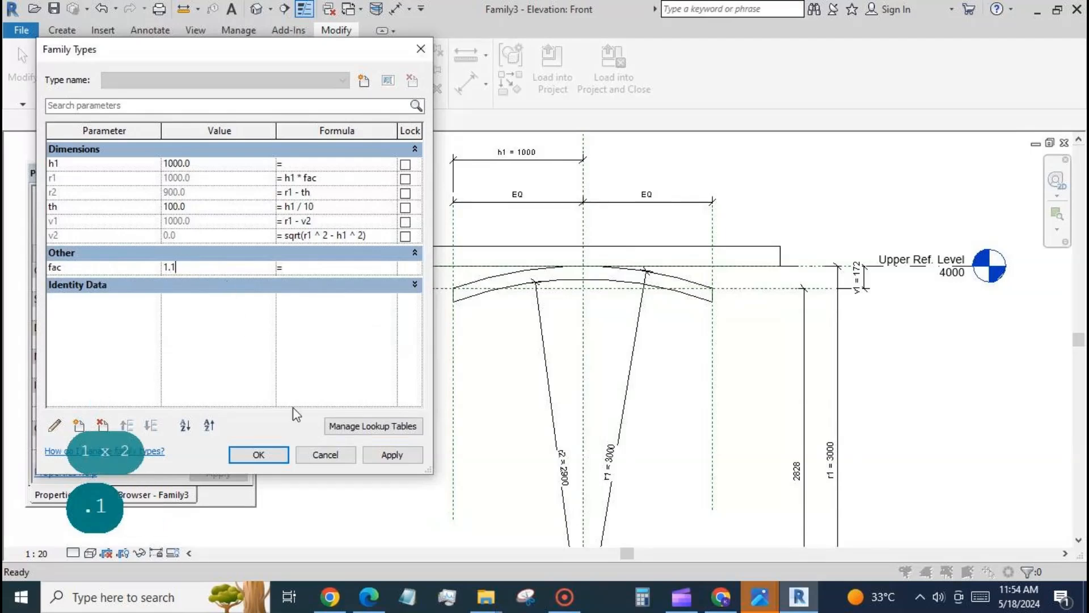
click(385, 453)
click(375, 319)
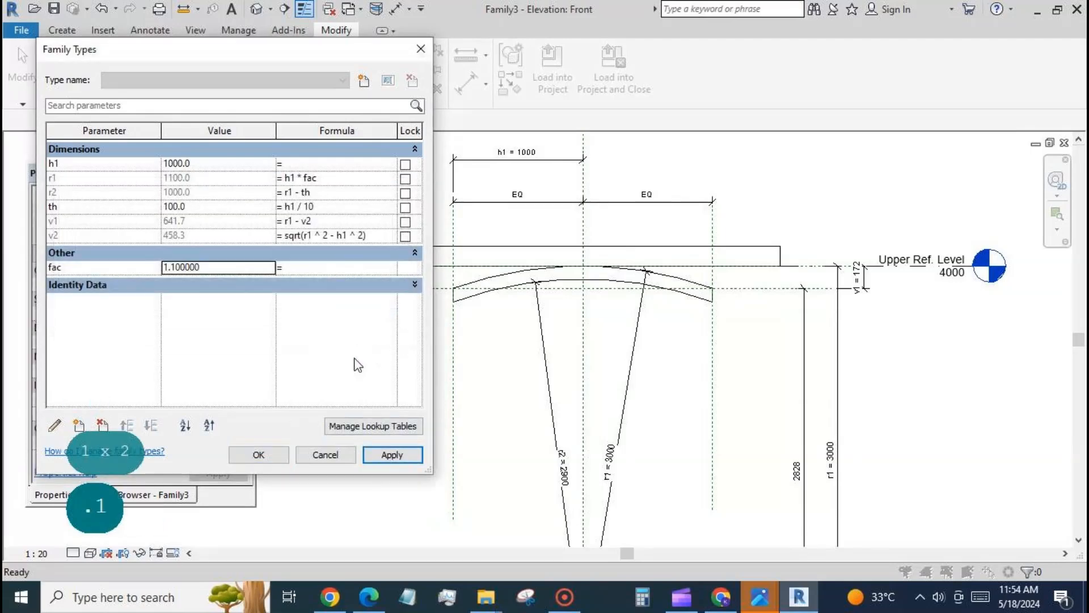
click(278, 456)
click(361, 320)
click(327, 455)
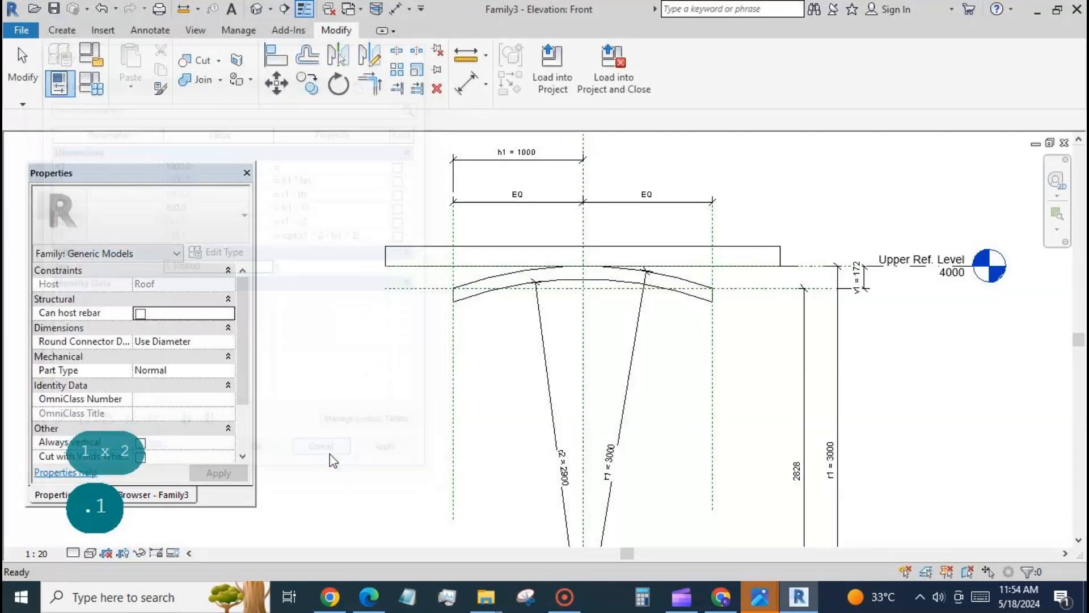
Step: Undo the last two applied changes of fac
click(102, 10)
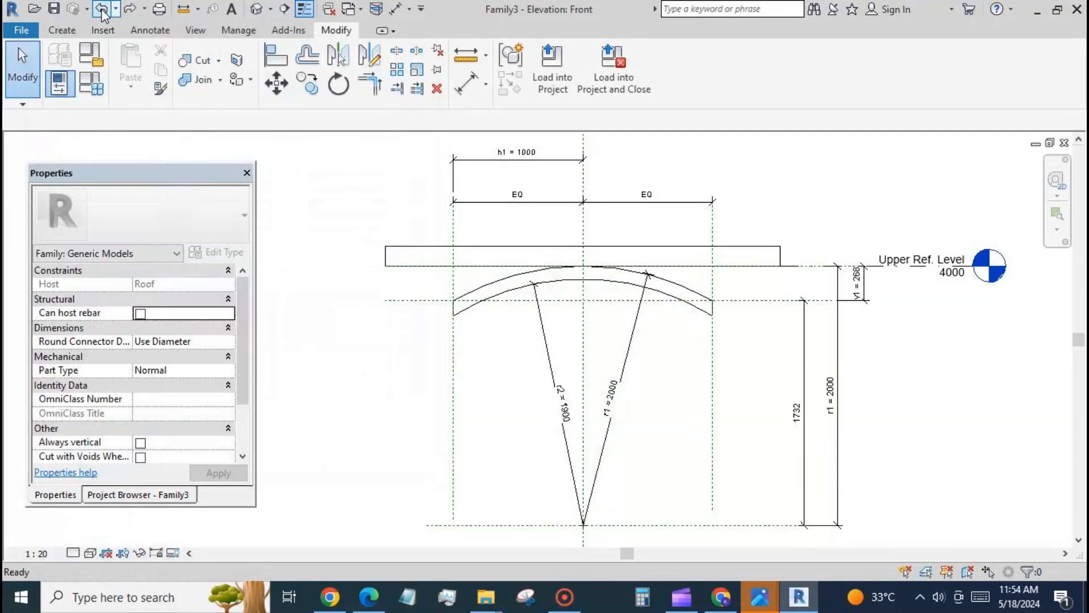
click(102, 10)
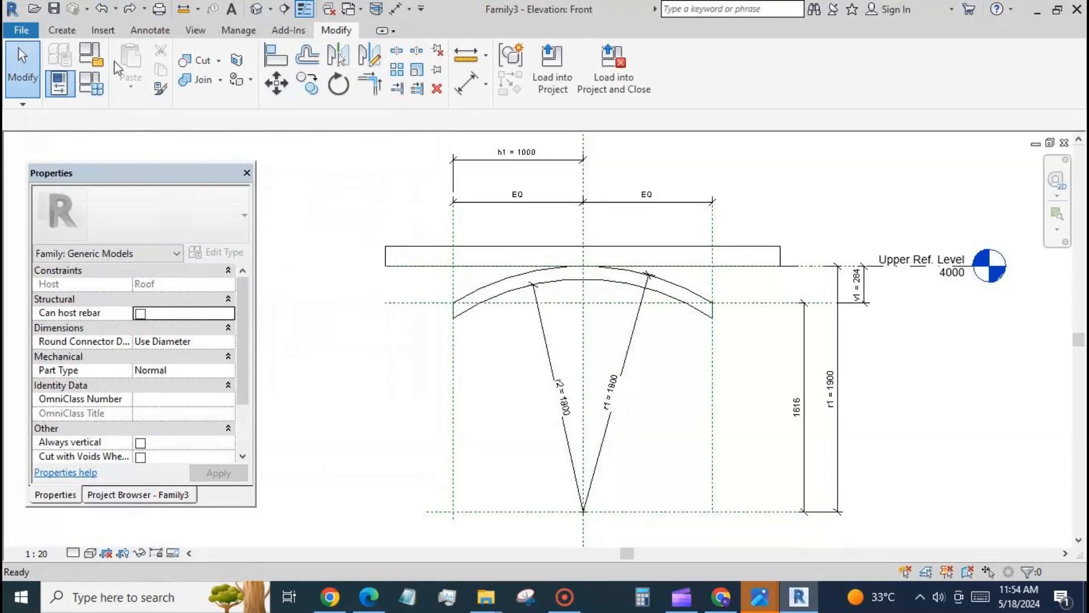
Step: In the family types, set the r1 formula to h1 * if(fac > 1.2, fac, 1.2) and apply it
click(90, 83)
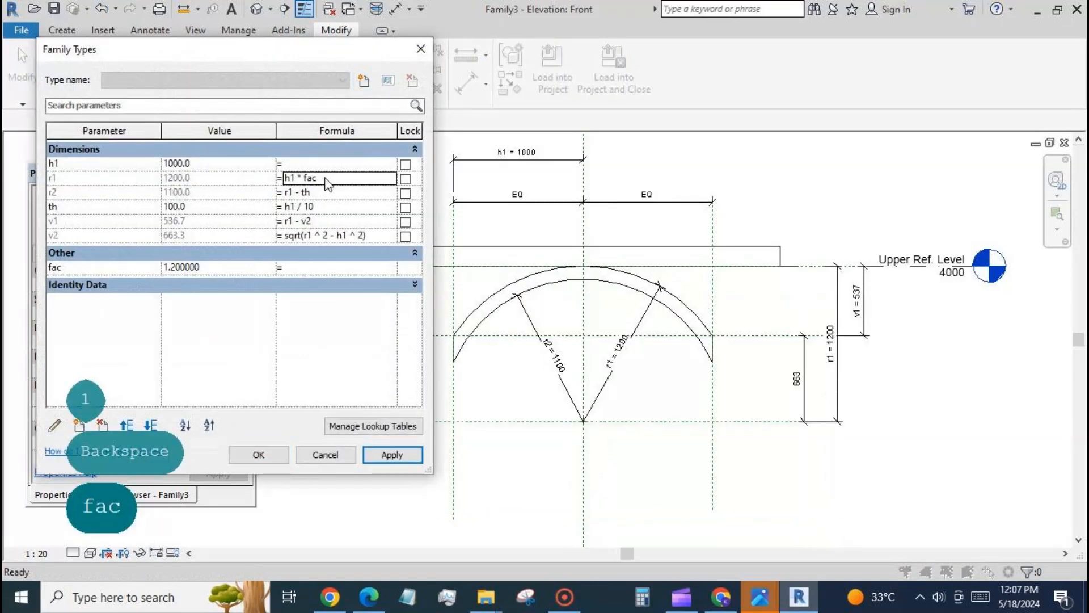
click(303, 177)
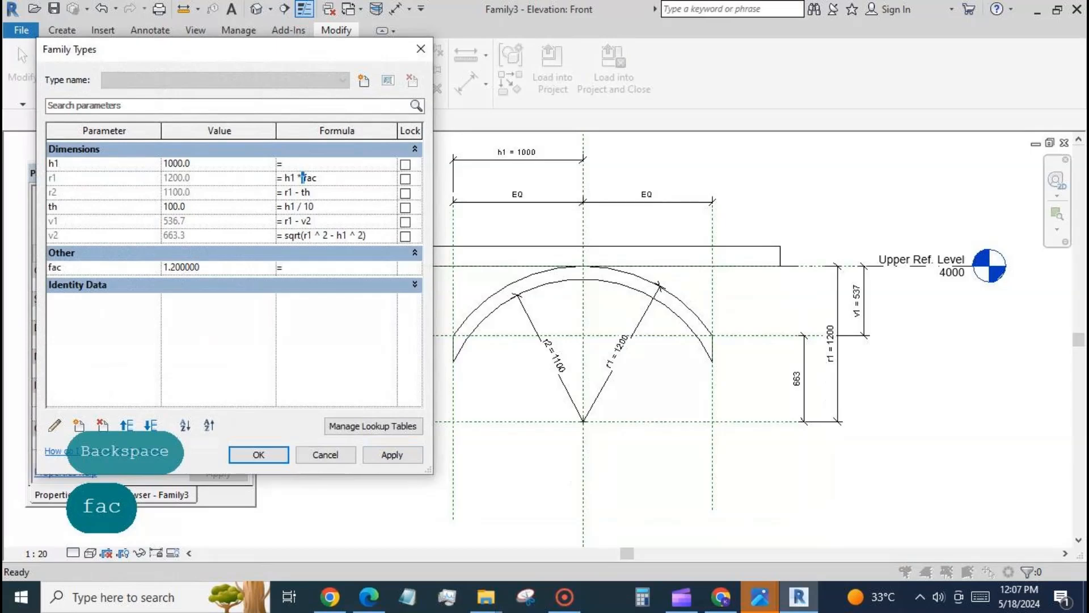
text(if)
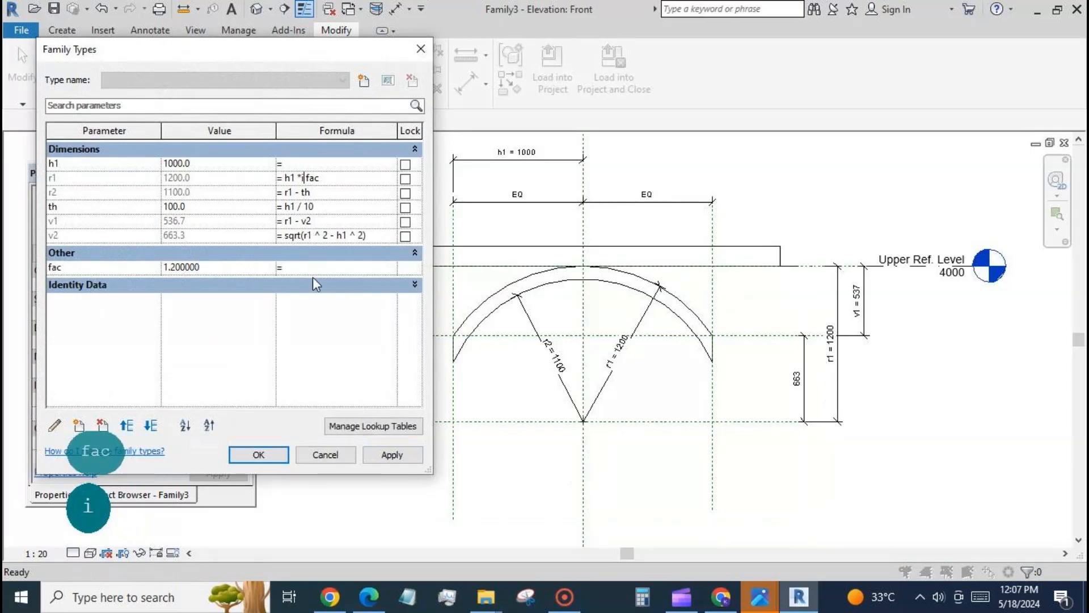
text(( fac)
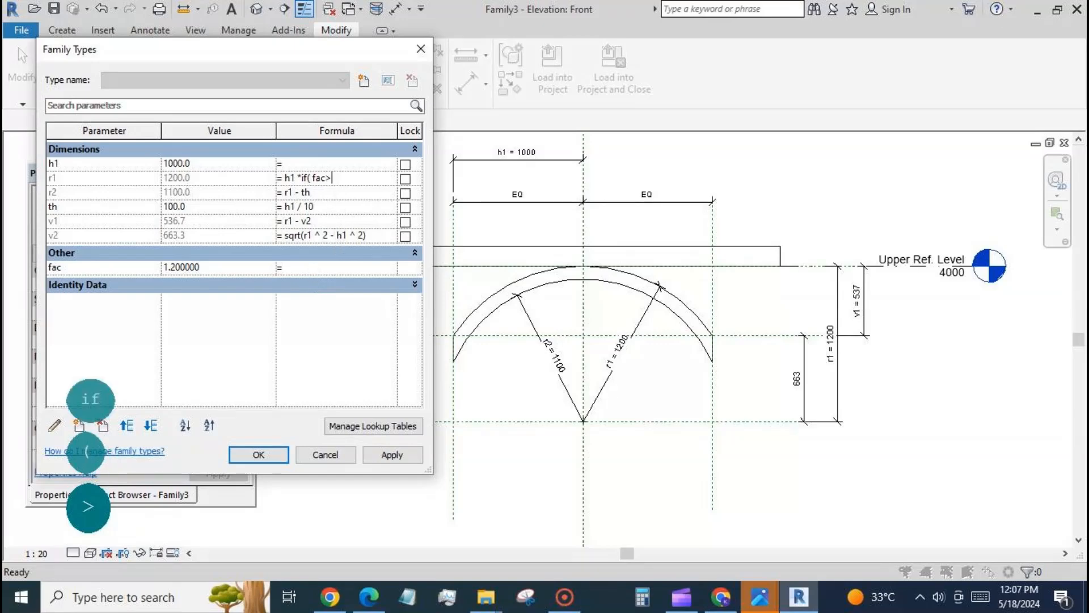
text(>1.2)
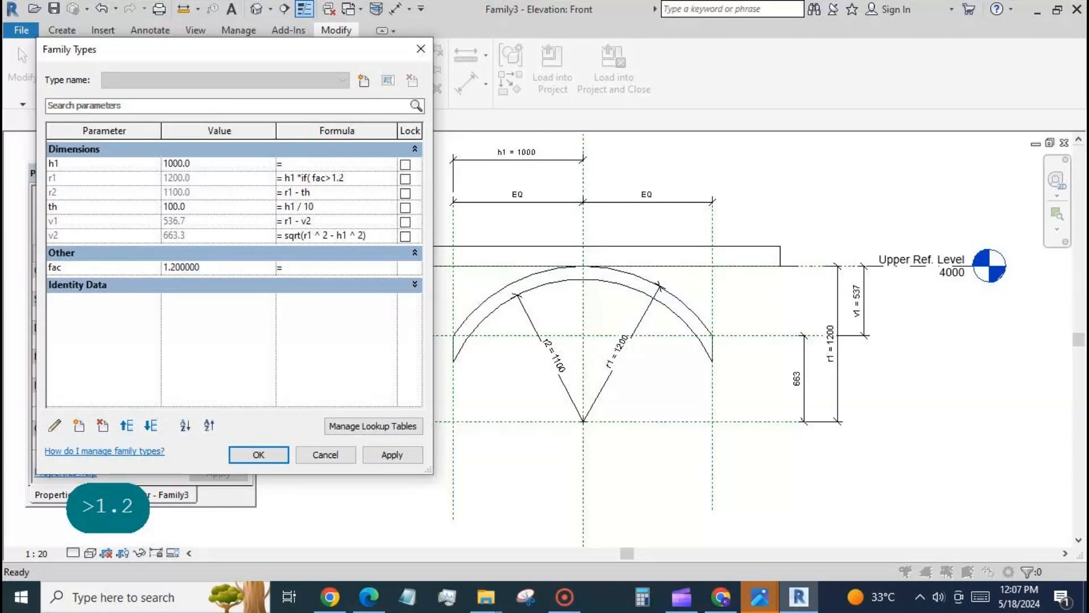
text(,fac)
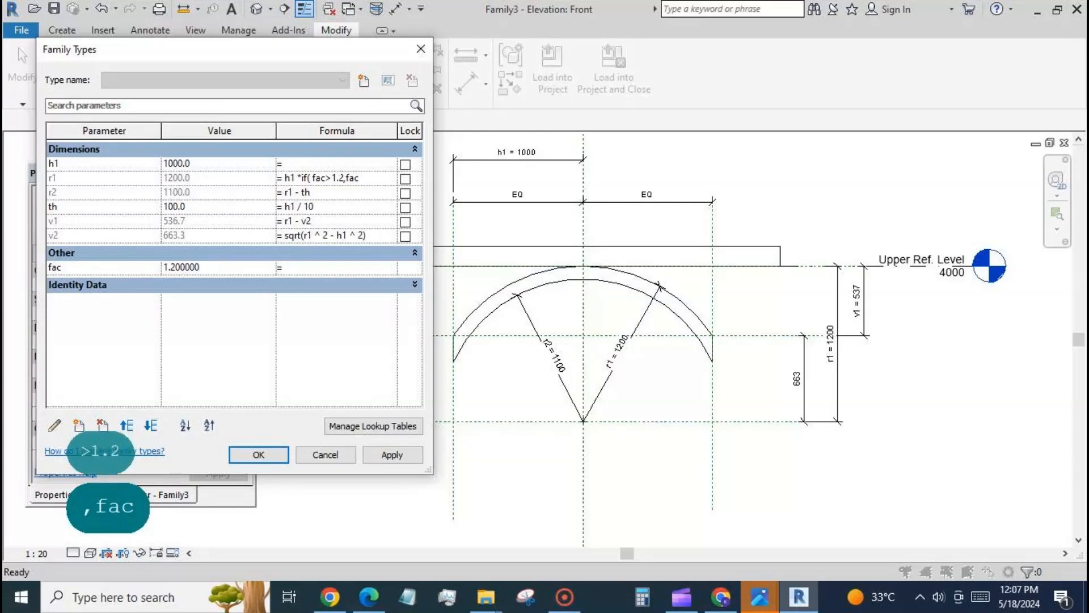
text(,1.2)
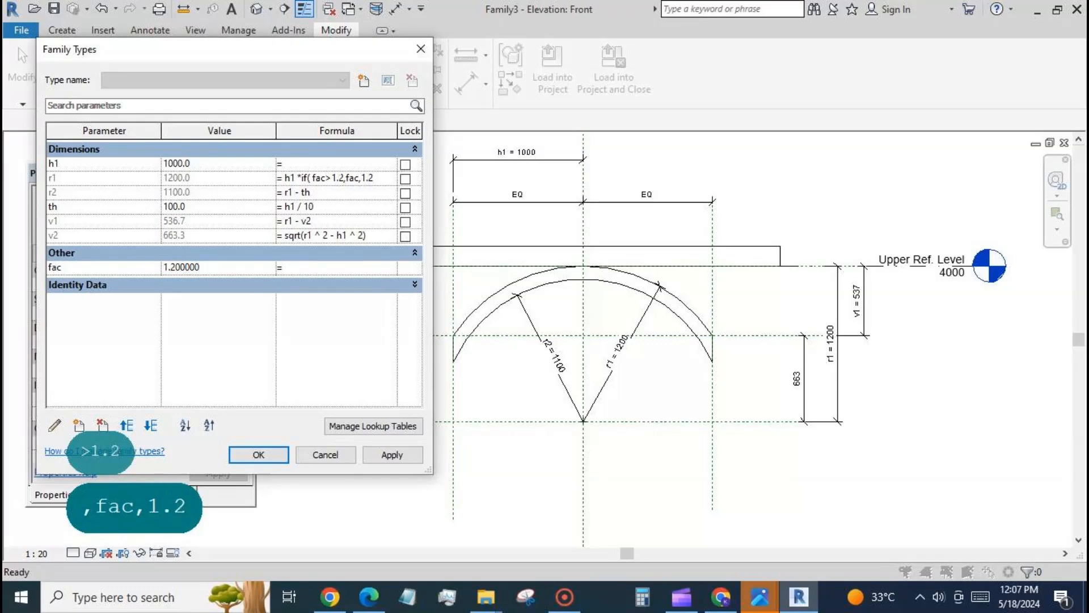
text())
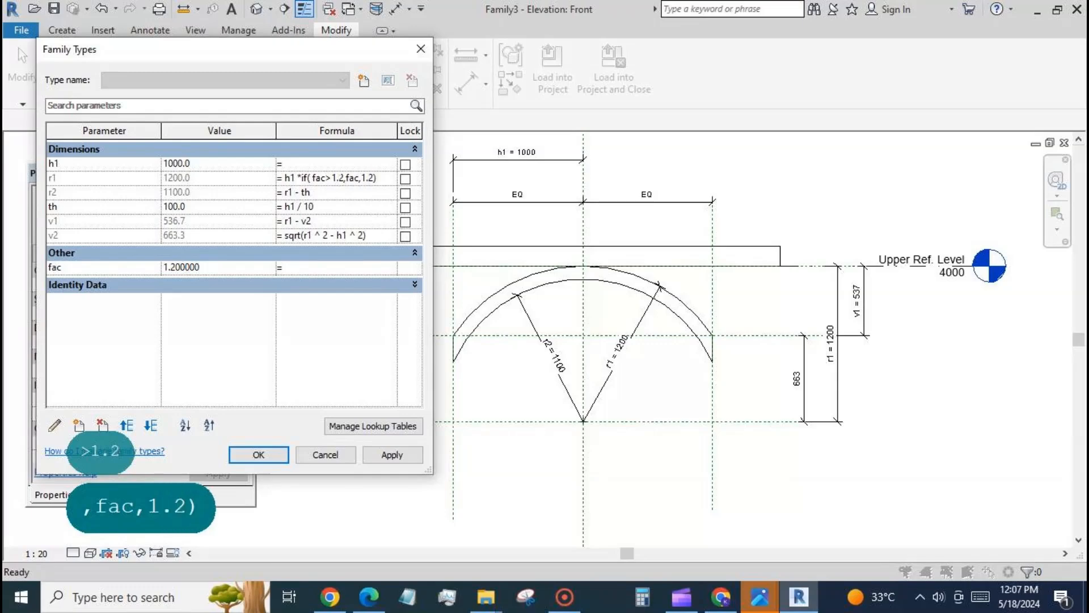
click(387, 451)
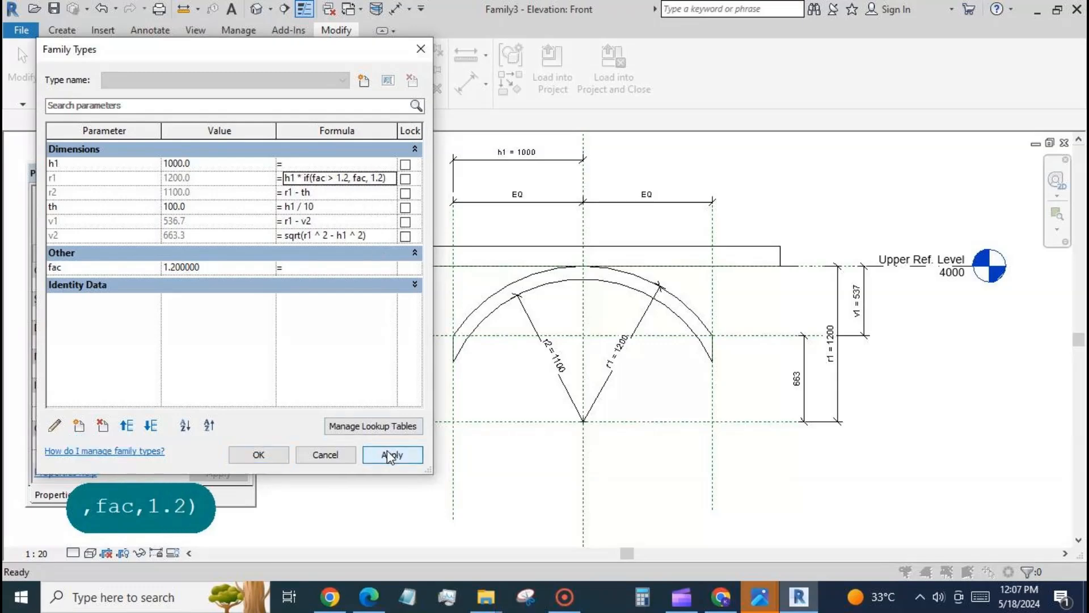
Step: Test the limited r1 formula with fac values 1 and 1.4, applying each one
click(217, 271)
text(1)
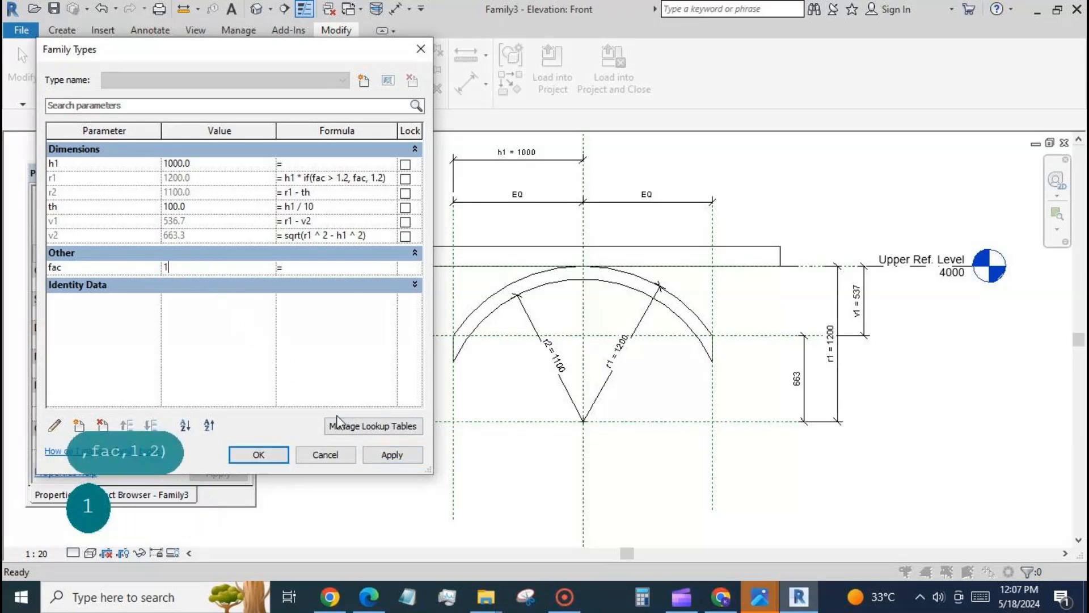
click(392, 456)
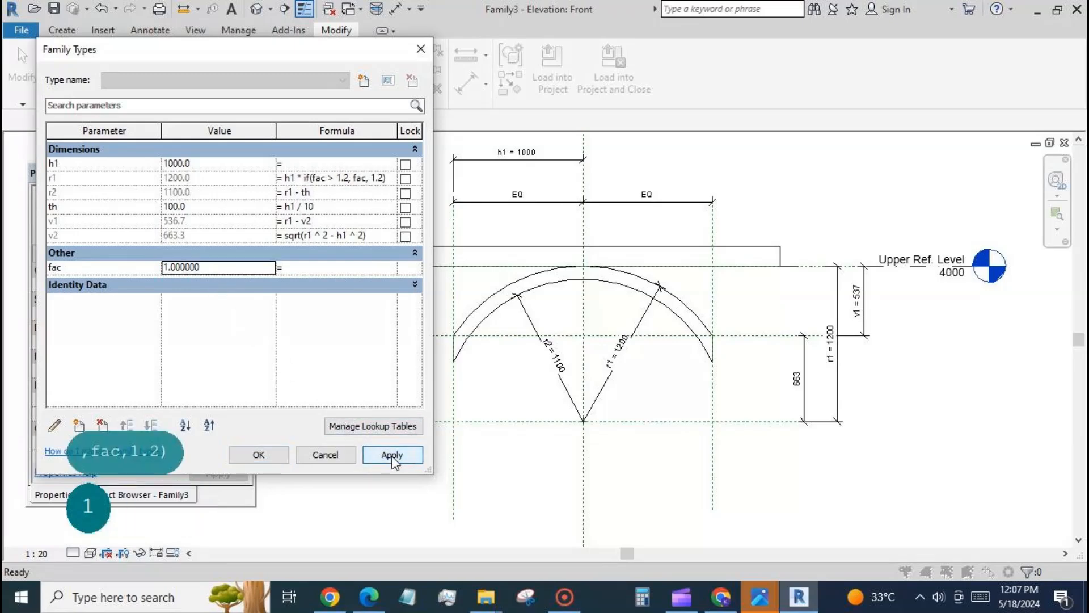
click(236, 272)
text(1.4)
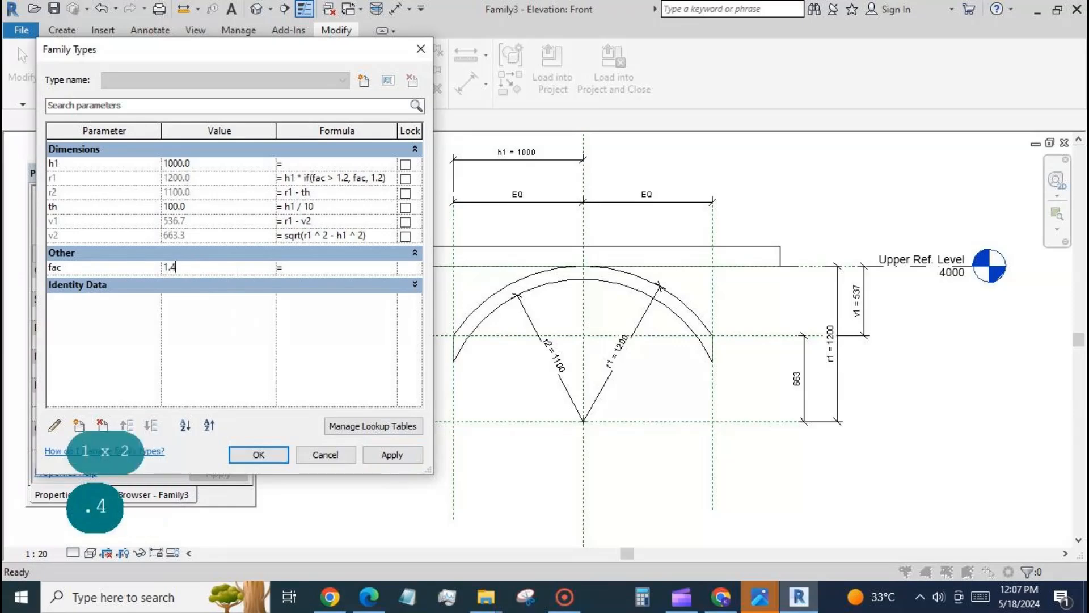
click(382, 455)
Step: Test larger fac values of 1.8, 2, 3 and 4 one after another
click(255, 269)
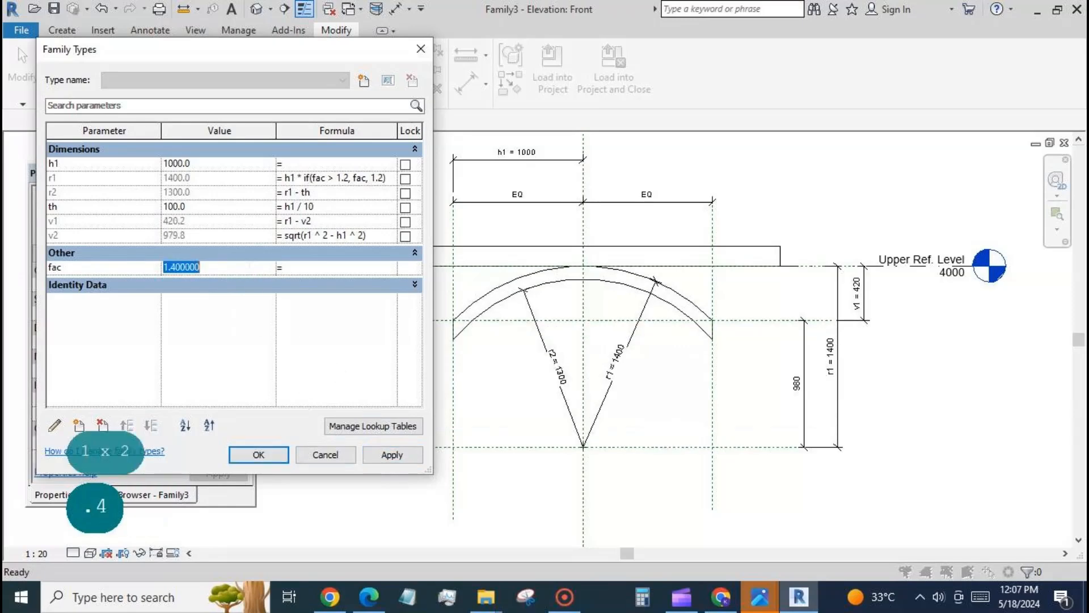
text(1.8)
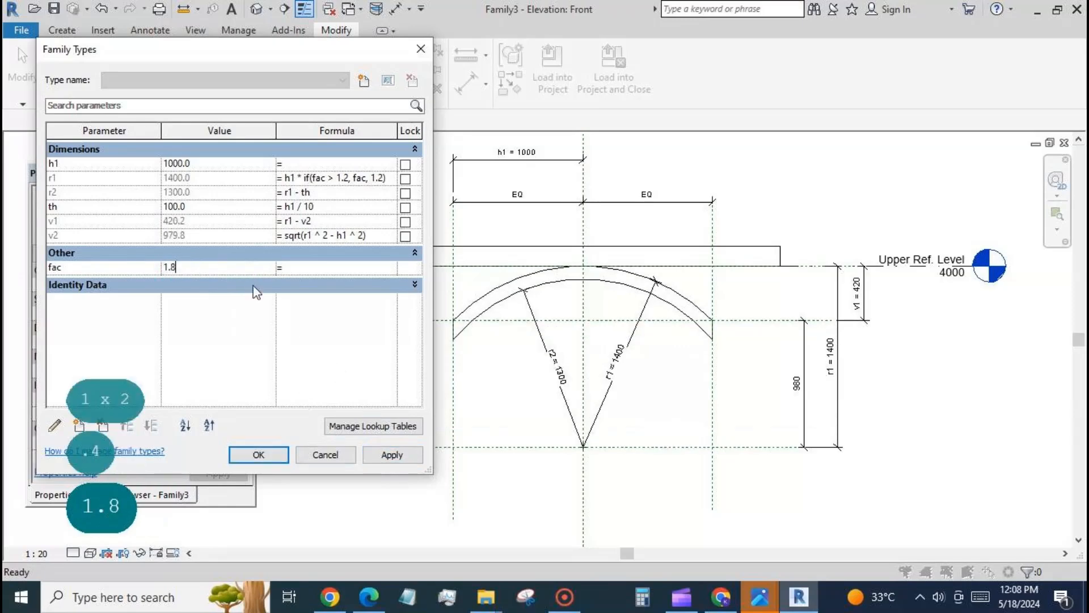
click(392, 455)
click(236, 267)
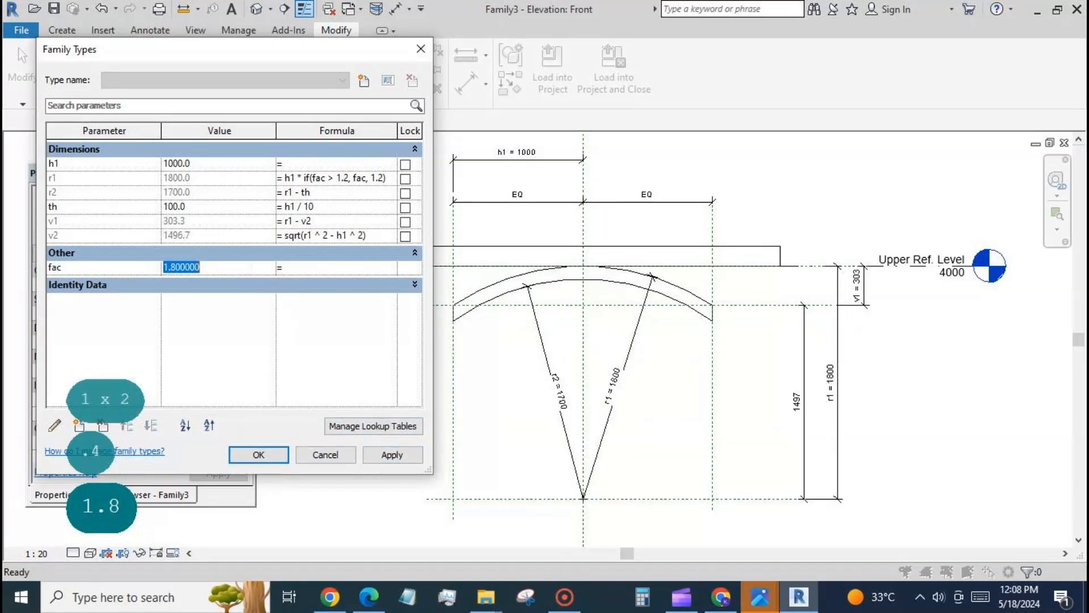
text(2)
click(297, 345)
click(246, 269)
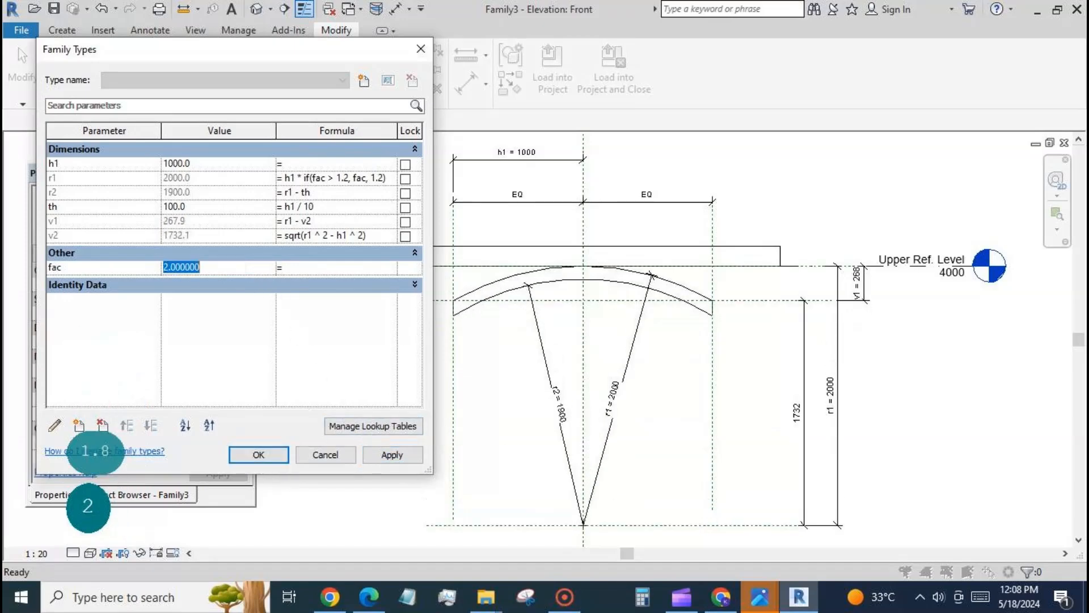
text(3)
click(381, 455)
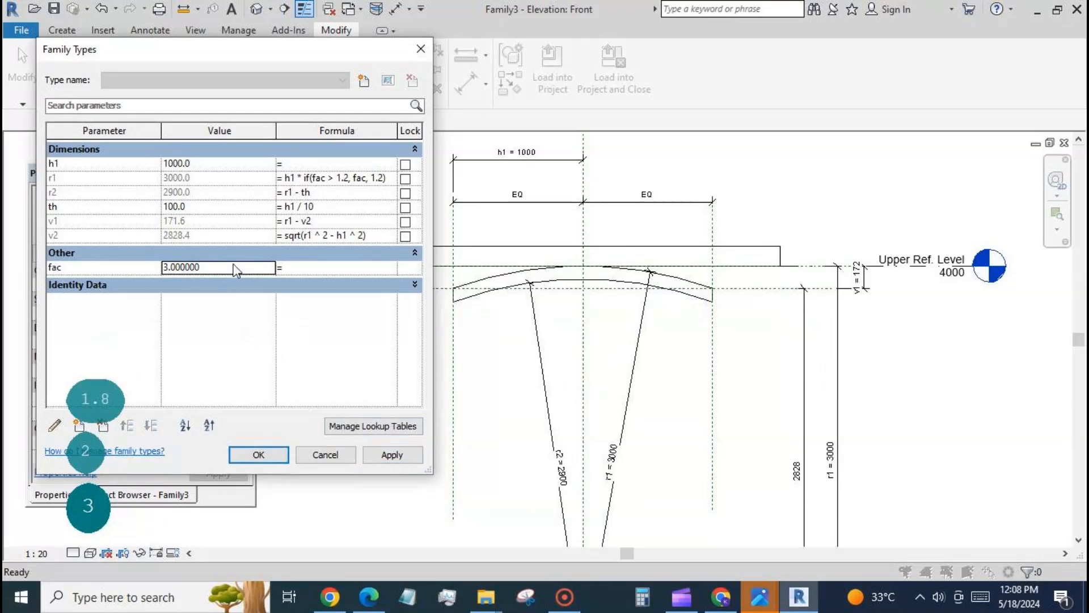
click(236, 267)
text(4)
click(377, 454)
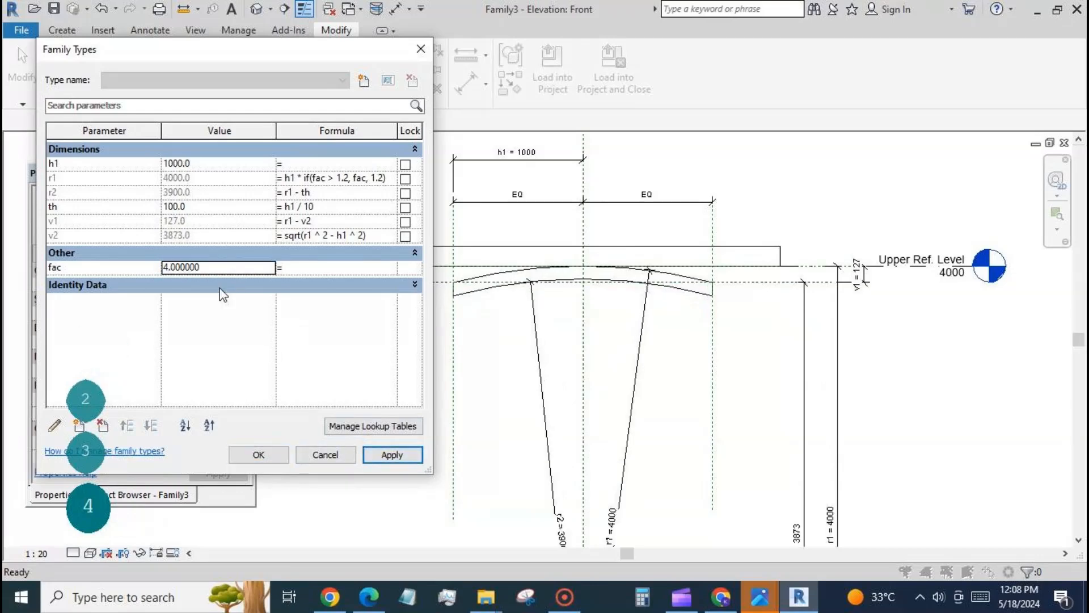
Step: Set fac to 2, apply it and accept the family types
click(223, 267)
text(2)
click(390, 455)
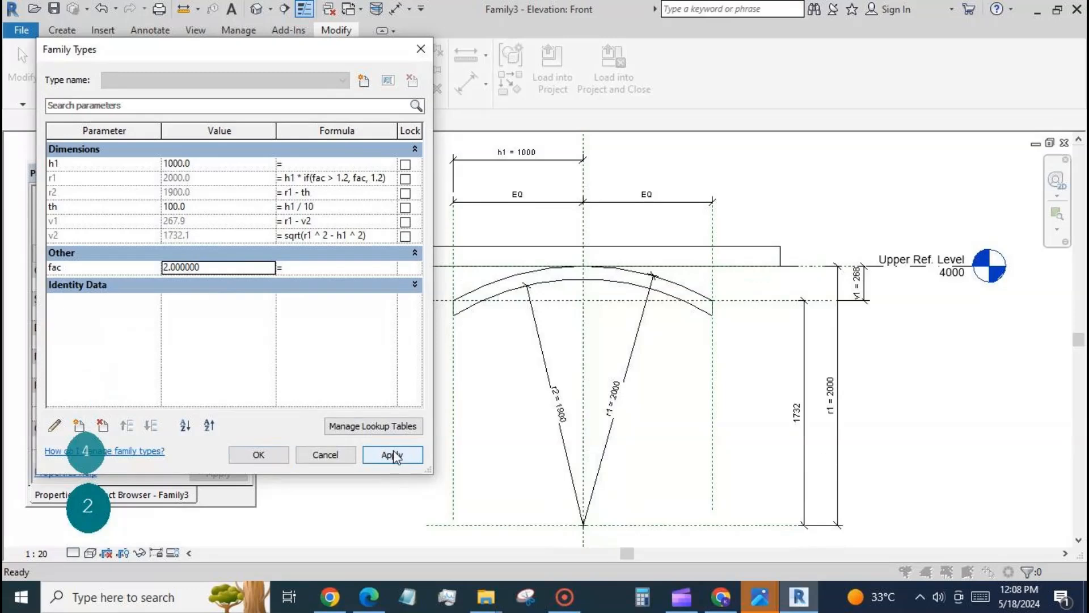
click(278, 454)
Step: Create a solid extrusion 250 deep from the arched band's two arcs and two end lines, using Pick Lines
scroll(732, 222, down, 2)
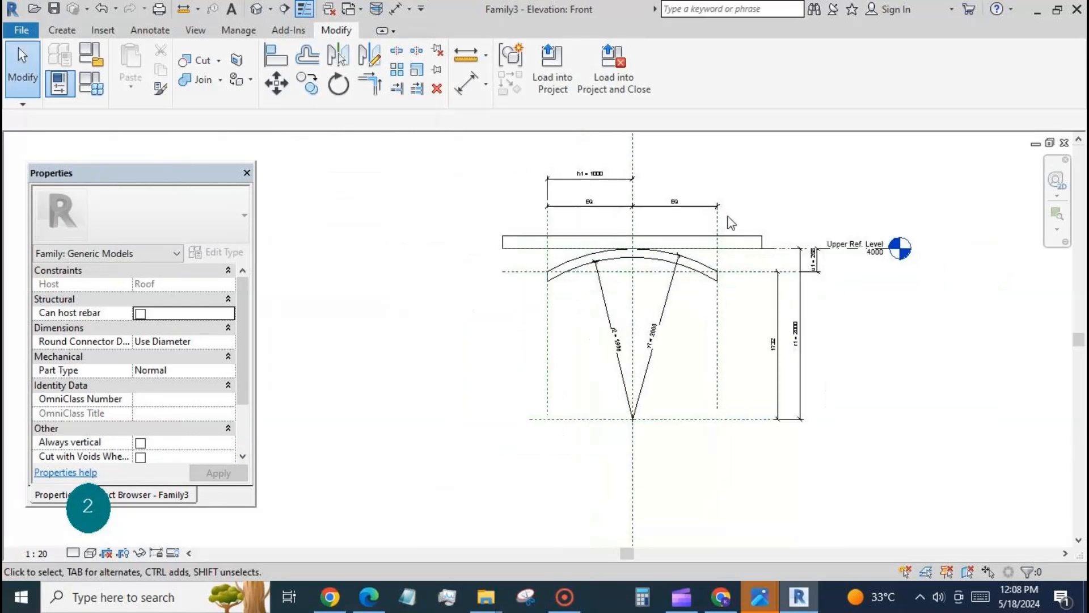
scroll(399, 269, down, 1)
scroll(674, 213, up, 1)
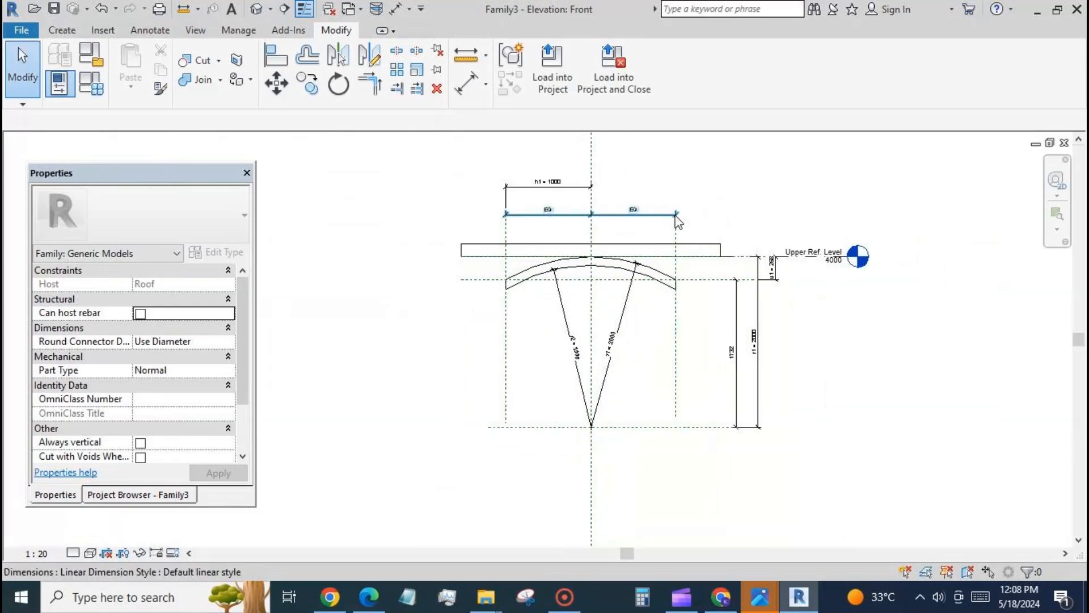
click(61, 30)
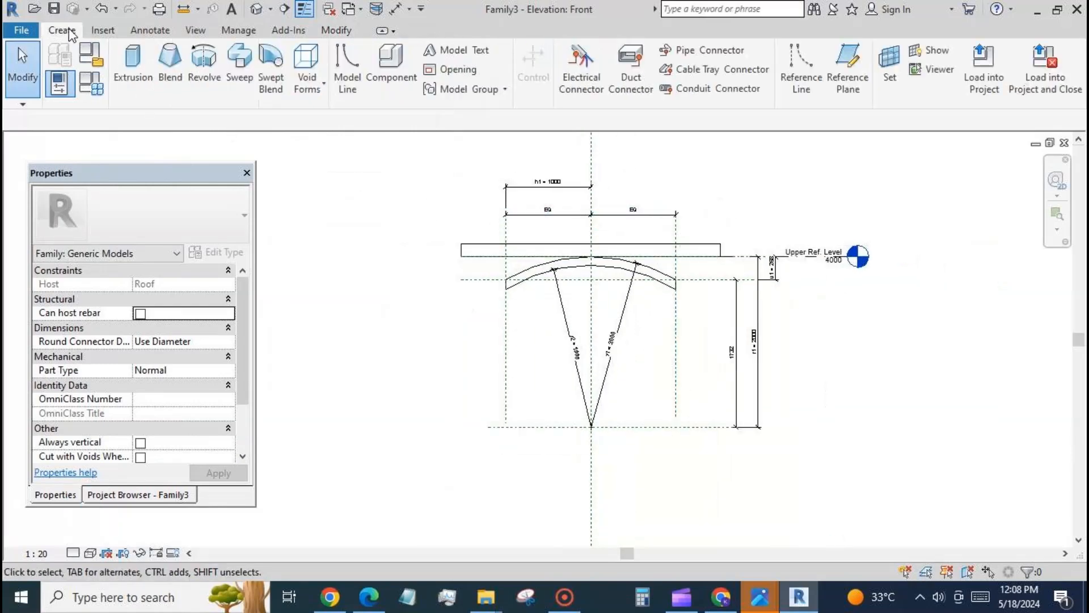
click(132, 71)
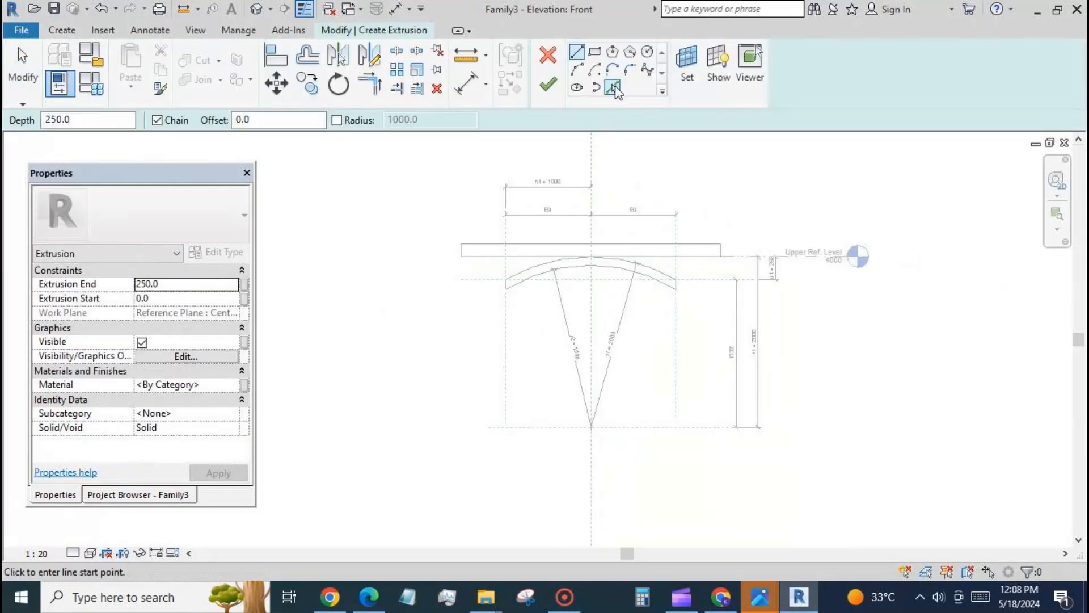
click(614, 88)
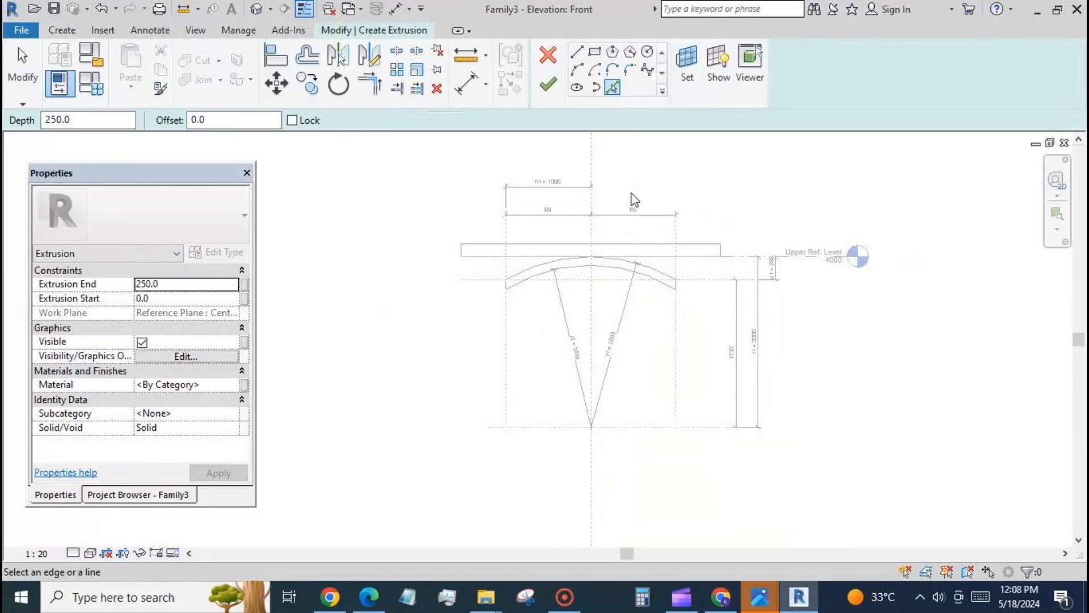
click(505, 285)
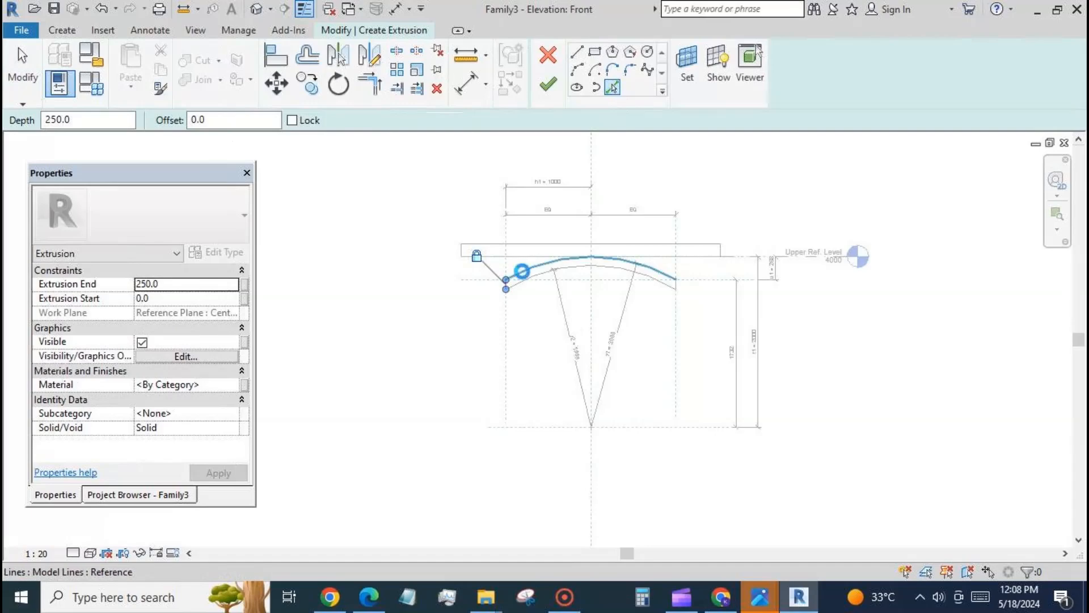
click(524, 273)
click(677, 285)
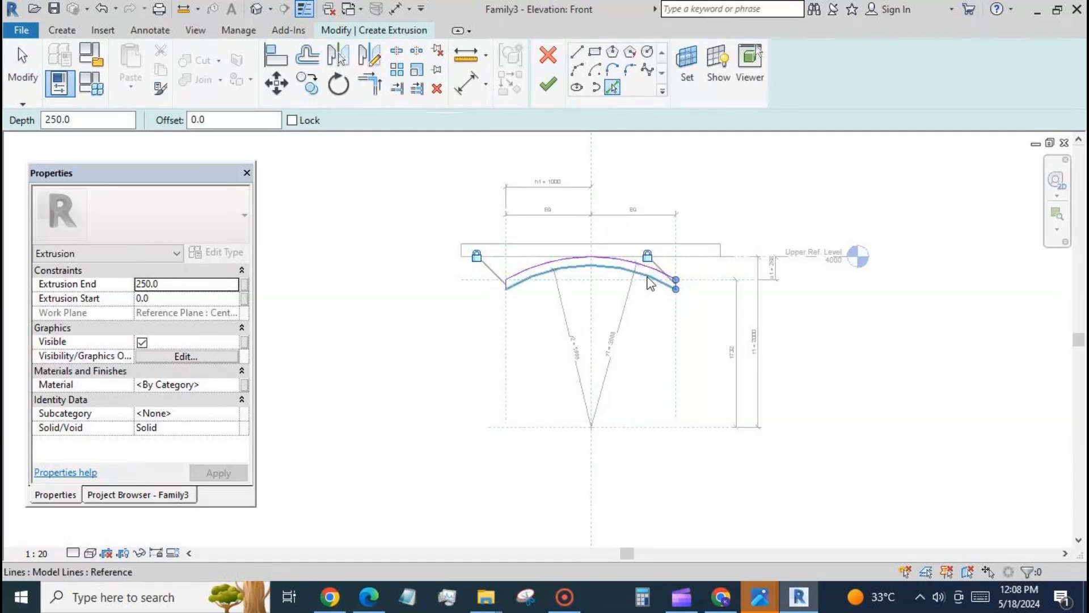
click(628, 275)
click(548, 85)
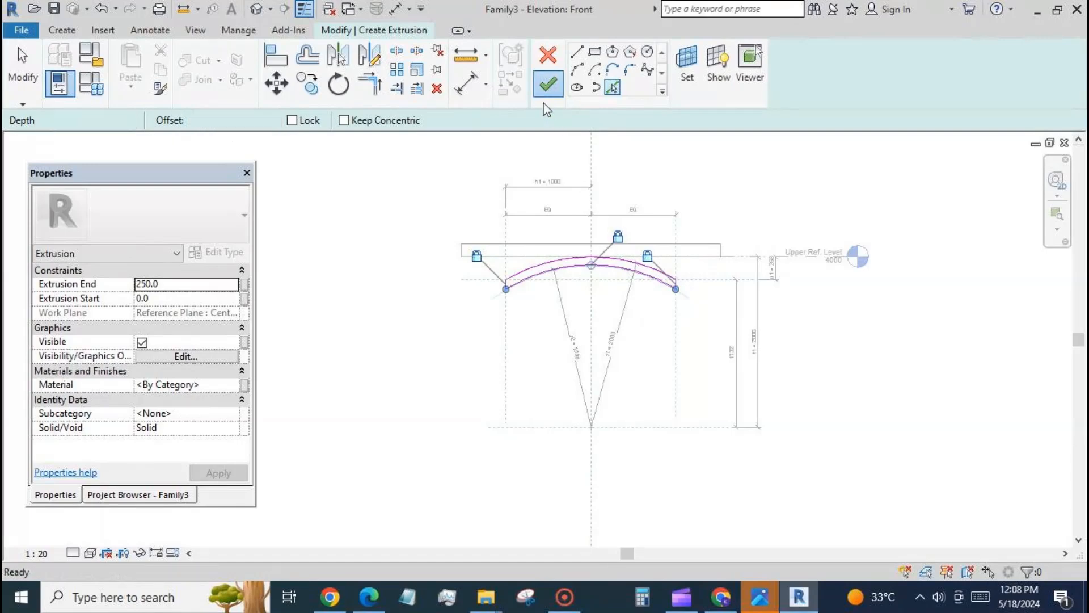
click(395, 318)
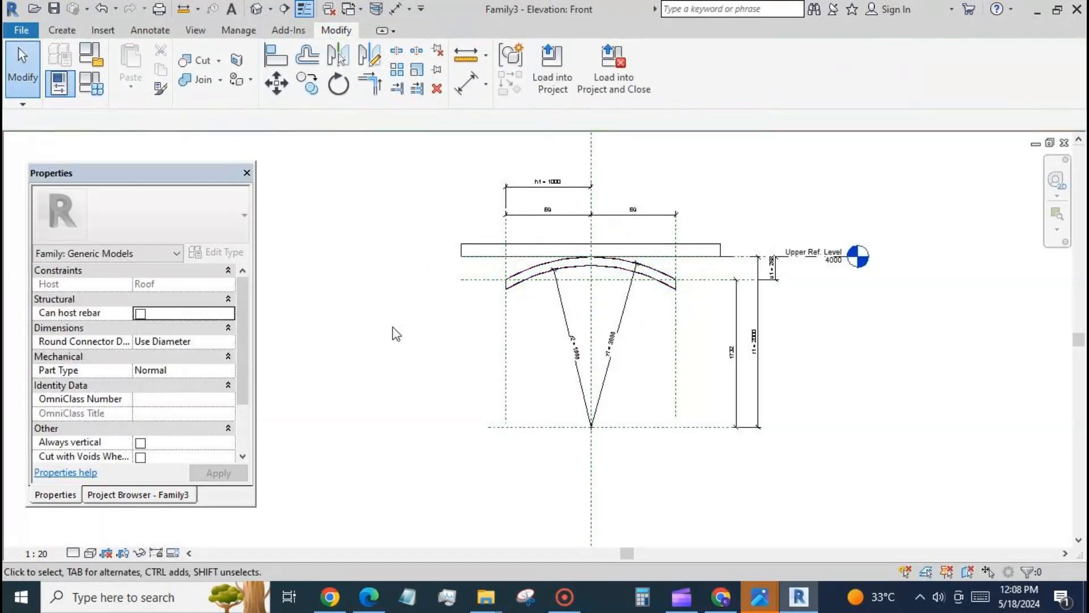
Step: In the Upper Ref. Level floor plan, draw horizontal reference planes about 765 above and about 836 below the centre plane
click(166, 495)
double_click(130, 236)
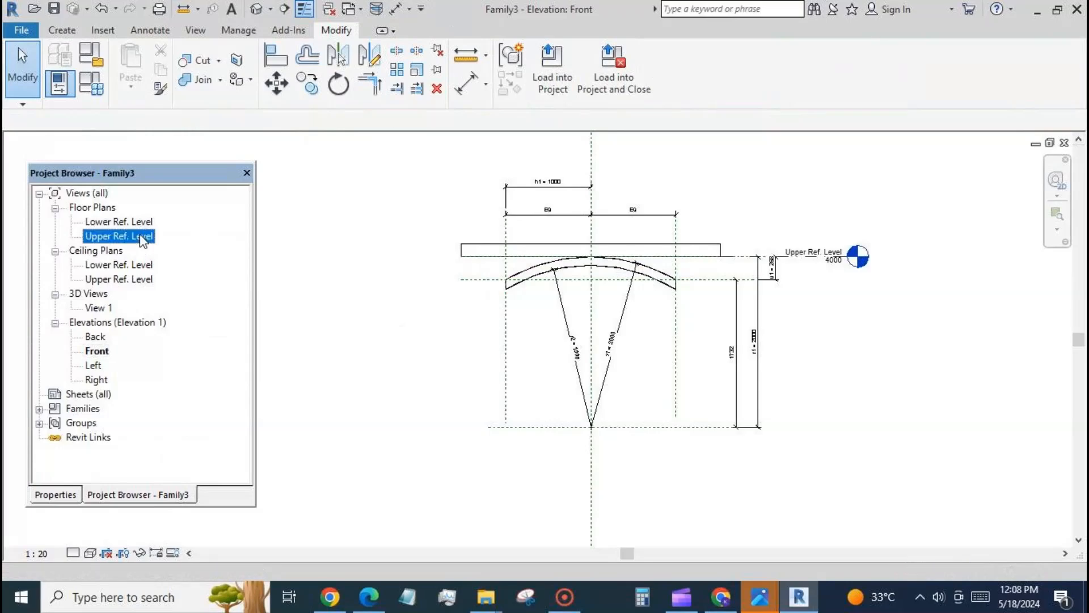
click(61, 30)
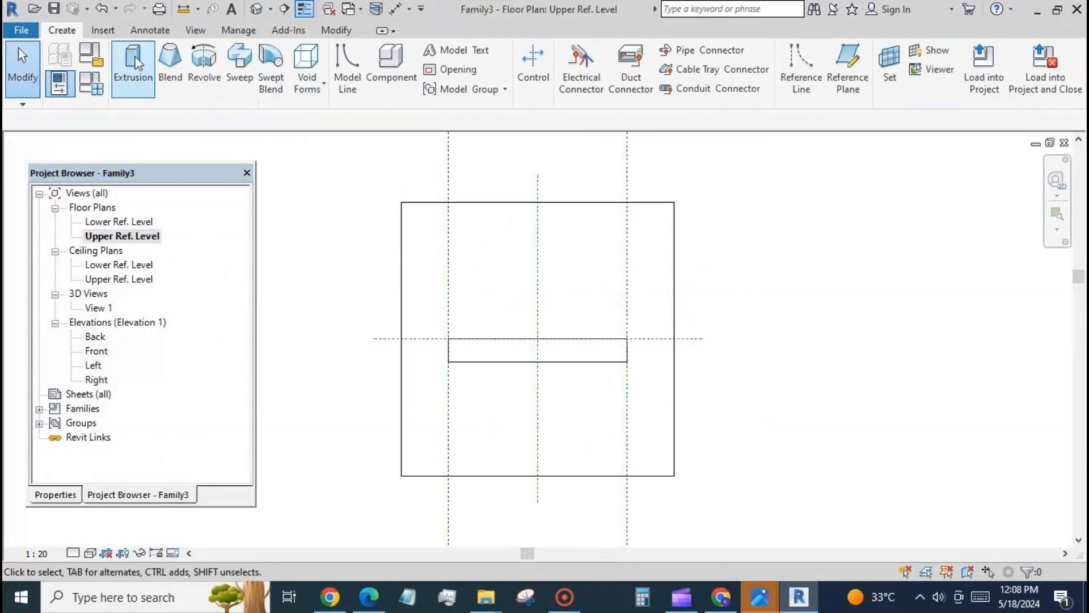
click(844, 79)
click(321, 271)
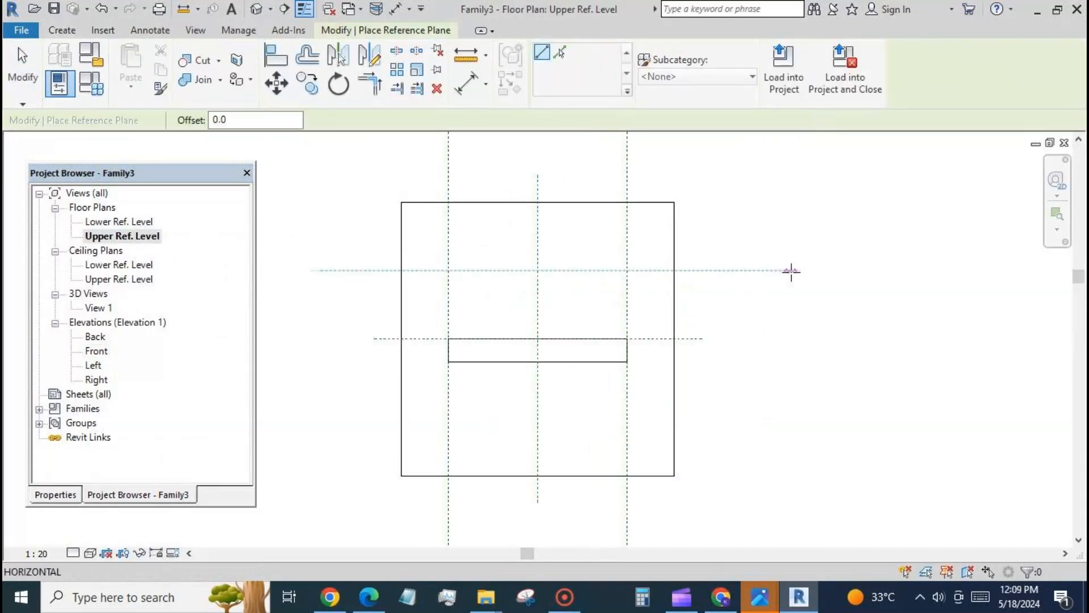
click(790, 271)
click(336, 414)
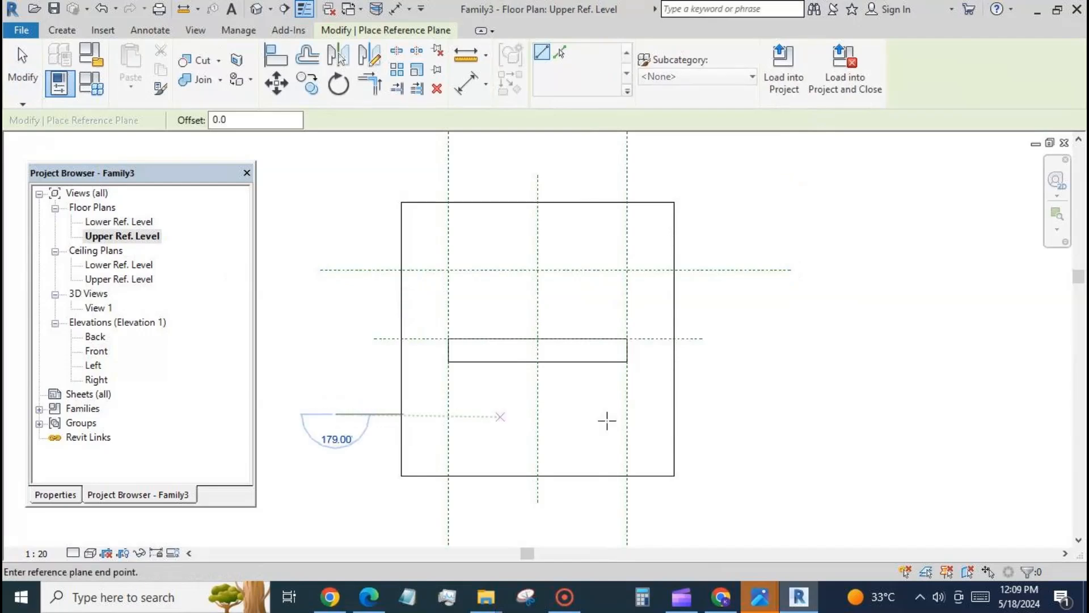
click(805, 414)
Step: Add an aligned dimension chain across the three horizontal reference planes and set its segments equal
click(467, 83)
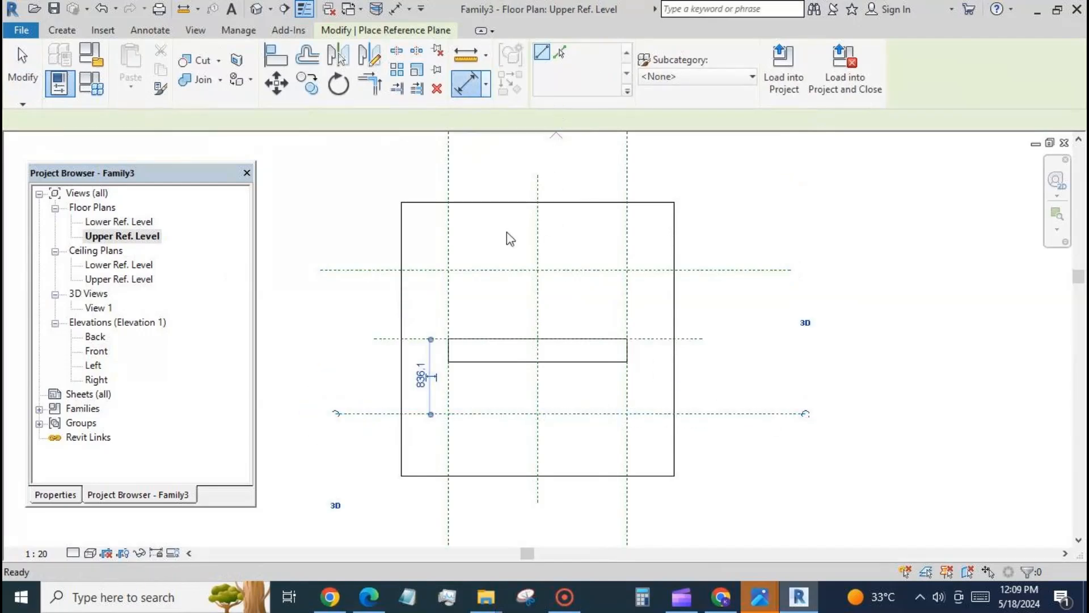
click(733, 271)
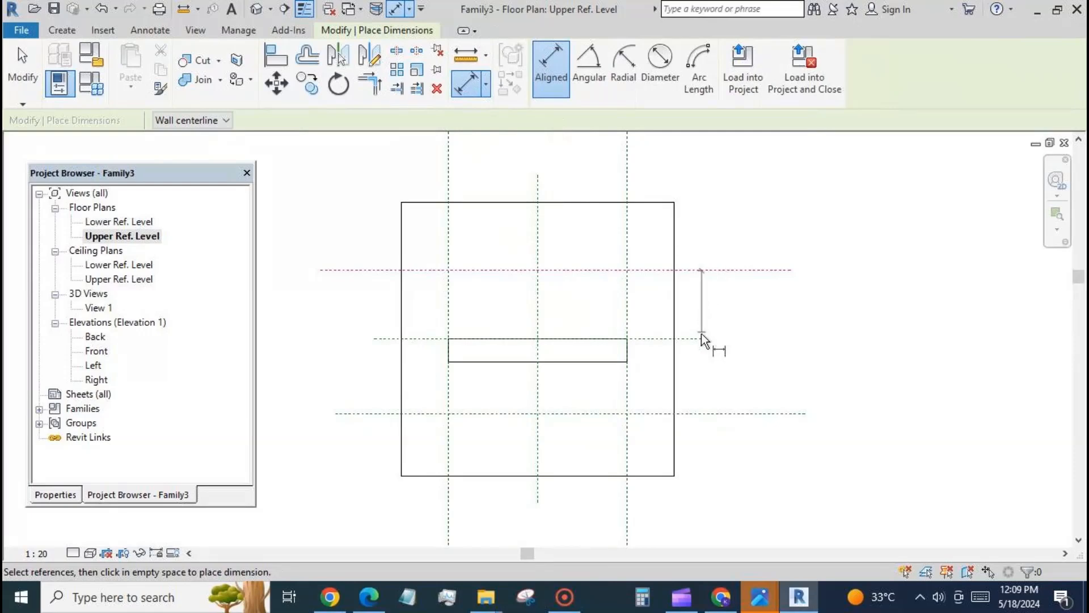
click(699, 339)
click(736, 415)
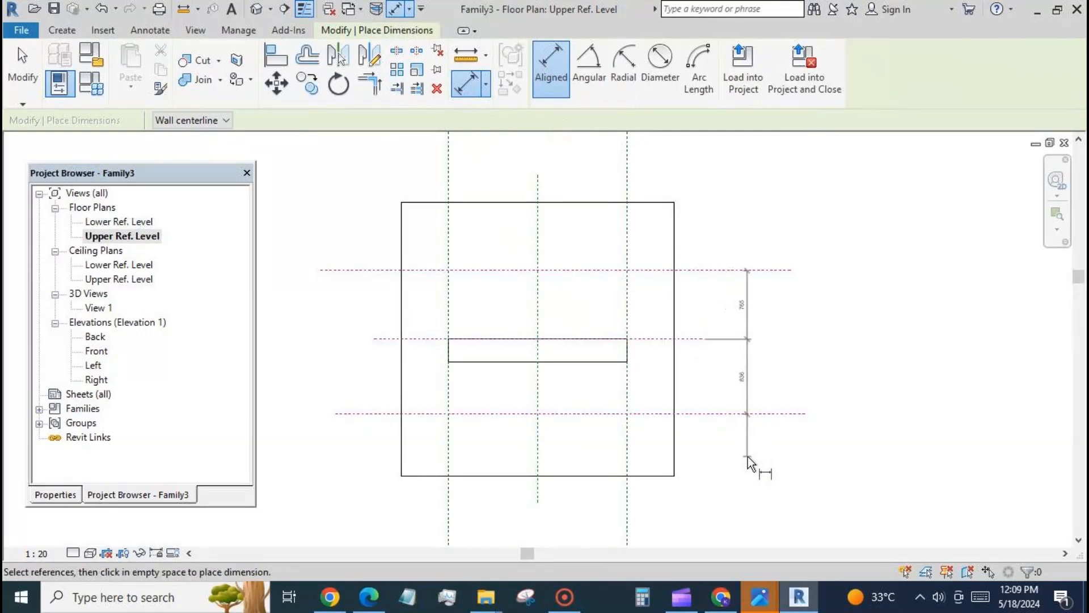
click(749, 459)
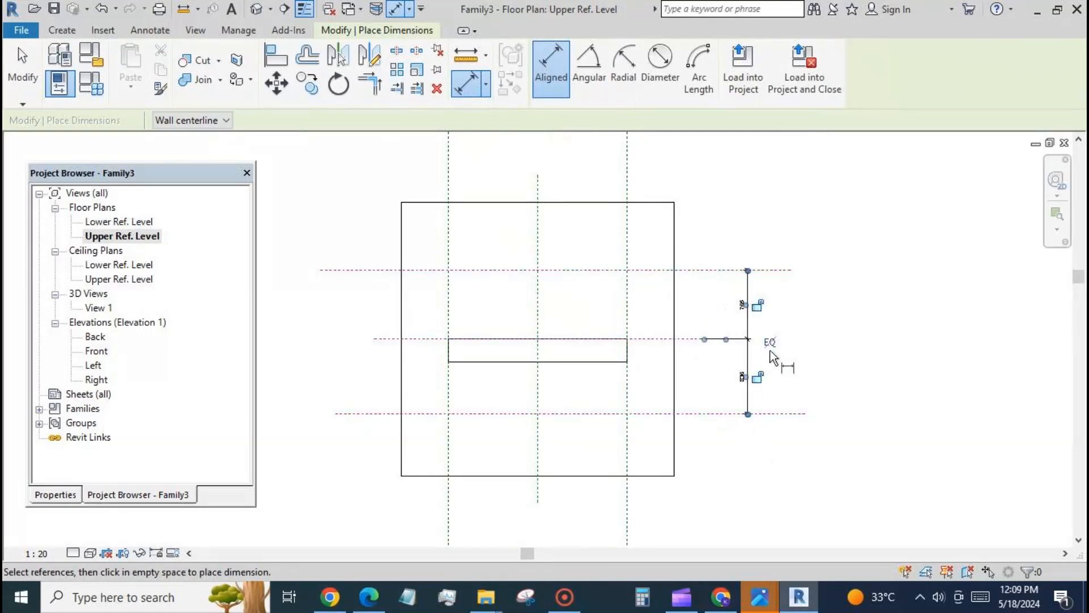
Step: Add an overall aligned dimension between the two outer horizontal reference planes, outside the equalised chain
click(777, 264)
click(774, 414)
click(788, 445)
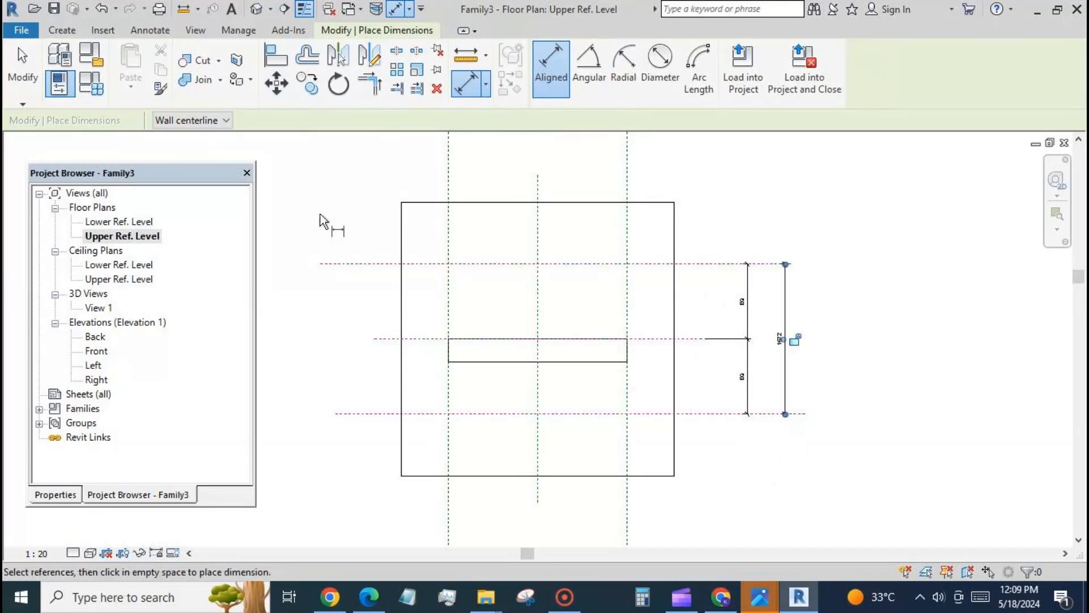
click(23, 65)
Step: Label the overall dimension between the outer horizontal planes with a new type parameter named length
click(785, 335)
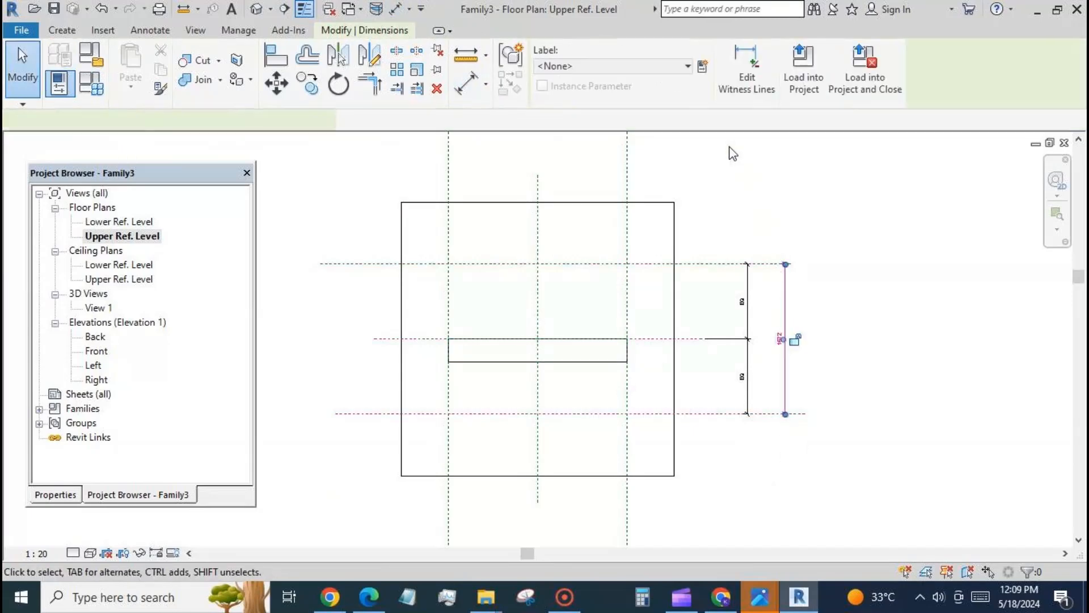
click(704, 61)
text(l)
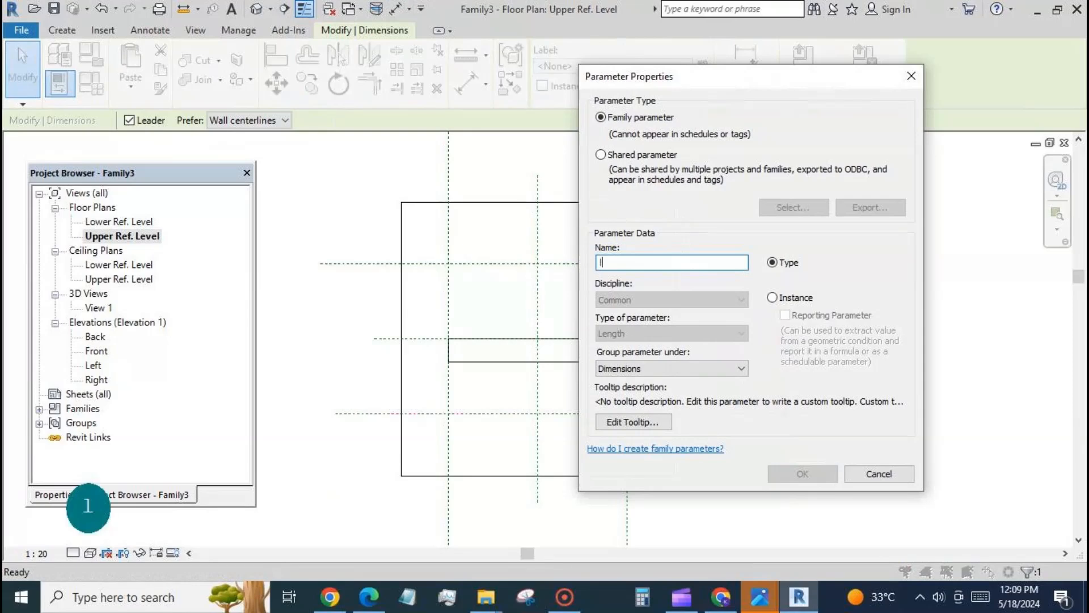
text(ength)
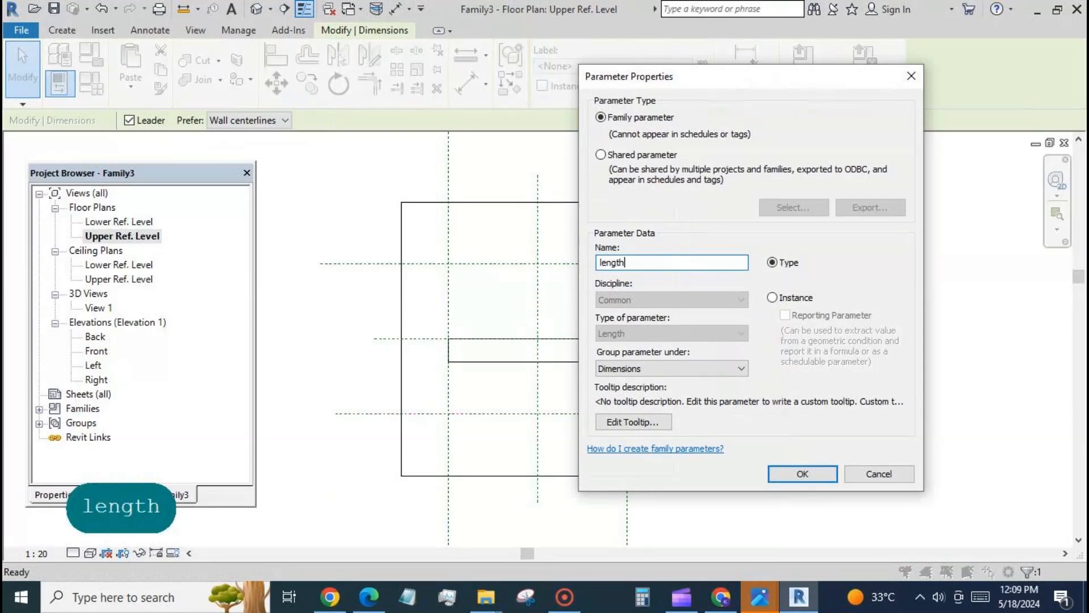
click(803, 473)
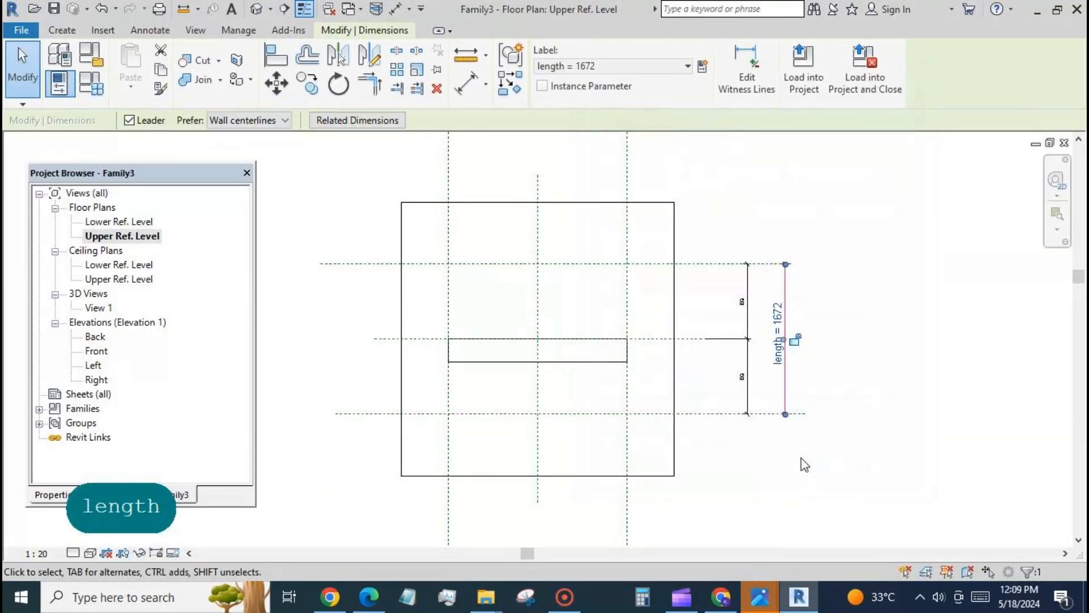
click(799, 460)
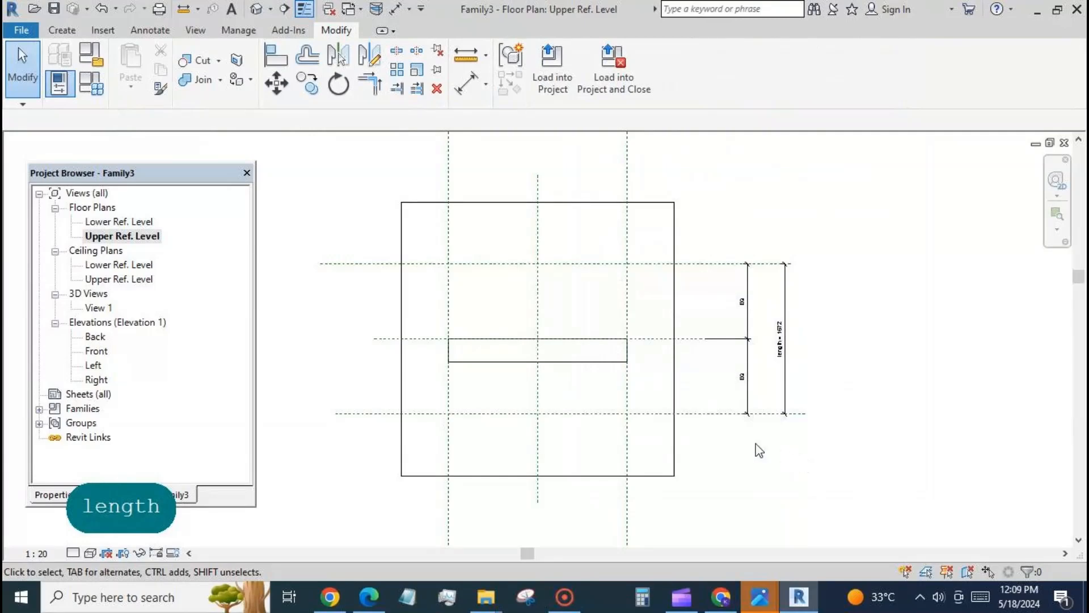
Step: Stretch both ends of the arched extrusion to the outer horizontal reference planes and lock them there
click(536, 363)
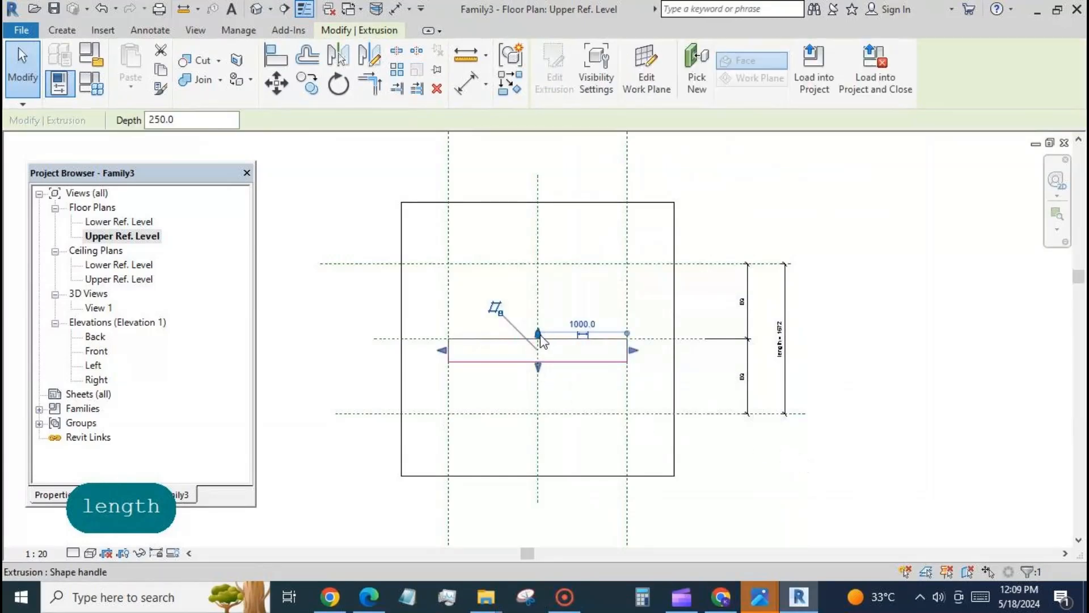
drag(538, 334, 538, 263)
drag(538, 367, 542, 416)
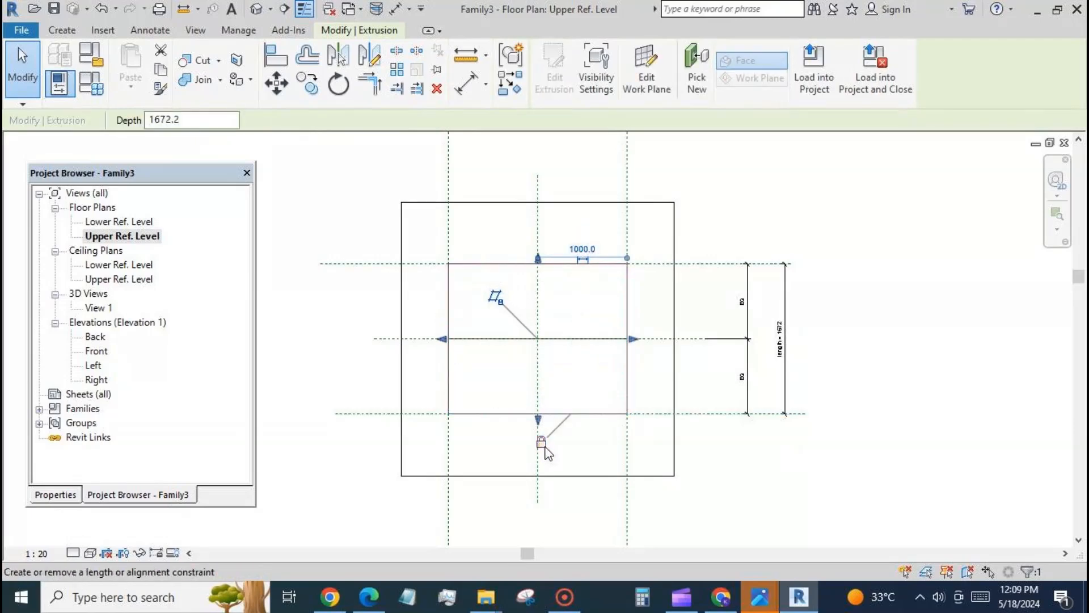
click(339, 205)
Step: In the default 3D view, associate the arched extrusion's material with a new type parameter named material
click(256, 9)
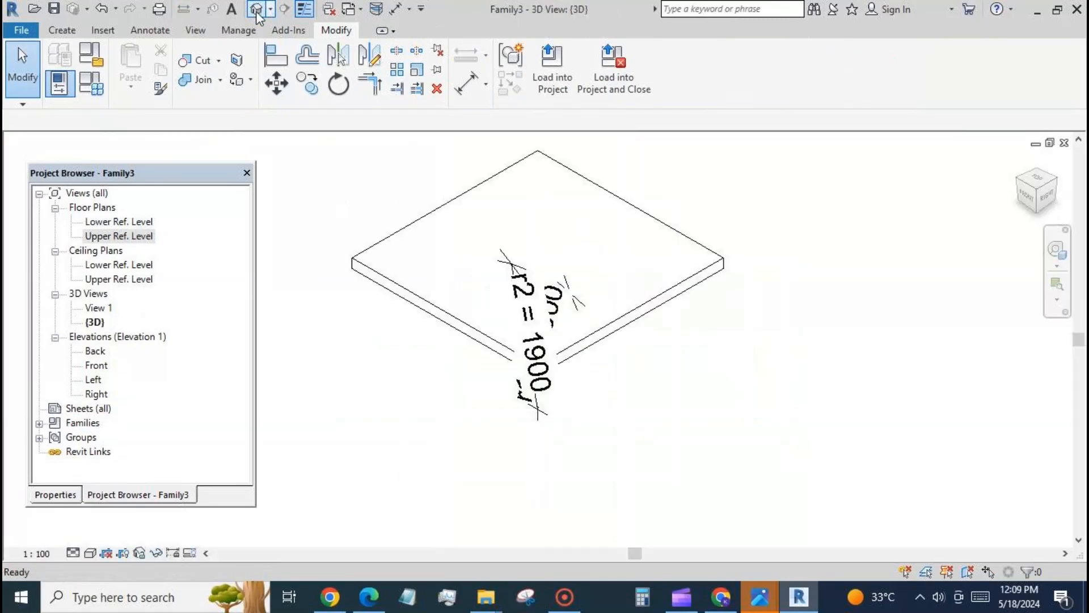
shift+middle_drag(491, 515, 506, 307)
scroll(763, 355, down, 2)
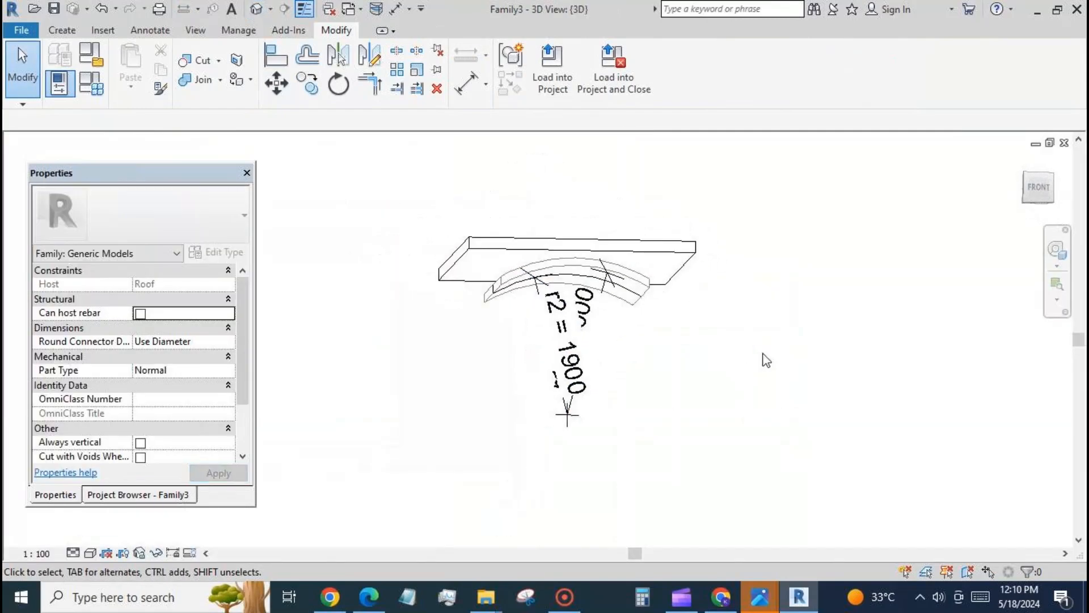
shift+middle_drag(810, 312, 738, 283)
click(658, 299)
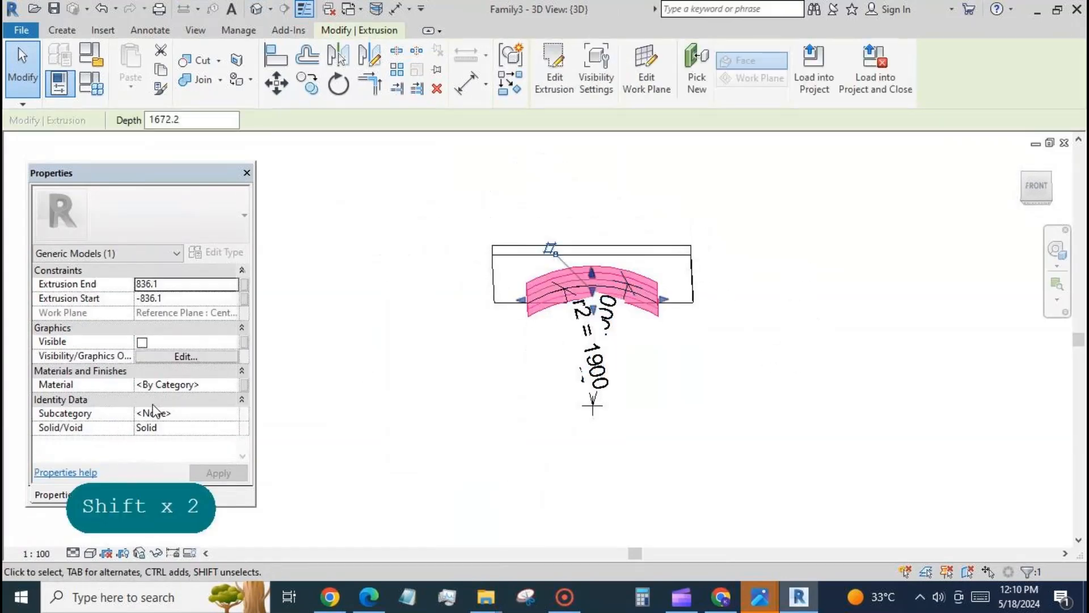
click(244, 386)
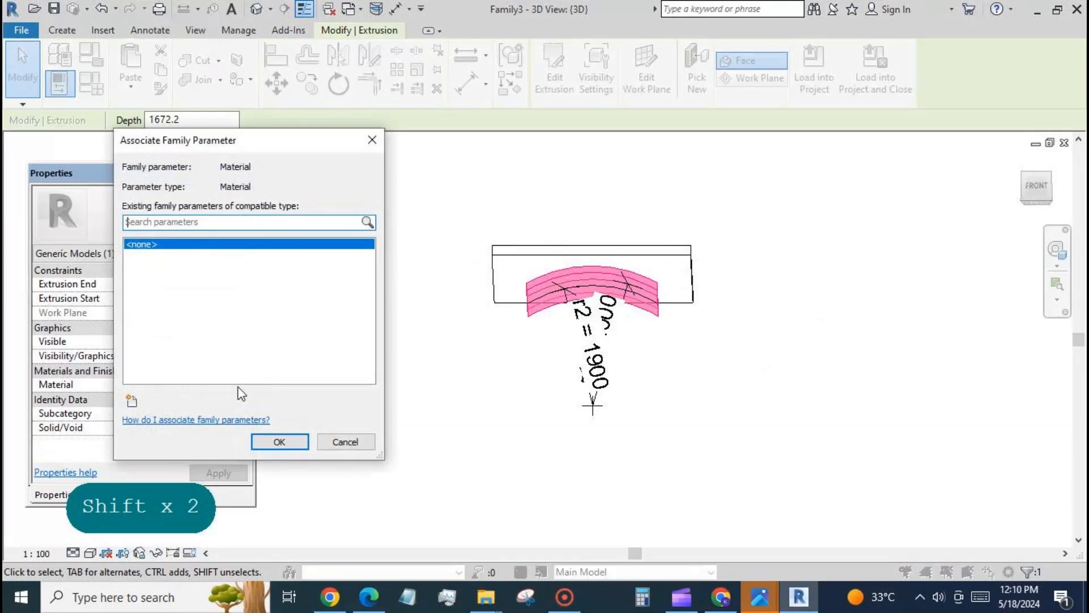
click(132, 401)
text(materi)
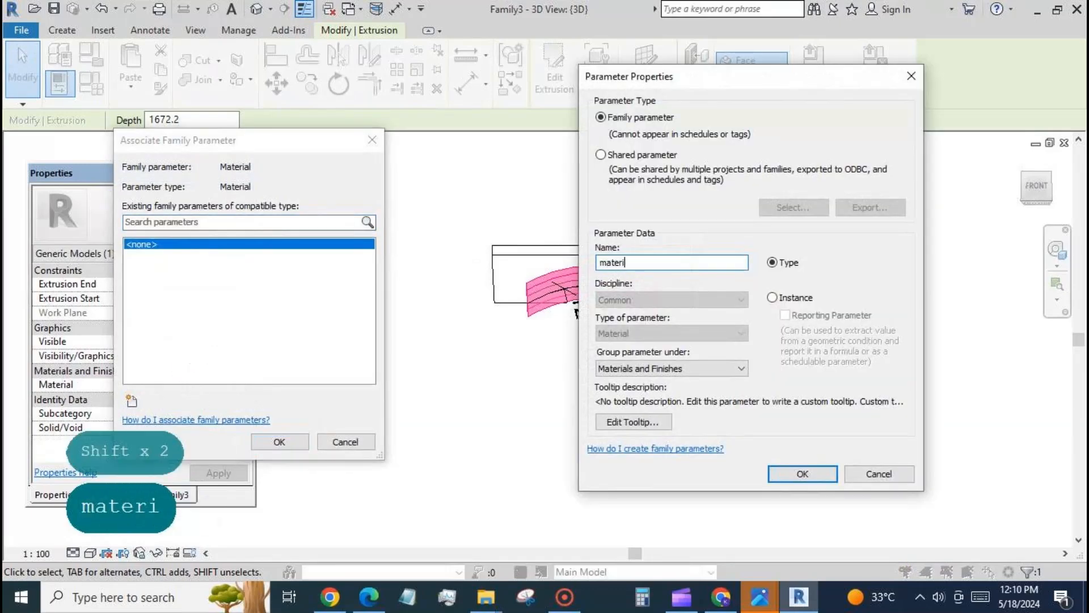
text(al)
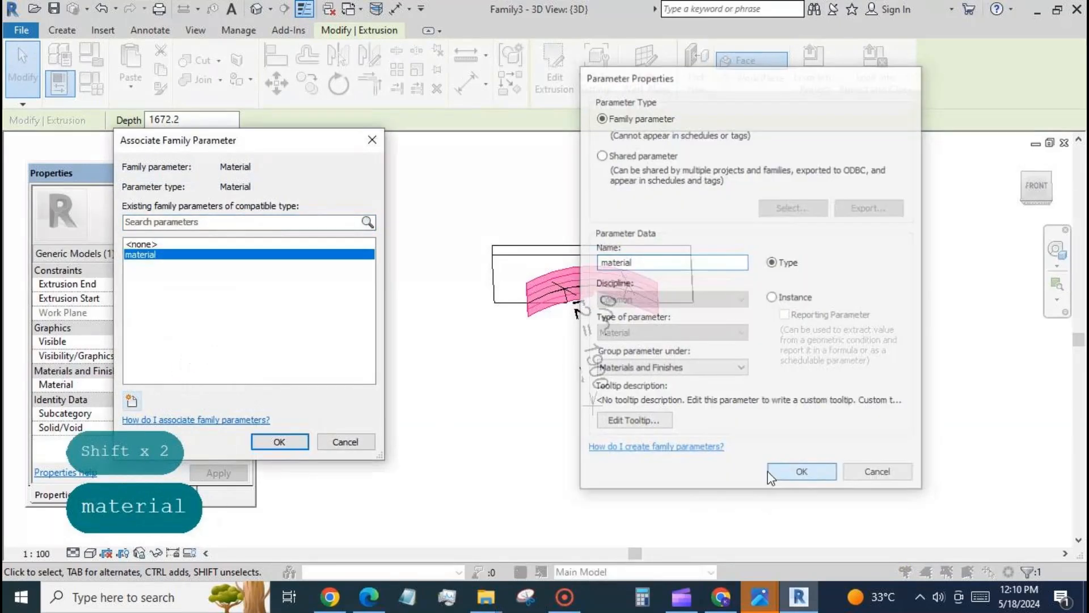
click(802, 474)
click(279, 441)
click(474, 410)
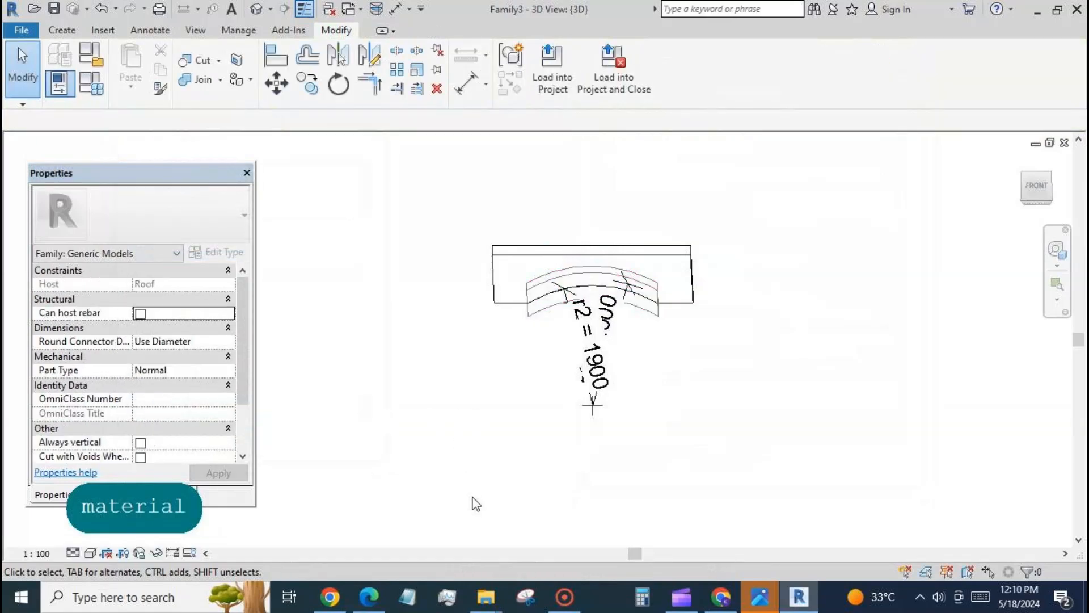
Step: Change the 3D view's visual style so the roof and arched band display with filled, lit surfaces
shift+middle_drag(774, 407, 788, 377)
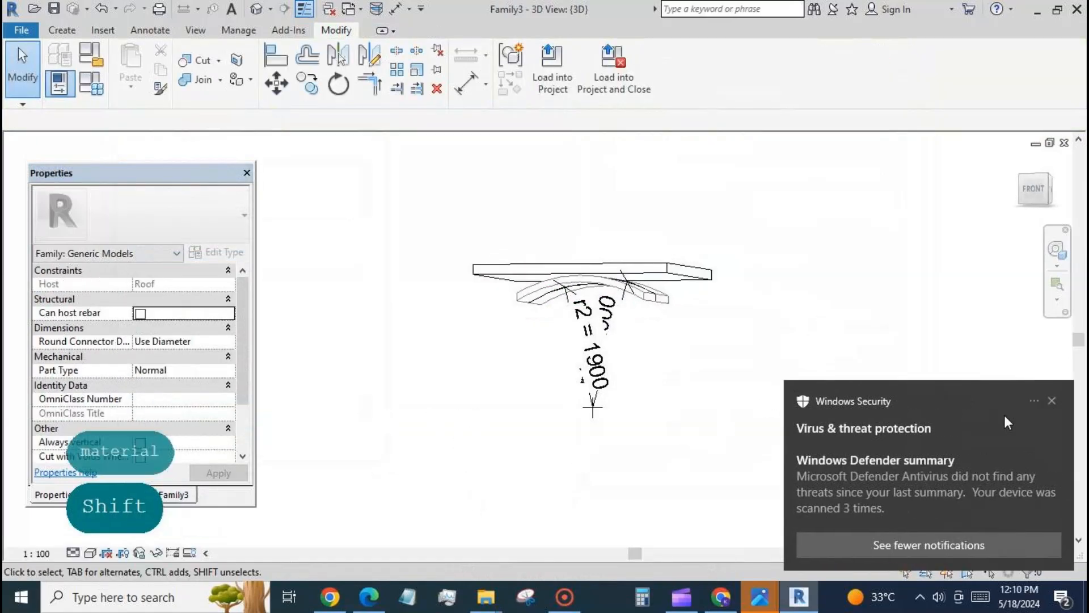
click(1051, 401)
click(90, 553)
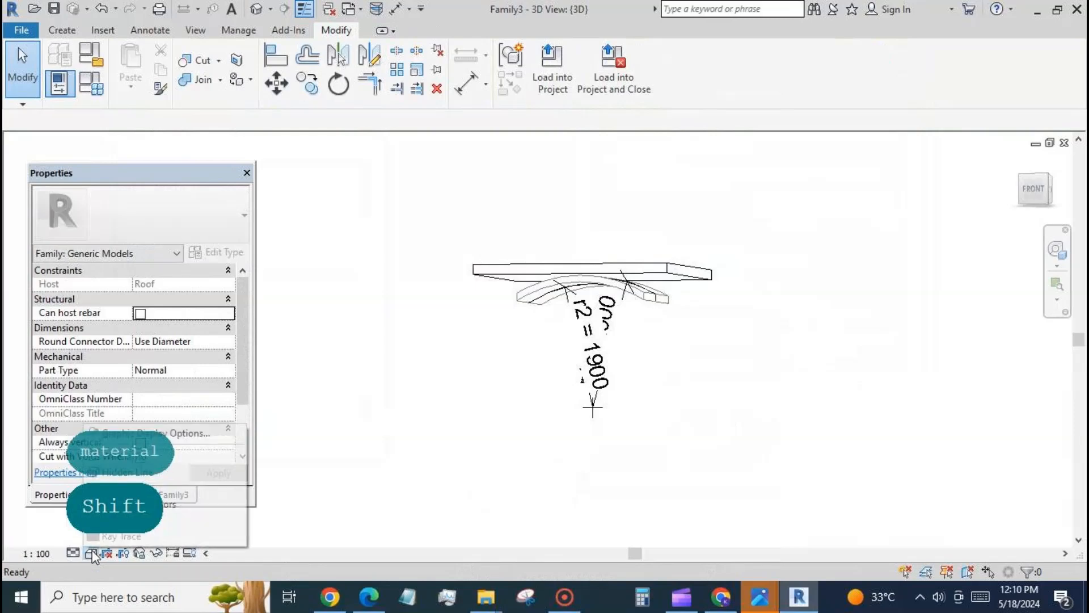
click(170, 516)
shift+middle_drag(504, 486, 527, 318)
scroll(536, 307, up, 4)
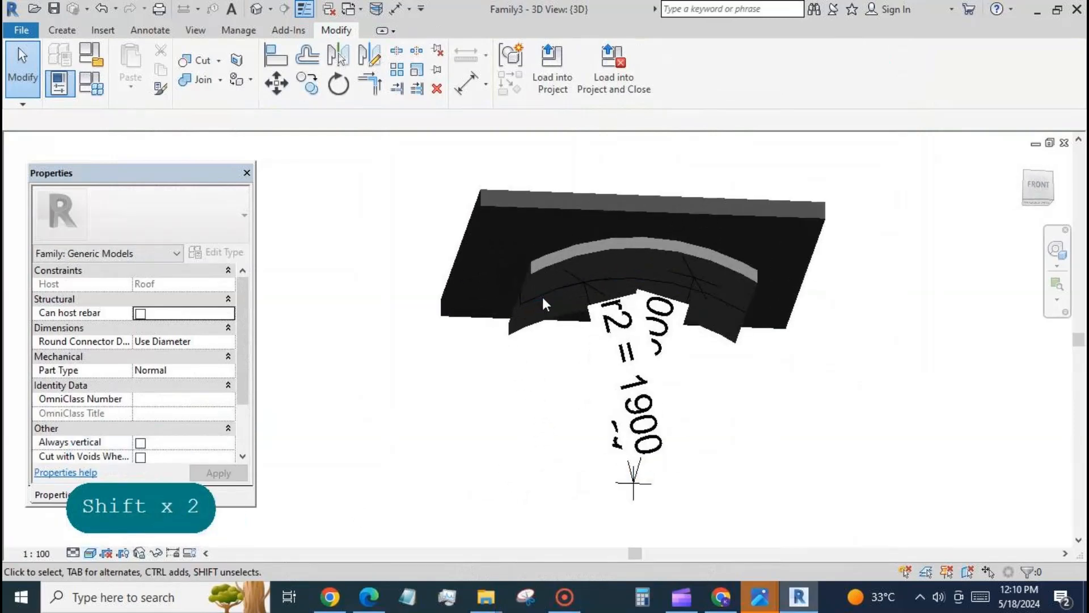
click(550, 291)
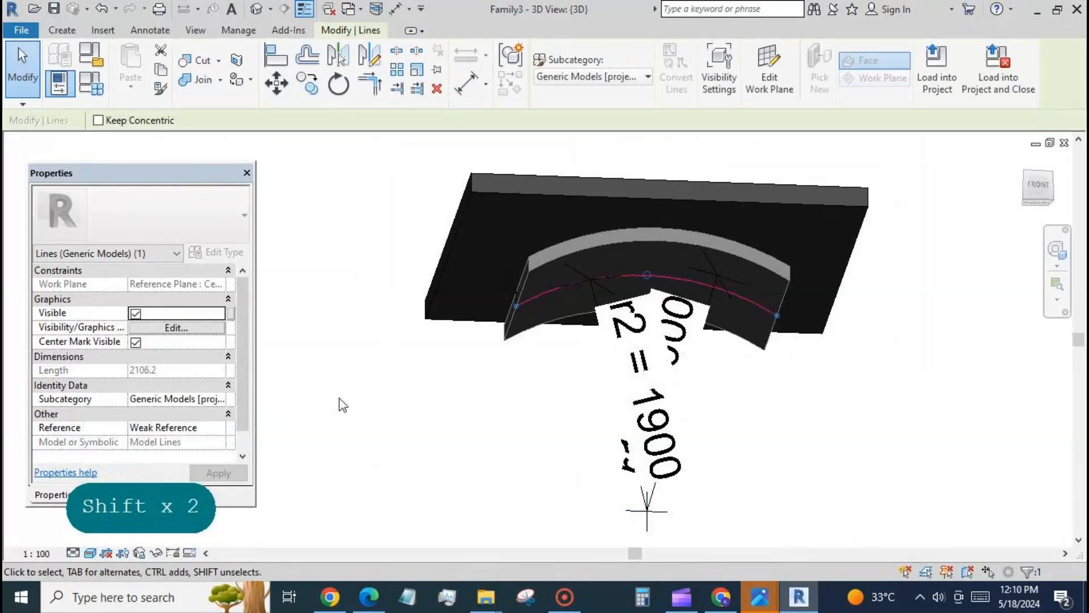
click(345, 369)
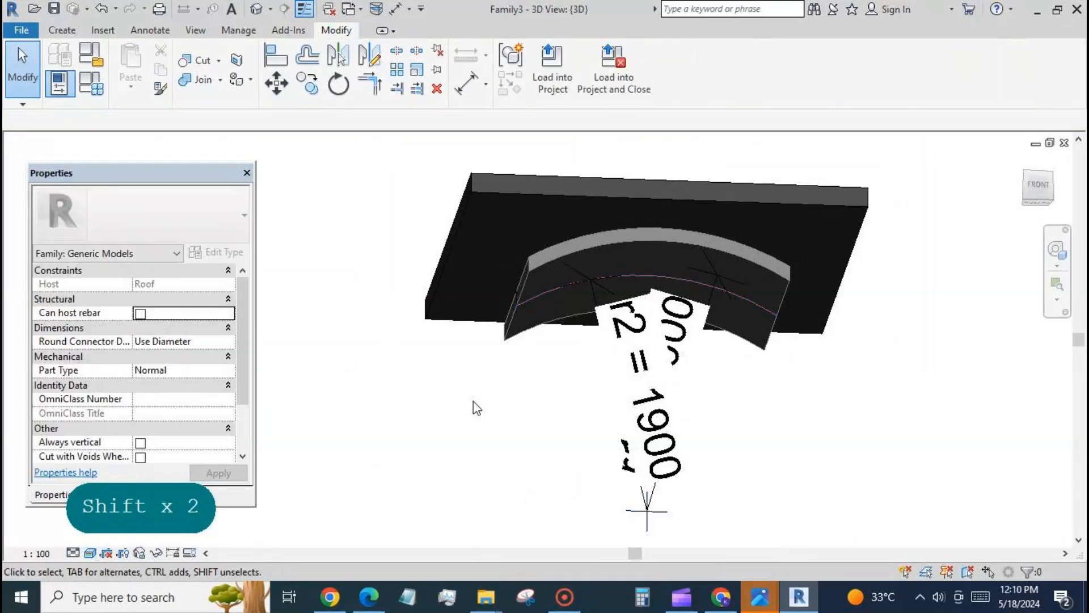
Step: Set the 3D view's scale to 1:20
scroll(385, 251, down, 2)
shift+middle_drag(916, 300, 883, 313)
click(35, 553)
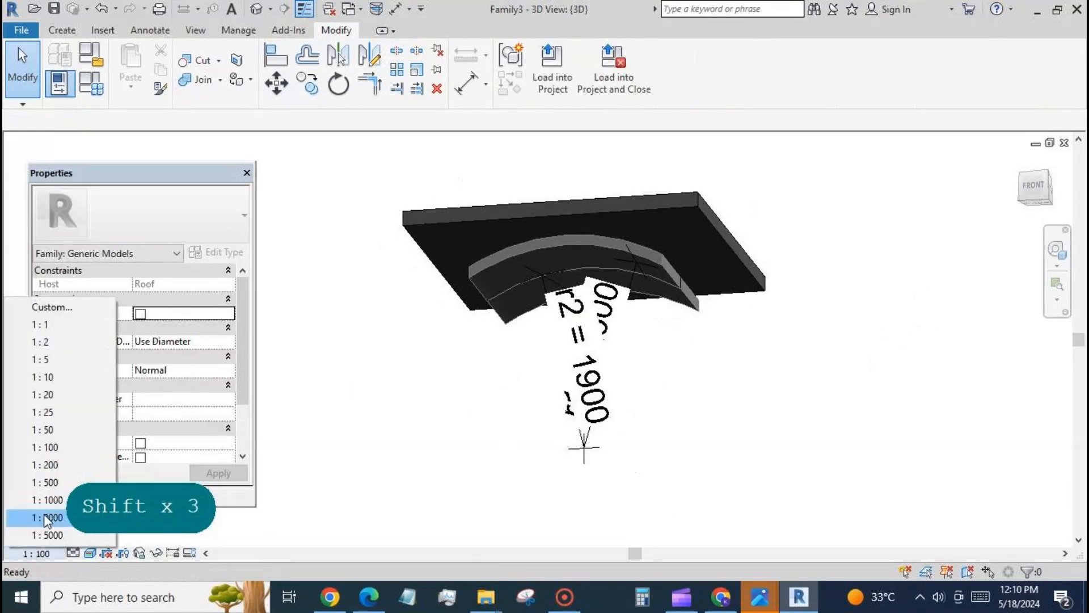
click(91, 394)
click(36, 553)
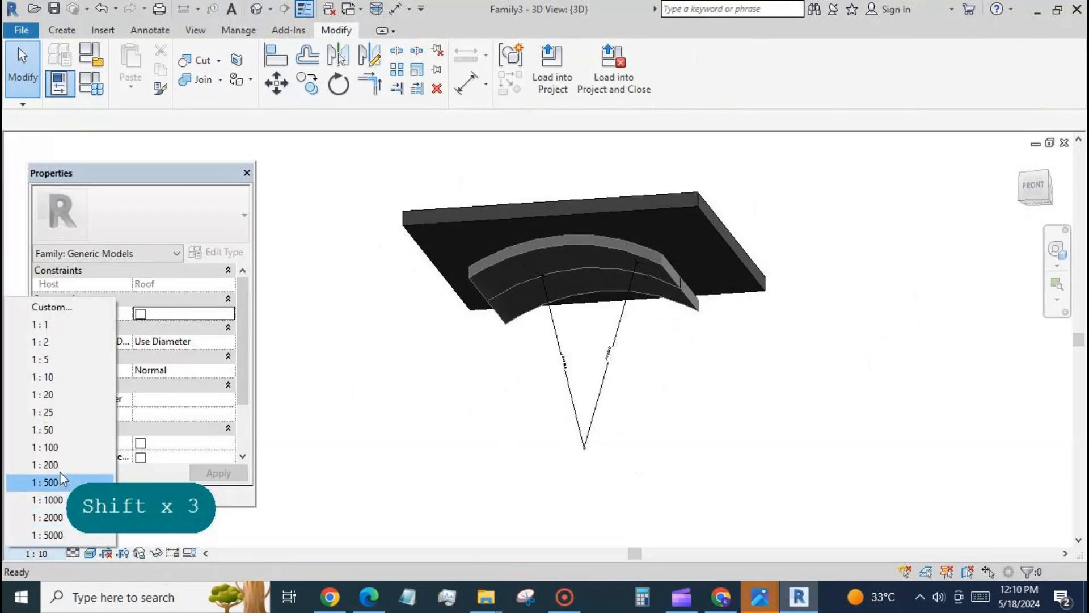
click(90, 393)
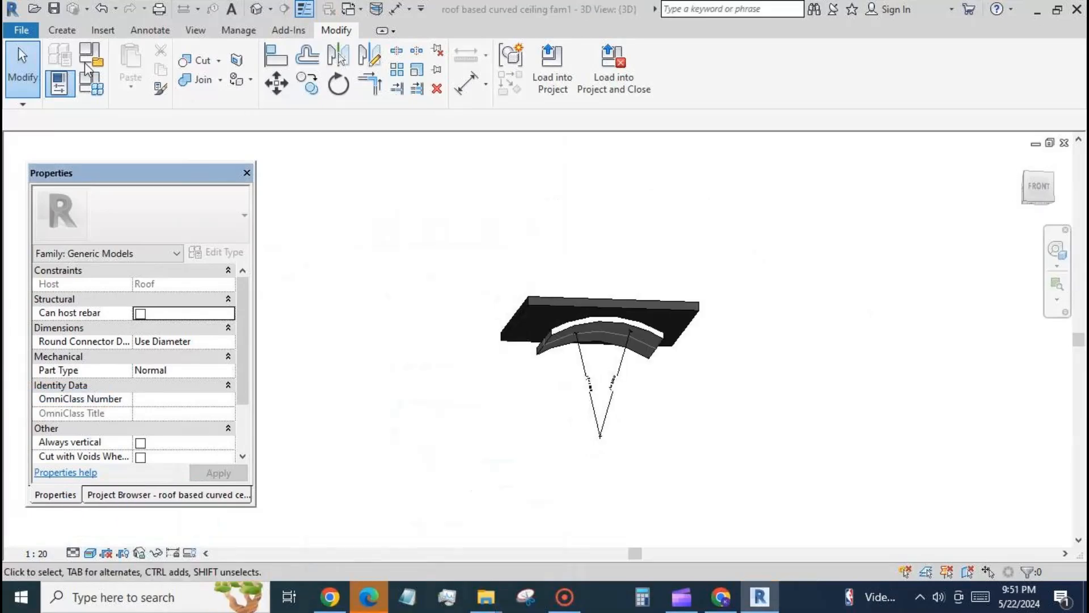
Step: Create a new project from the DefaultMetric.rte template in the US Metric folder
click(21, 29)
mouse_move(17, 91)
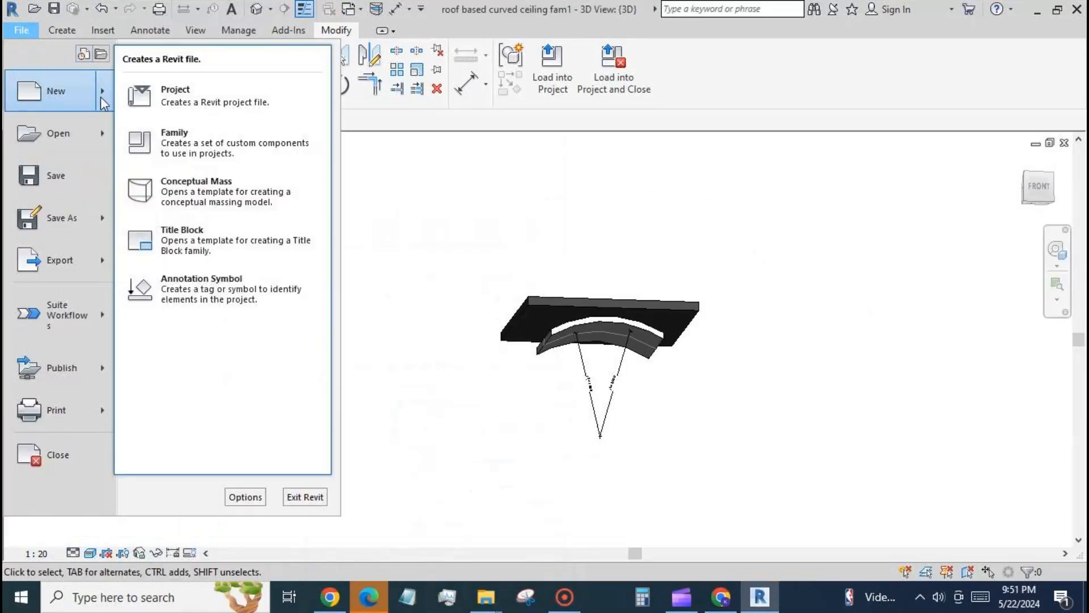
click(283, 95)
click(652, 360)
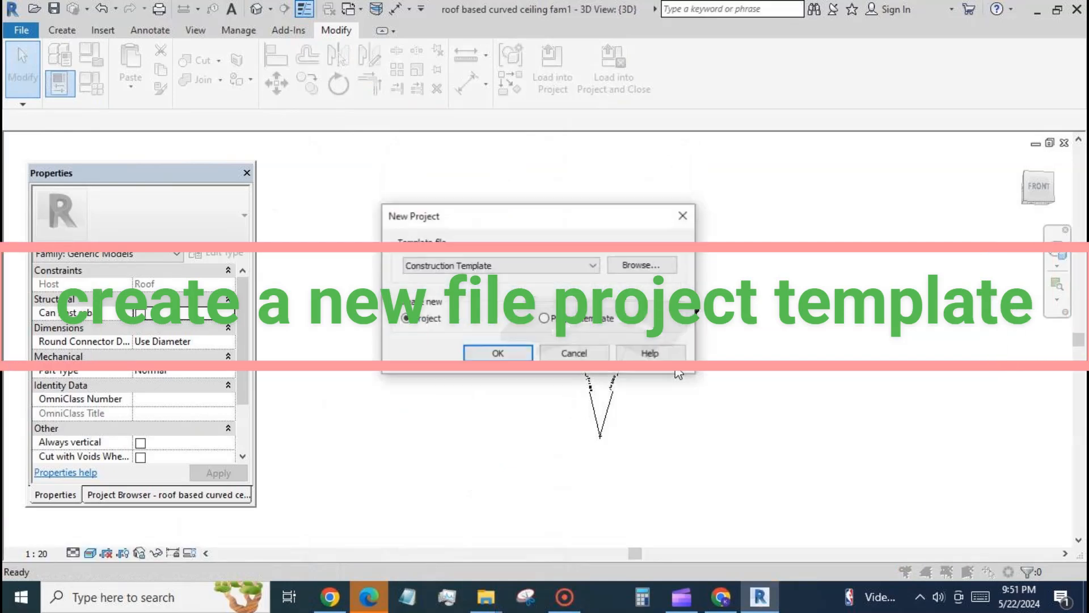
click(631, 264)
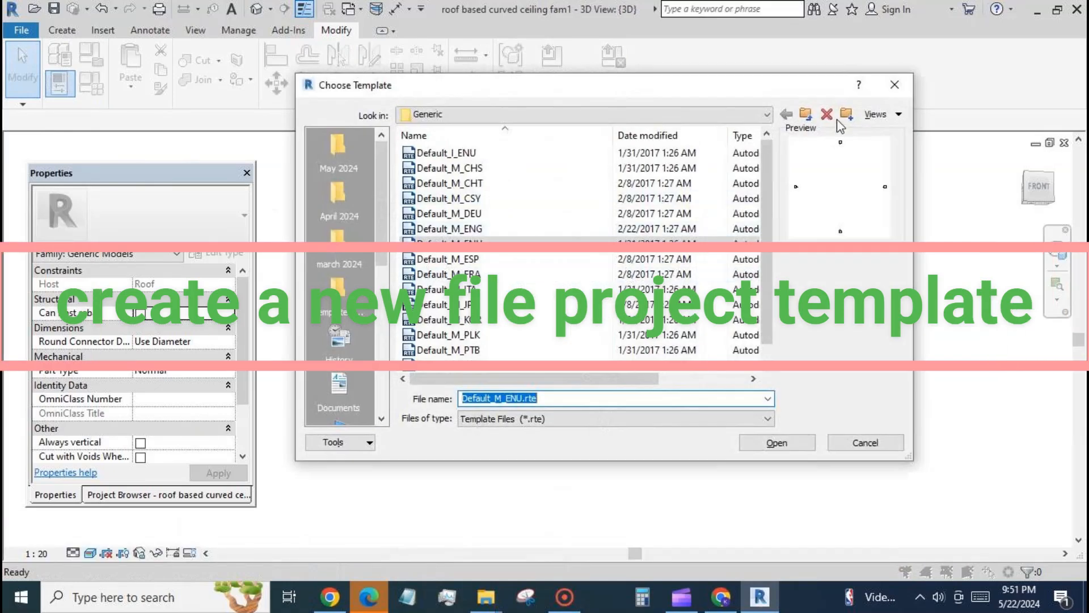
click(806, 114)
double_click(467, 201)
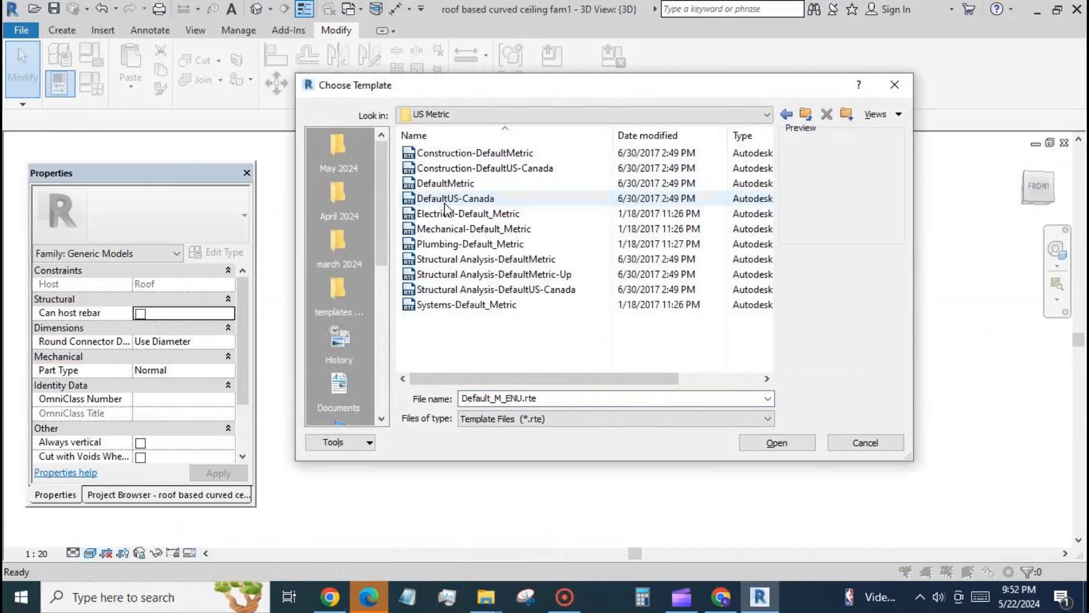
click(451, 183)
click(771, 443)
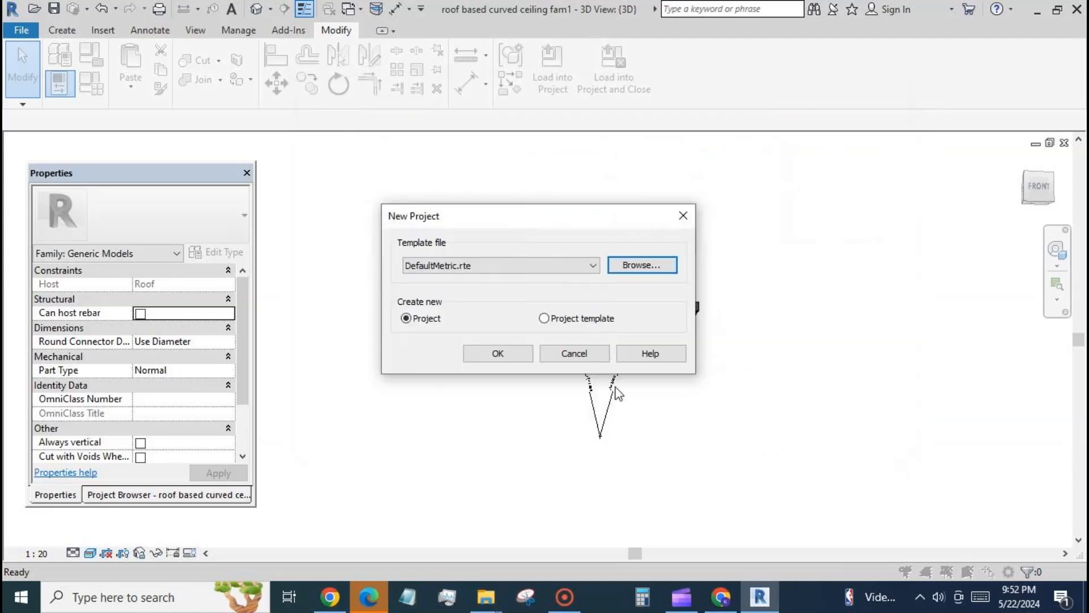
click(524, 359)
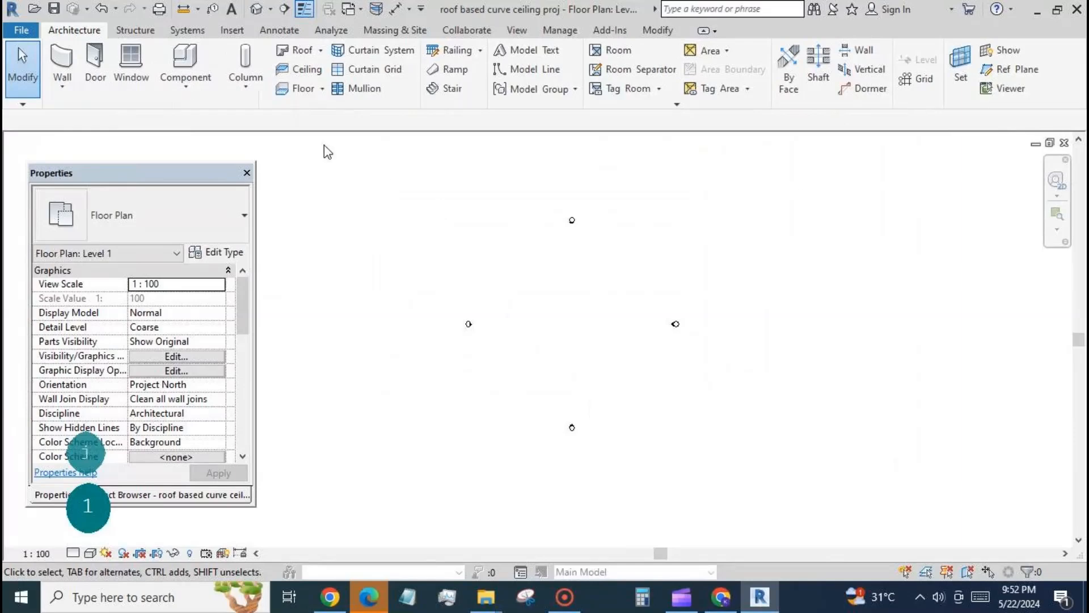
Step: Draw a rectangle of Generic - 200mm walls in the Level 1 floor plan, between the elevation markers
click(62, 62)
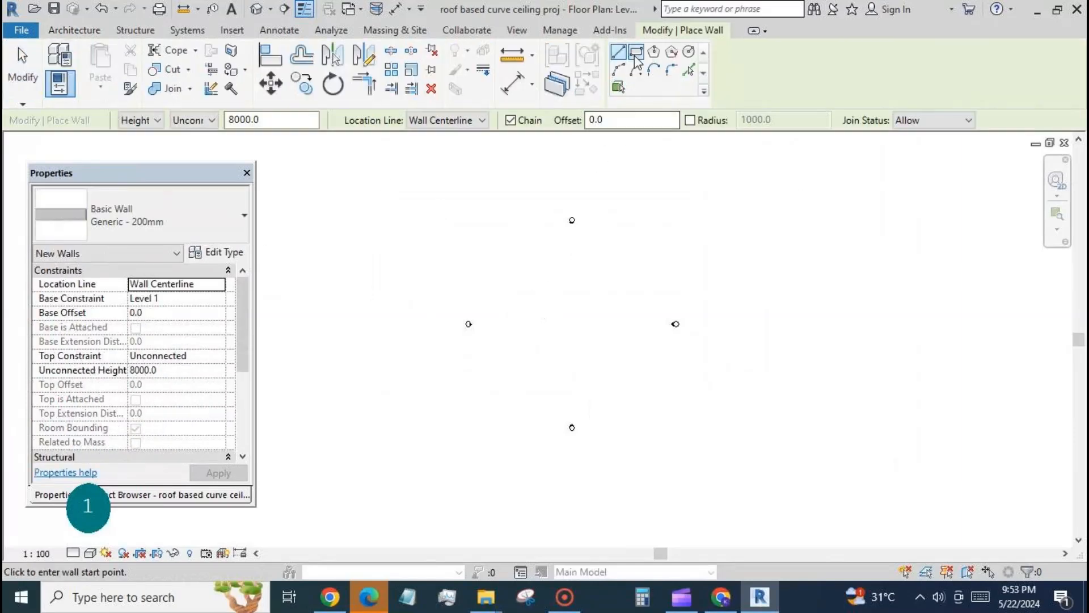
click(636, 52)
click(547, 297)
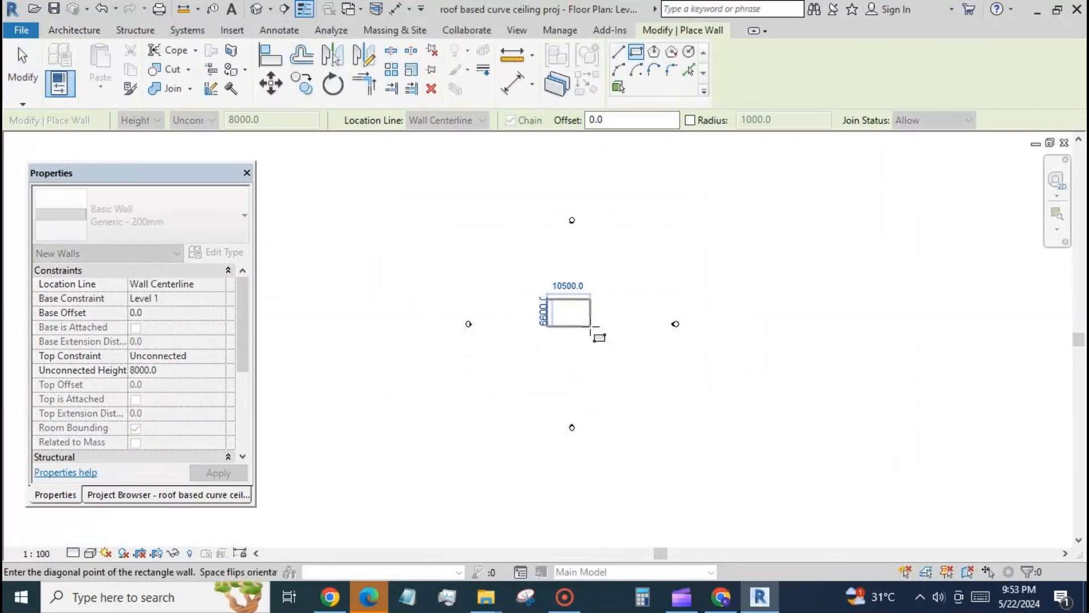
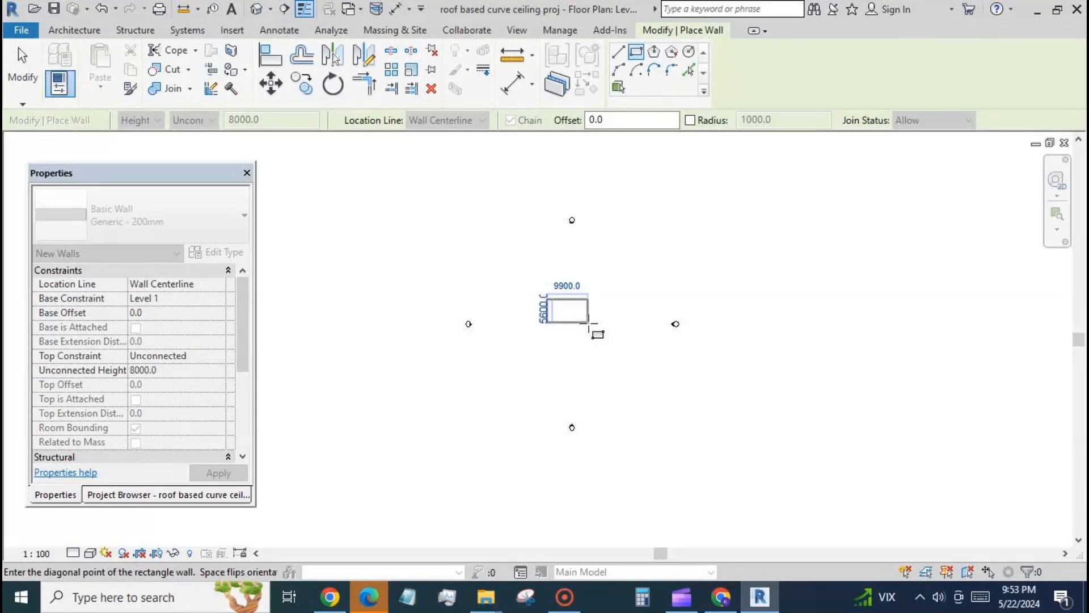
Step: Finish the rectangle of walls and set its horizontal length to 10000 mm and its vertical length to 6000 mm
click(589, 323)
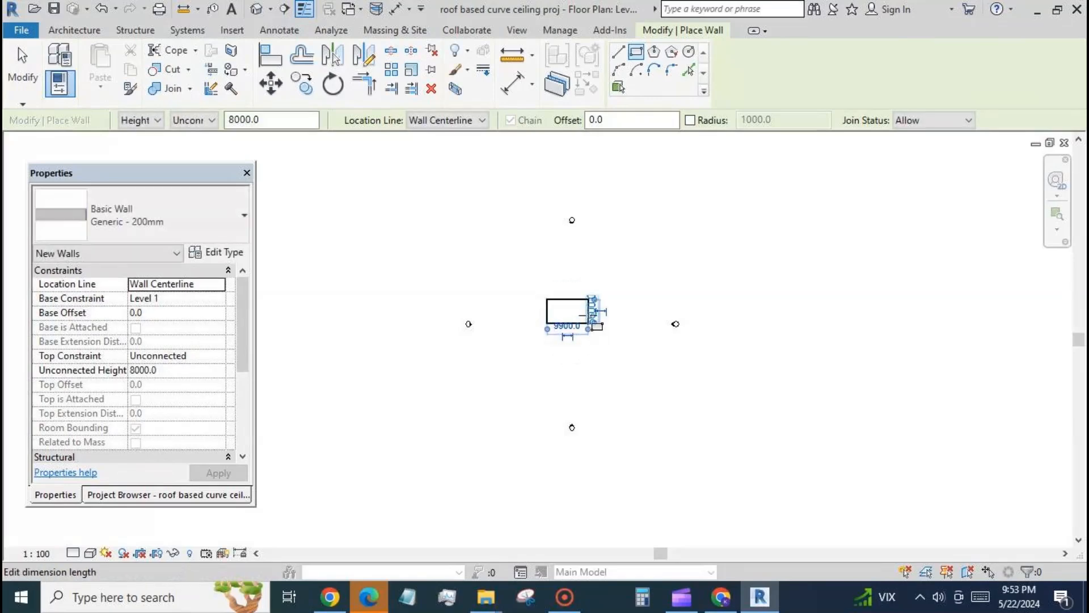
scroll(585, 321, up, 2)
click(561, 351)
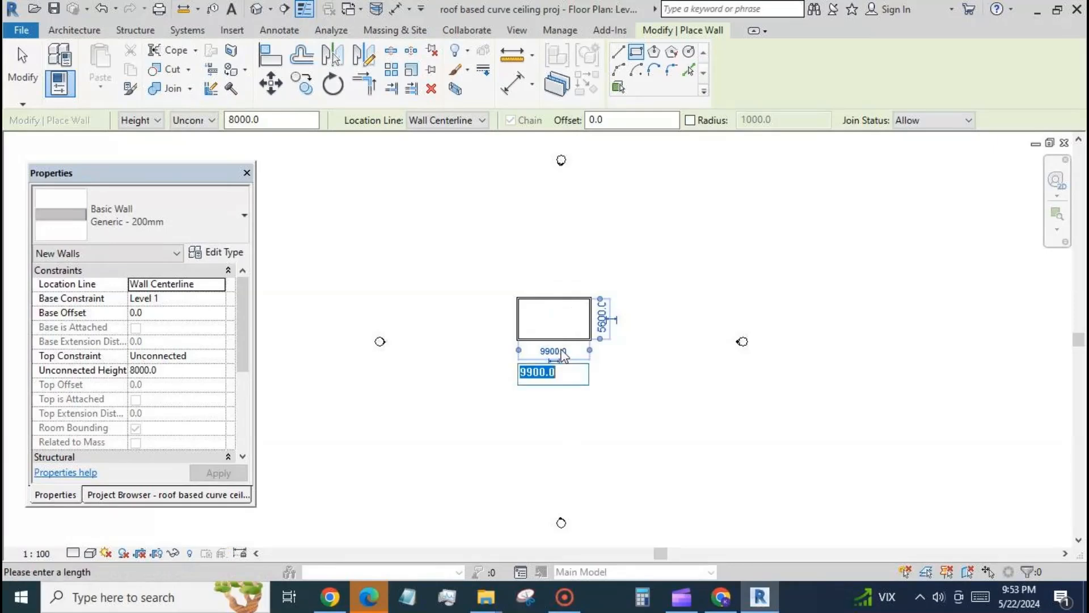
text(10000)
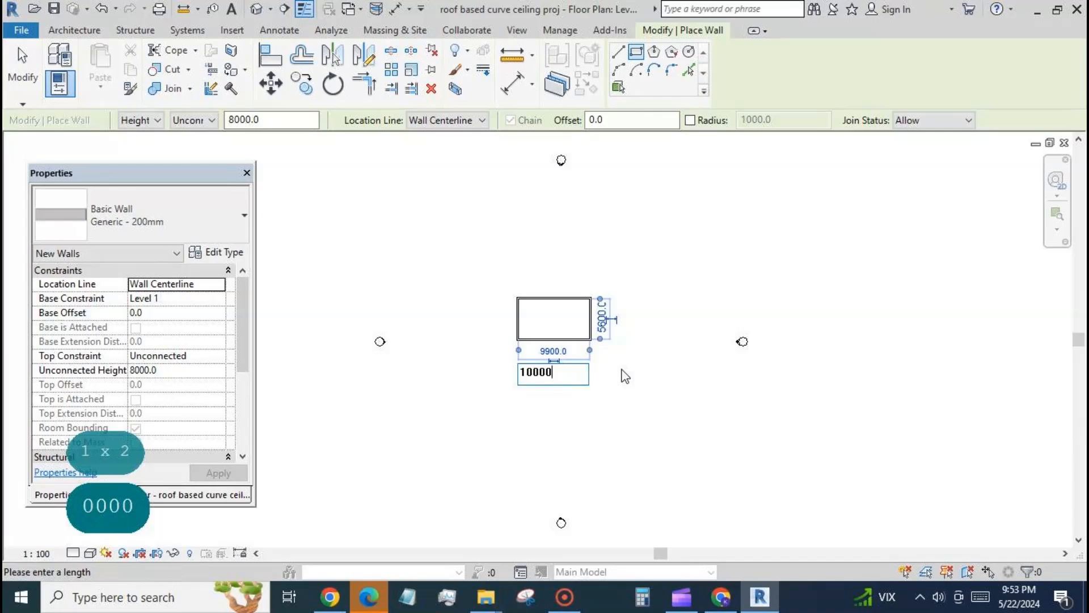
key(Return)
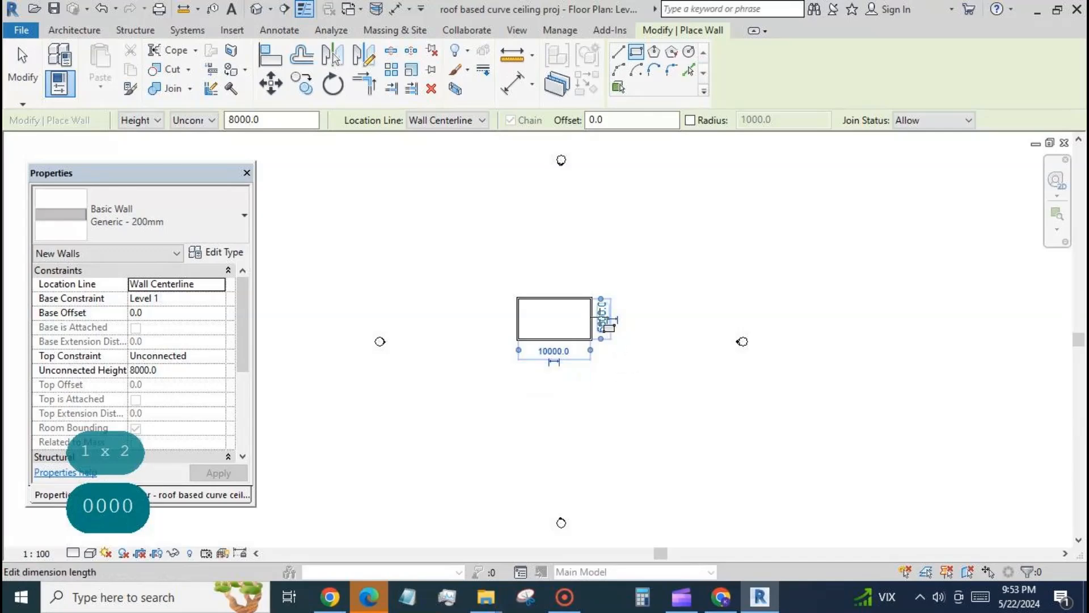
click(606, 325)
text(6000)
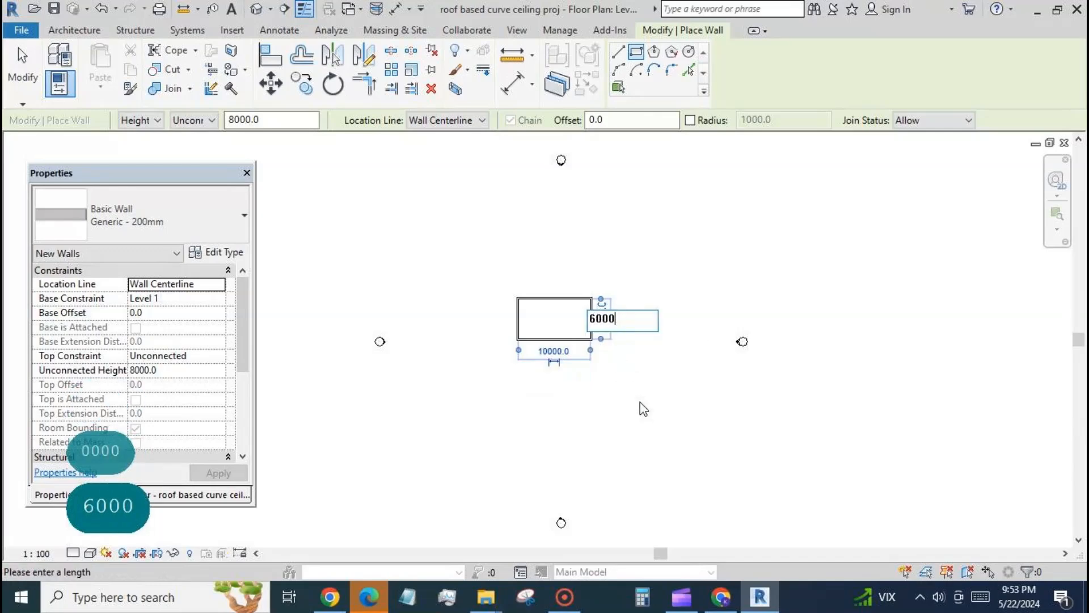
key(Return)
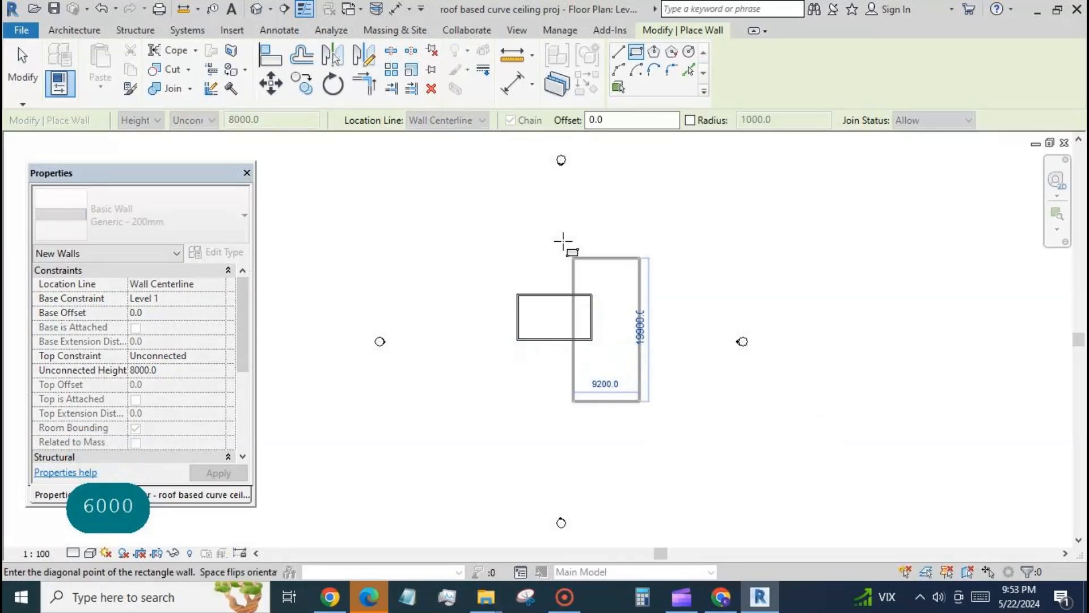
key(Escape)
key(Escape)
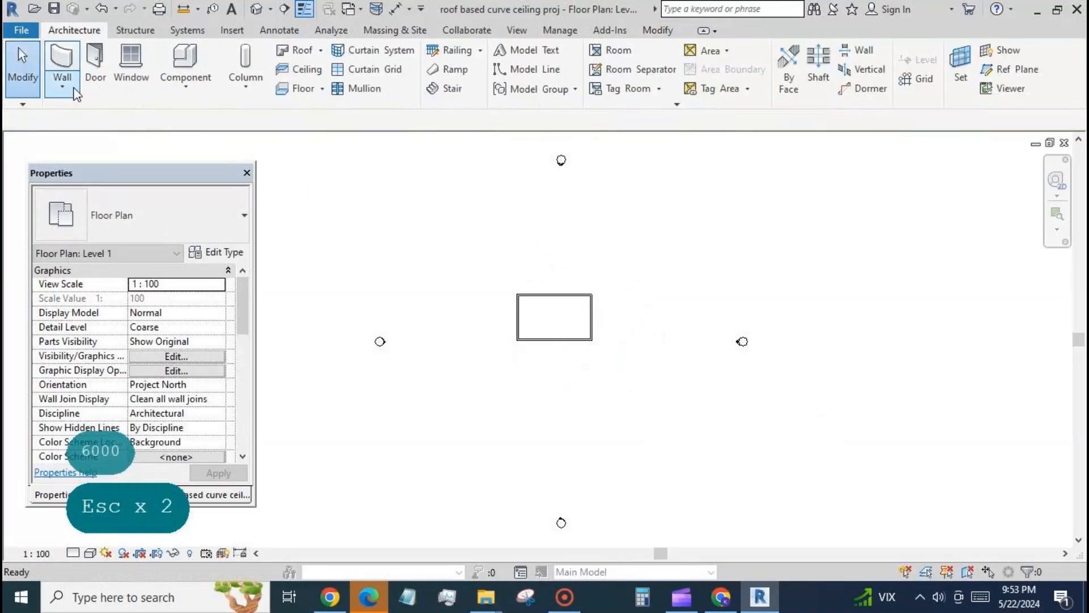
Step: In the default 3D view, constrain the top of all four walls up to Level 2
click(256, 9)
scroll(669, 284, down, 3)
drag(493, 179, 778, 447)
click(219, 356)
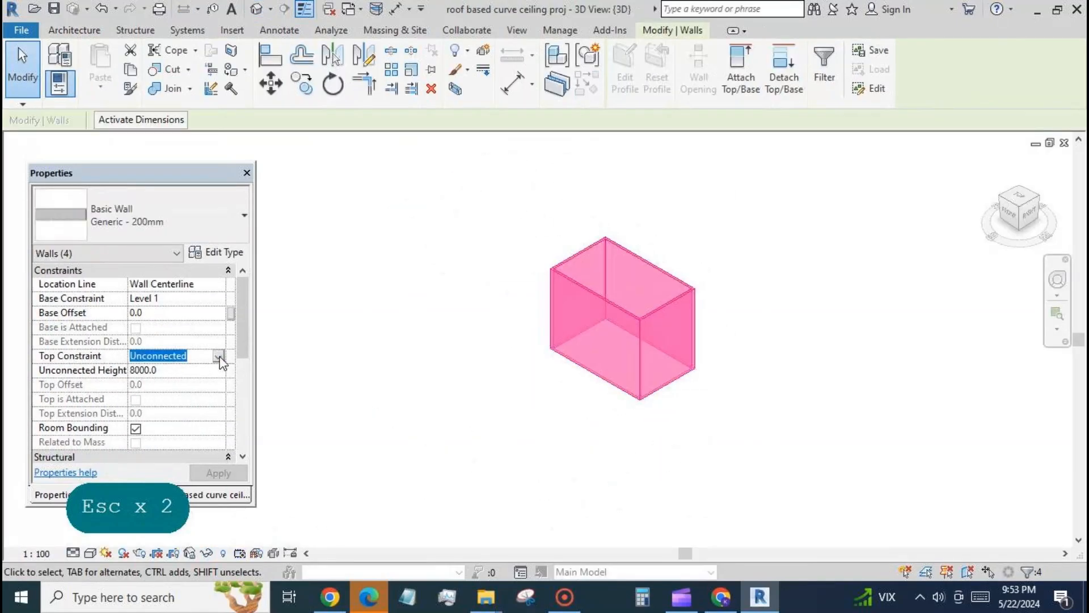
click(220, 355)
click(205, 393)
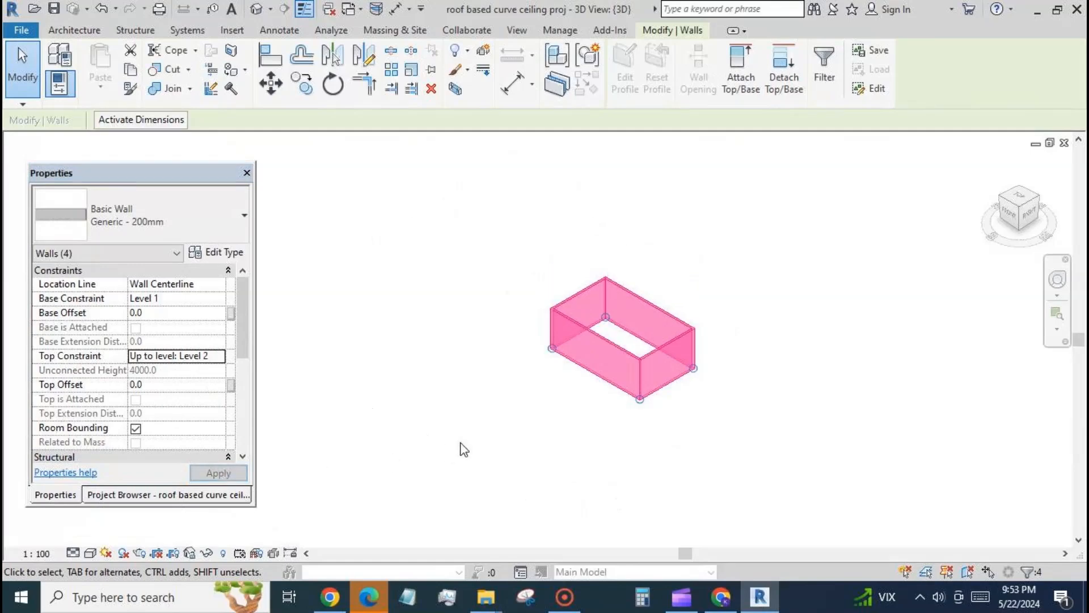
click(465, 436)
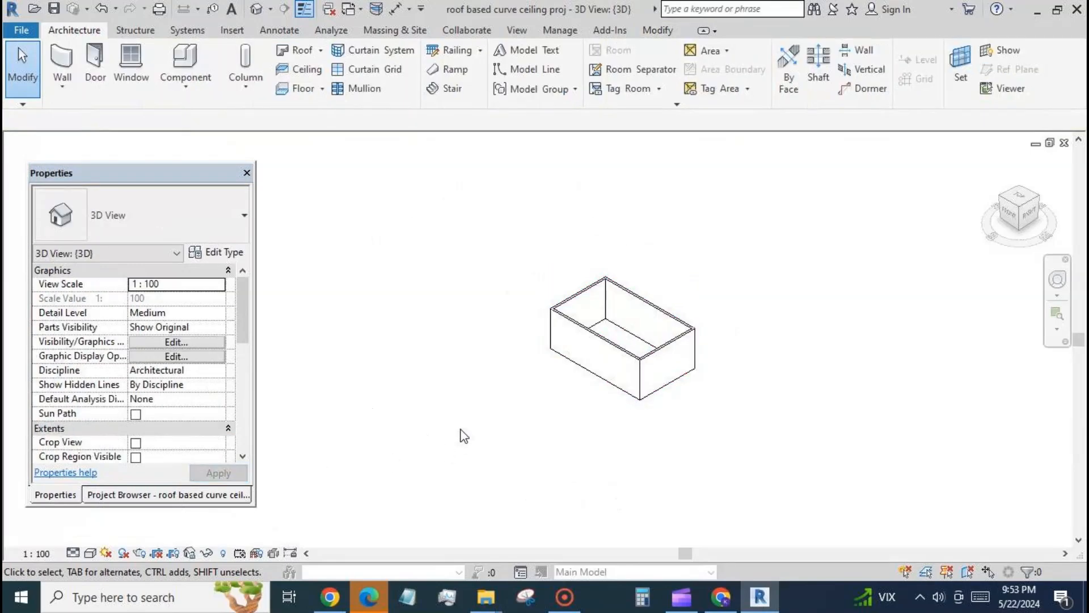
Step: Start a footprint roof on Level 2 and duplicate its Generic - 400mm type as Generic - 400mm 2
click(300, 55)
click(537, 338)
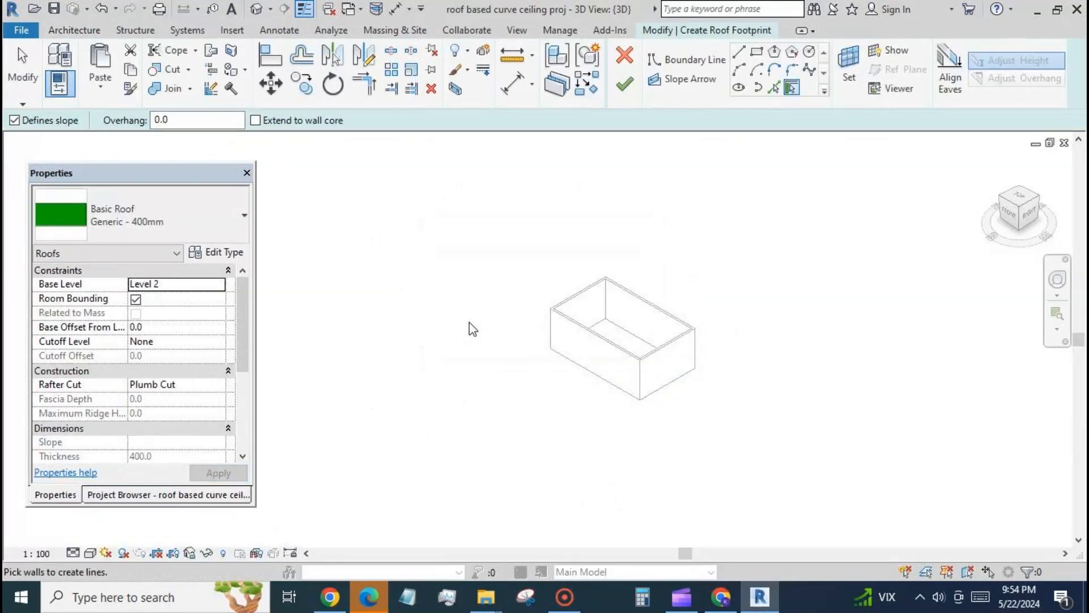
click(217, 251)
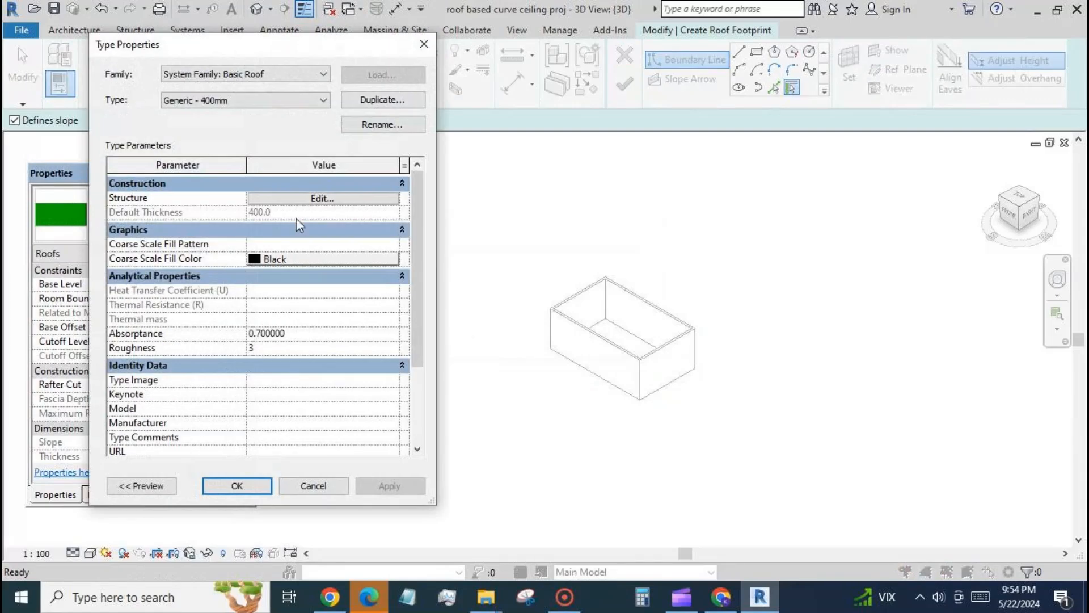
click(376, 101)
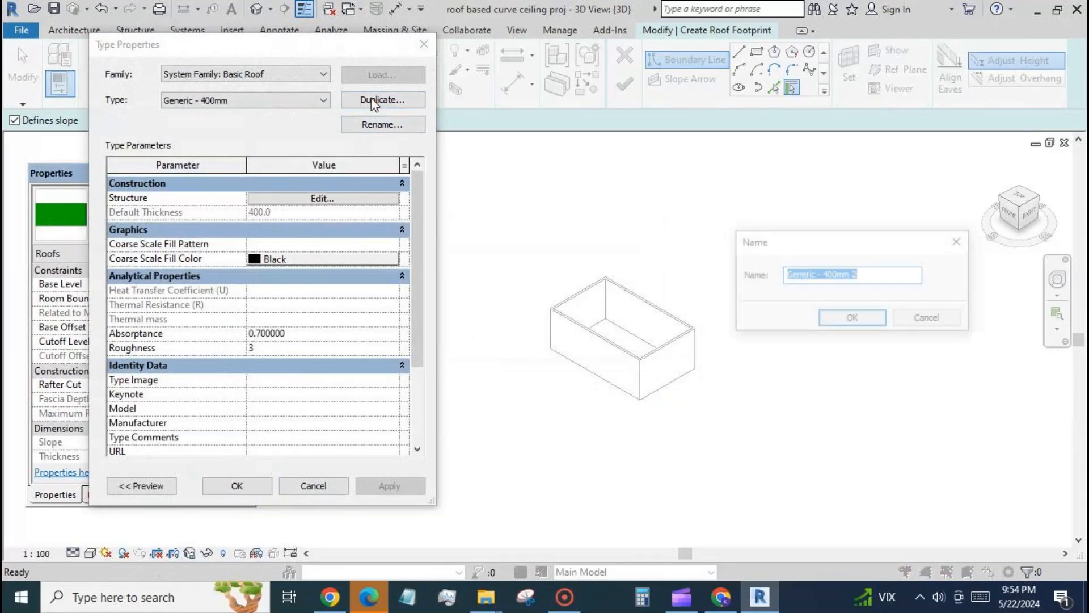
click(839, 315)
Step: Set the thickness of the new roof type's Structure layer to 200 mm
click(341, 199)
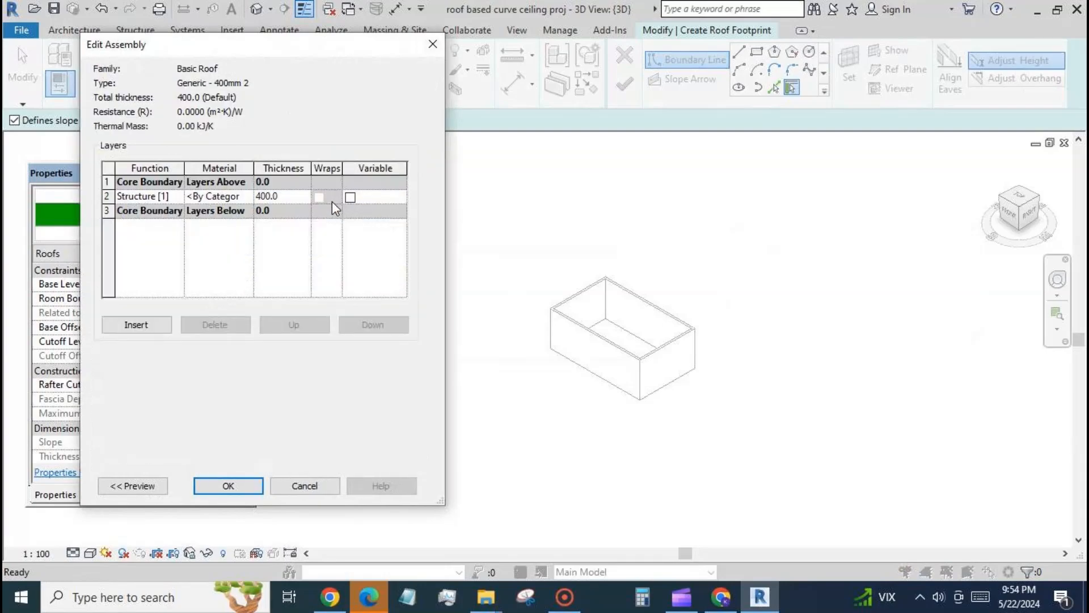
text(2)
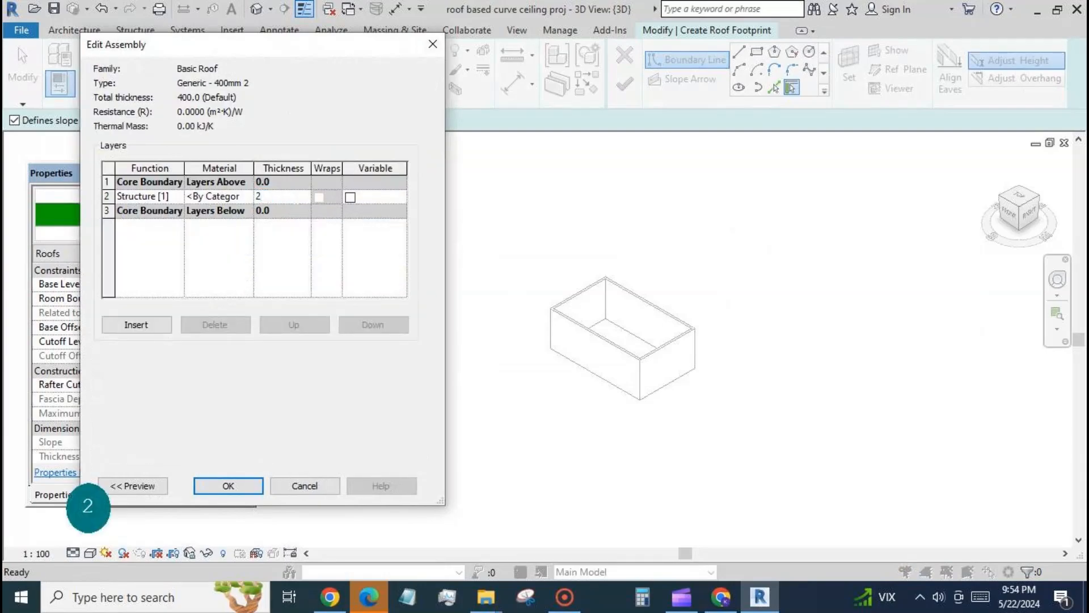
text(00)
Step: Assign the Default material to the roof's Structure layer, with its appearance color set to white (RGB 255 255 255)
click(247, 196)
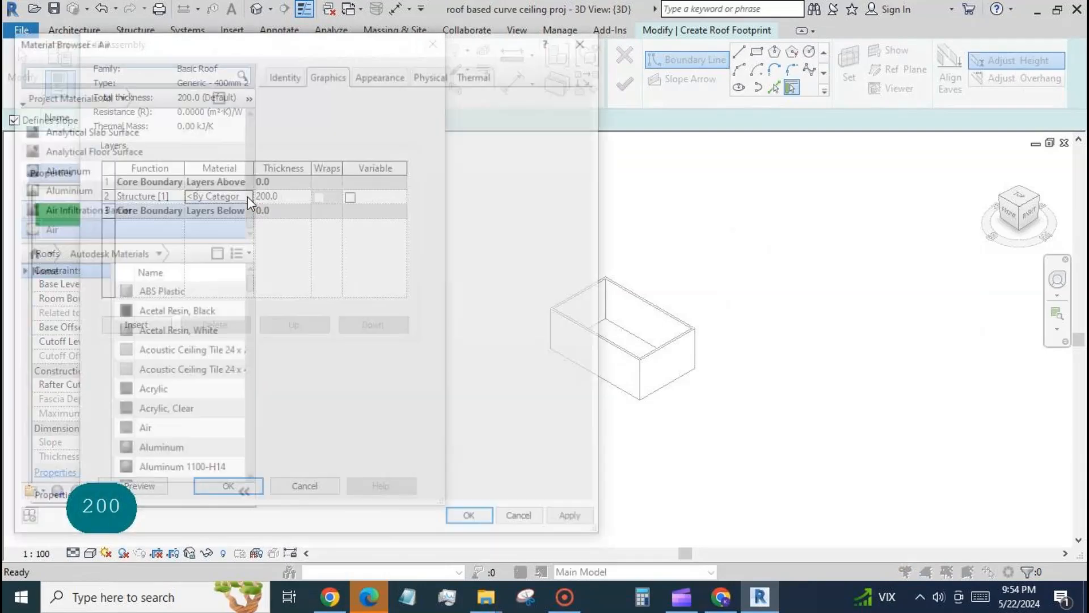
scroll(214, 171, up, 5)
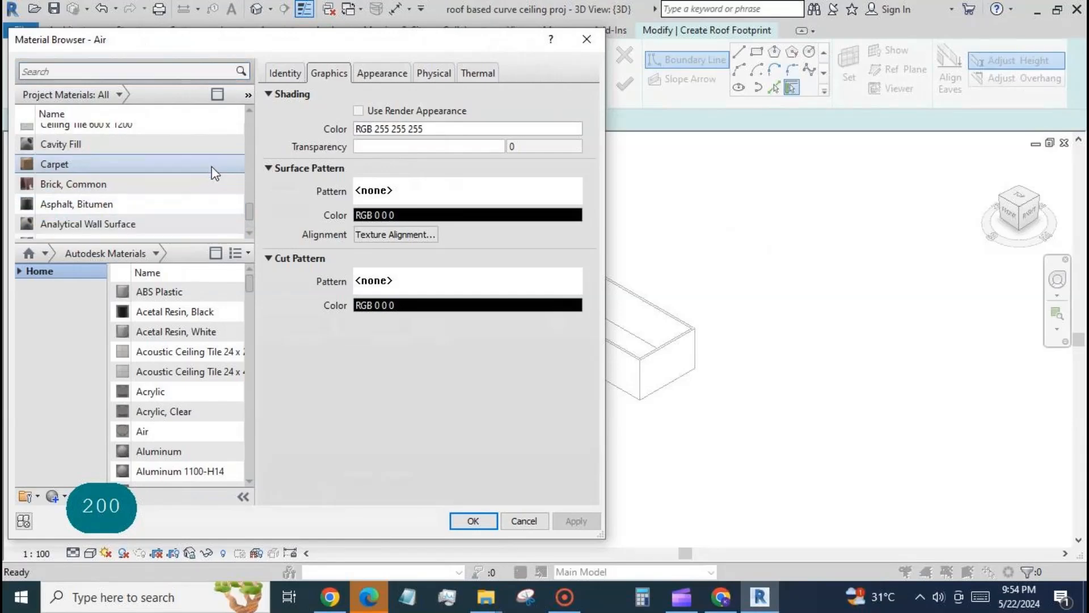
click(205, 212)
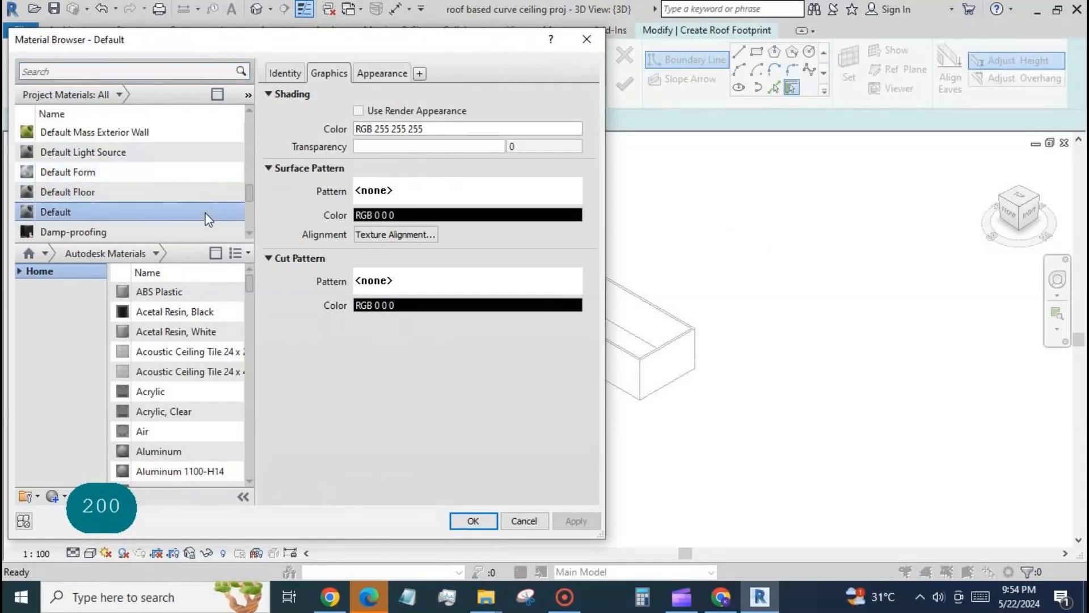
click(374, 74)
click(461, 246)
click(286, 263)
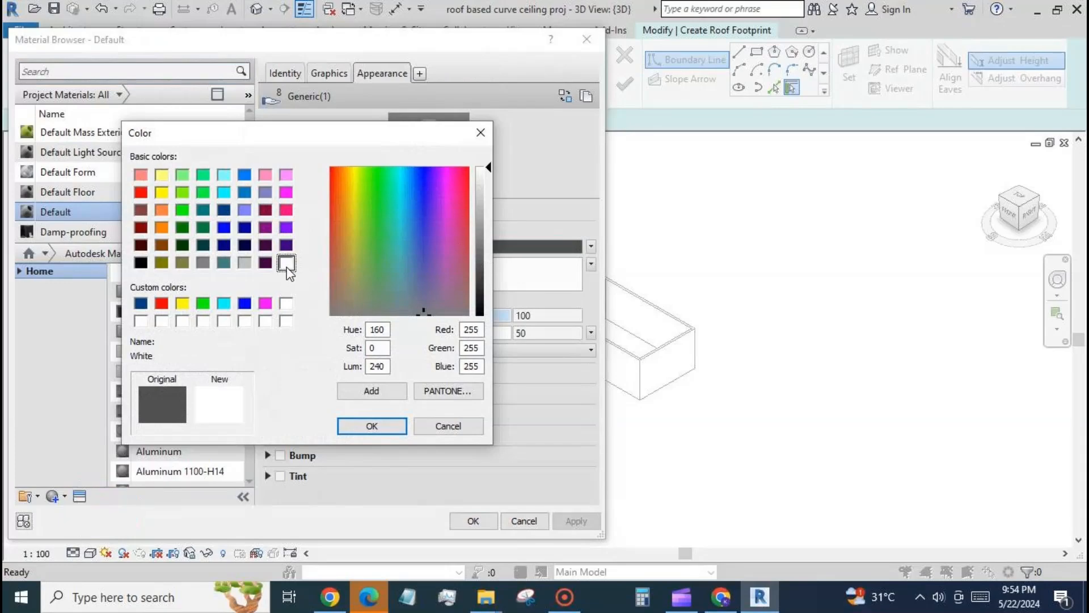
click(372, 426)
click(479, 520)
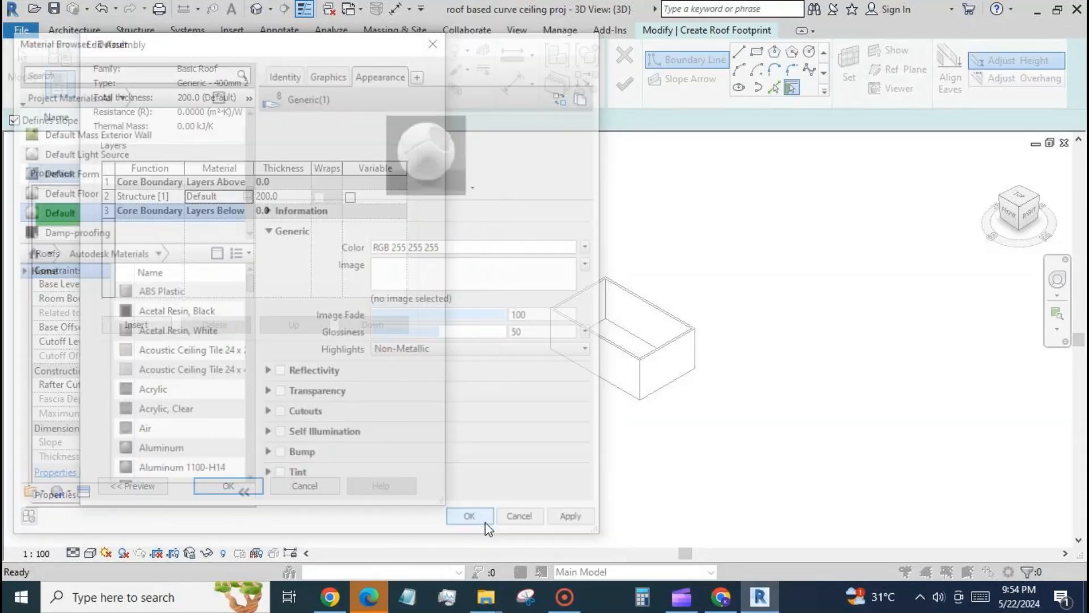
click(230, 486)
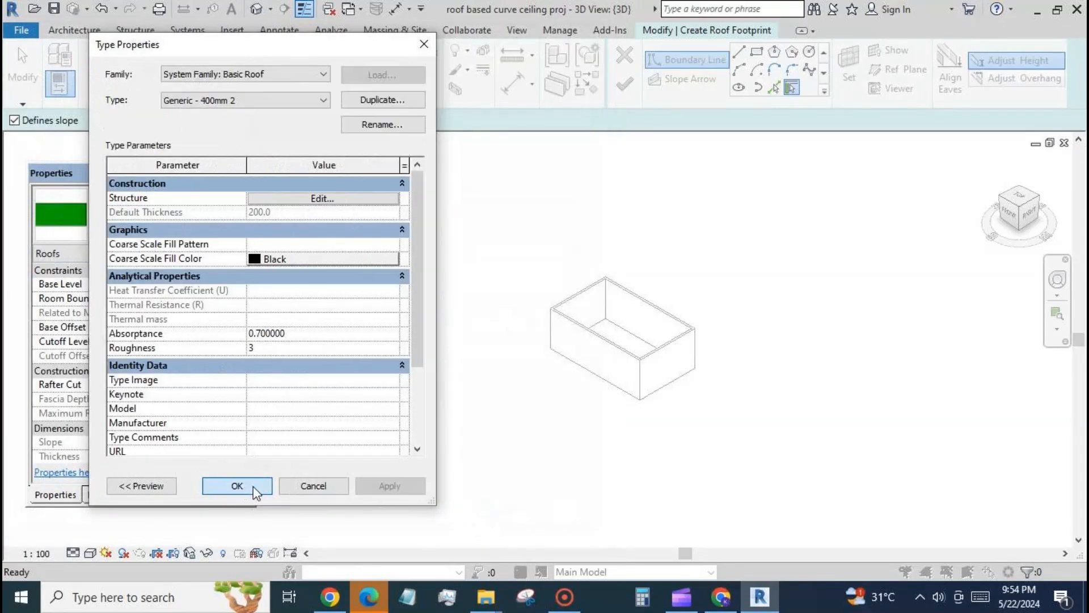
click(238, 486)
Step: Create a flat footprint roof without defined slopes, using all four walls as its boundary
click(624, 84)
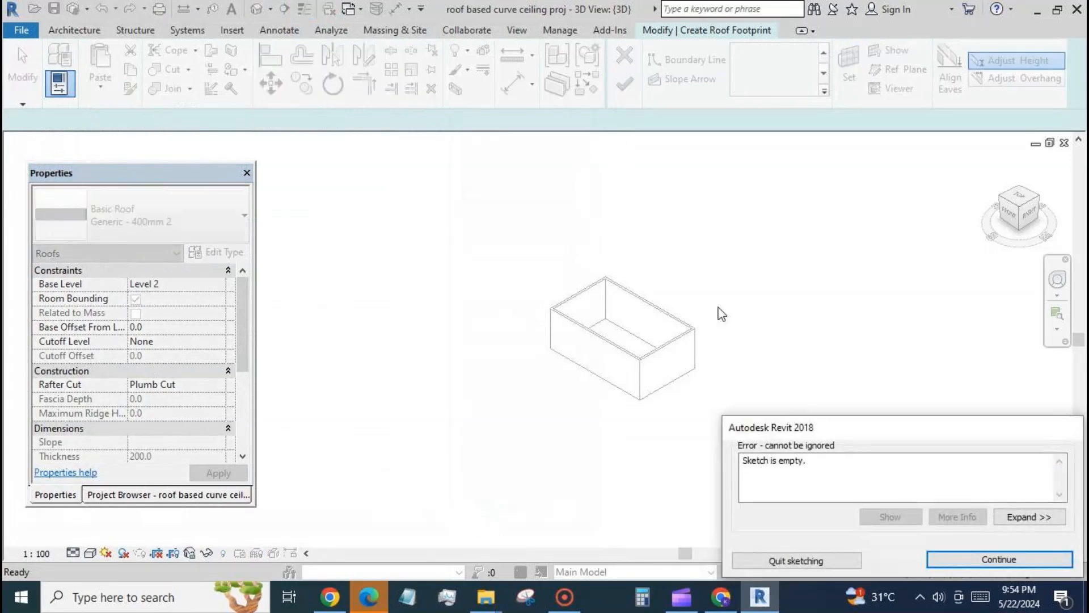
click(966, 558)
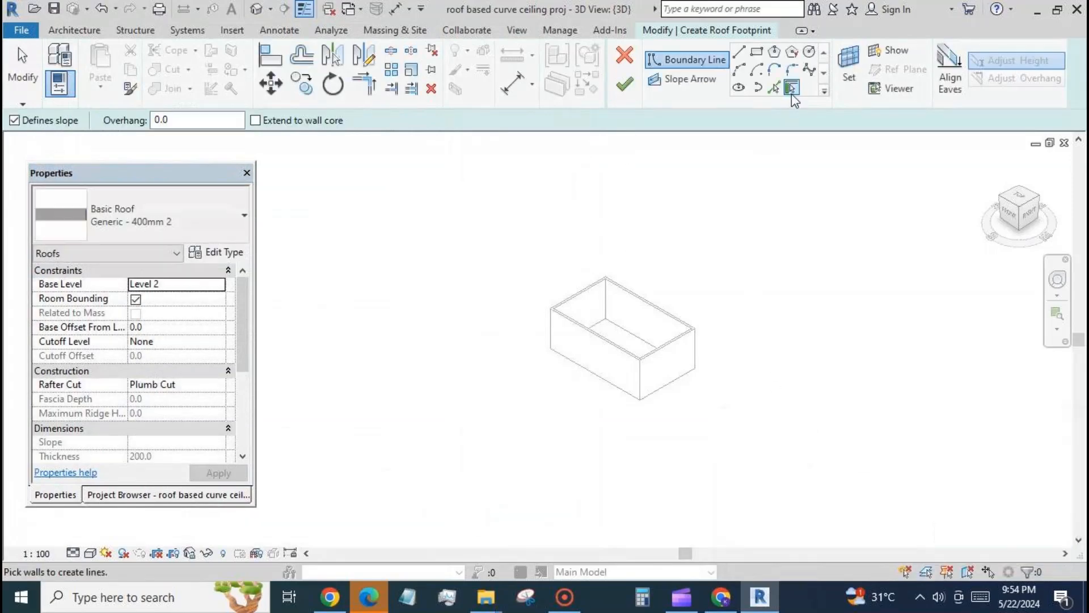
click(791, 88)
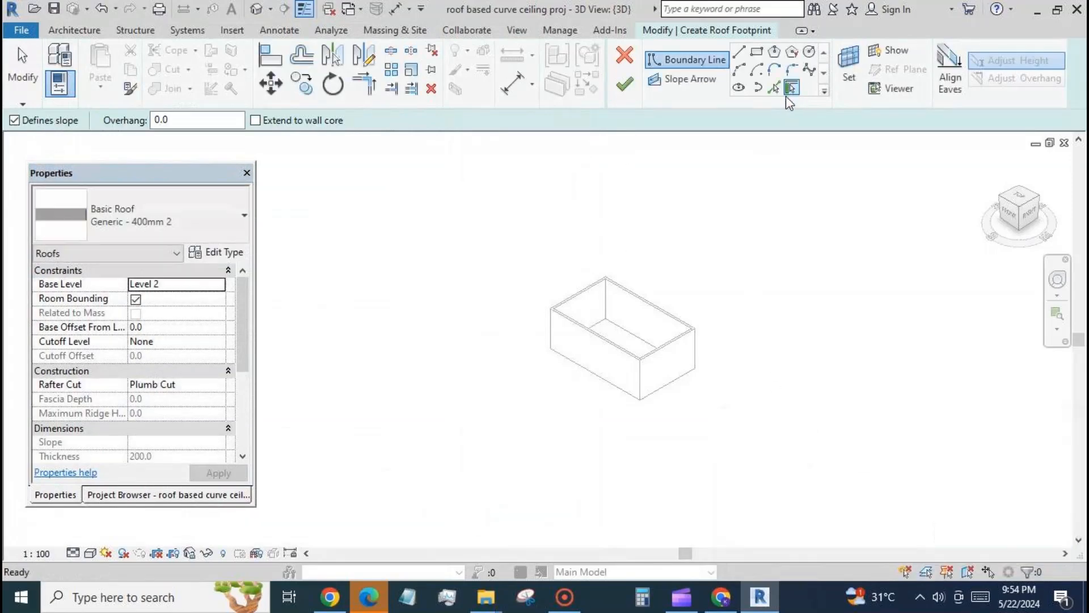
click(14, 120)
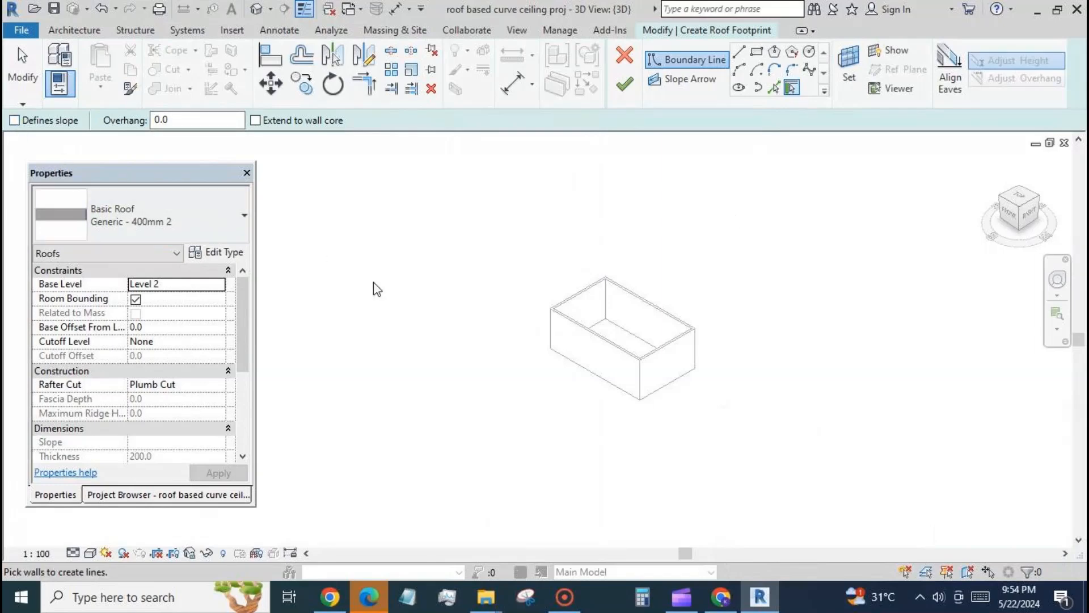
click(577, 301)
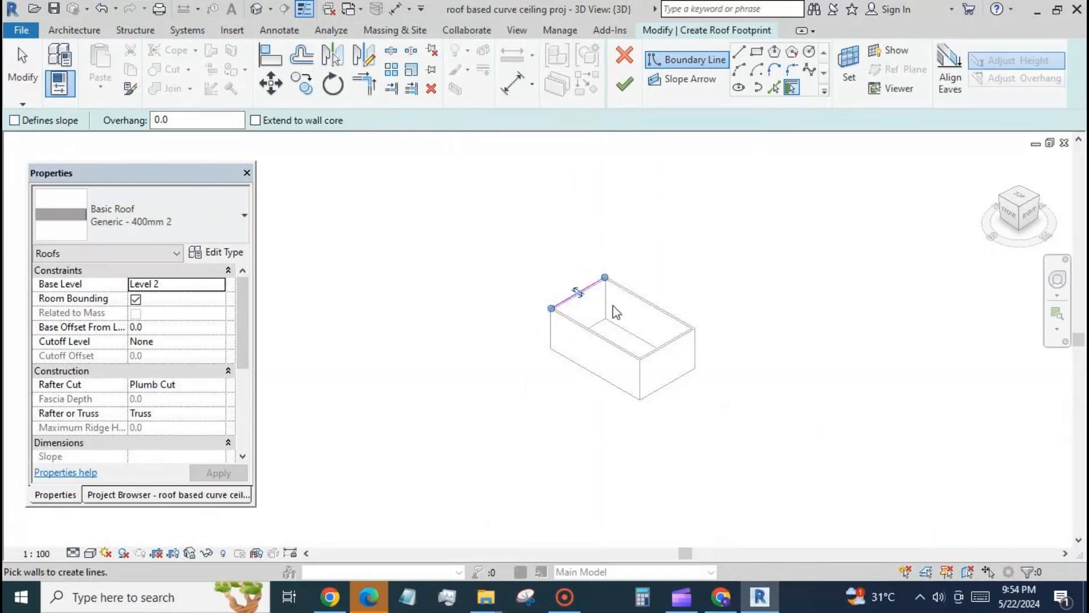
click(700, 340)
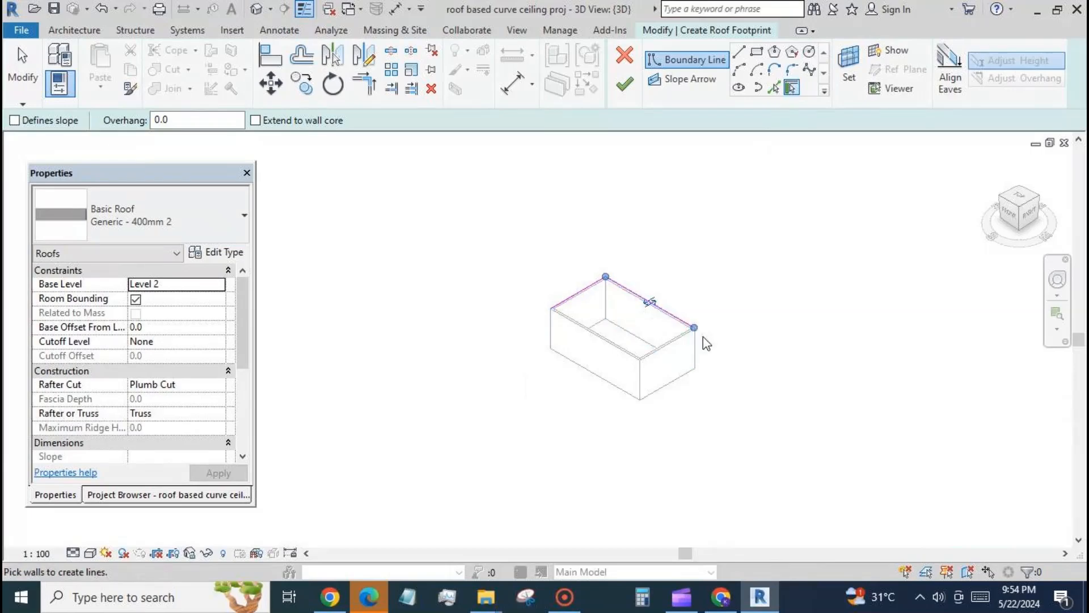
click(675, 347)
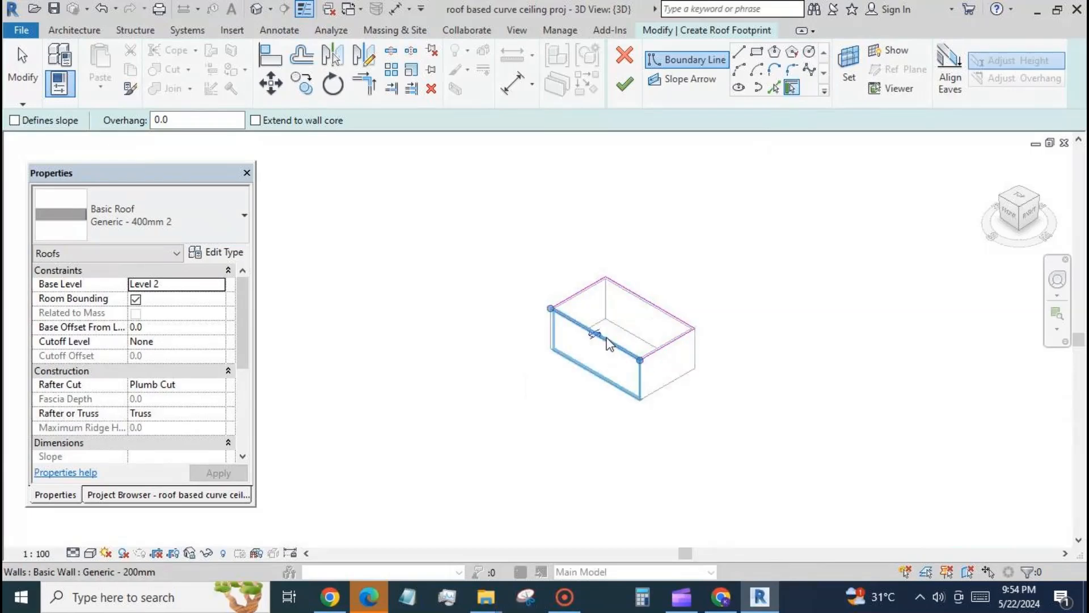
click(609, 344)
click(625, 84)
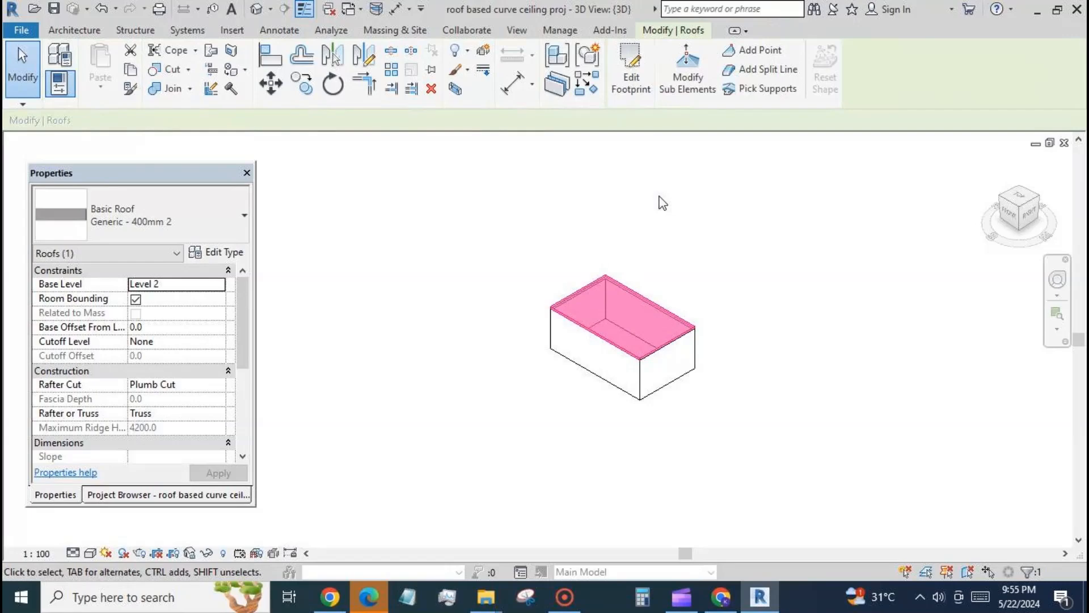
click(663, 203)
Step: Load the roof based curved ceiling fam1 family into roof based curve ceiling proj and place one instance on the roof
shift+middle_drag(723, 421, 761, 284)
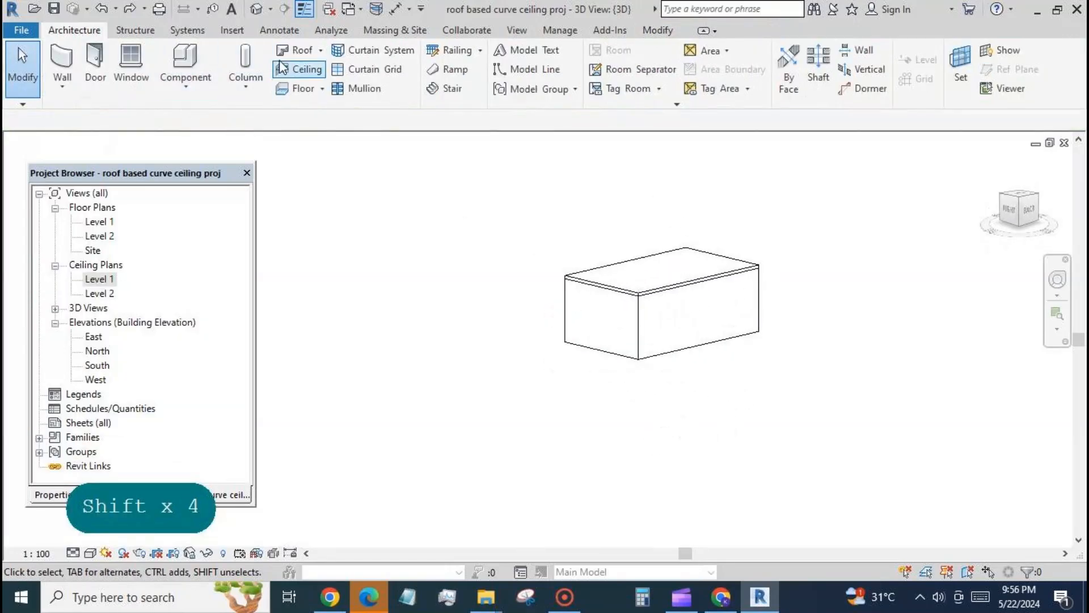
click(359, 11)
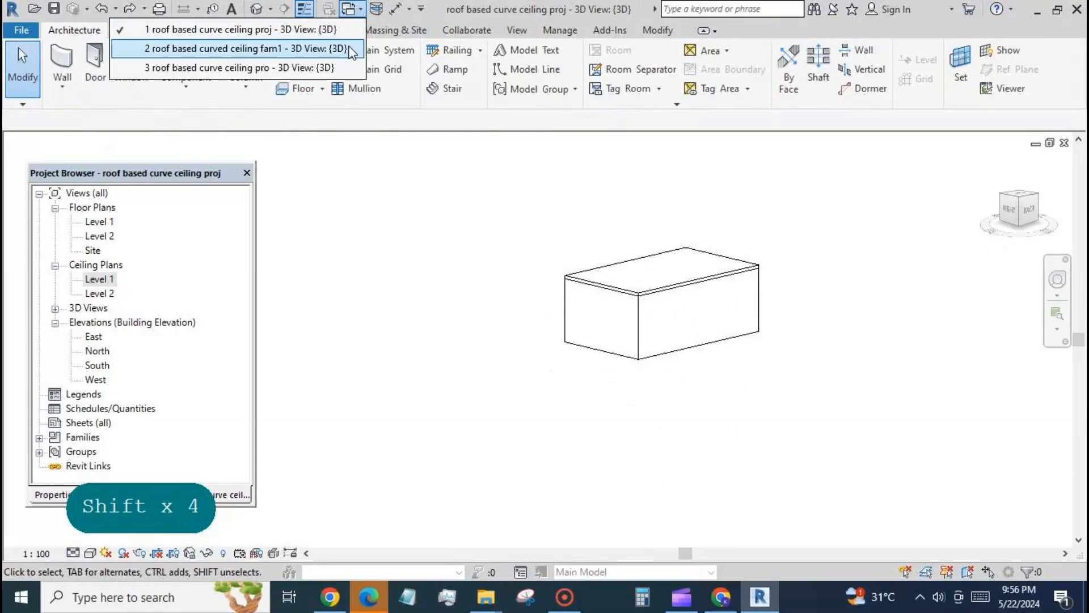
click(349, 46)
click(552, 63)
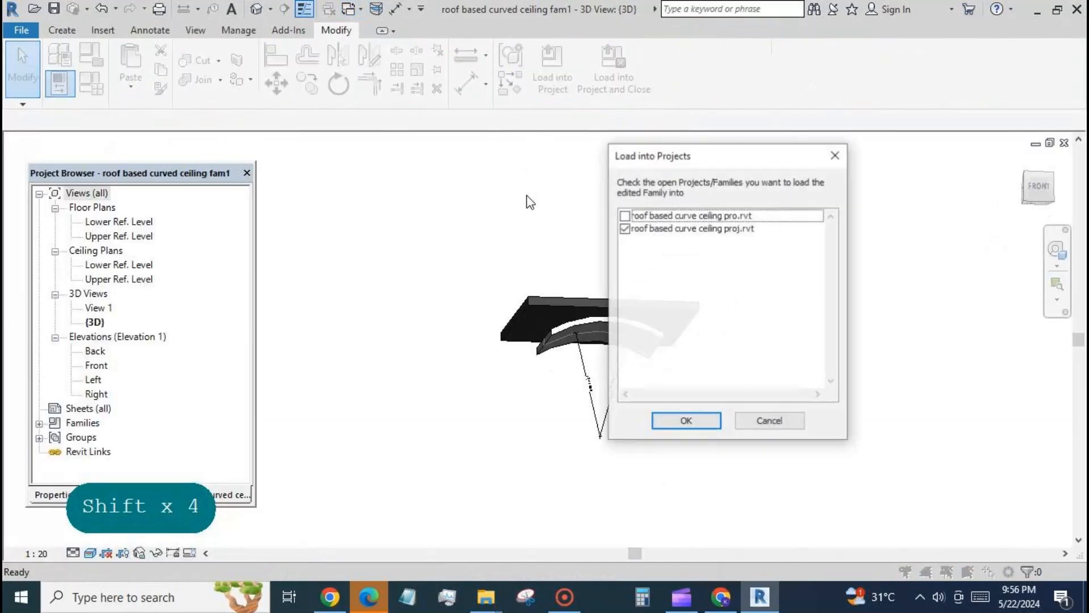
click(687, 421)
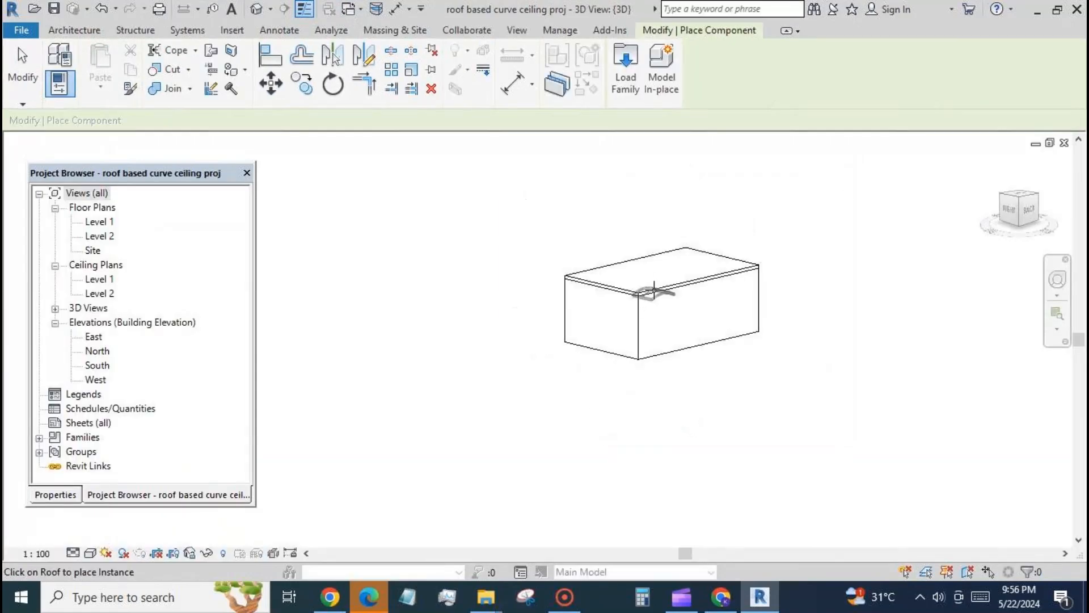
click(653, 287)
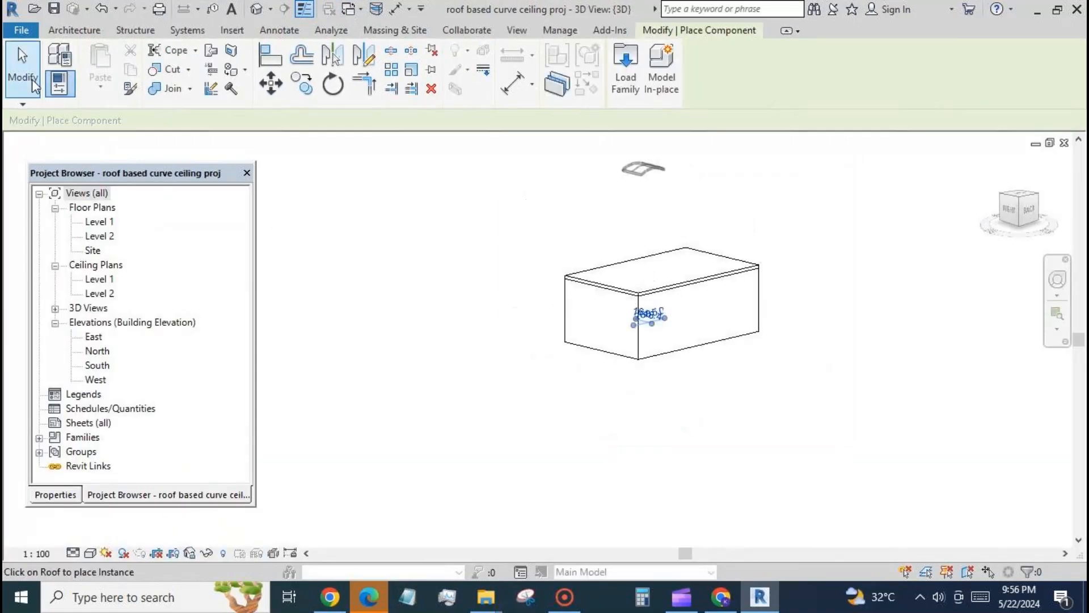
click(23, 68)
Step: Open the Level 1 ceiling plan to show the placed curved ceiling inside the walls
shift+middle_drag(496, 459, 564, 441)
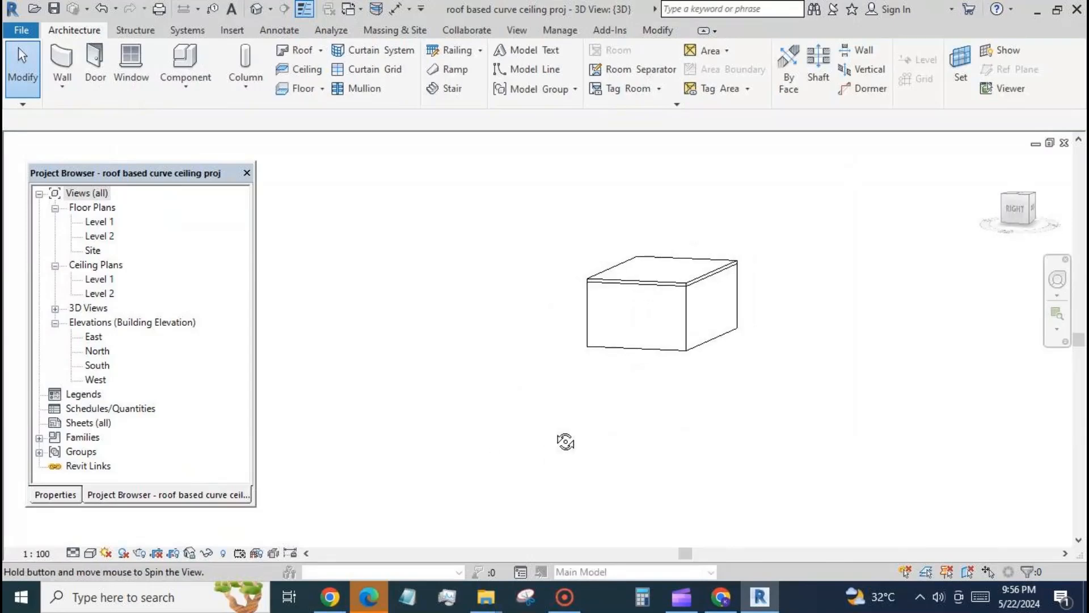
double_click(101, 279)
scroll(545, 295, up, 4)
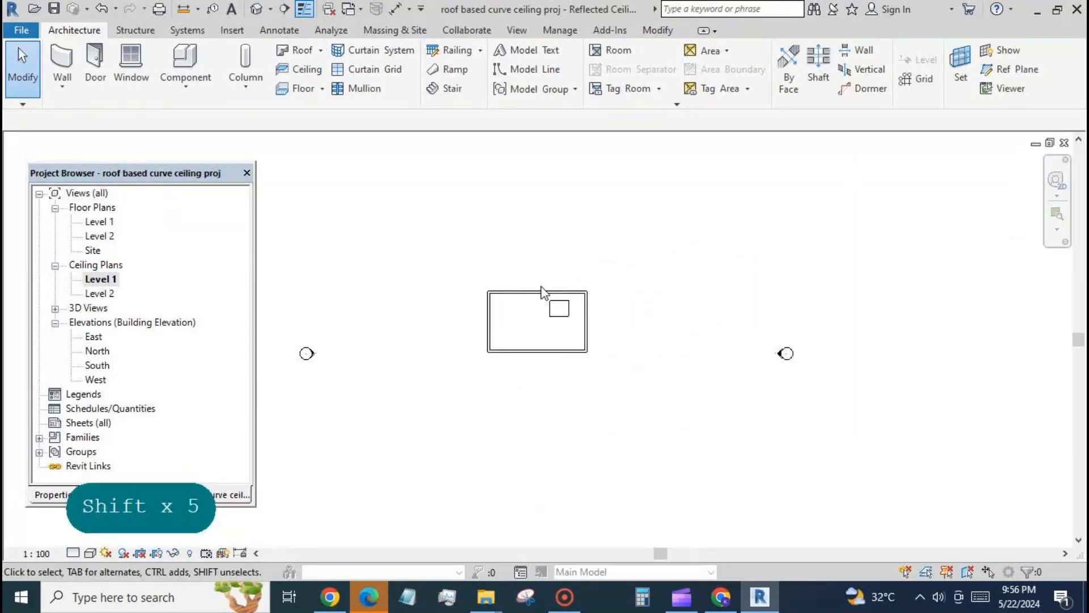
Step: Set the length type parameter of the placed roof based curved ceiling fam1 instance to 2500
click(558, 336)
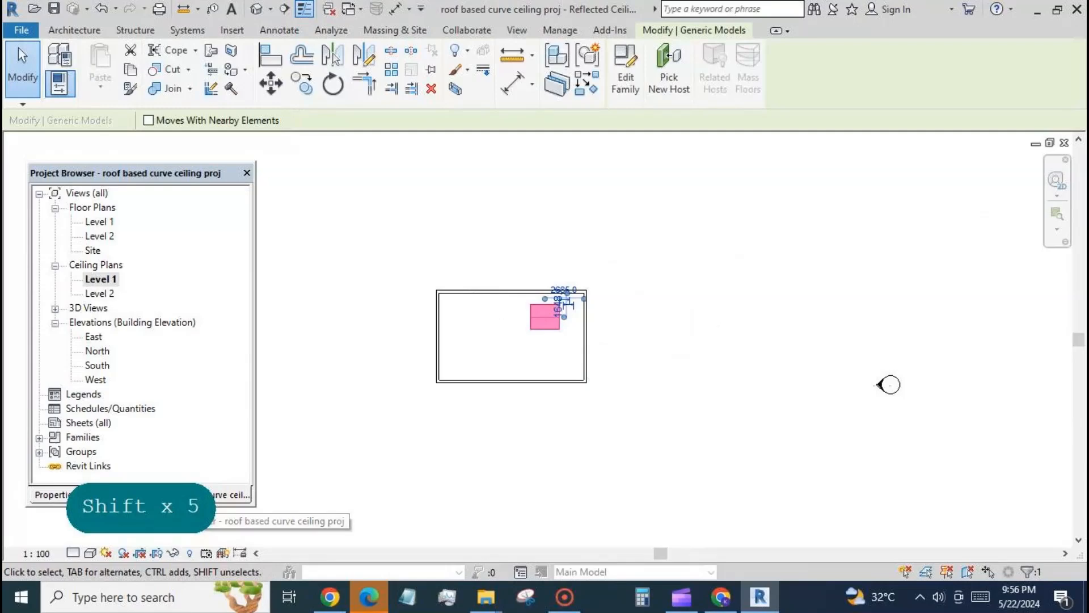
click(58, 500)
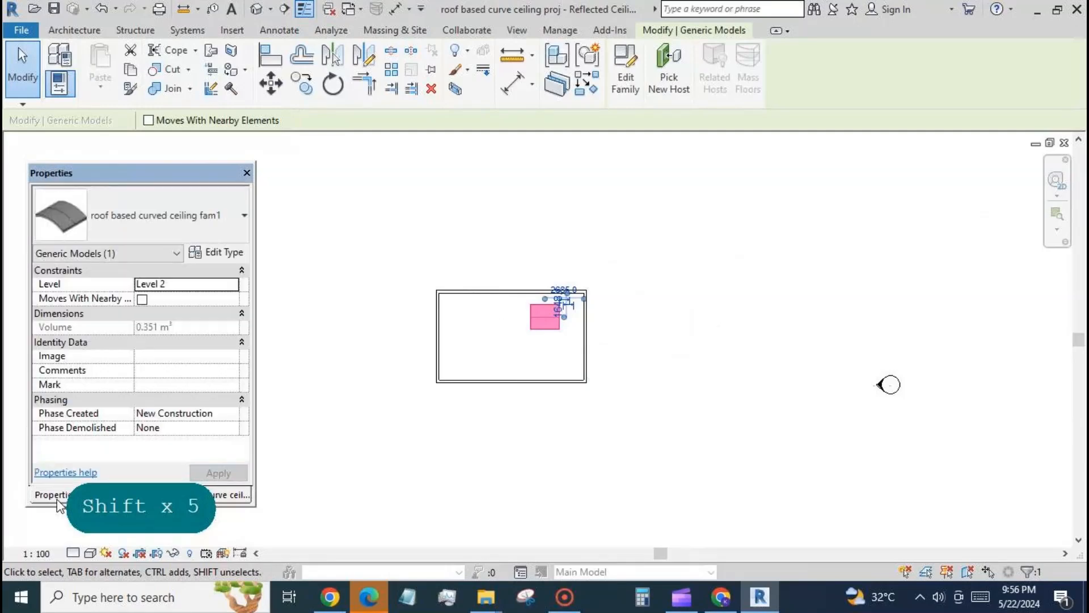
click(216, 252)
click(262, 244)
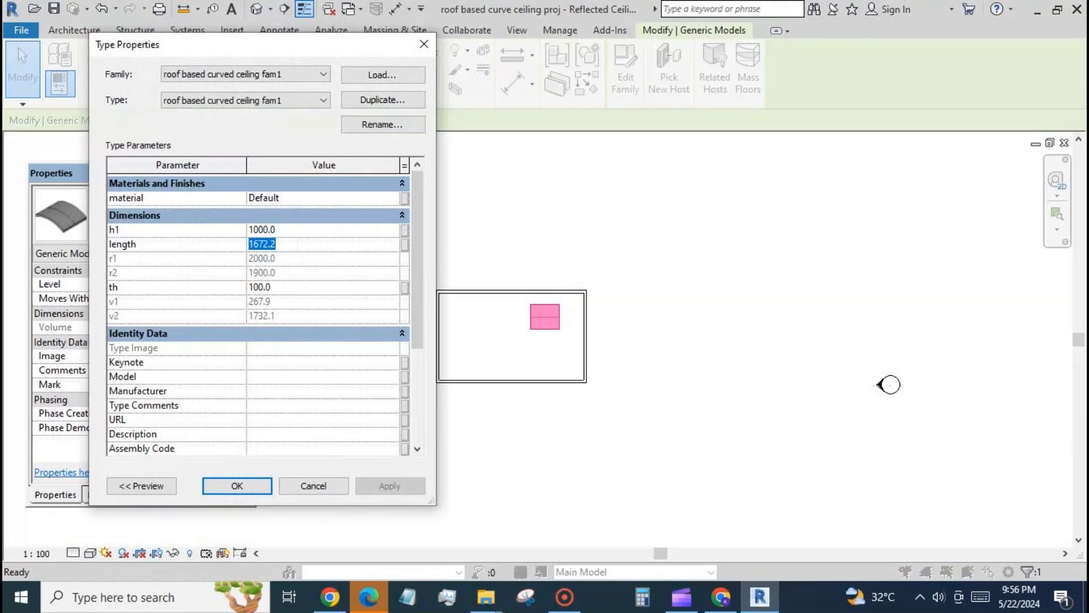
text(2000)
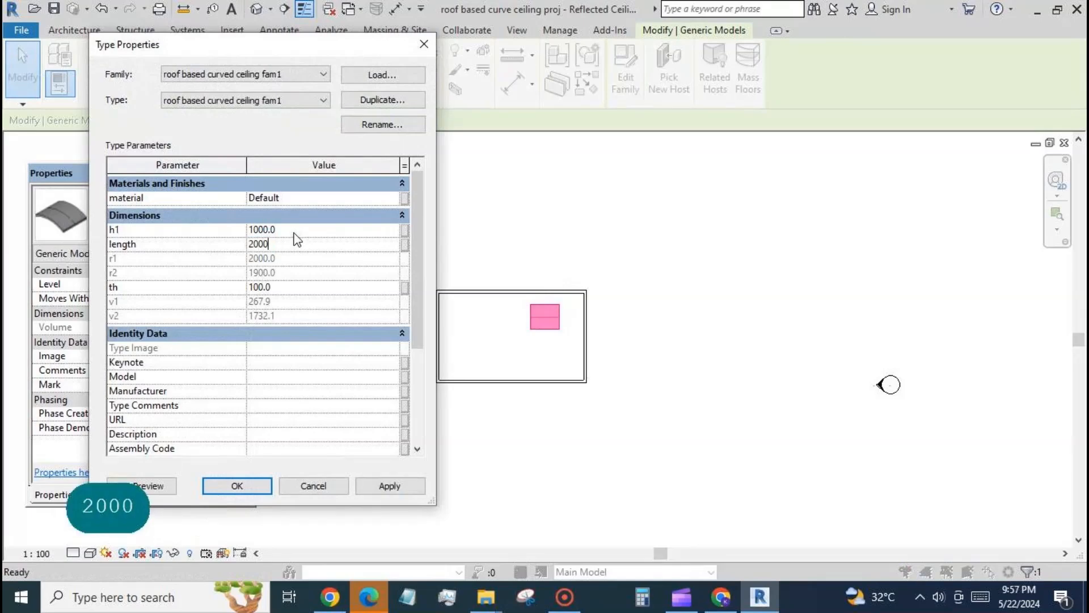
text(3000)
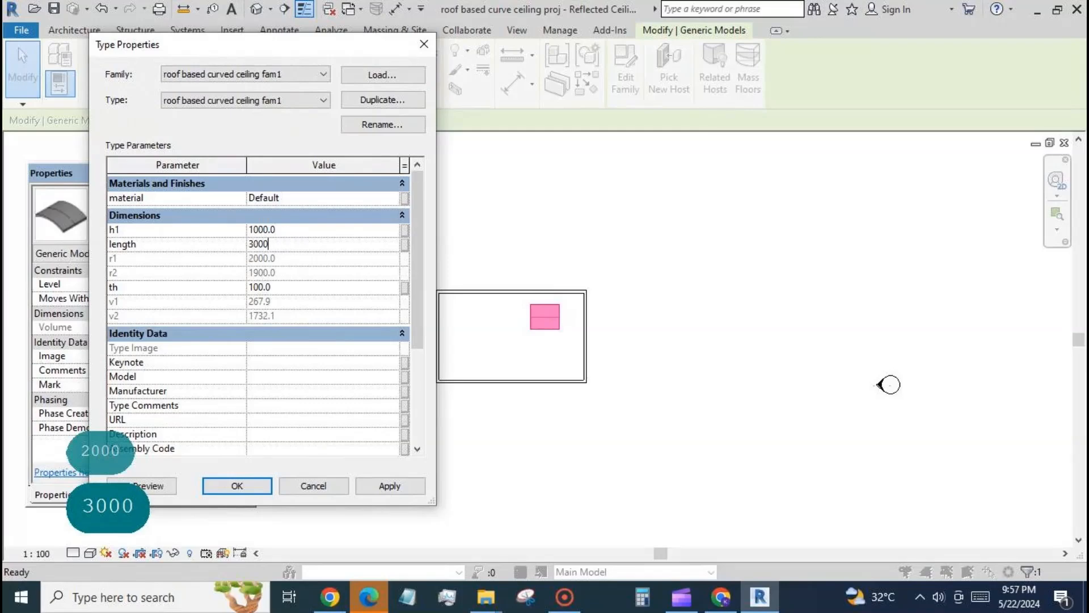
click(372, 486)
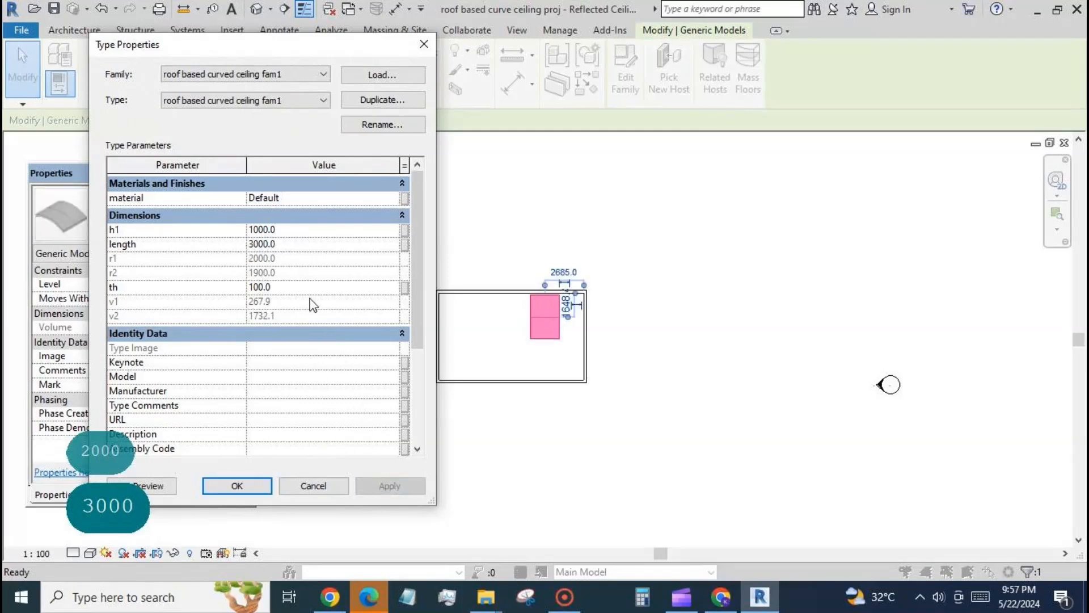
click(296, 250)
text(2500)
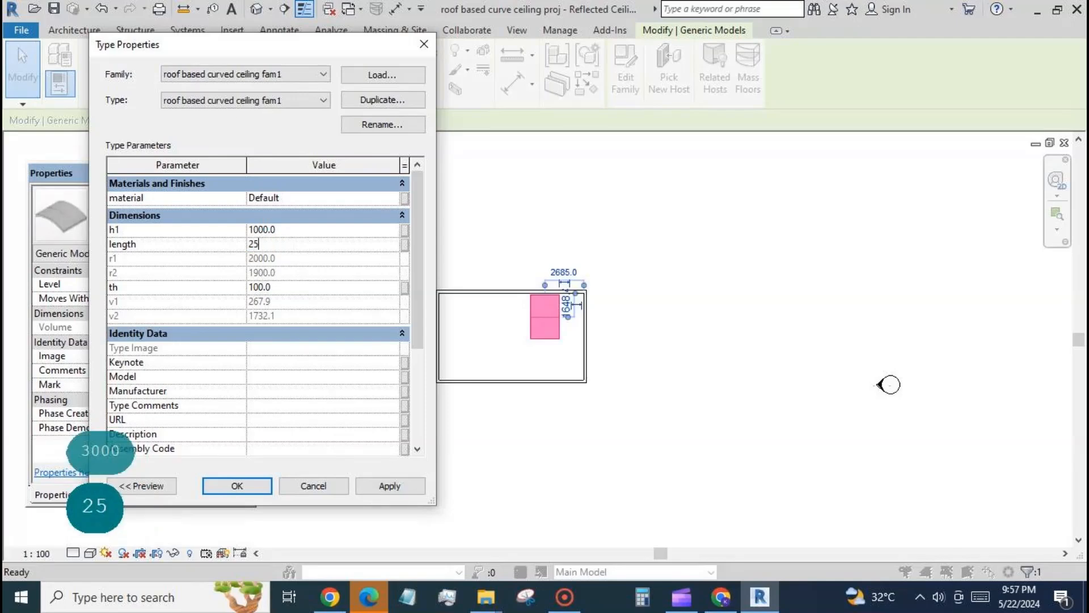
click(388, 488)
click(242, 486)
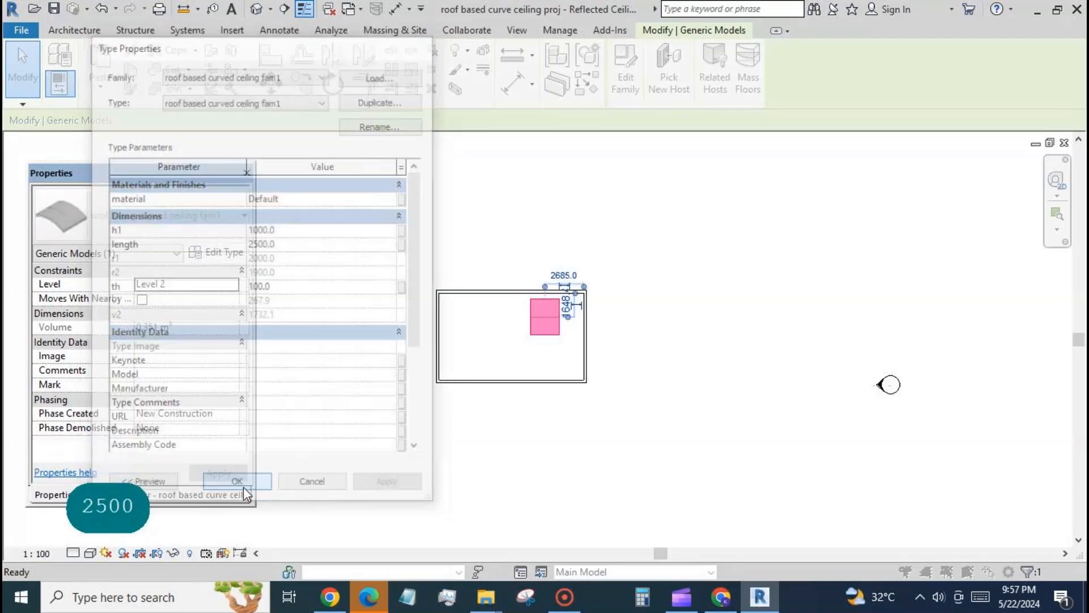
click(475, 452)
Step: Move the curved ceiling closer to the upper-right corner of the walled room
scroll(546, 284, up, 1)
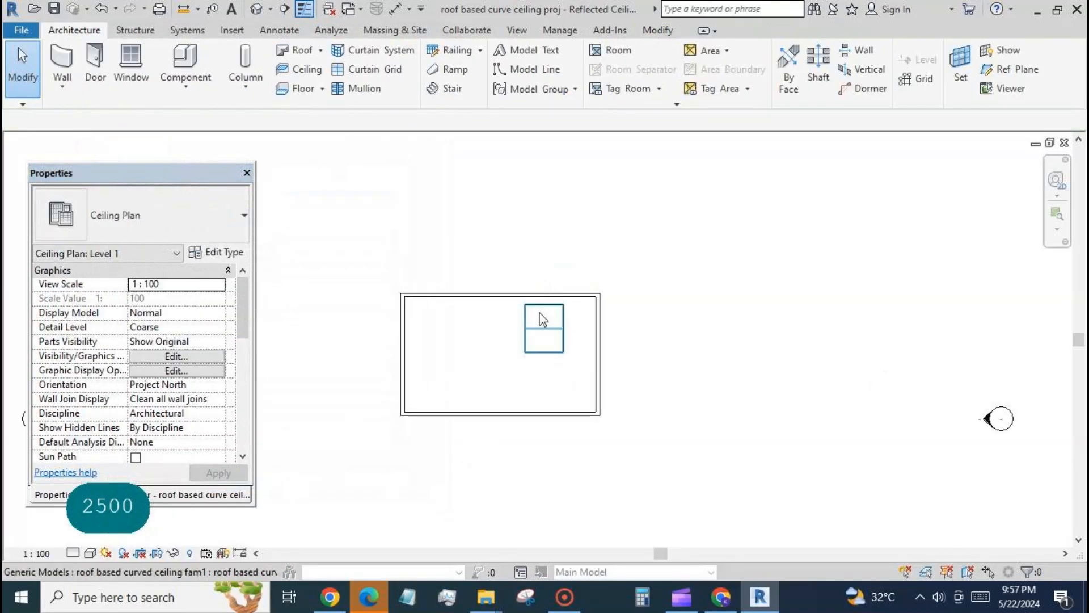
click(557, 341)
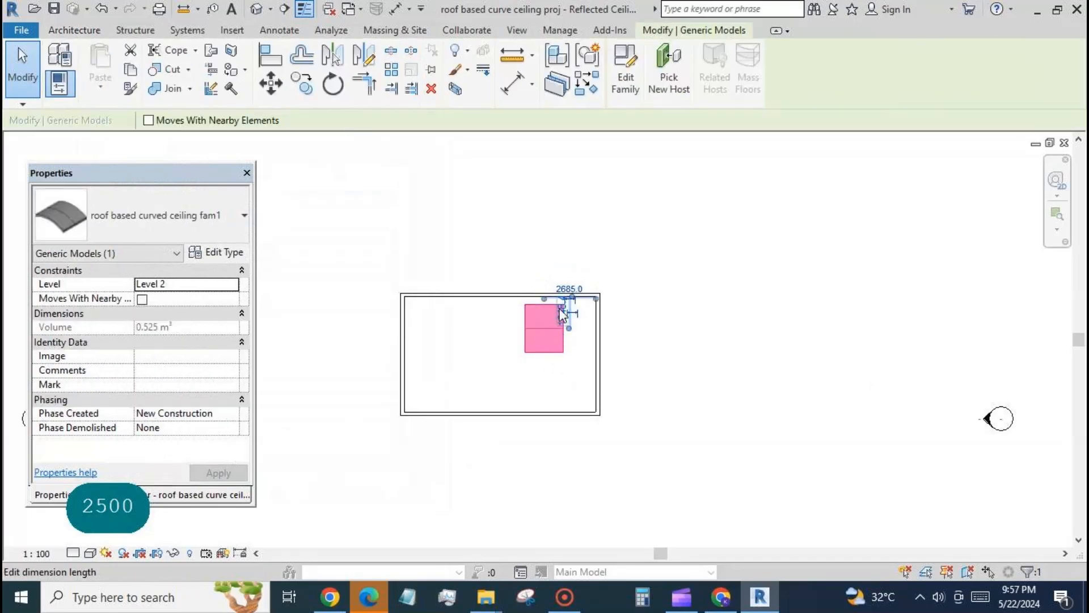
drag(554, 313, 590, 305)
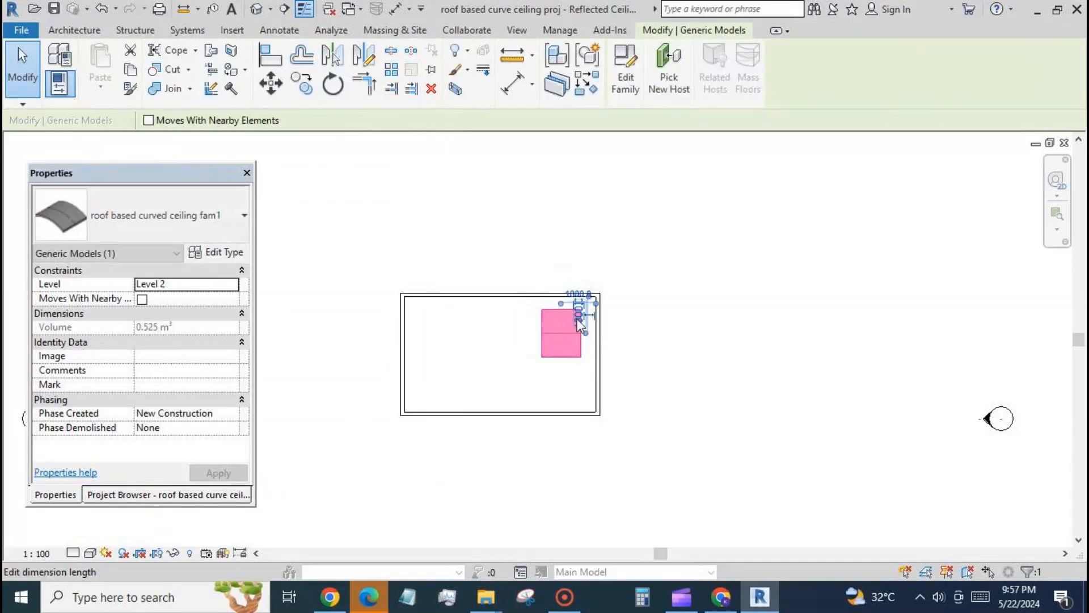
scroll(607, 300, up, 4)
click(344, 145)
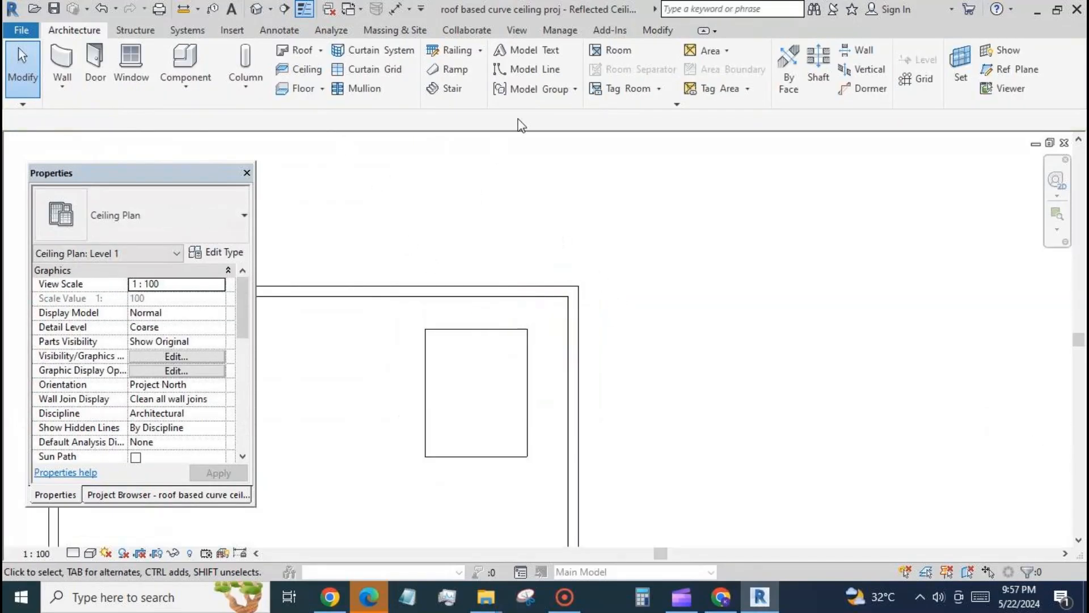
Step: Align the curved ceiling's upper and right edges with the inner faces of the upper and right walls
click(658, 31)
click(271, 55)
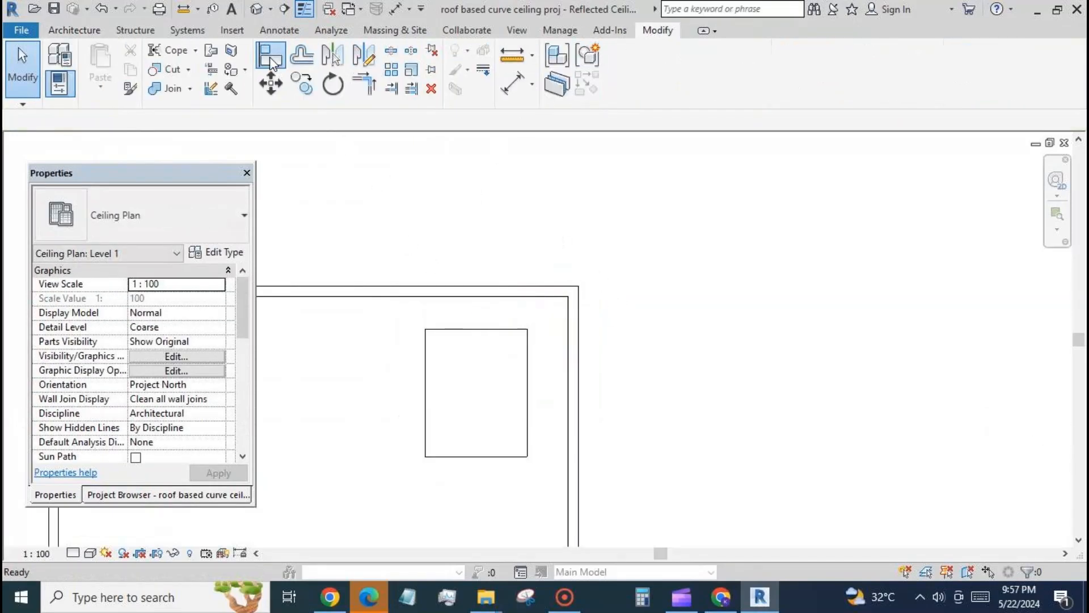
click(471, 296)
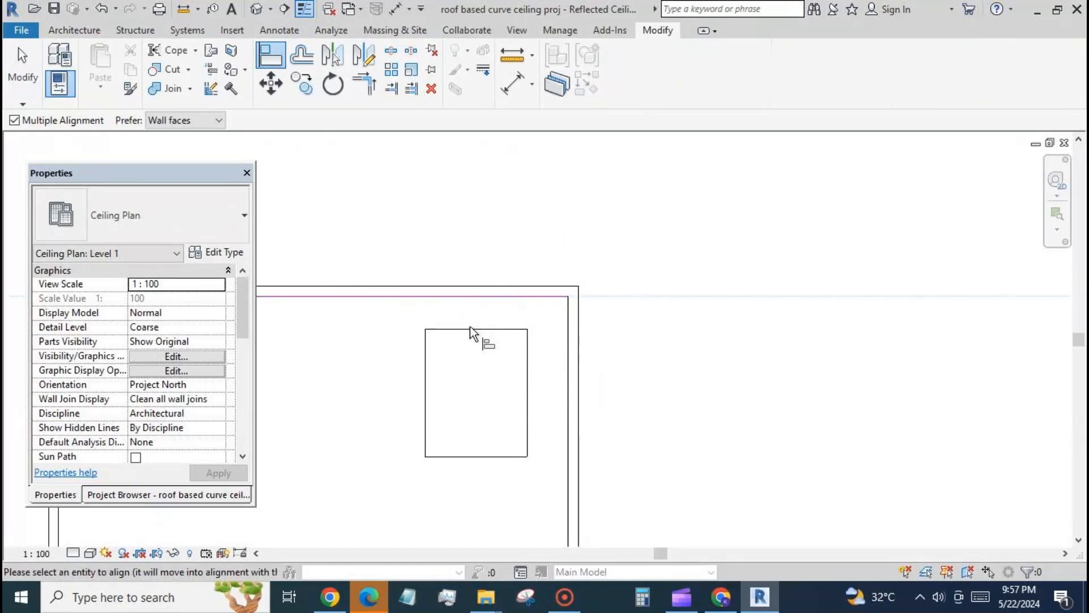
click(476, 330)
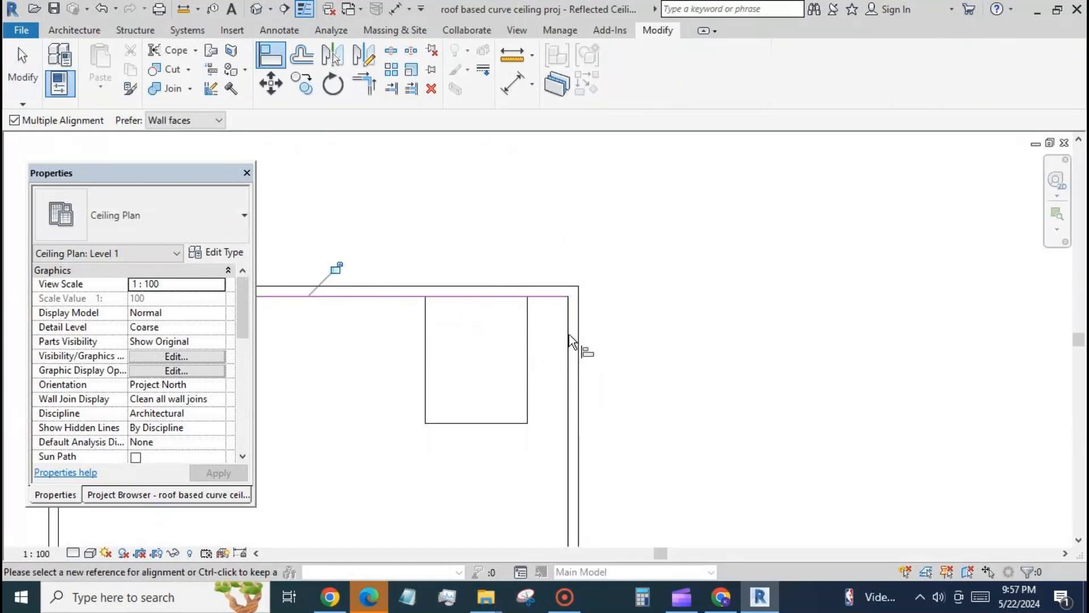
key(Escape)
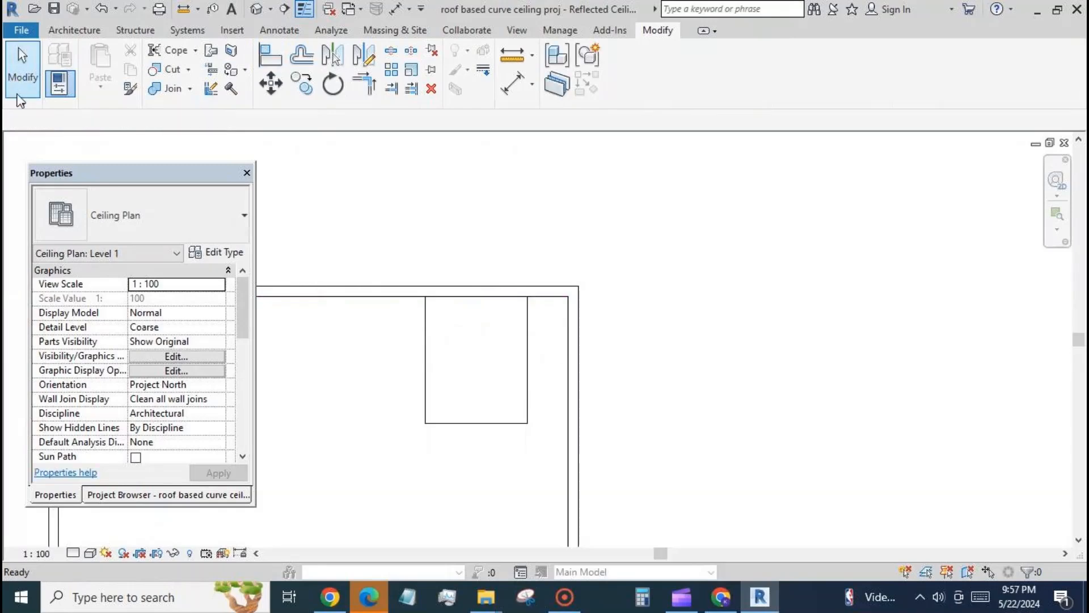
click(567, 332)
click(527, 344)
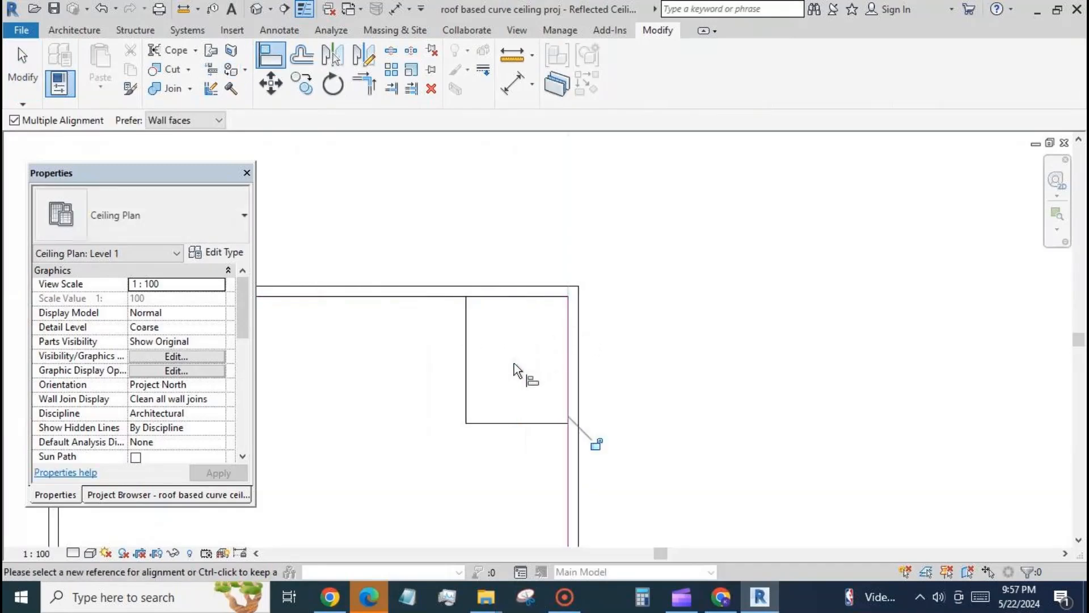
scroll(618, 227, down, 2)
key(Escape)
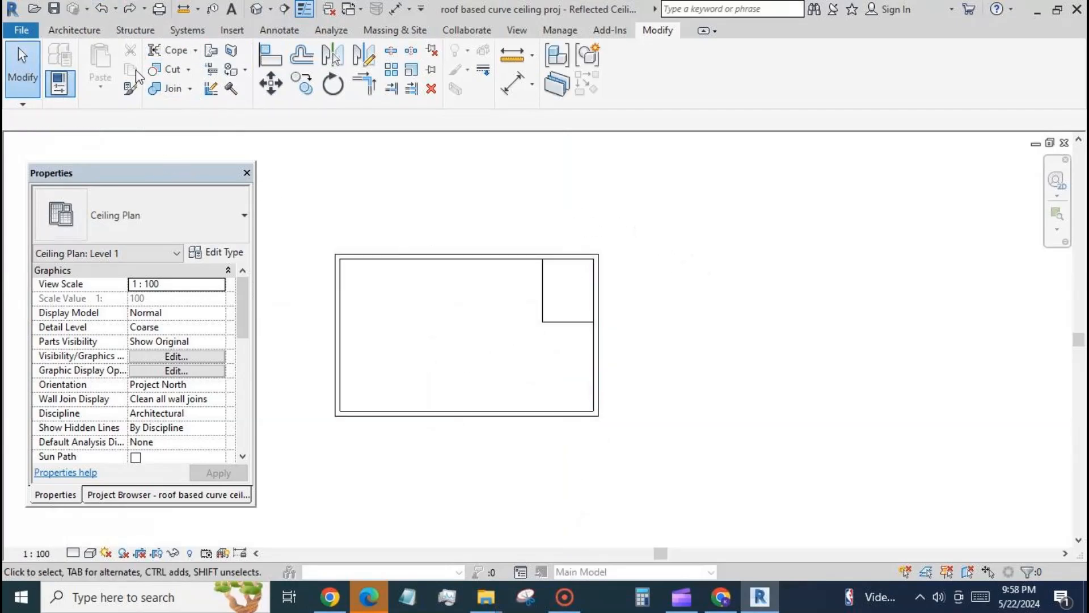
Step: Reposition the lower horizontal wall so its distance from the upper wall is 7500 mm
click(484, 416)
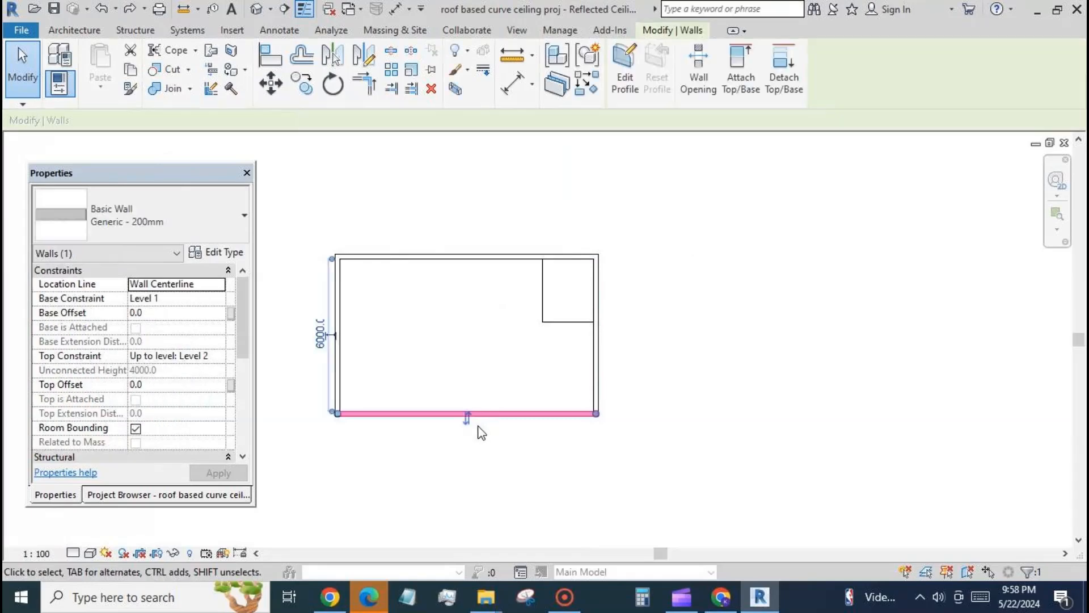
click(321, 334)
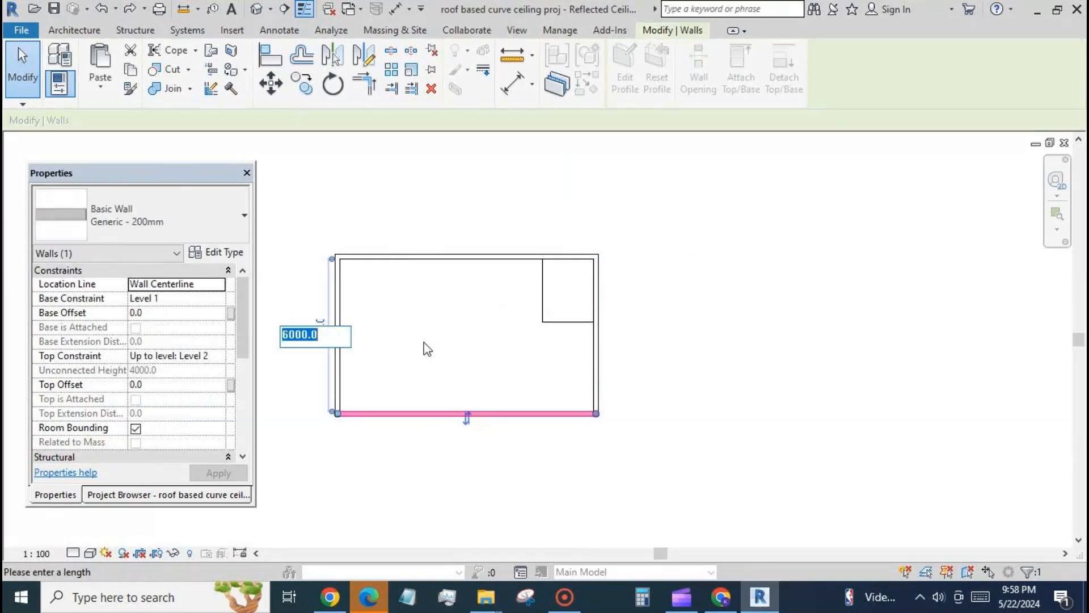
text(7500)
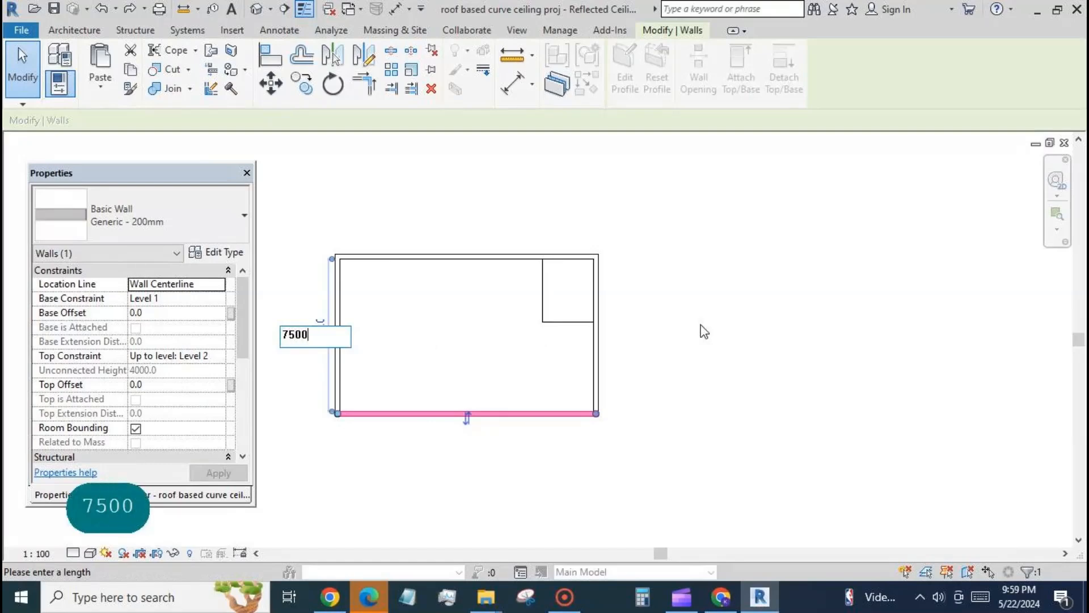
key(Return)
click(510, 289)
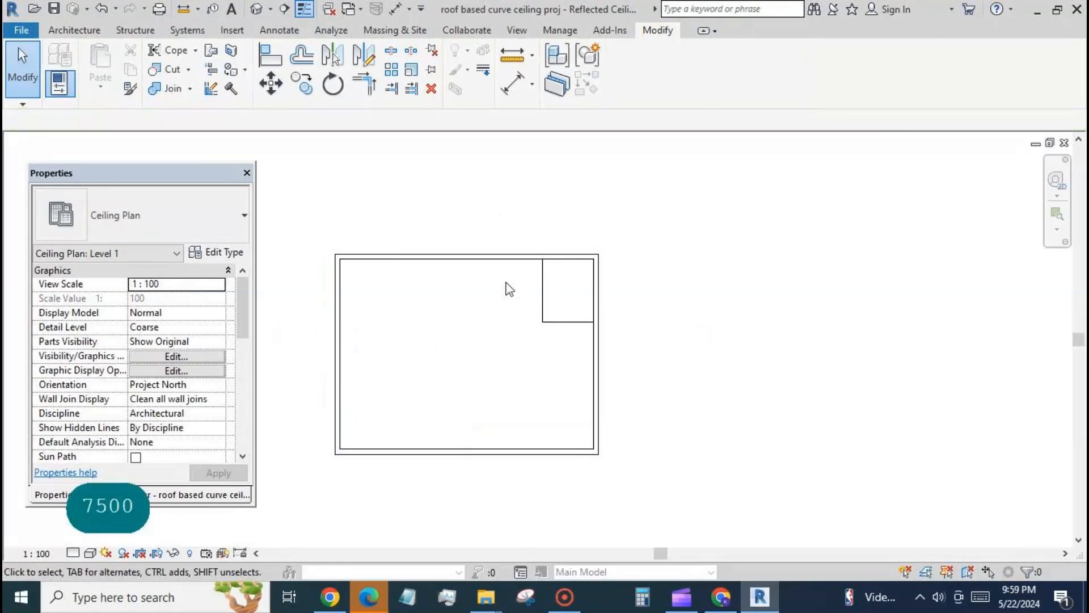
Step: Array the curved ceiling linearly down along the right wall, with 3 instances spaced one ceiling length (2500 mm) apart
click(546, 304)
key(a)
key(r)
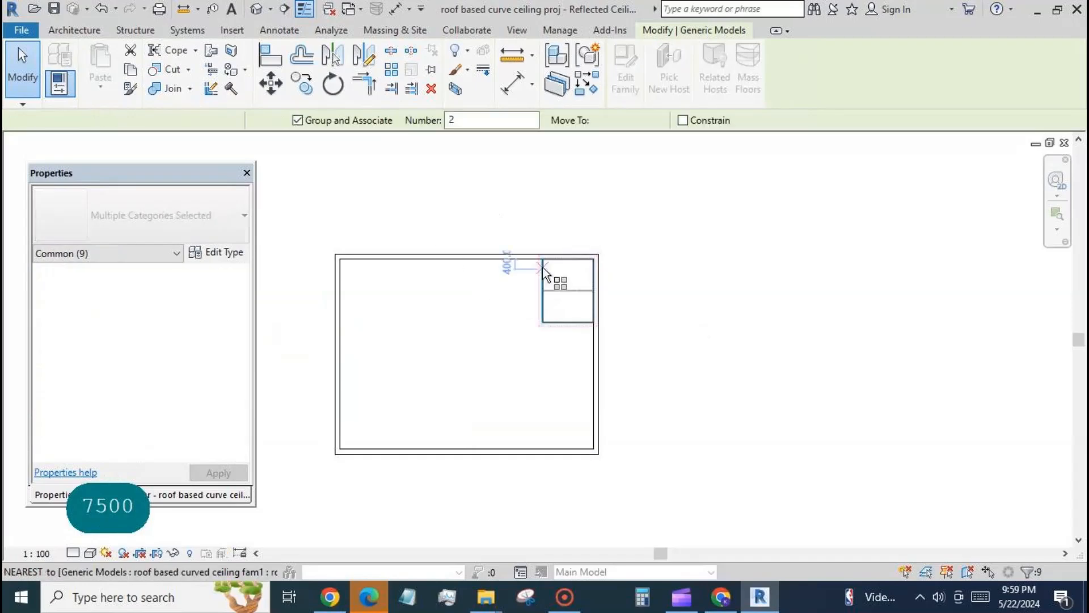
click(542, 265)
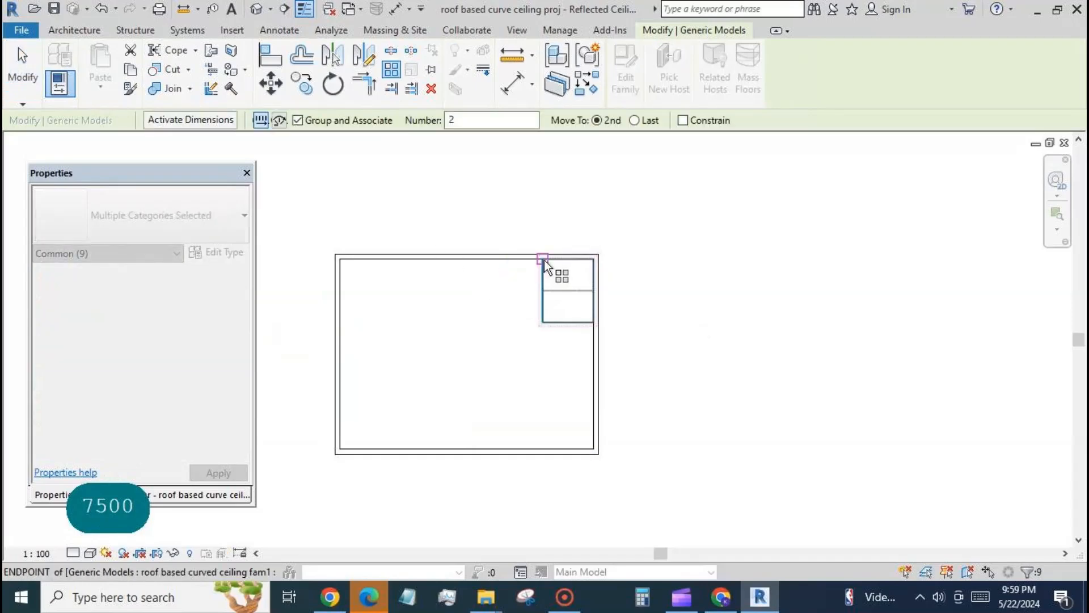
click(542, 322)
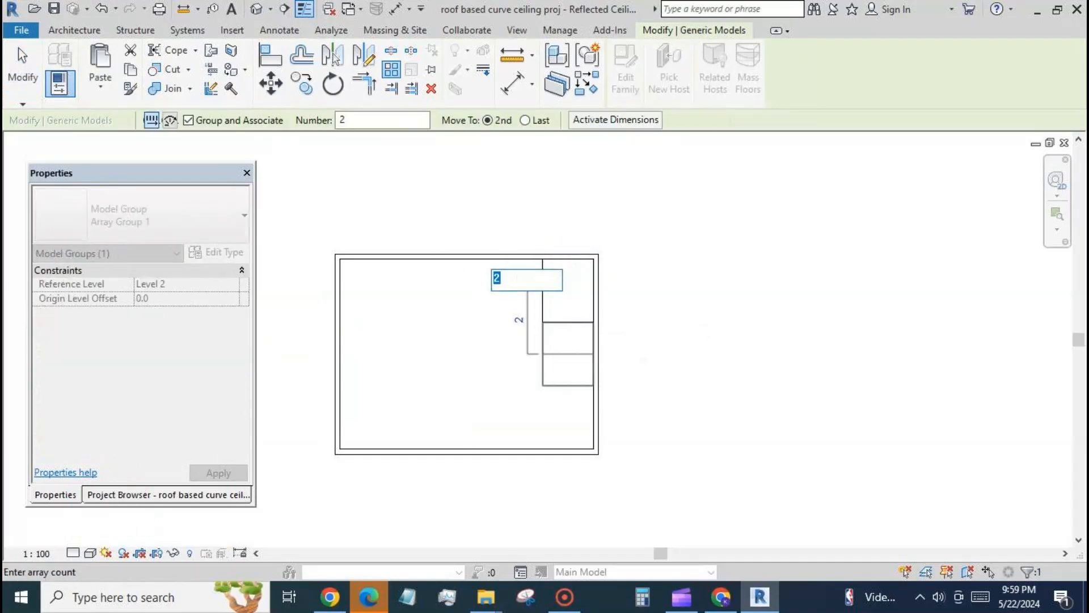
text(3)
key(Return)
click(450, 233)
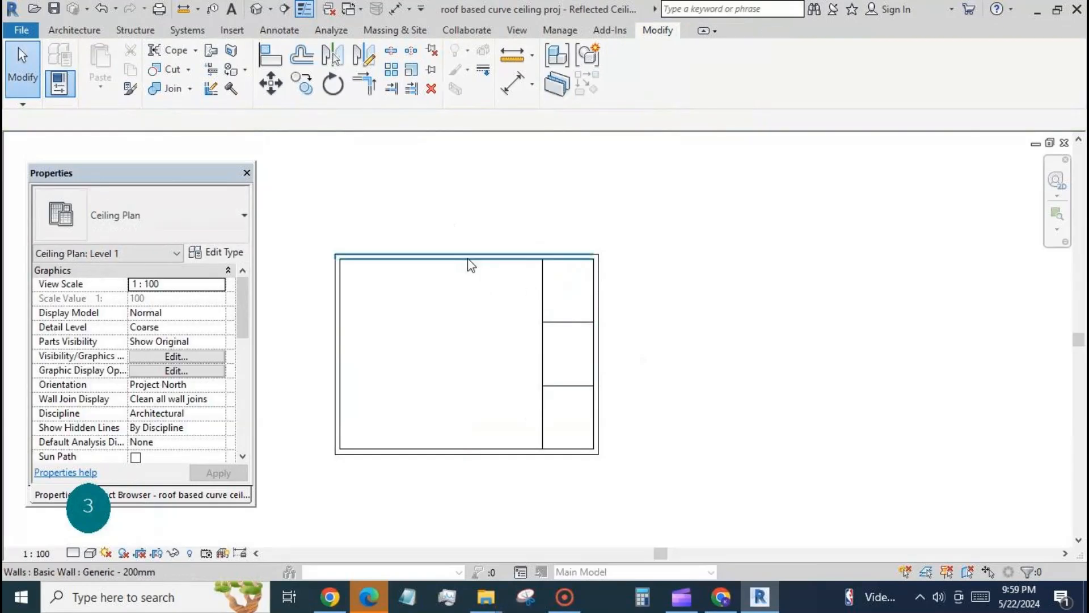
Step: Filter the selection to the three Generic Models along the right wall and array them linearly toward the left wall, with a count of 5
drag(520, 233, 594, 445)
drag(594, 445, 618, 490)
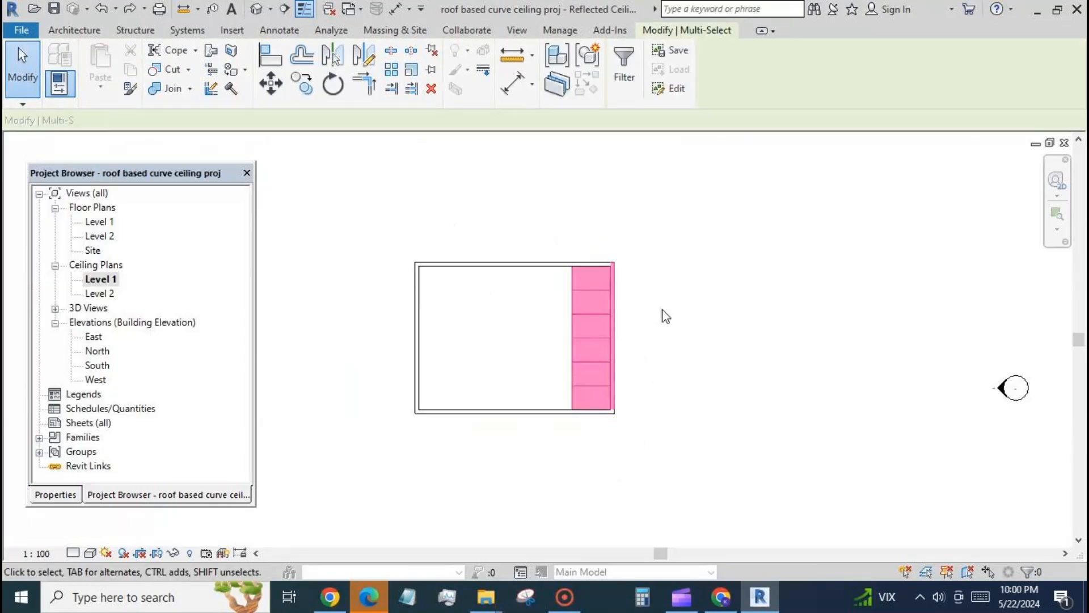
click(632, 96)
click(483, 285)
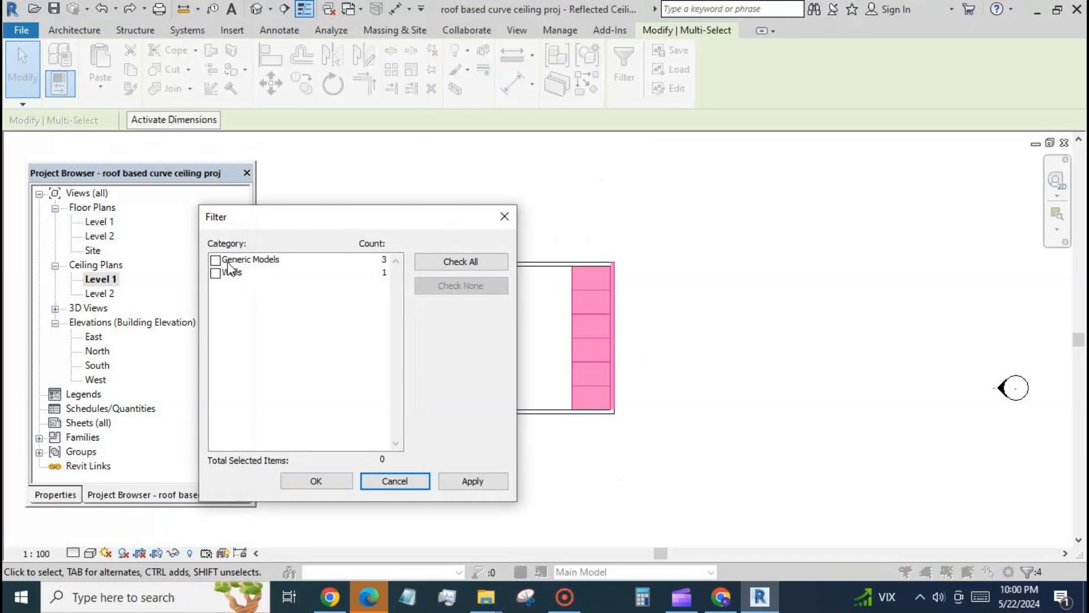
click(229, 262)
click(316, 480)
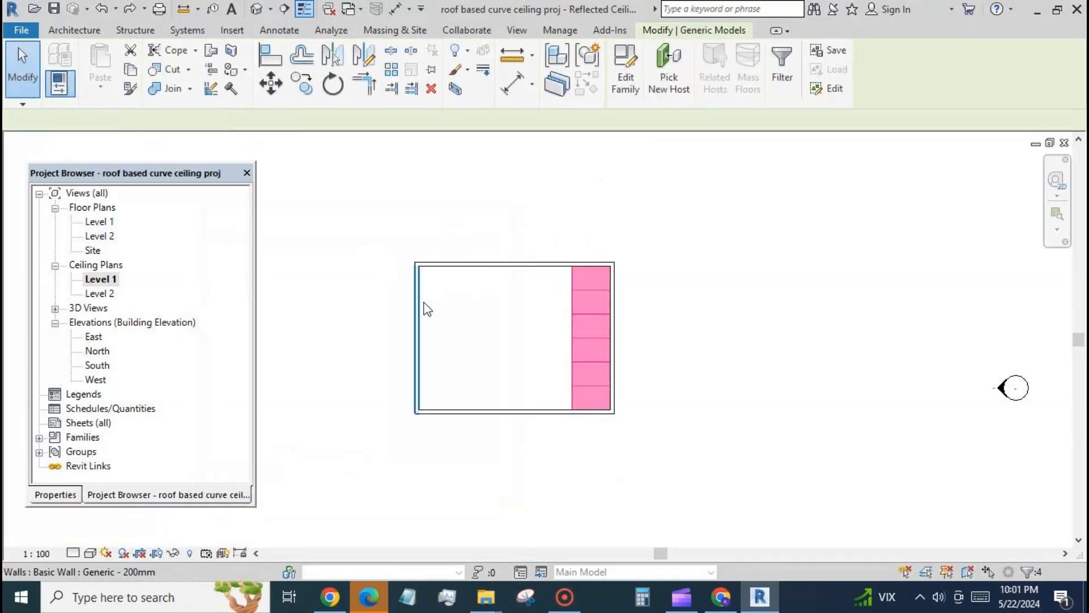
click(396, 71)
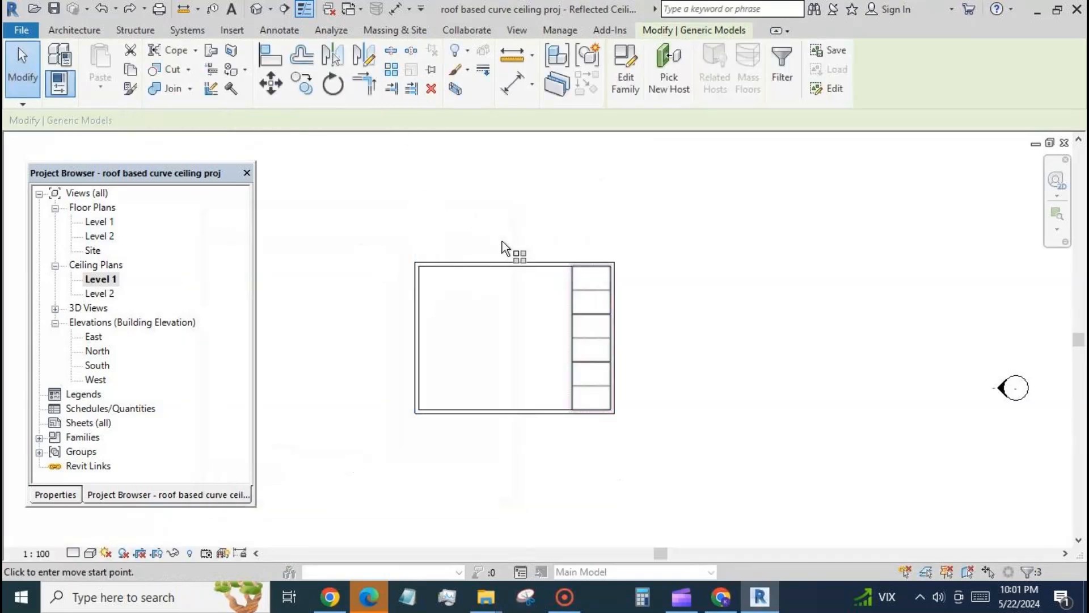
click(610, 268)
click(573, 266)
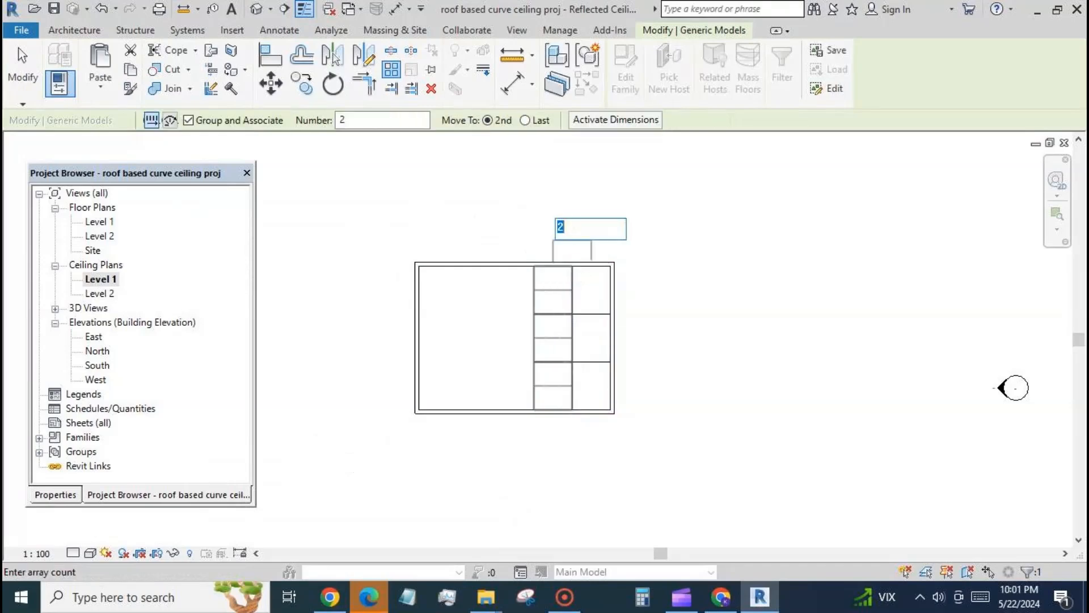
text(5)
key(Return)
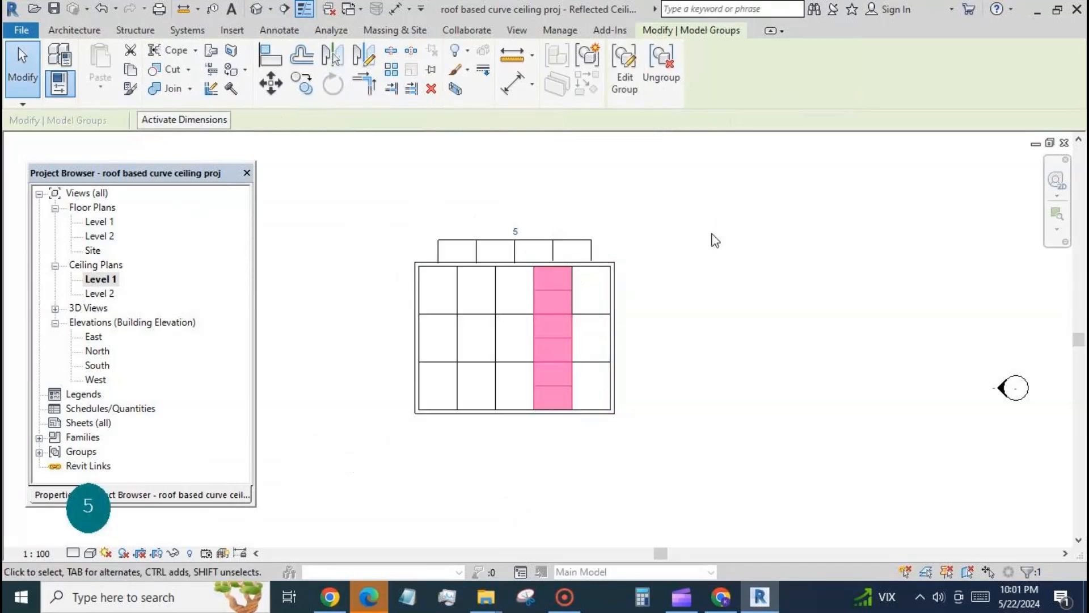
click(7, 67)
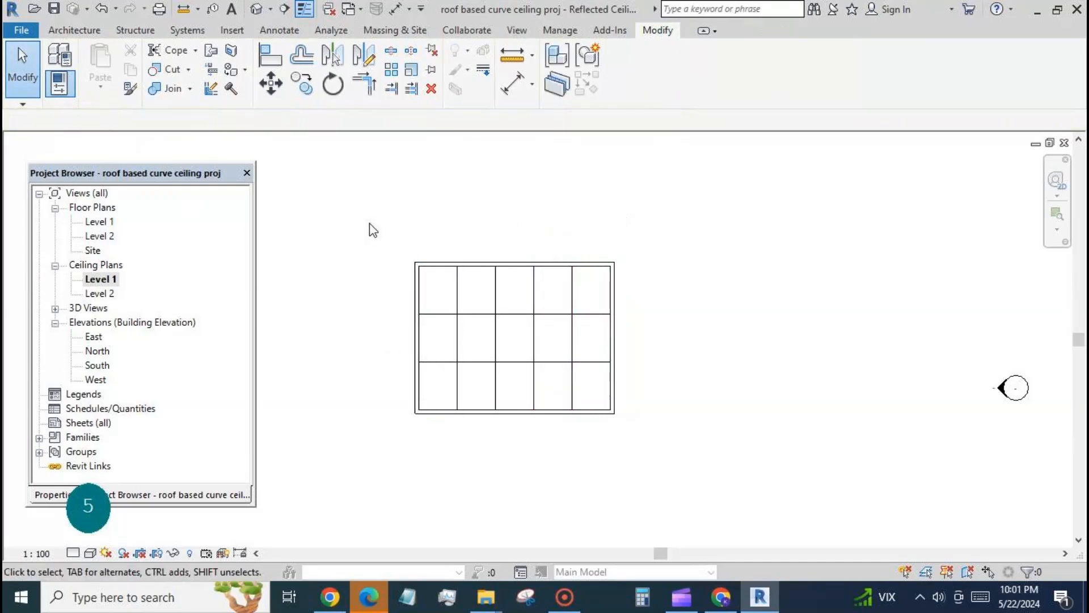
Step: Open the default 3D view and delete the left end wall and the front wall of the room
click(256, 9)
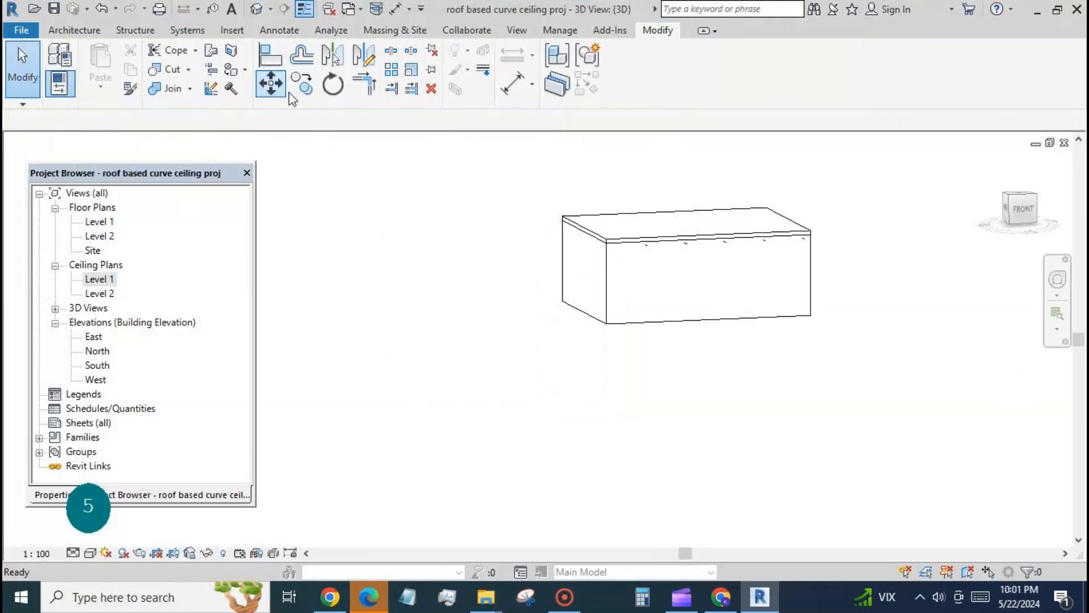
click(590, 317)
click(432, 88)
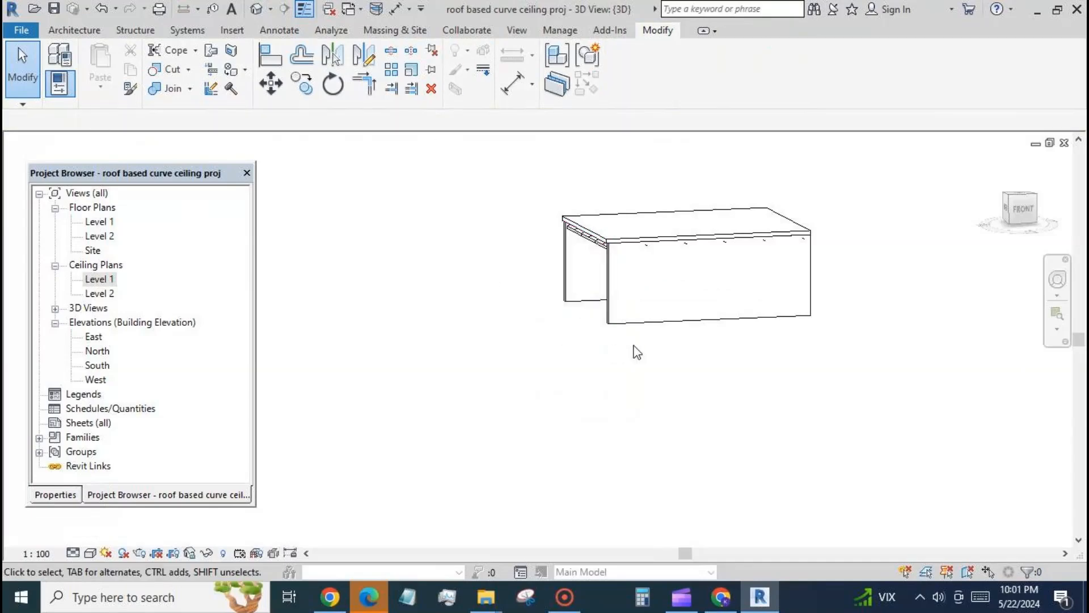
click(642, 329)
click(431, 88)
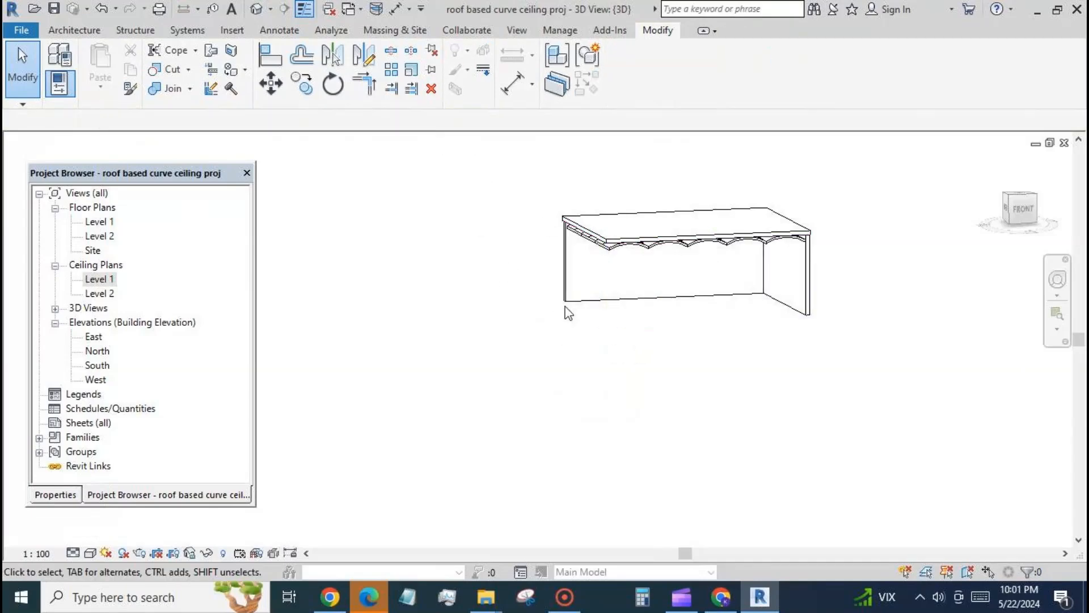
Step: Select all instances of the arrayed ceiling model group and ungroup them into individual ceilings
mouse_move(598, 332)
shift+middle_down()
mouse_move(628, 284)
mouse_move(603, 233)
mouse_move(502, 311)
shift+middle_up()
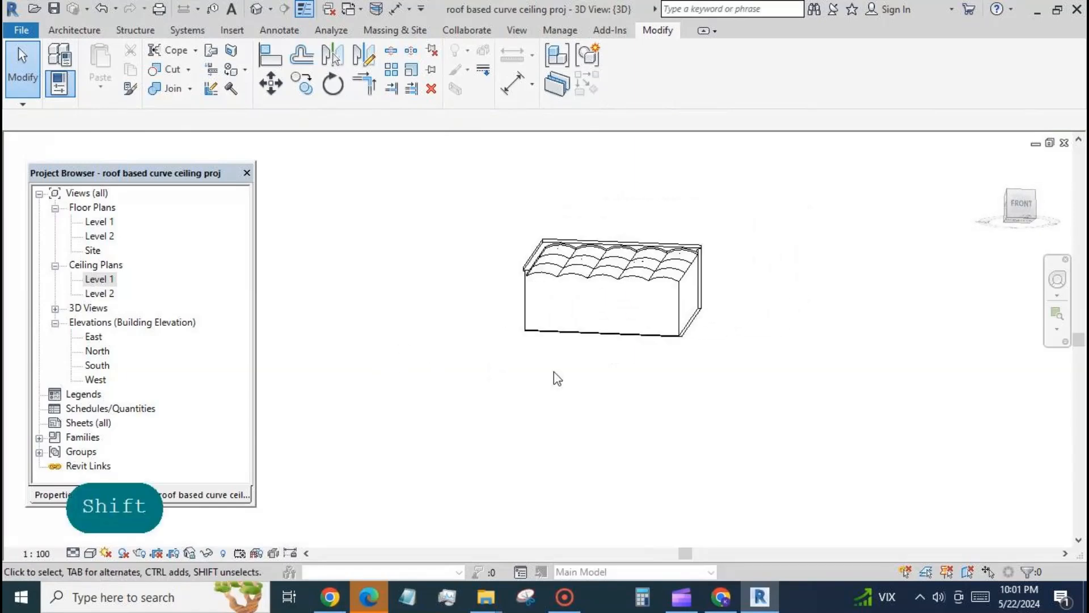
scroll(682, 214, up, 1)
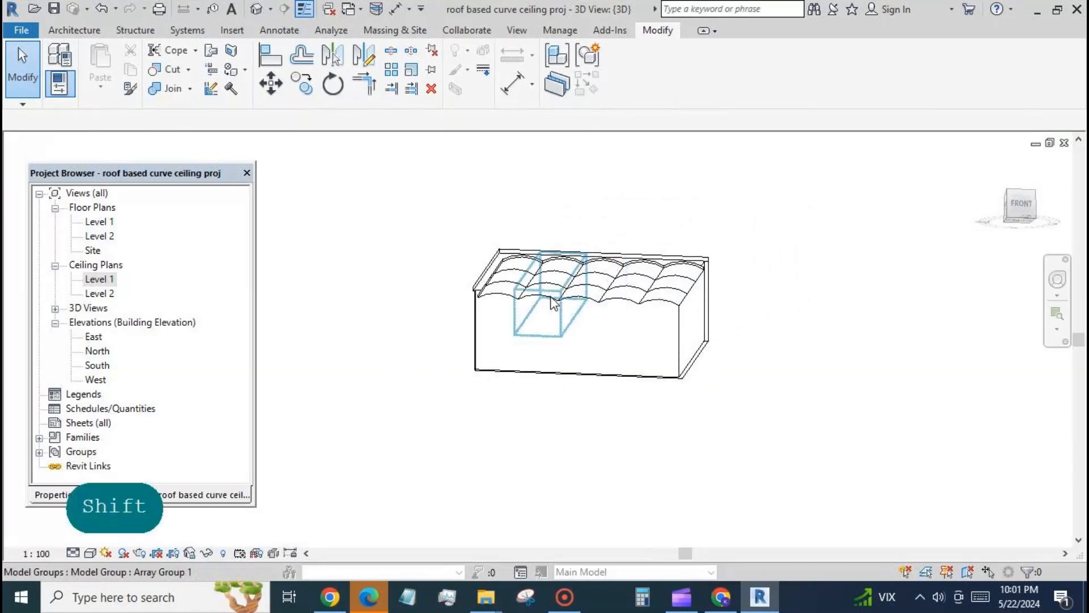
click(552, 303)
right_click(671, 193)
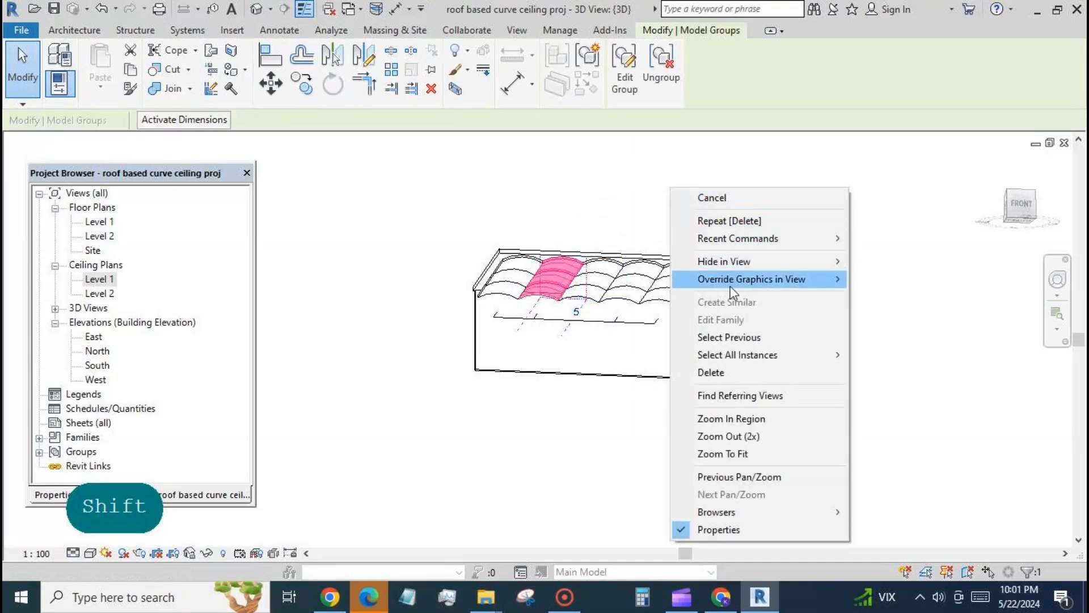
mouse_move(742, 355)
click(880, 372)
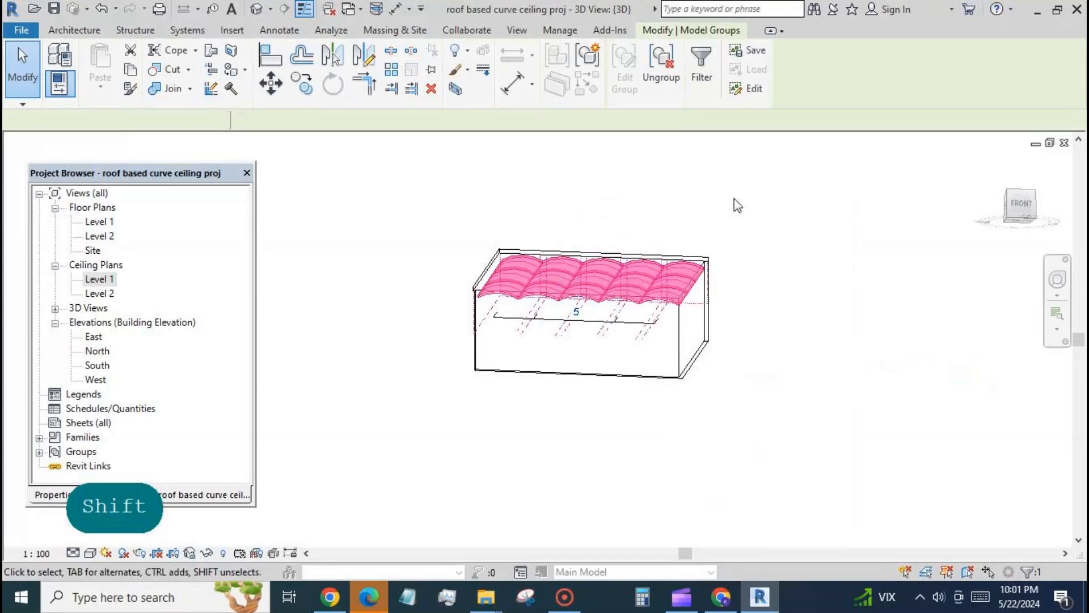
click(675, 69)
click(820, 247)
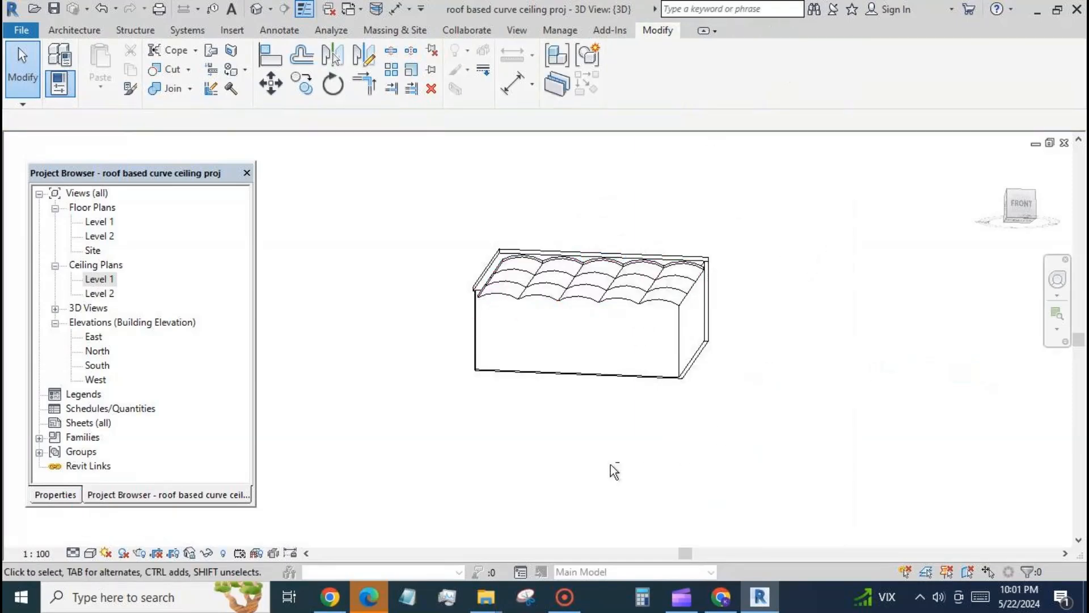
Step: Open the material choice in the type properties of a roof based curved ceiling fam1 instance
shift+middle_drag(615, 471, 671, 383)
shift+middle_drag(541, 480, 764, 381)
shift+middle_drag(820, 306, 968, 255)
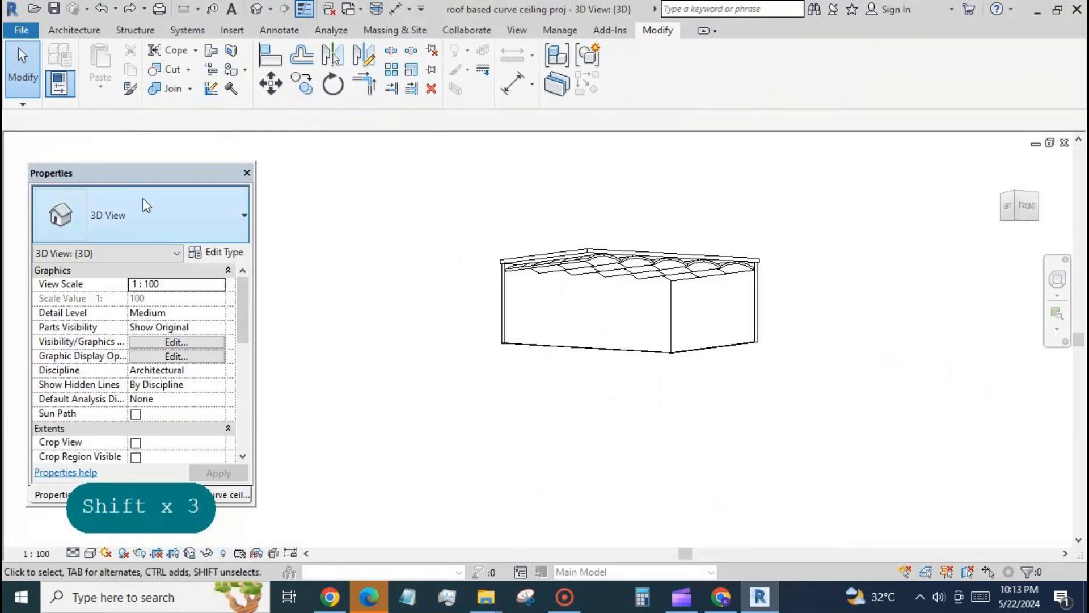
click(553, 264)
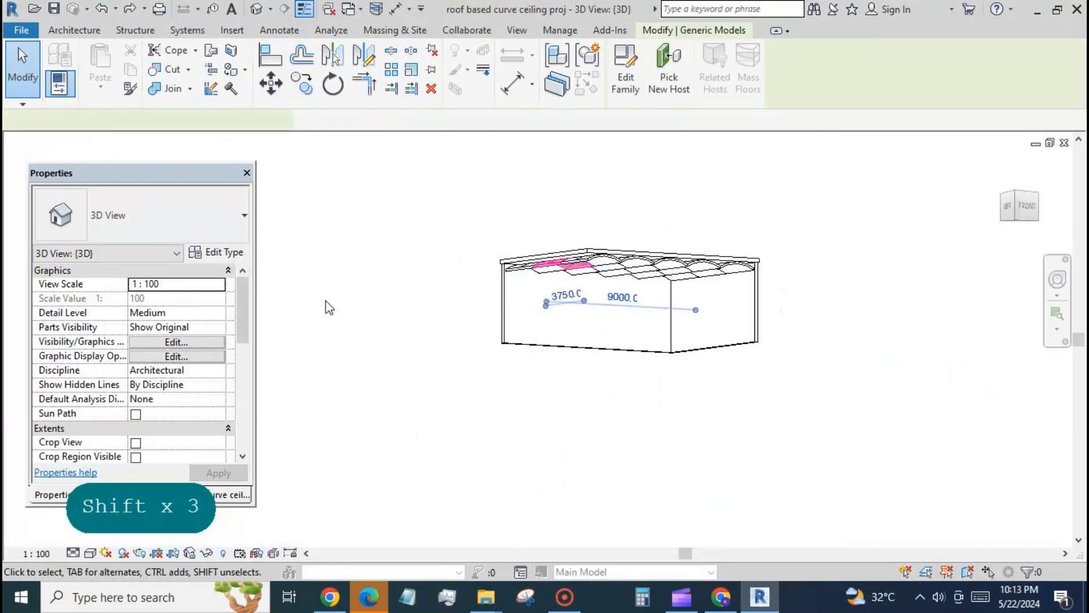
click(218, 252)
click(392, 198)
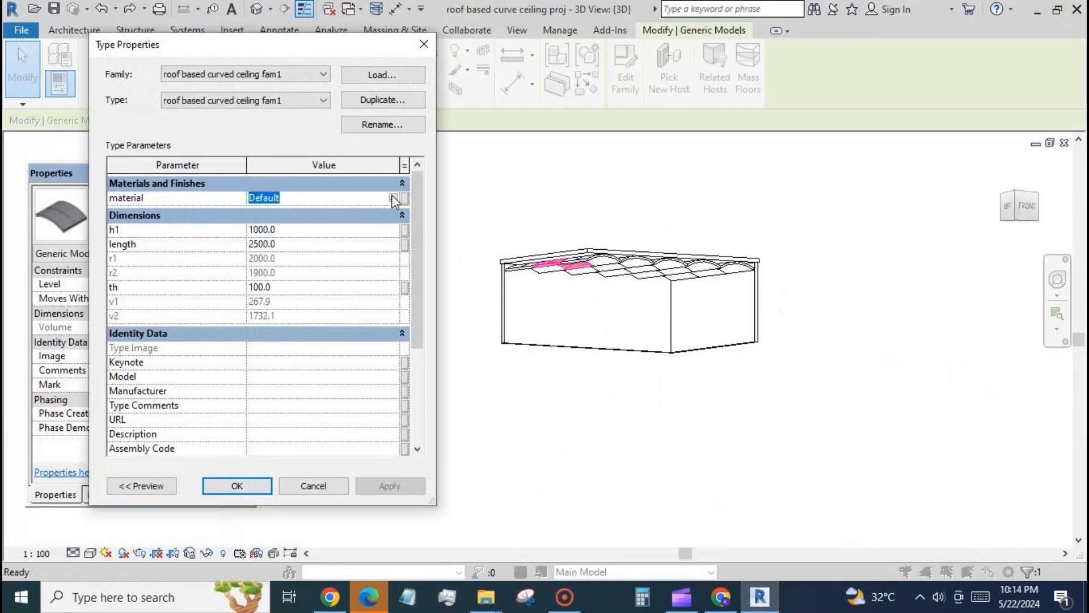
click(391, 197)
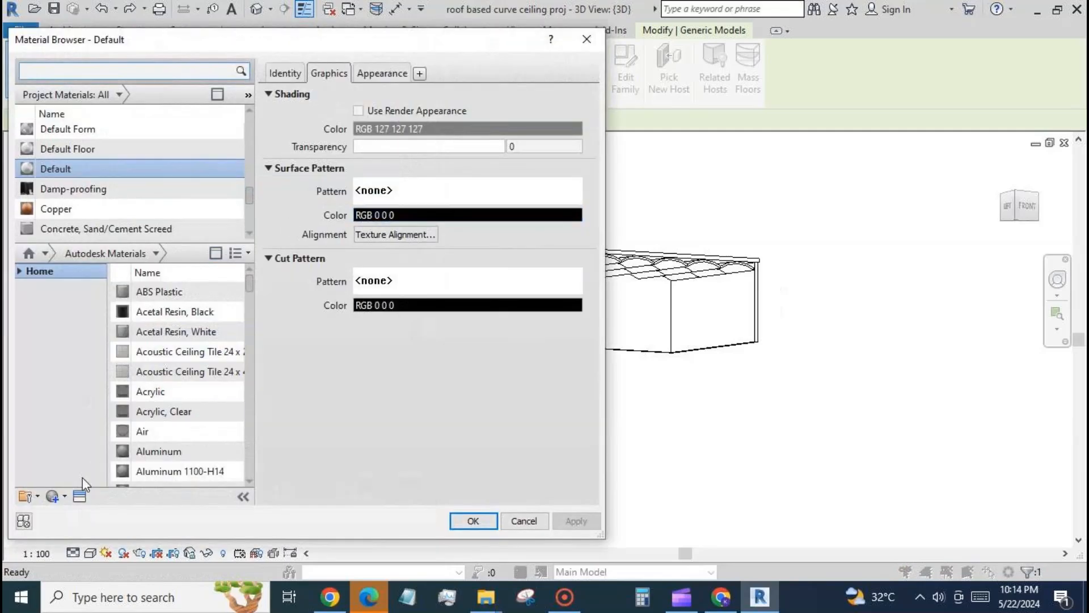
Step: Create a new project material and rename it ceiling
click(62, 496)
click(61, 509)
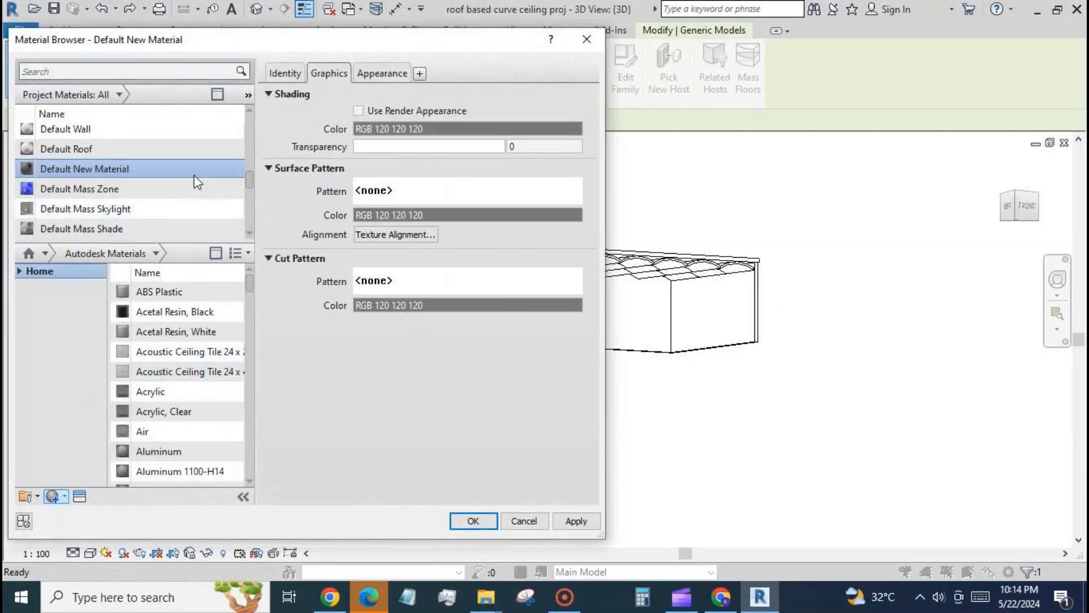
right_click(199, 171)
click(218, 215)
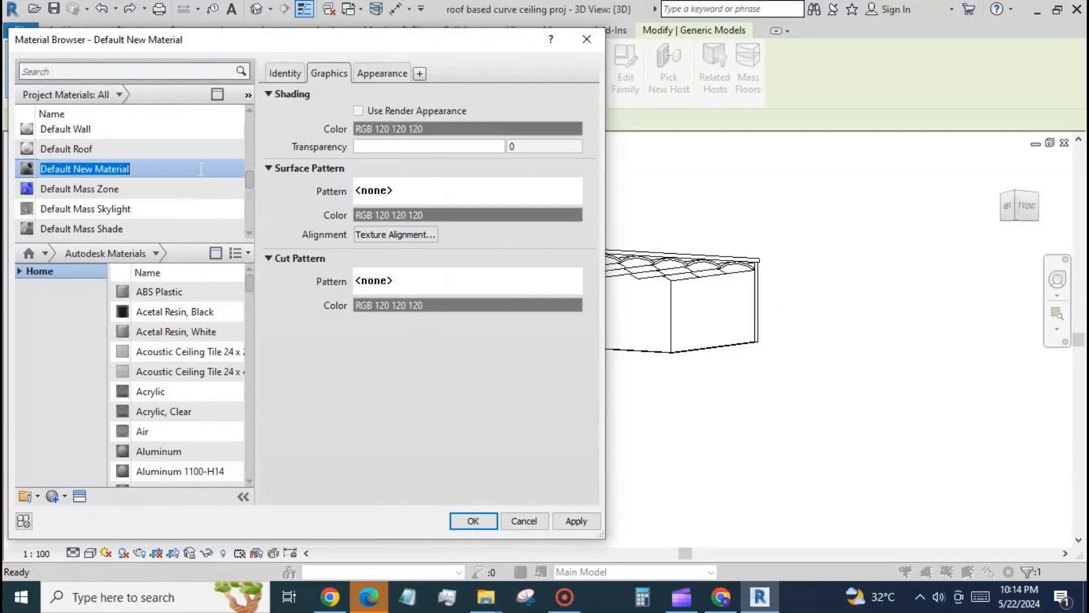
click(201, 170)
text(ceil)
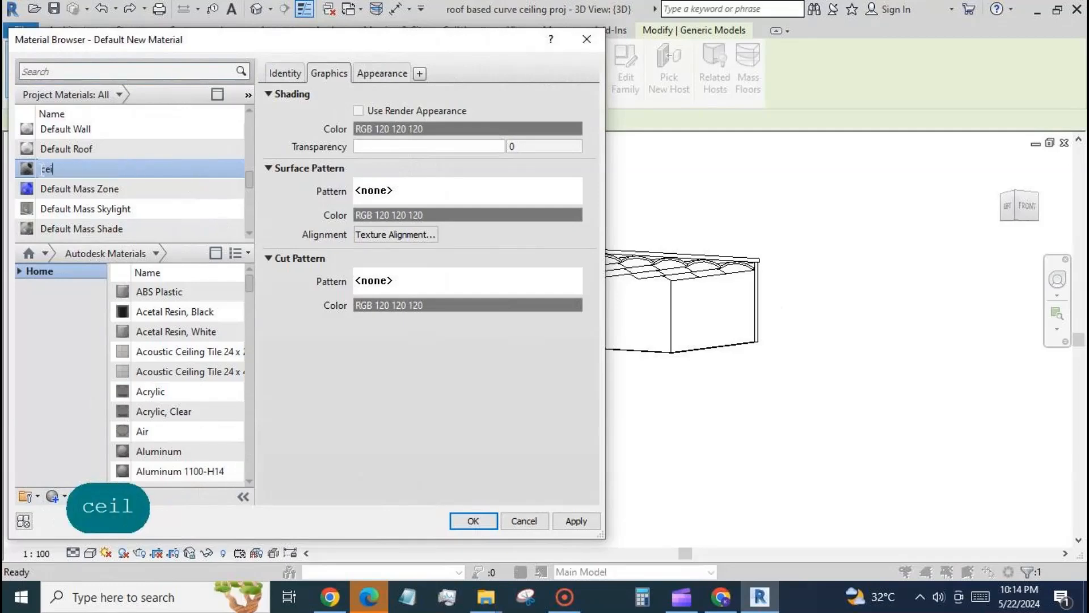
text(ing)
key(Return)
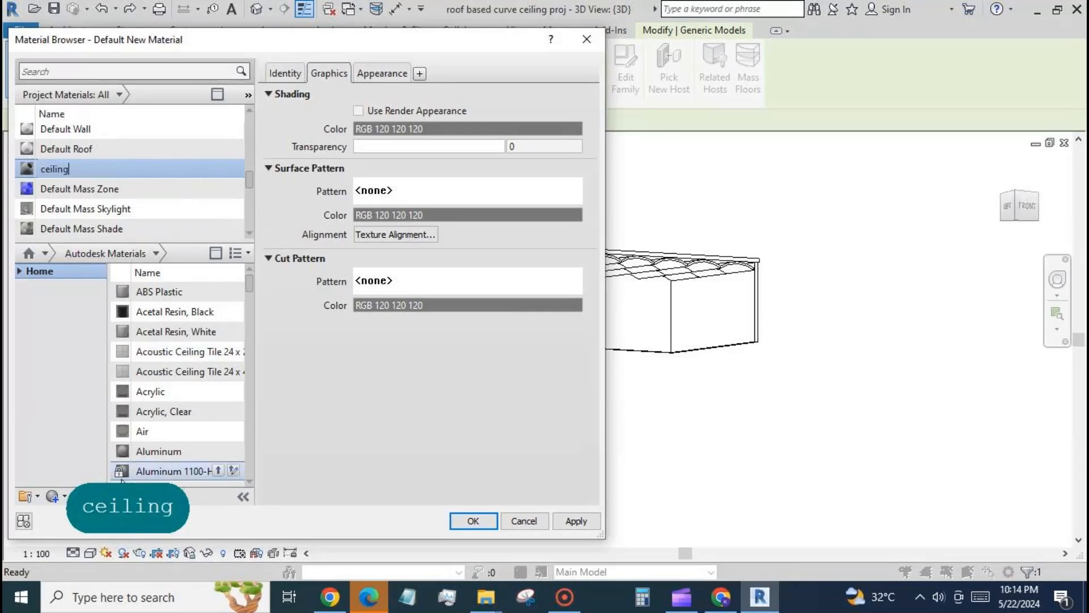
Step: Duplicate the ceiling material's appearance asset, replace it with English Oak, and assign the material to the curved ceiling type
scroll(178, 382, down, 1)
click(391, 73)
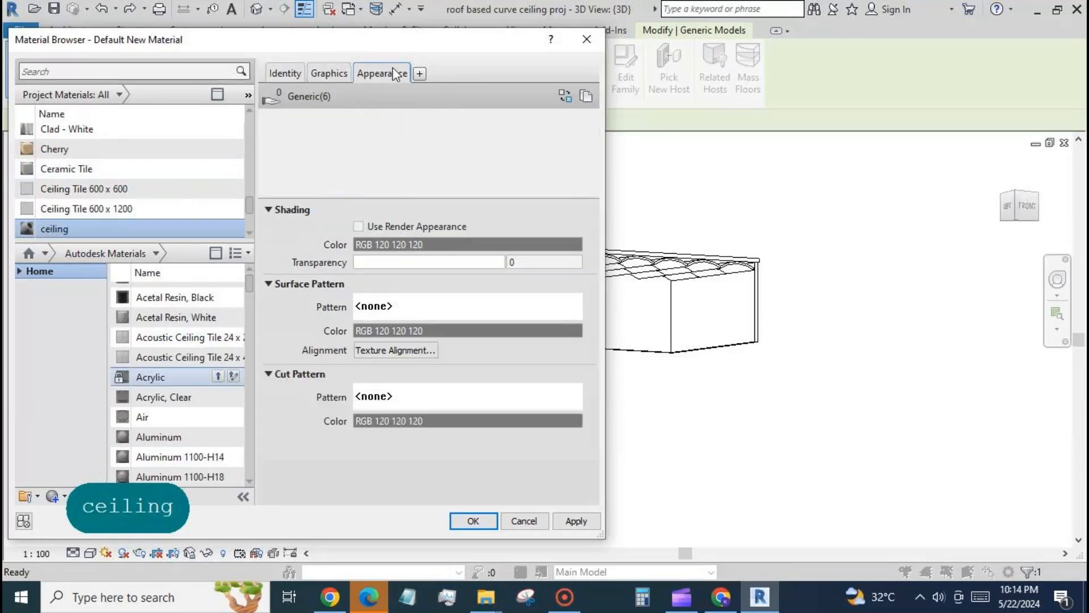
click(589, 97)
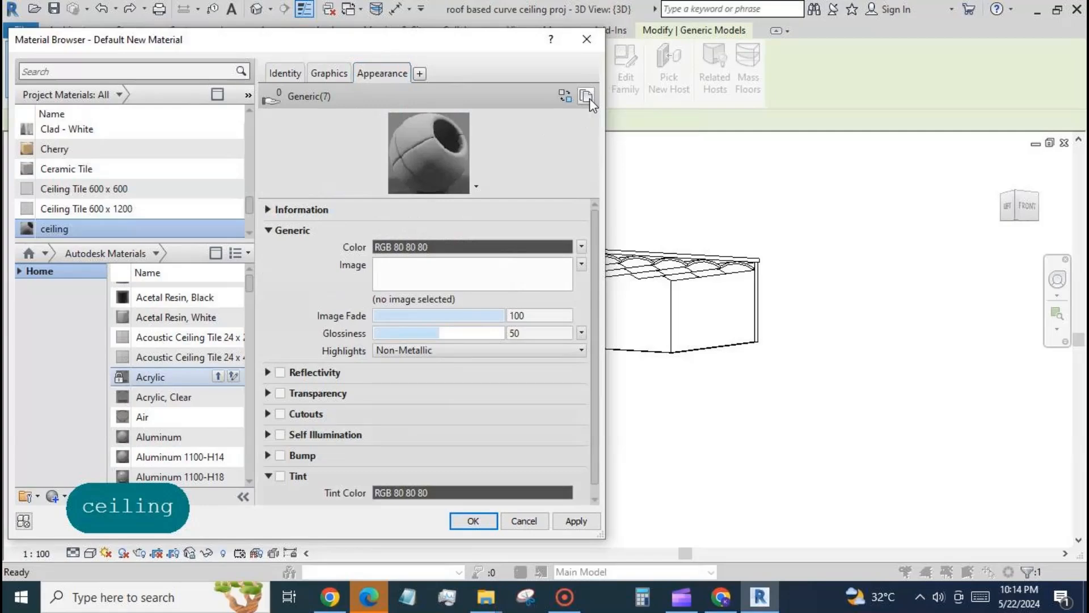
click(565, 96)
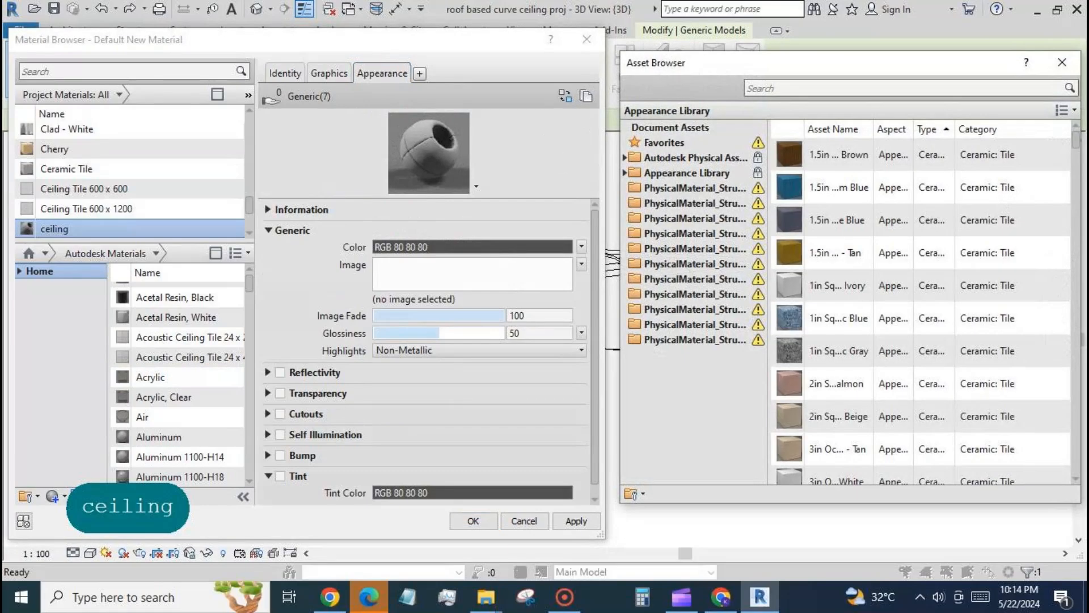
drag(1080, 146, 1078, 194)
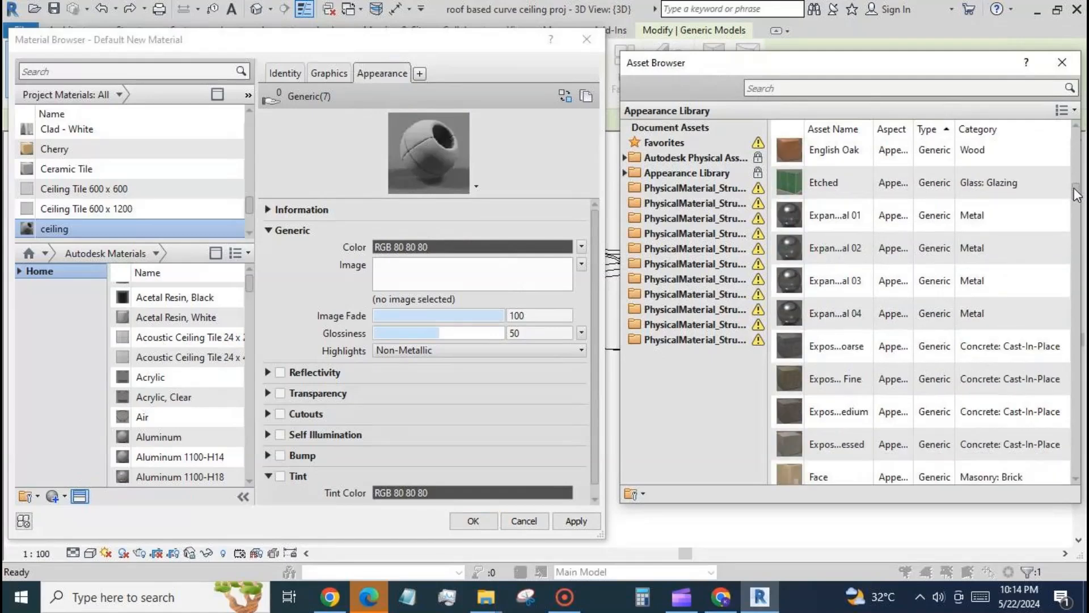
click(1047, 153)
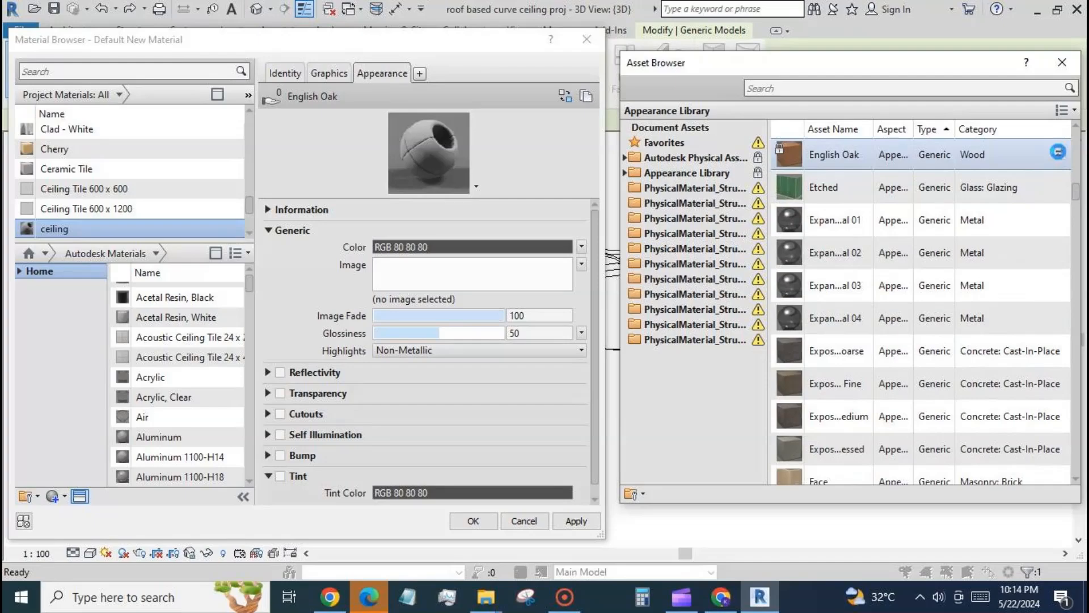
click(1058, 152)
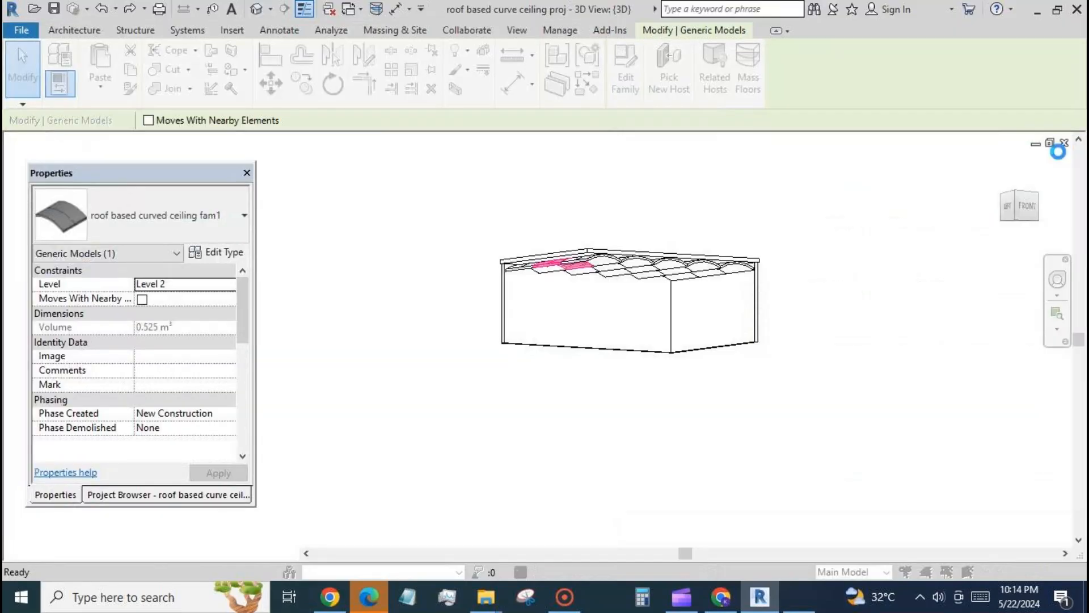
click(576, 521)
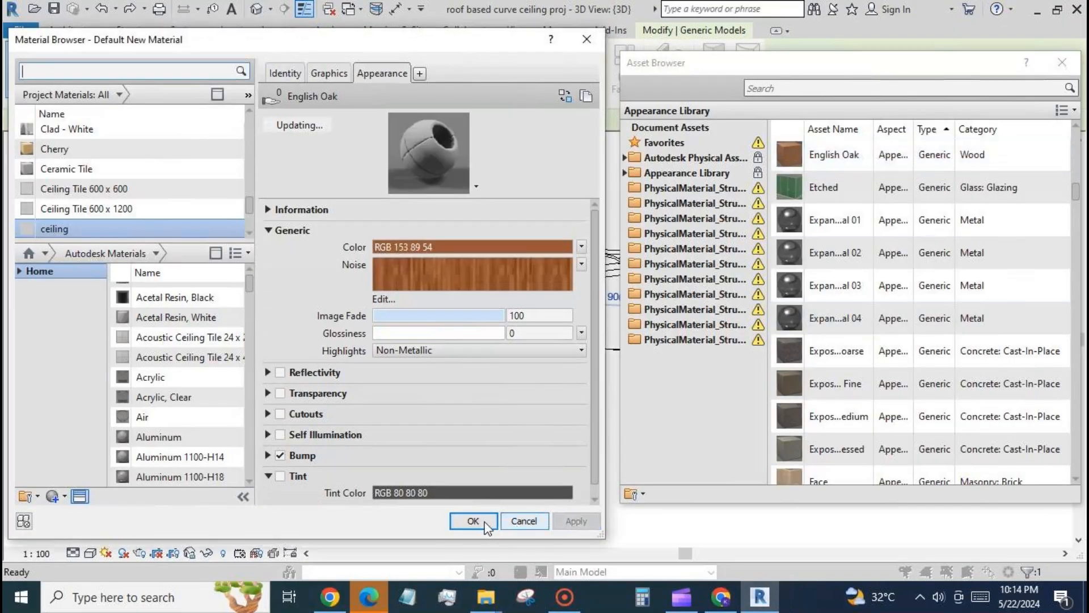
click(474, 520)
click(293, 487)
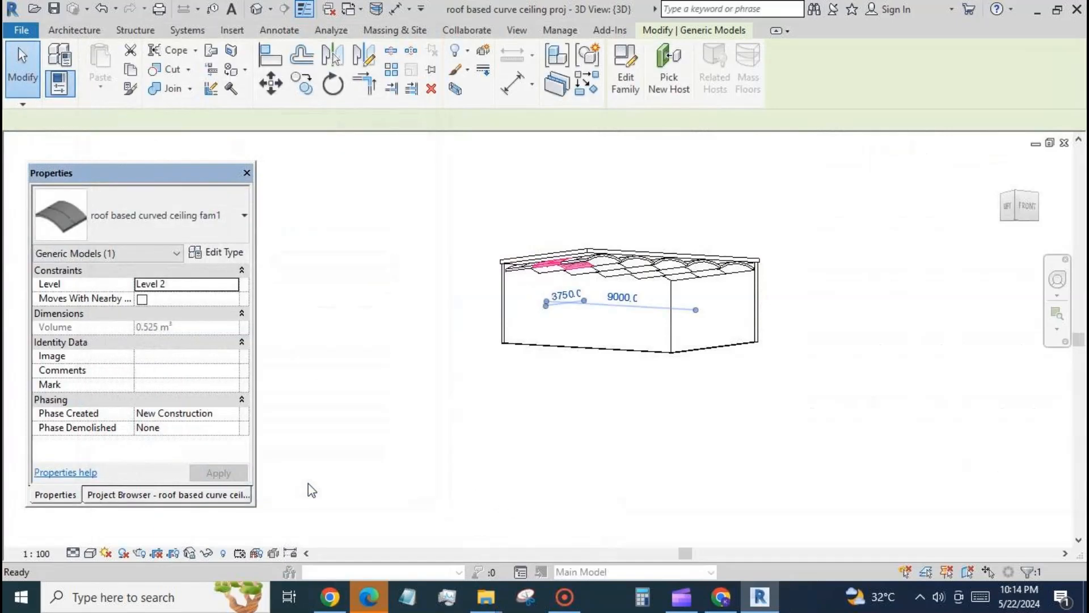
Step: Deselect the ceiling and set the 3D view's visual style to Realistic to inspect the wood finish
click(297, 505)
click(91, 553)
click(141, 520)
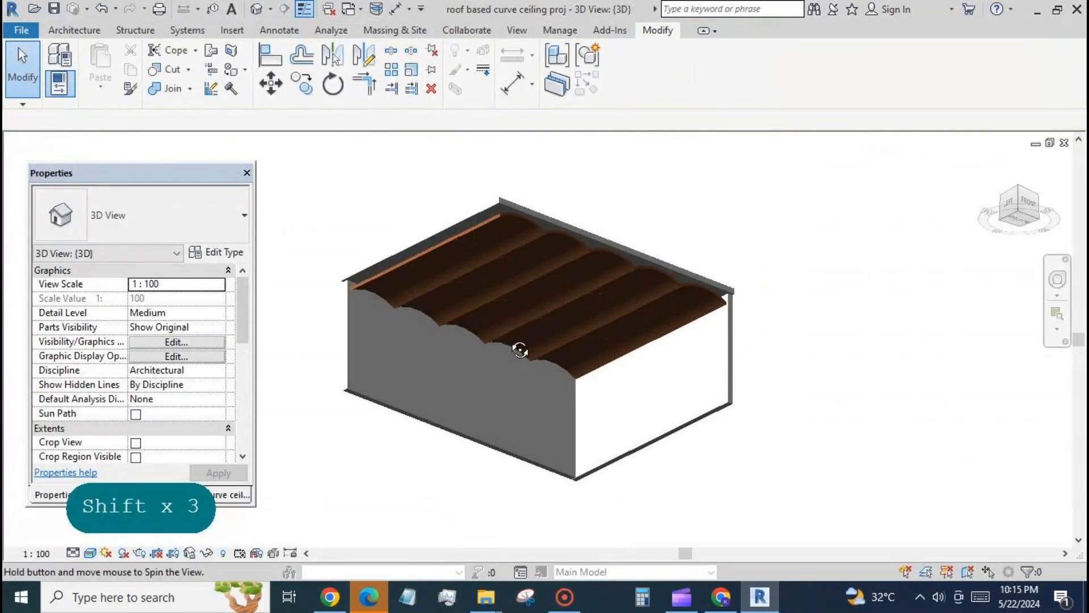
shift+middle_drag(518, 348, 508, 387)
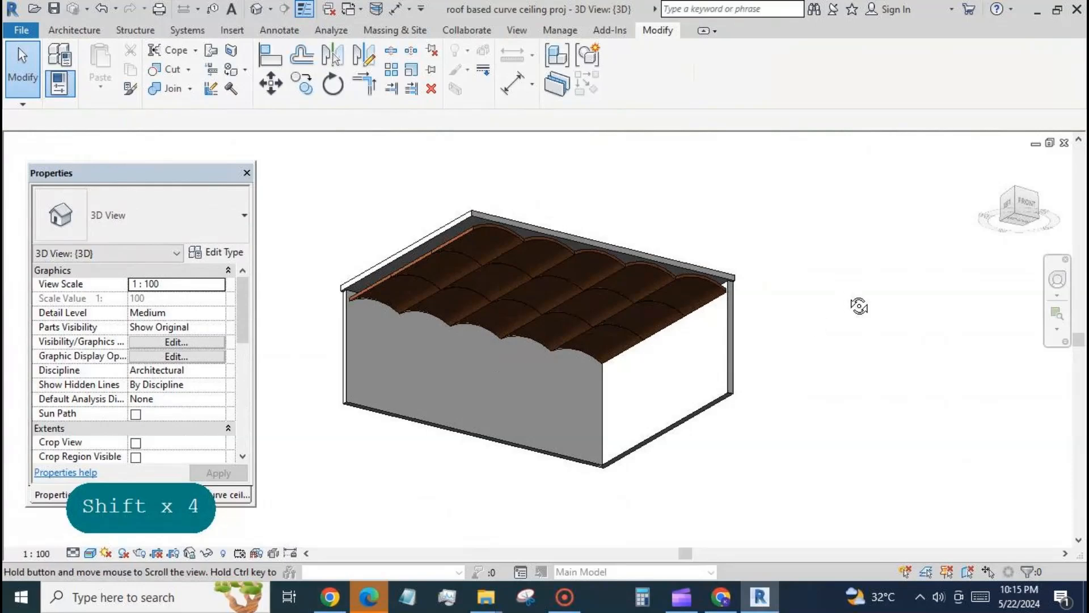
shift+middle_drag(859, 304, 825, 310)
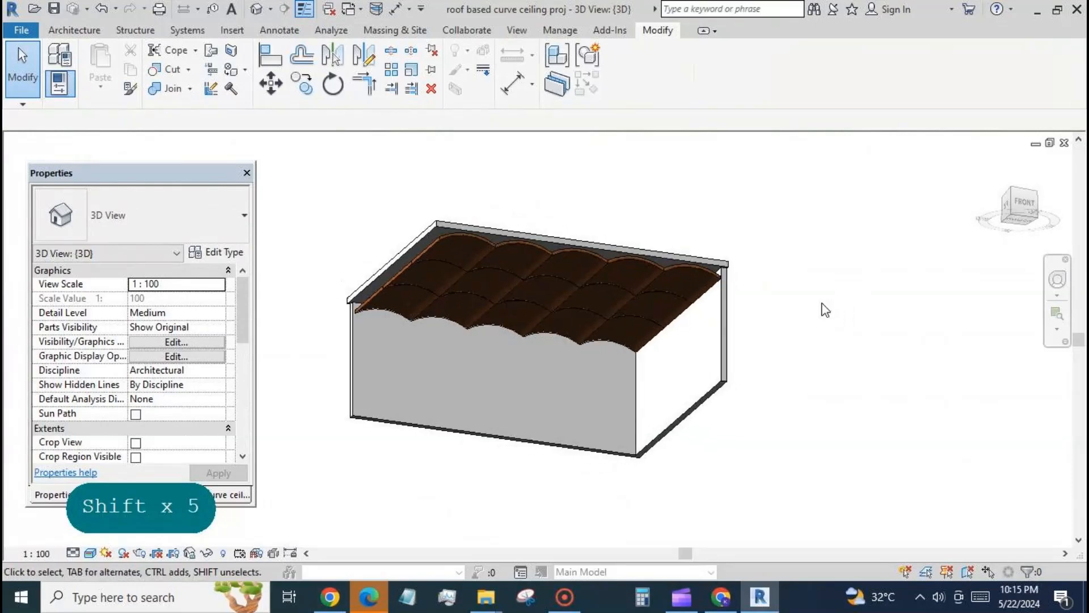
shift+middle_drag(492, 309, 503, 437)
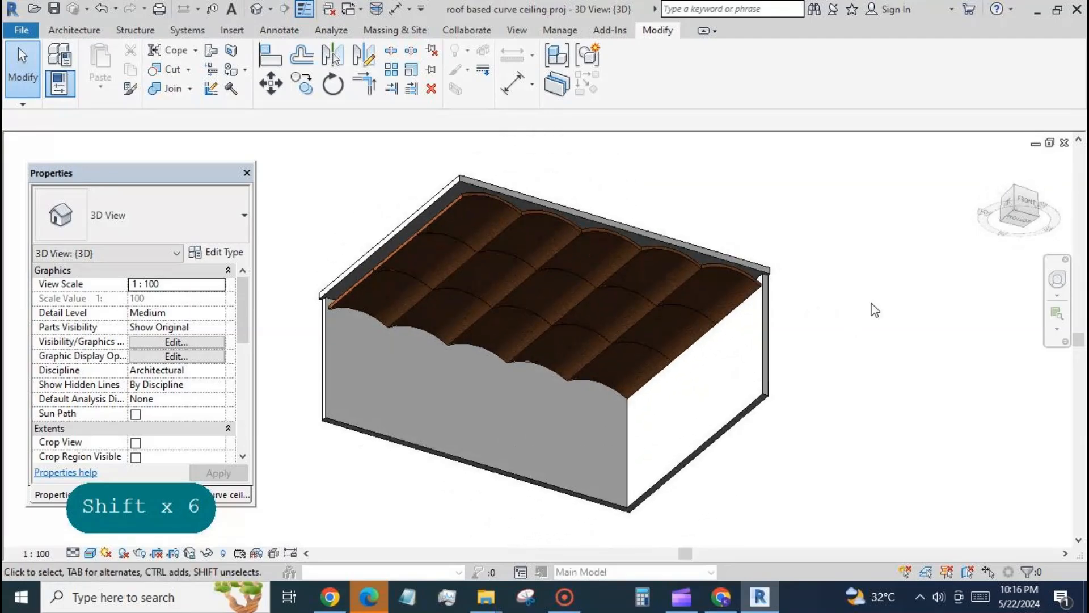
shift+middle_drag(628, 496, 679, 182)
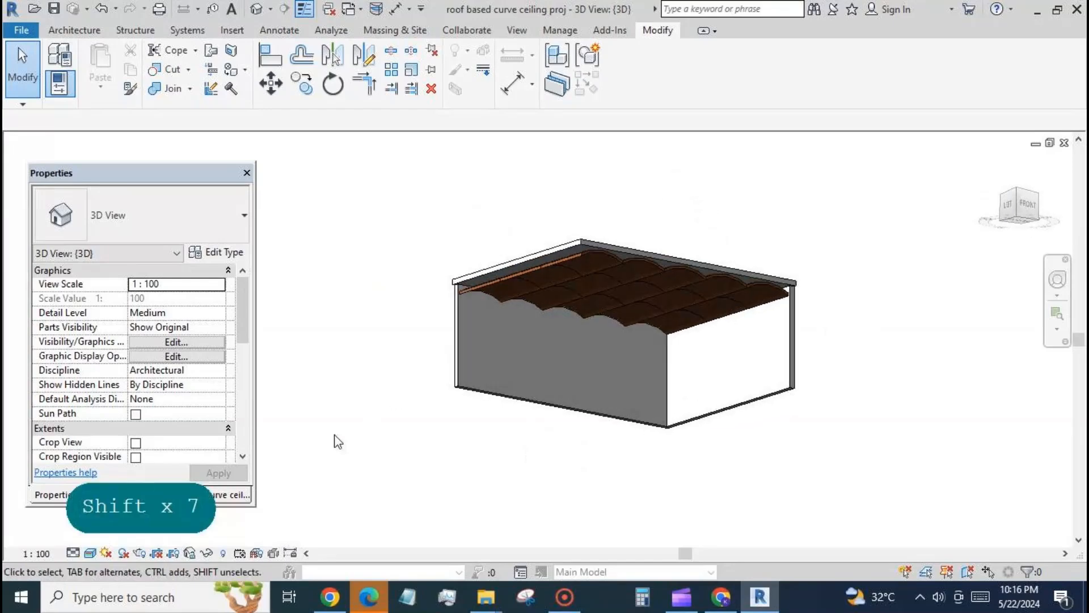
Step: Render the 3D view at Medium quality with the Exterior: Artificial only lighting scheme
click(139, 554)
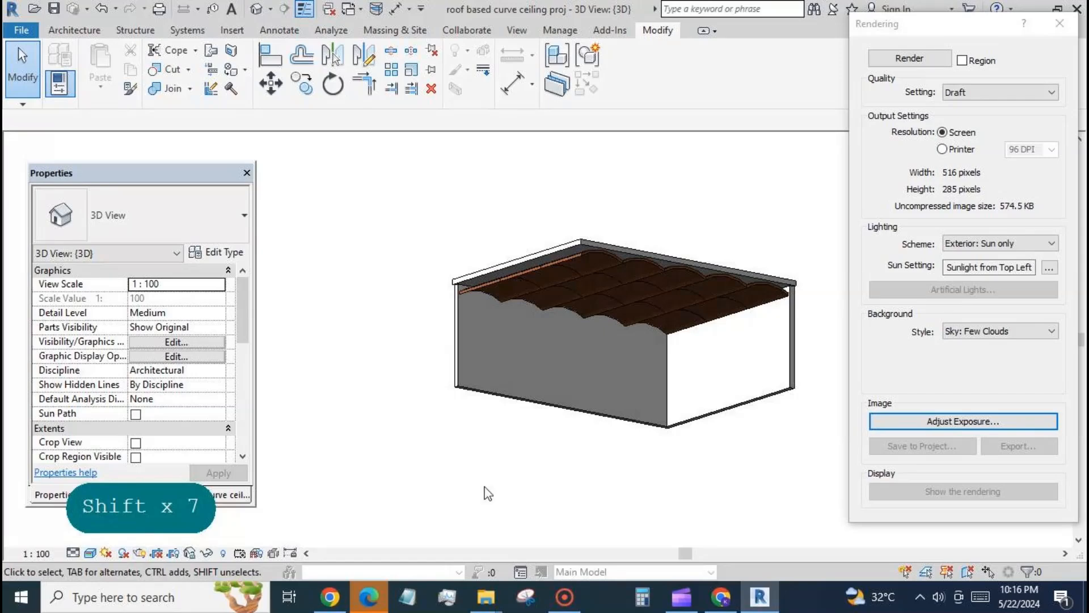
click(1053, 93)
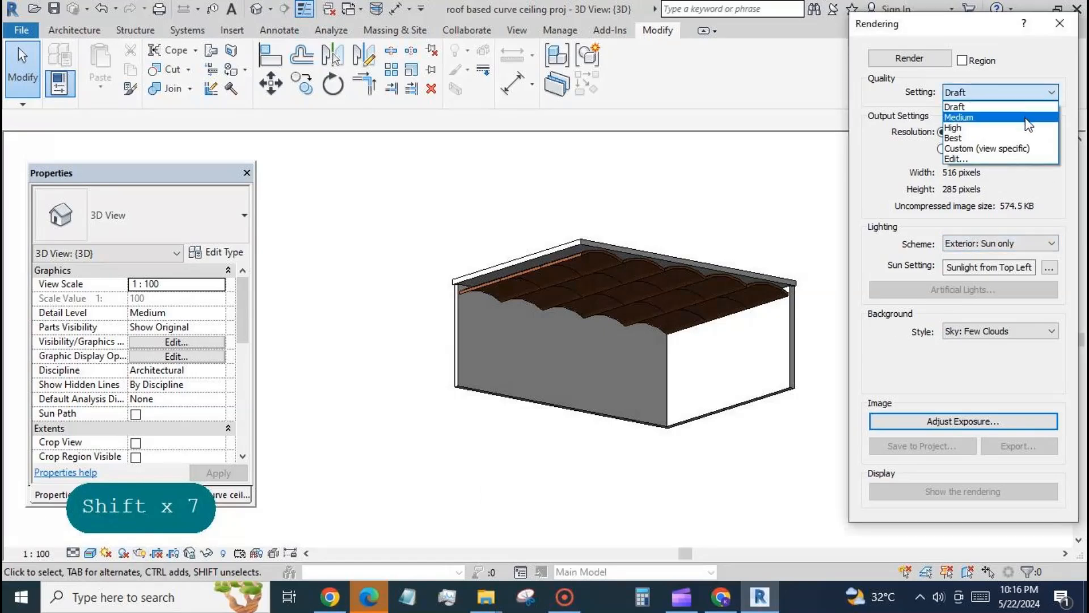
click(1028, 113)
click(1054, 244)
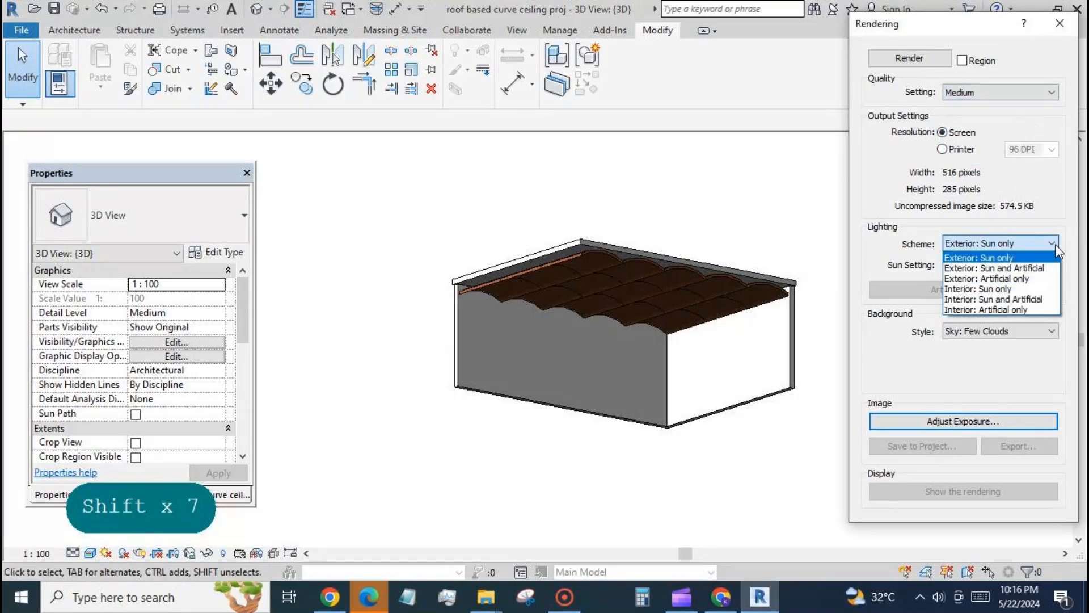
click(1044, 278)
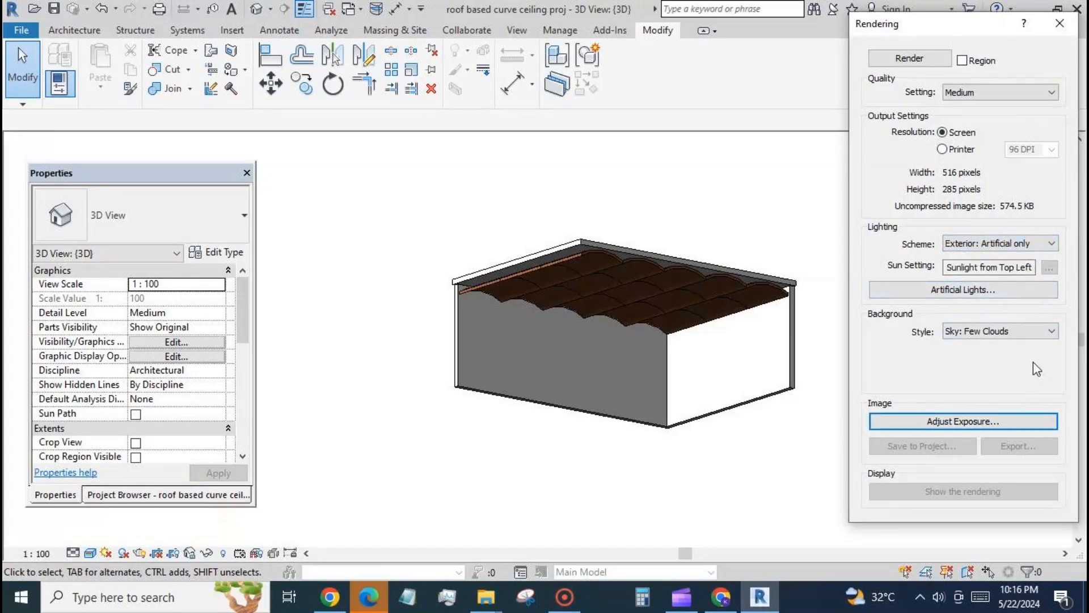
click(913, 57)
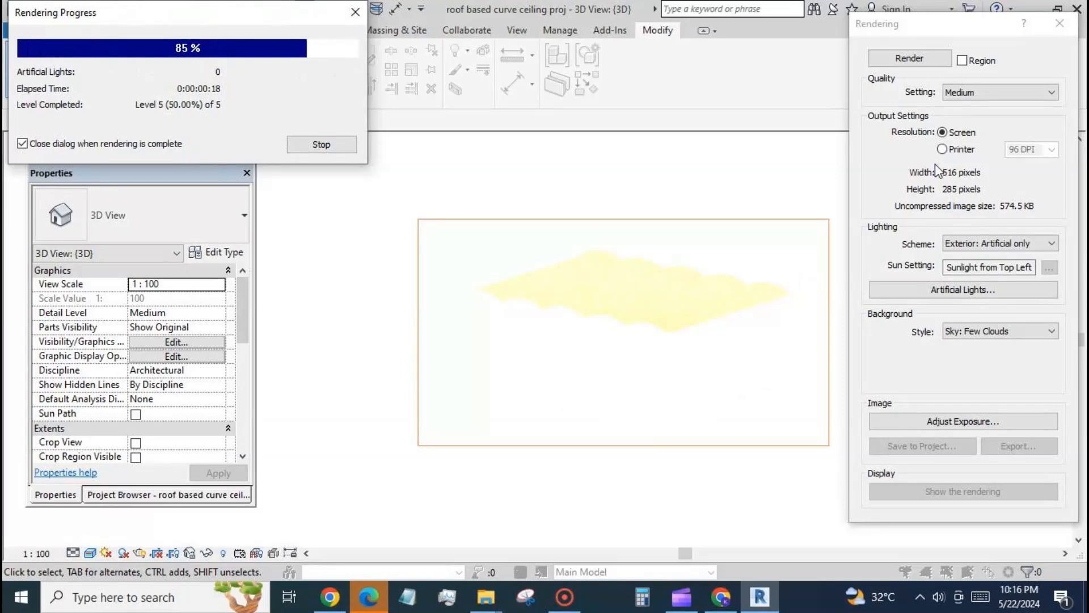
Step: Adjust the rendering's exposure to Shadows 1.94, Saturation 2.53 and White Point 8622.5, and close the rendering settings
click(995, 423)
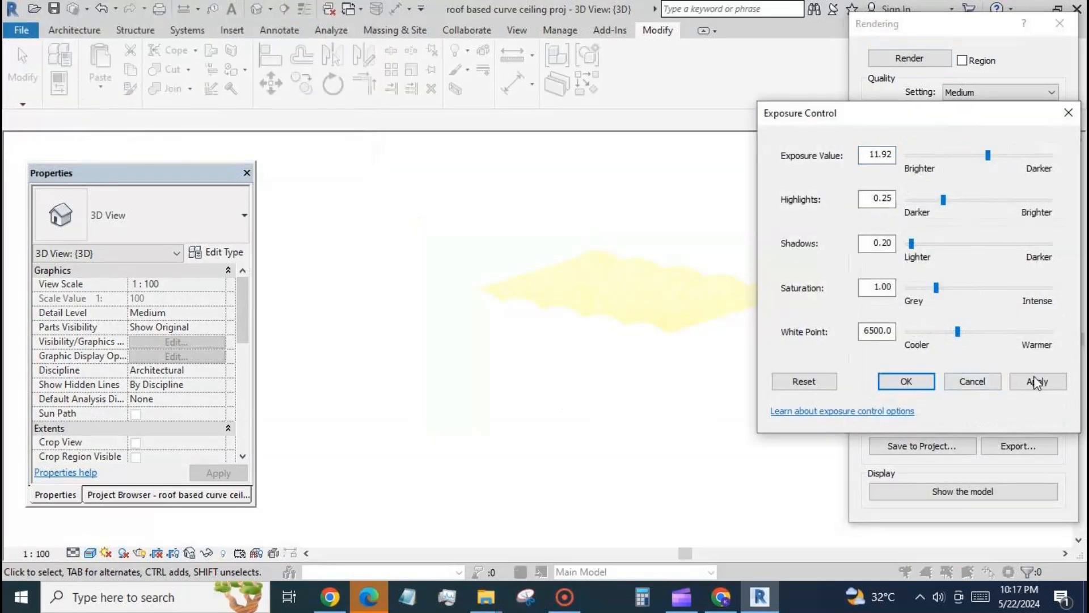
click(1037, 384)
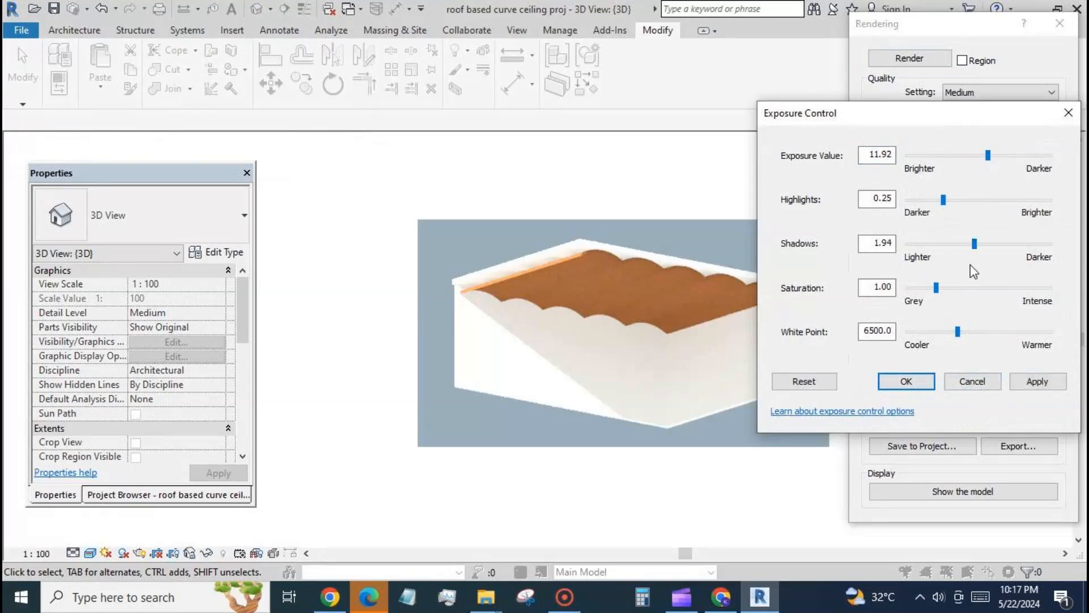
drag(981, 282, 978, 284)
drag(959, 331, 970, 328)
click(1042, 382)
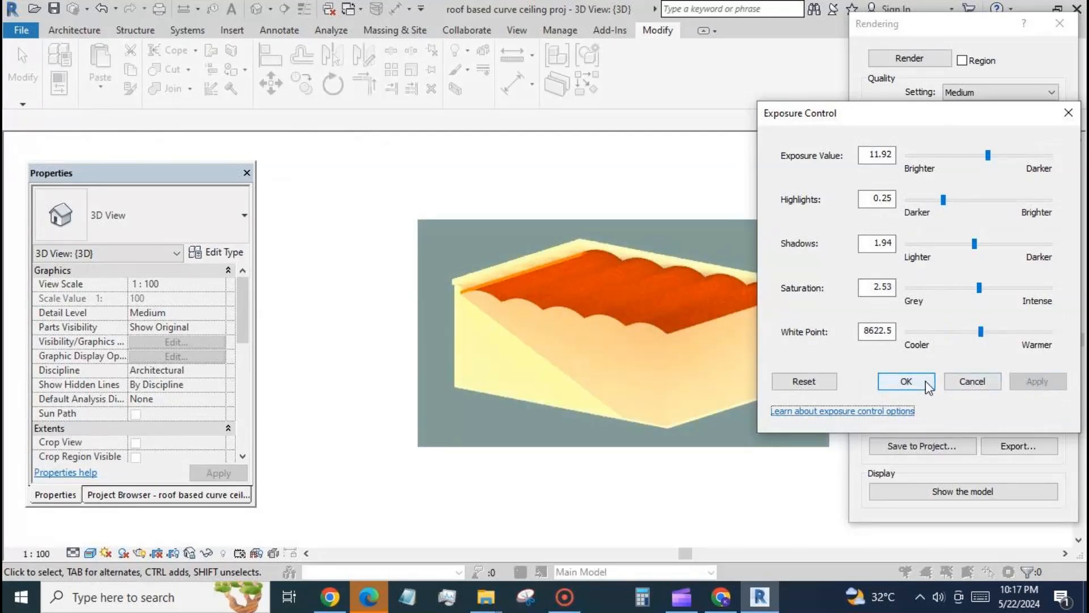
click(906, 381)
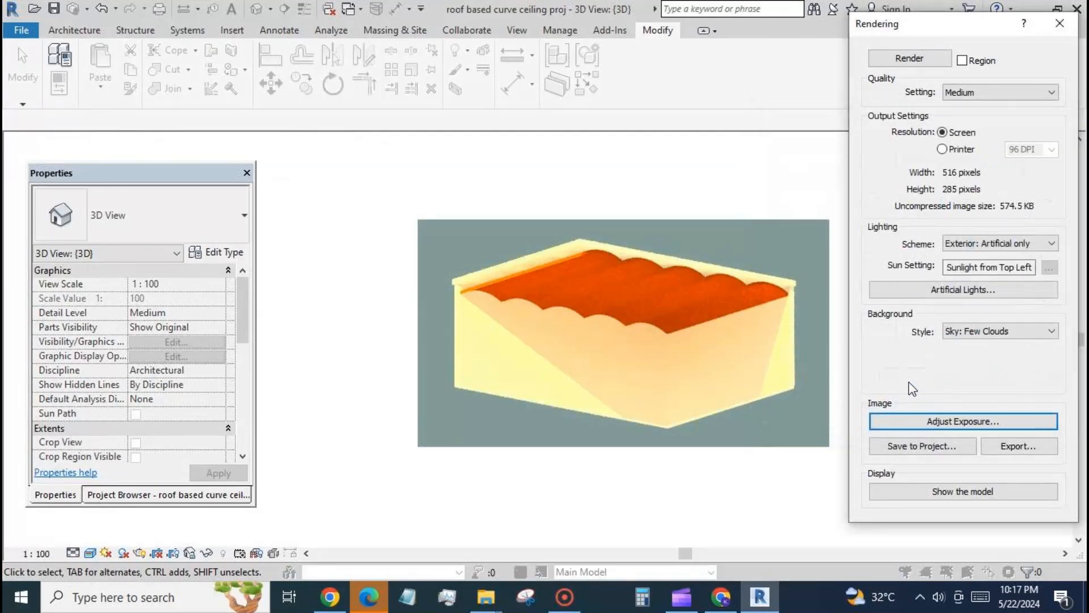
click(802, 481)
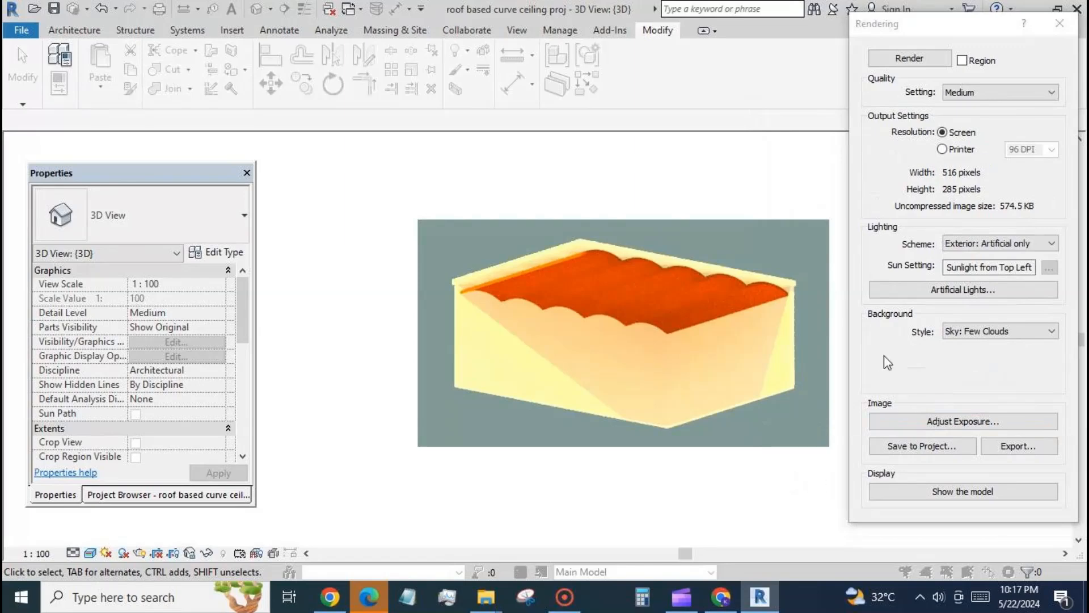
scroll(837, 236, up, 2)
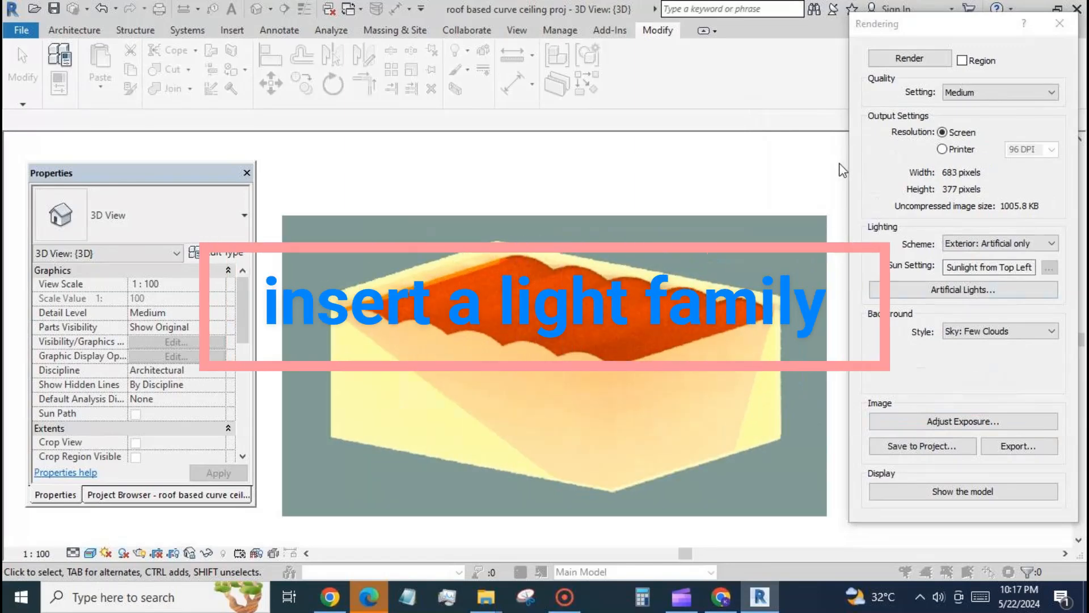
click(1059, 23)
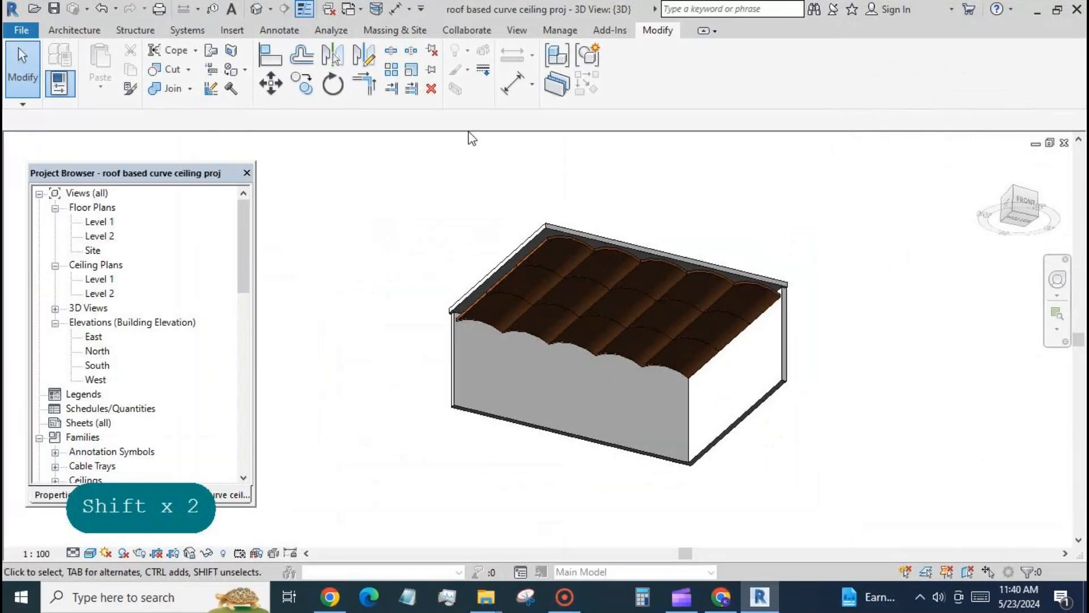
Step: Start loading a family and browse the US Metric library to the Internal folder of Architectural lighting
click(232, 30)
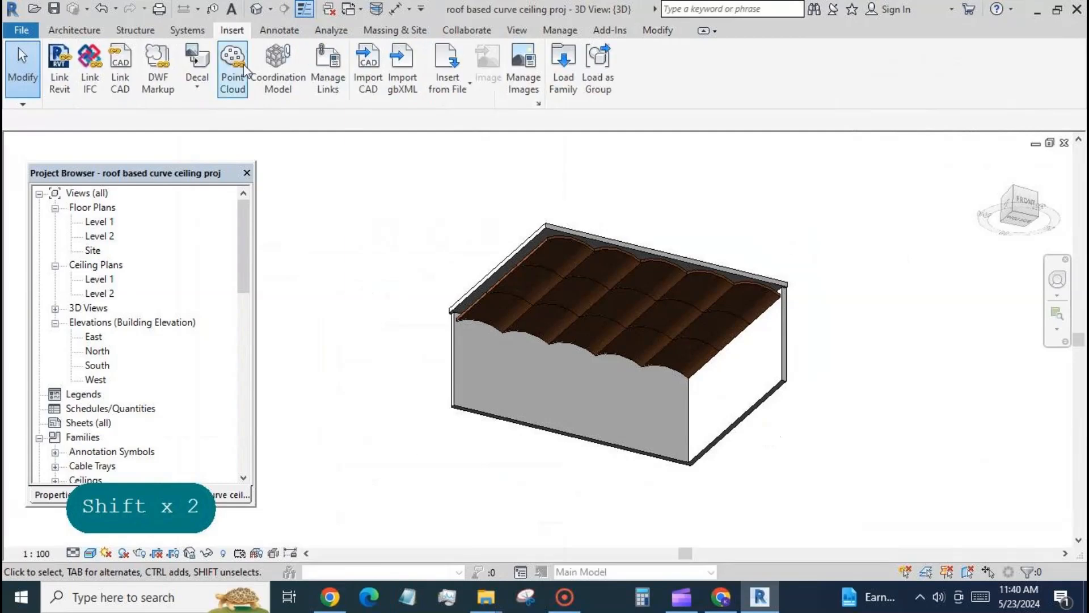
click(562, 79)
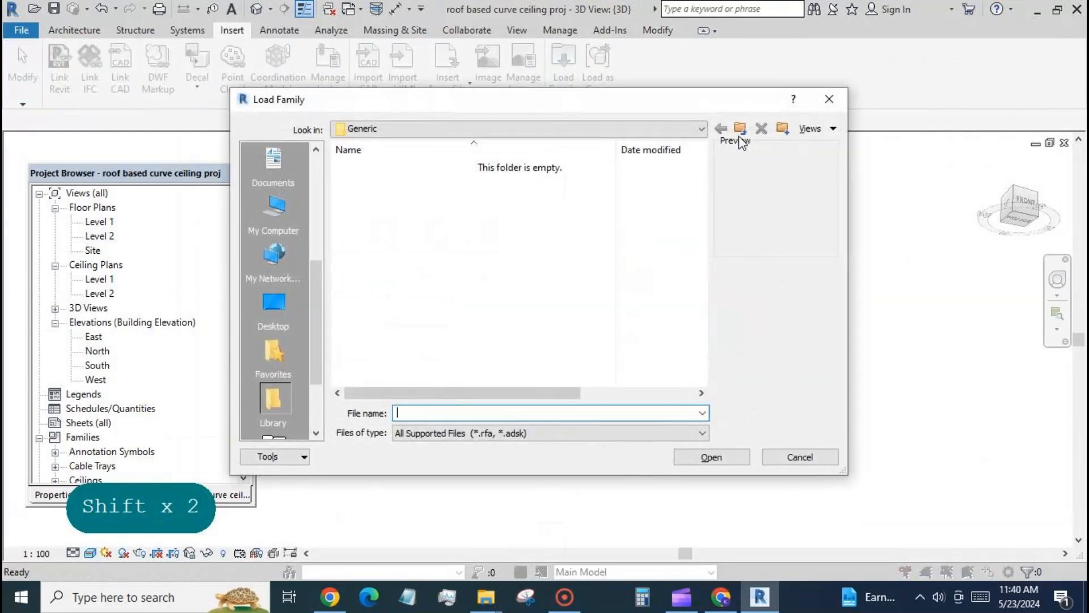
click(740, 128)
double_click(354, 198)
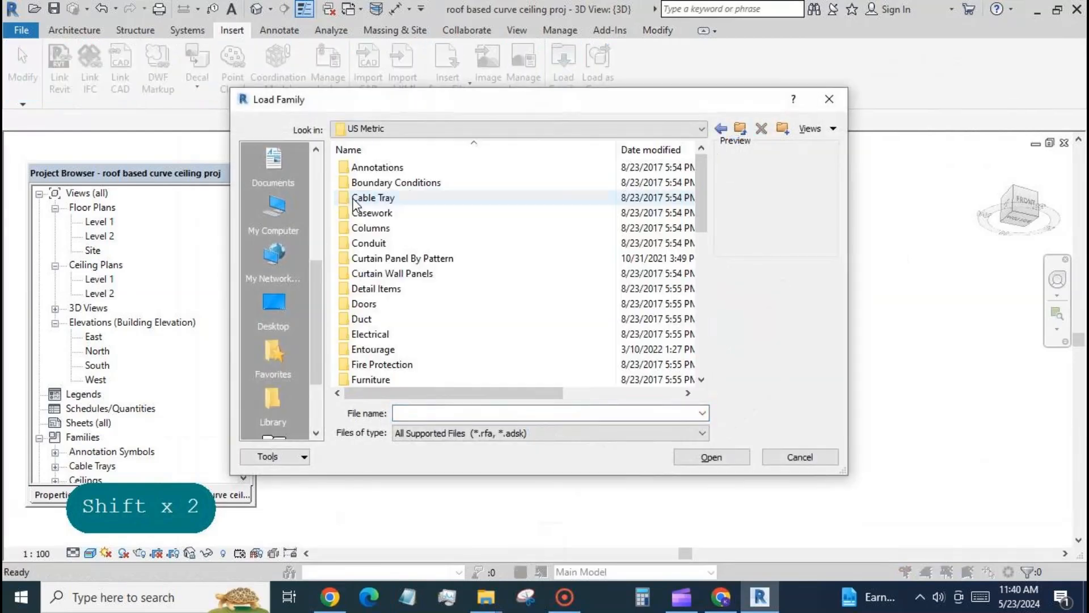
scroll(382, 292, down, 4)
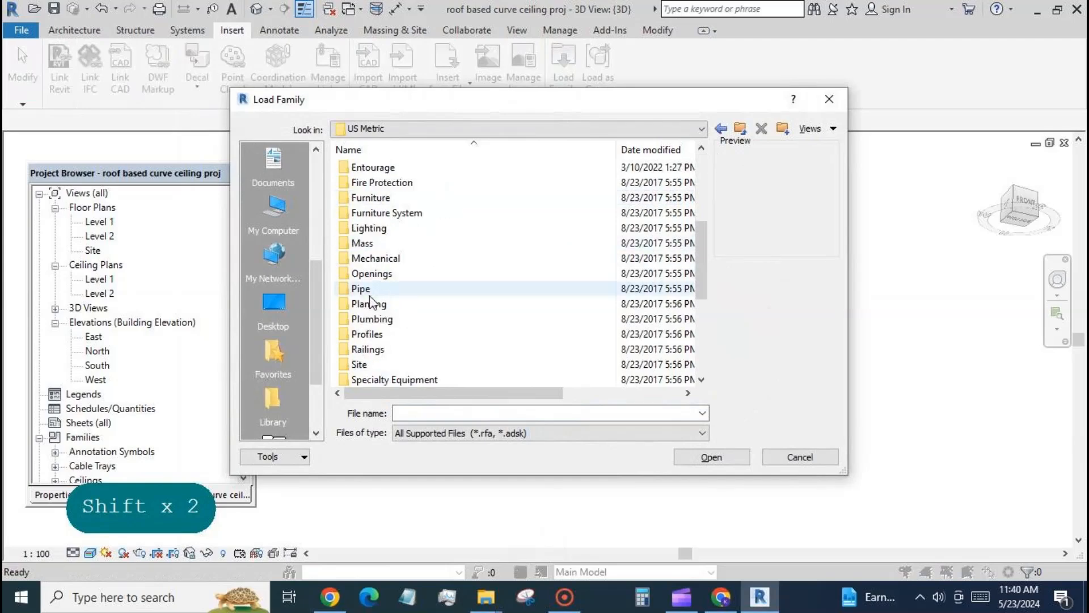
double_click(348, 228)
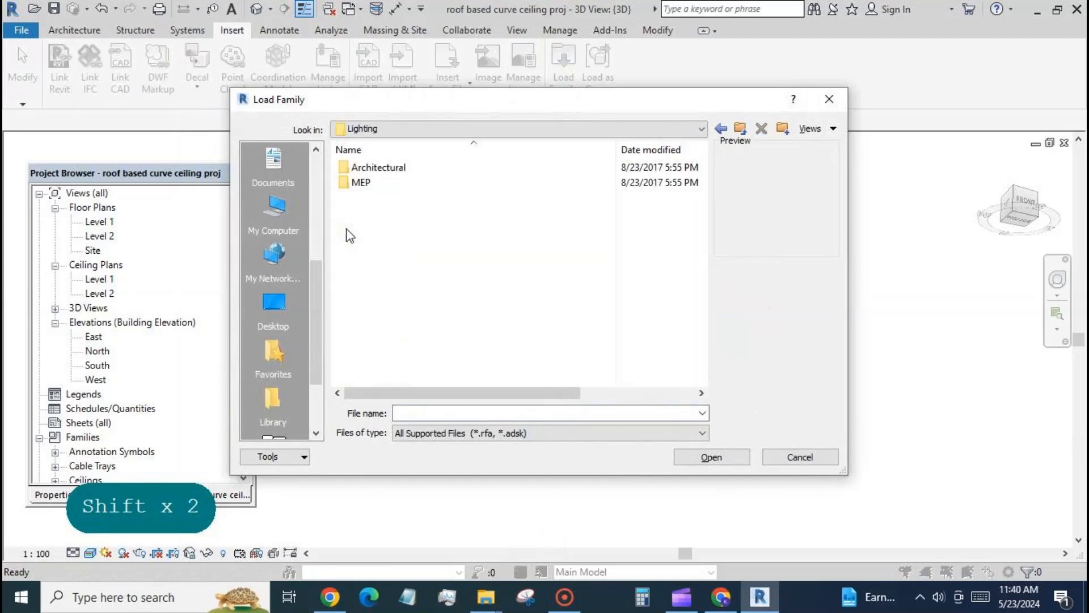
double_click(344, 169)
double_click(347, 183)
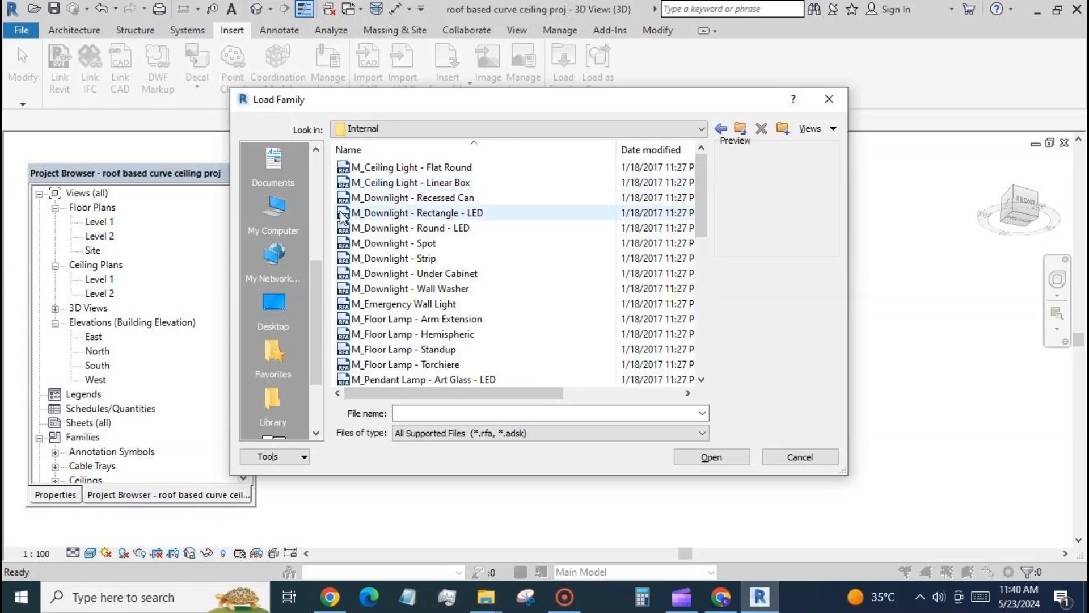
Step: Load the M_Downlight - Round - LED family into the project
scroll(433, 276, down, 1)
scroll(432, 276, down, 1)
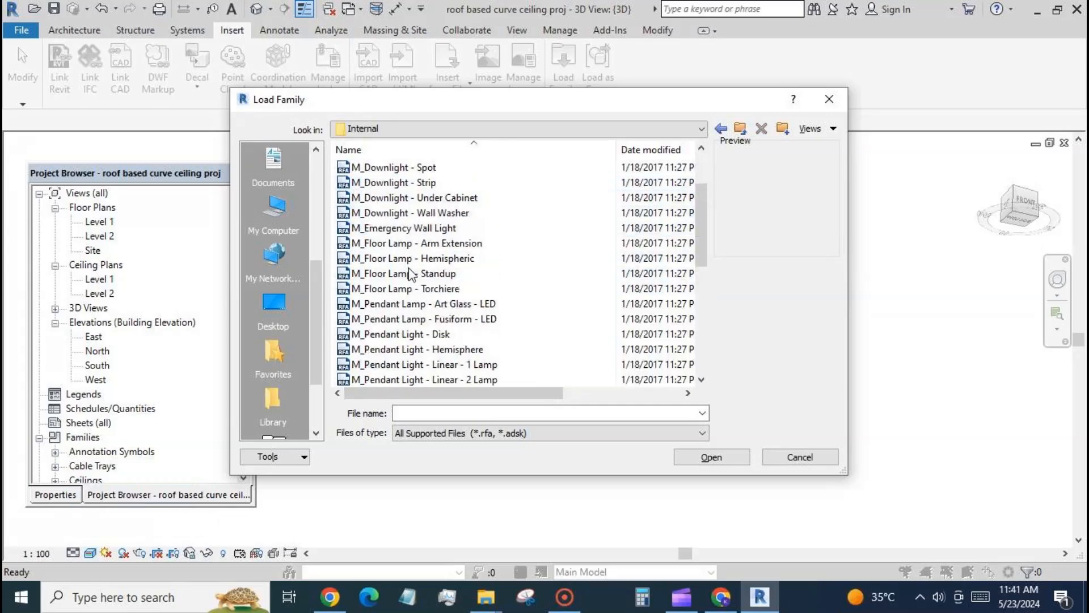
scroll(419, 256, up, 1)
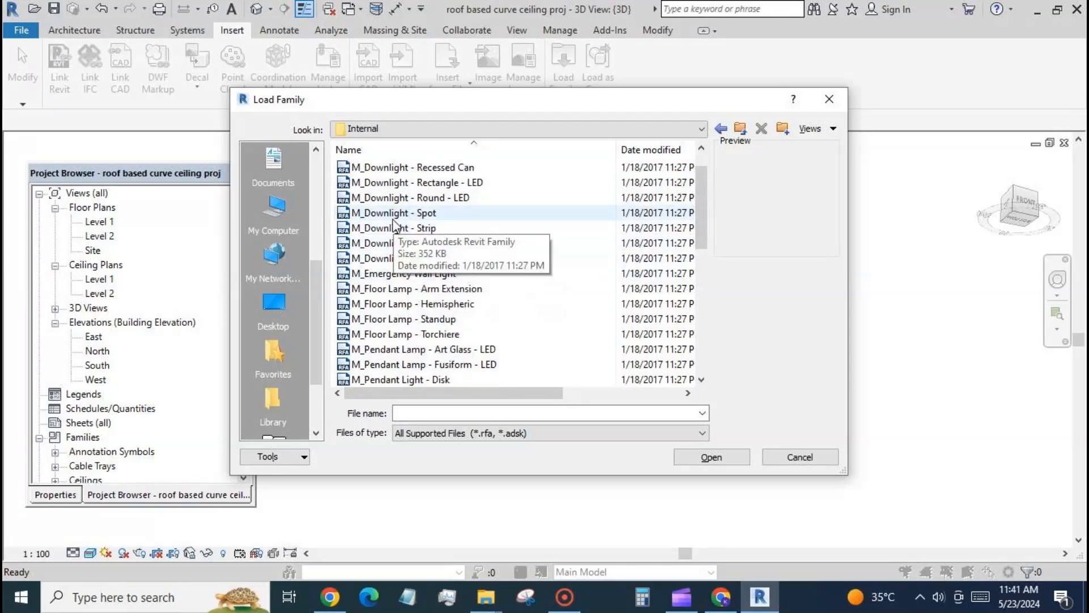
click(393, 197)
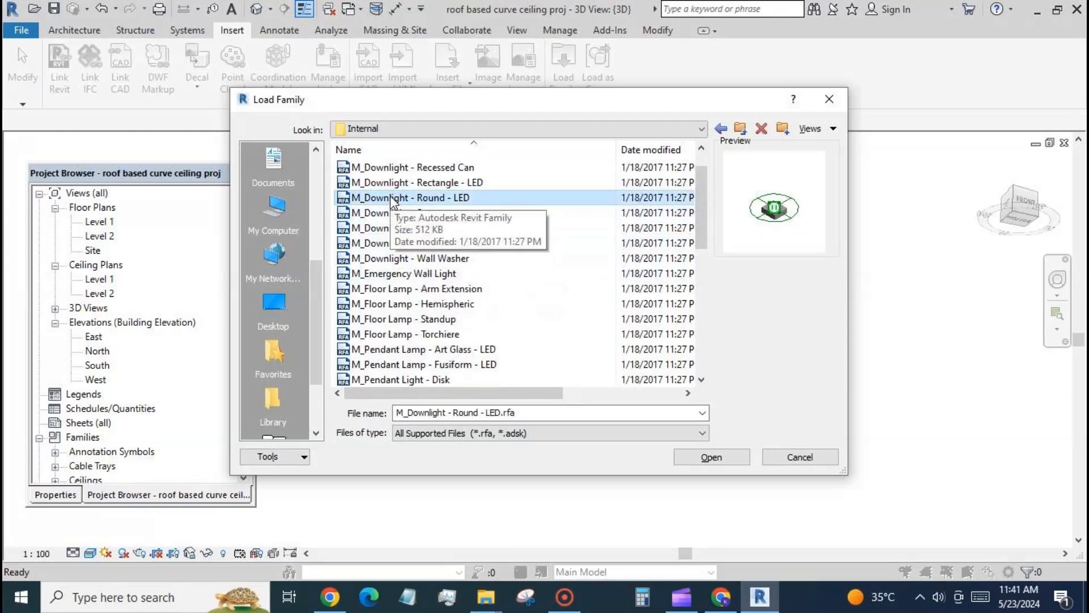
click(705, 457)
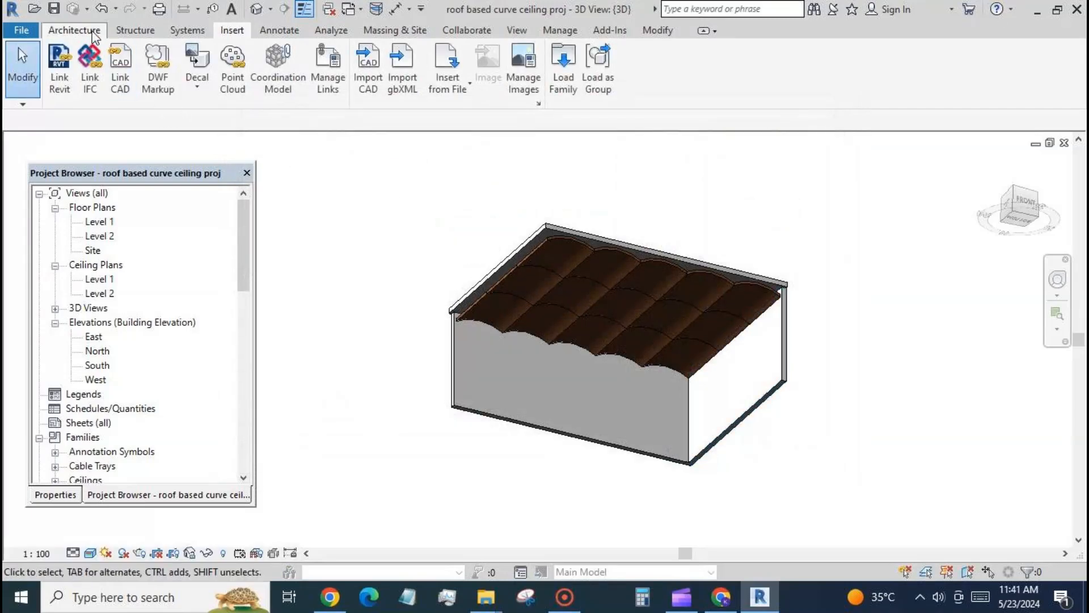
Step: Place one round LED downlight on the underside face of the curved ceiling panel in the rear corner
click(74, 30)
click(190, 62)
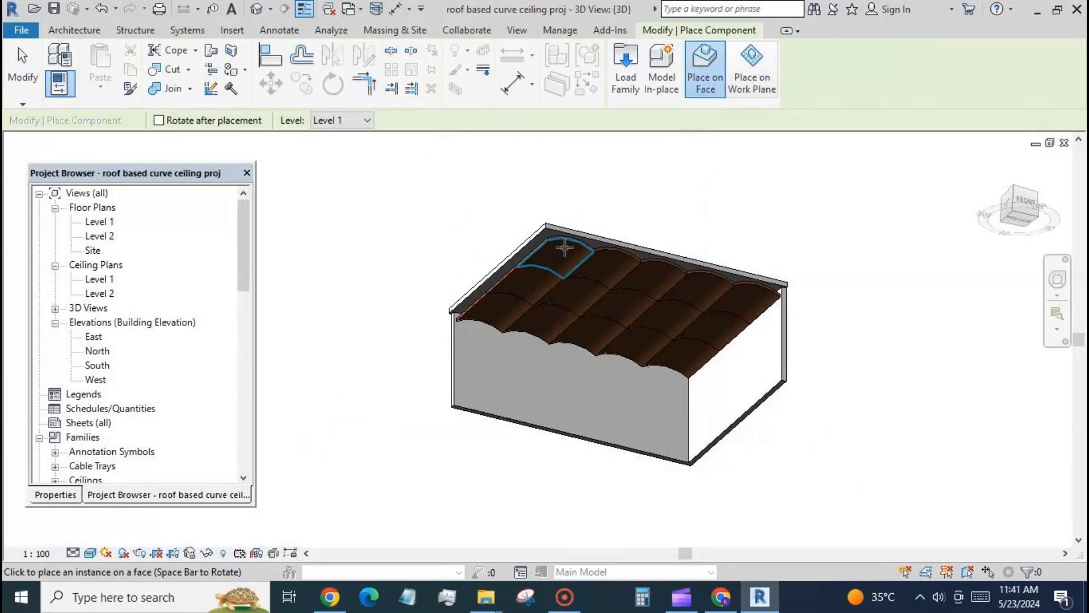
click(559, 253)
key(Escape)
key(Escape)
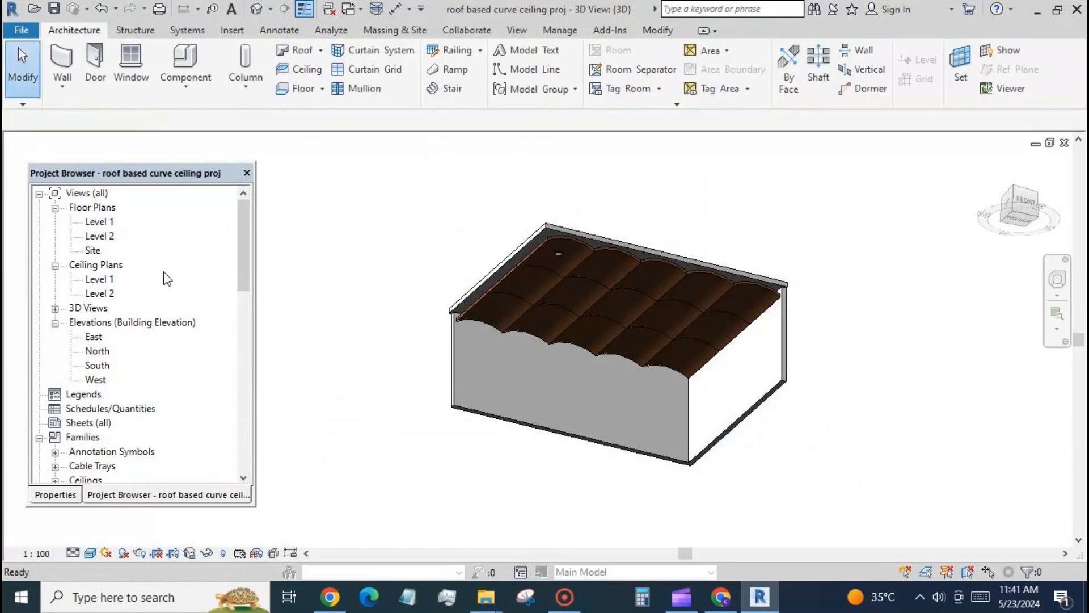
Step: View the 3D model from the bottom and move the downlight closer to the centre of its corner panel
double_click(101, 282)
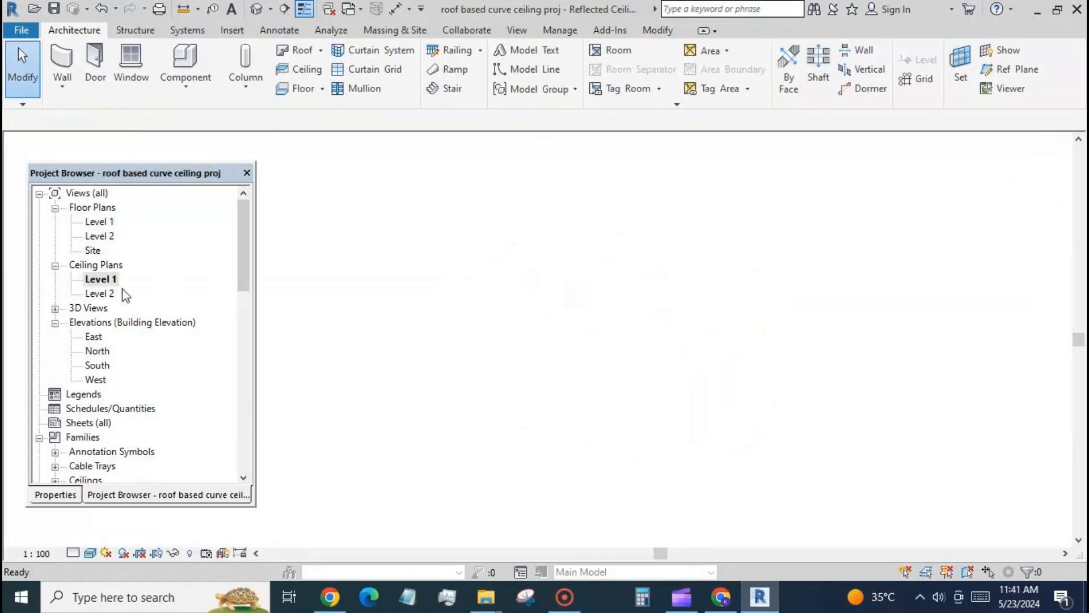
click(285, 10)
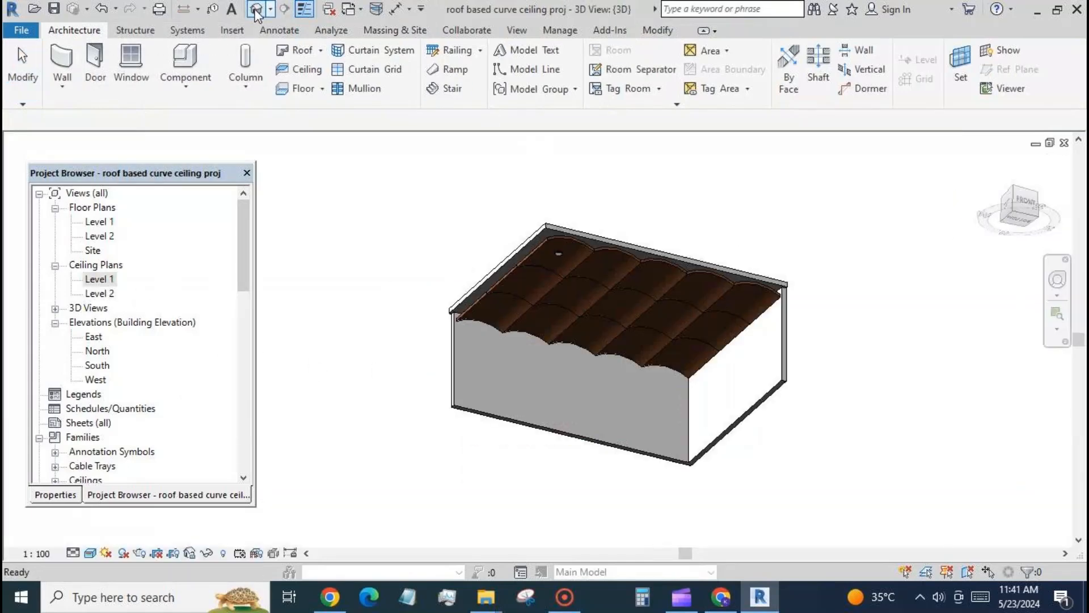
click(1020, 222)
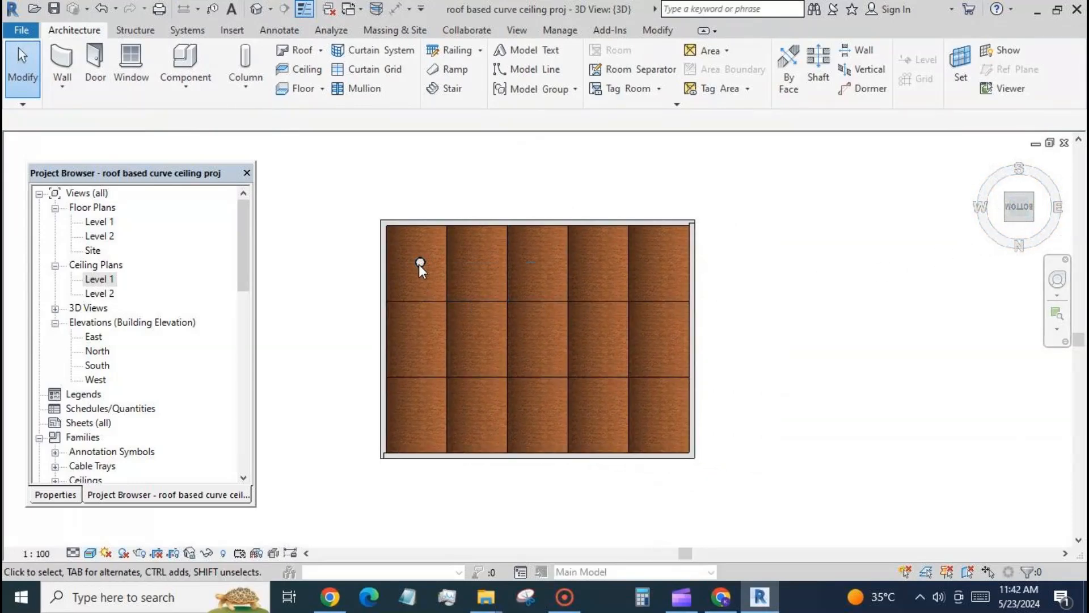
scroll(829, 299, down, 1)
scroll(489, 269, up, 3)
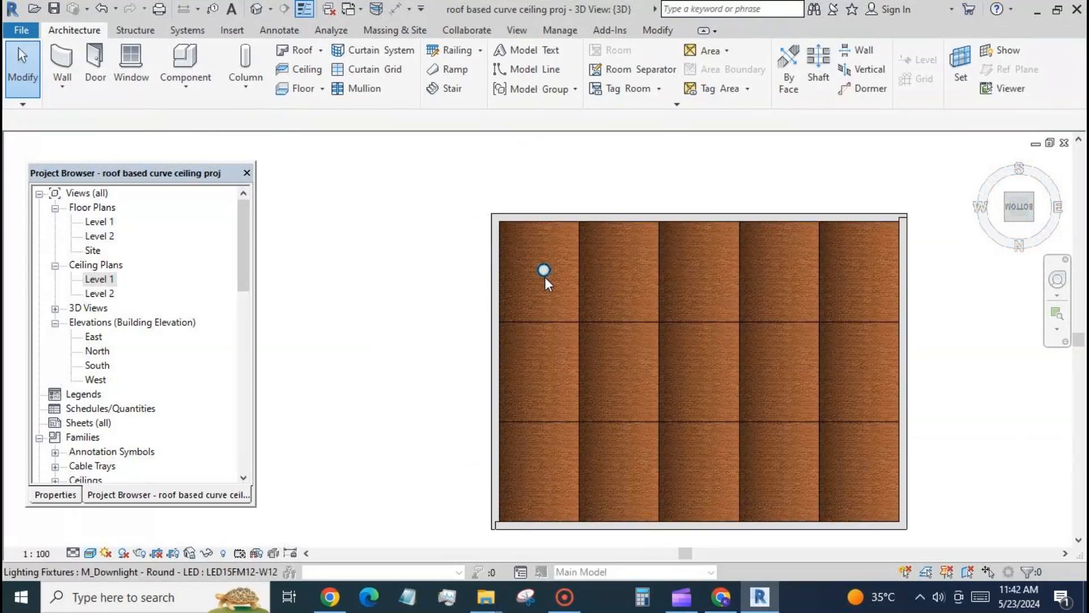
click(544, 272)
drag(537, 275, 537, 281)
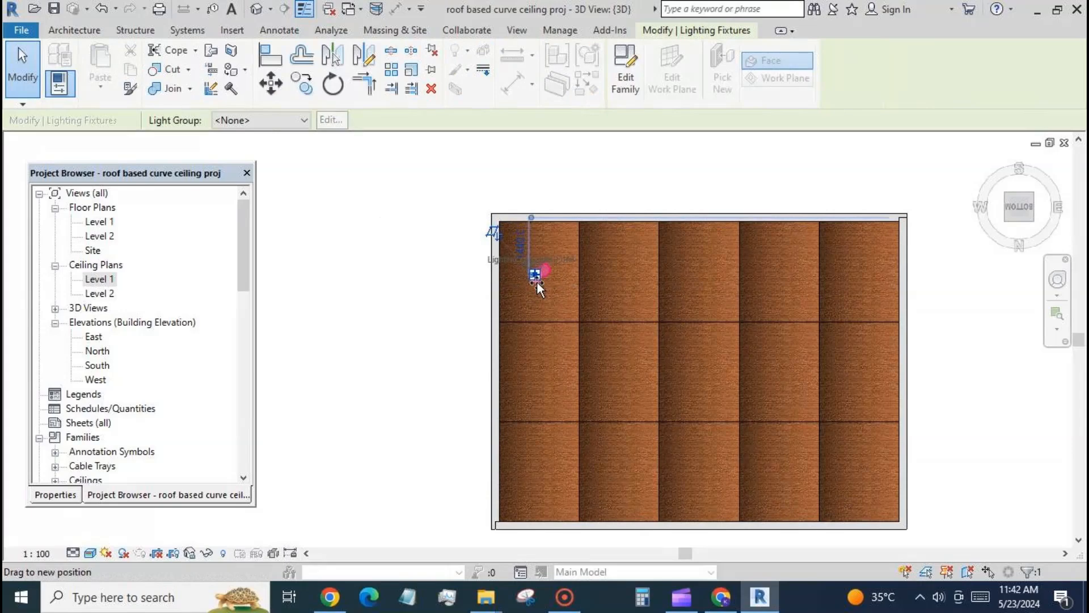
click(418, 278)
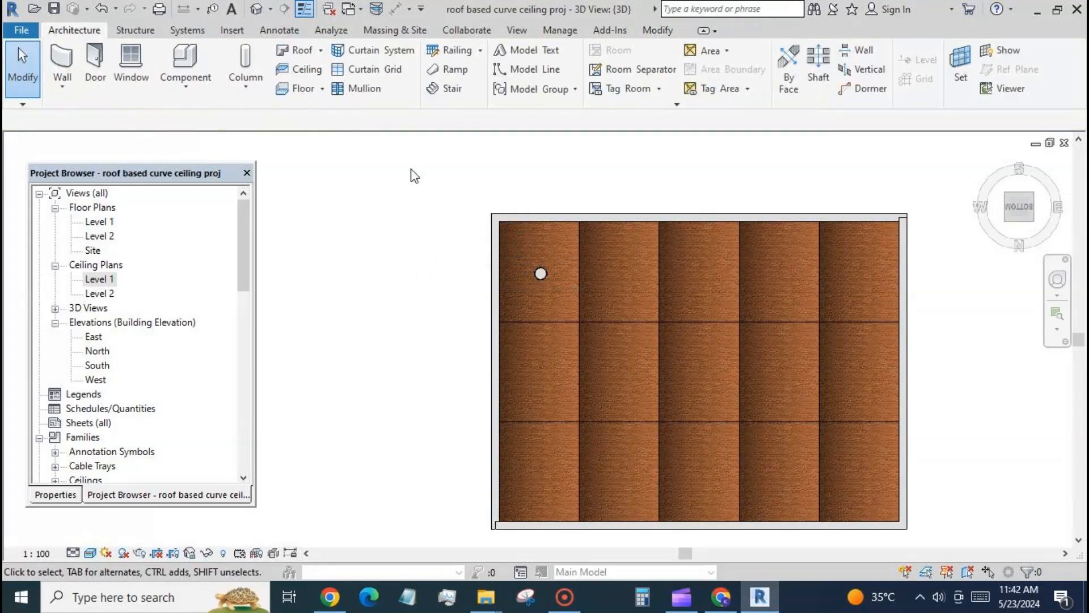
key(a)
key(l)
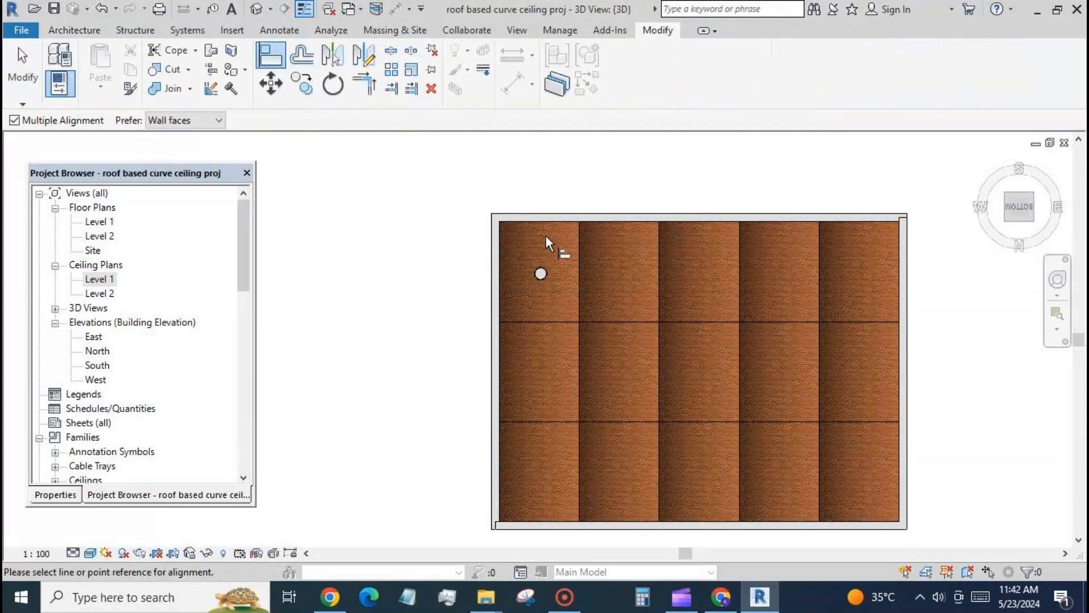
key(Escape)
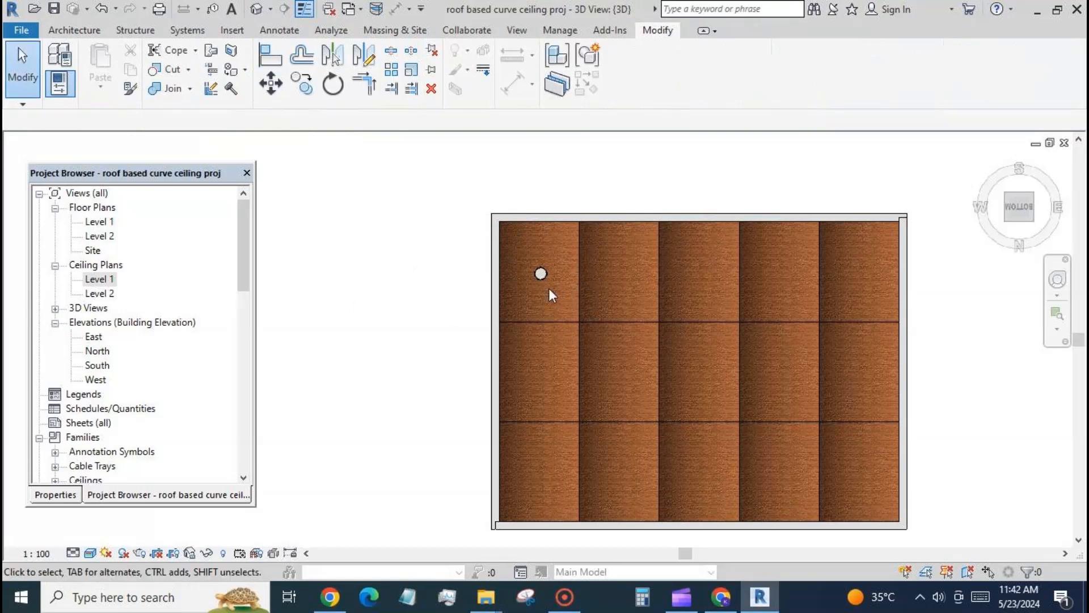
Step: Array the downlight linearly along the first row of ceiling panels, spaced one panel width apart, with a count of 5
click(540, 277)
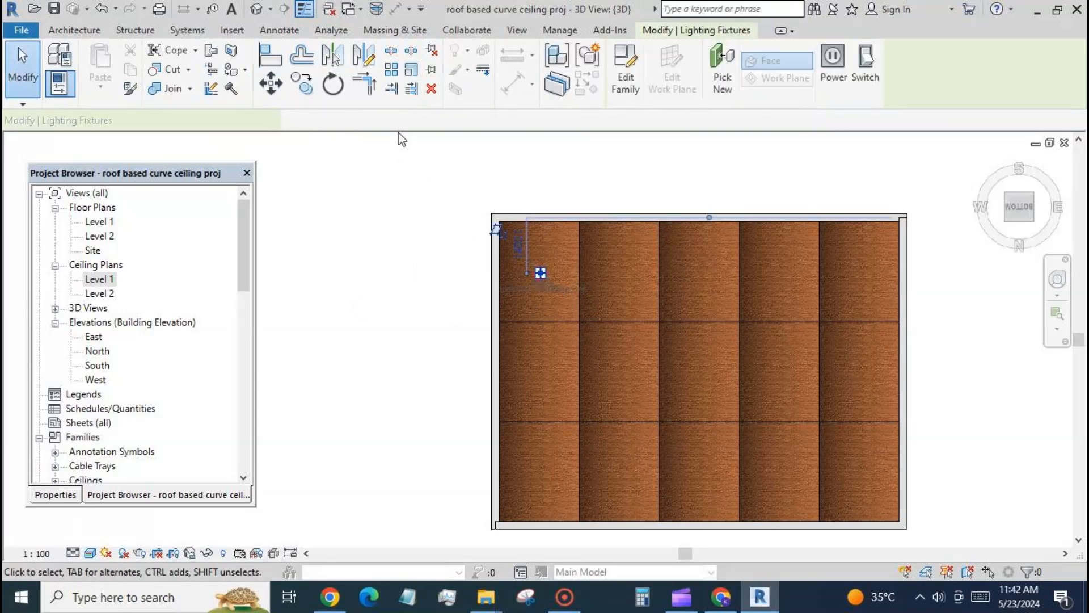
key(a)
key(r)
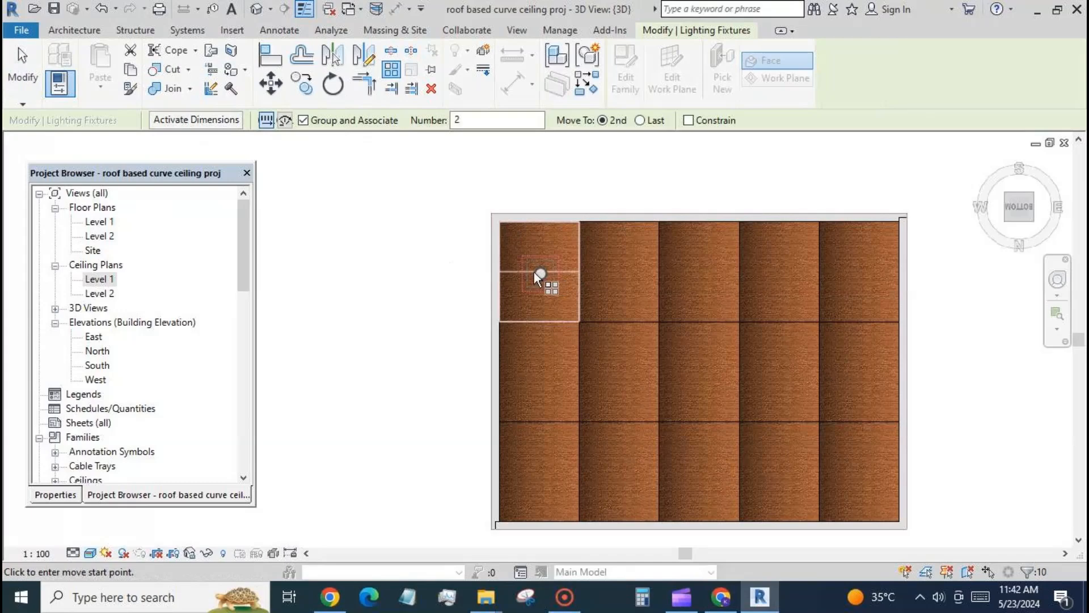
click(500, 271)
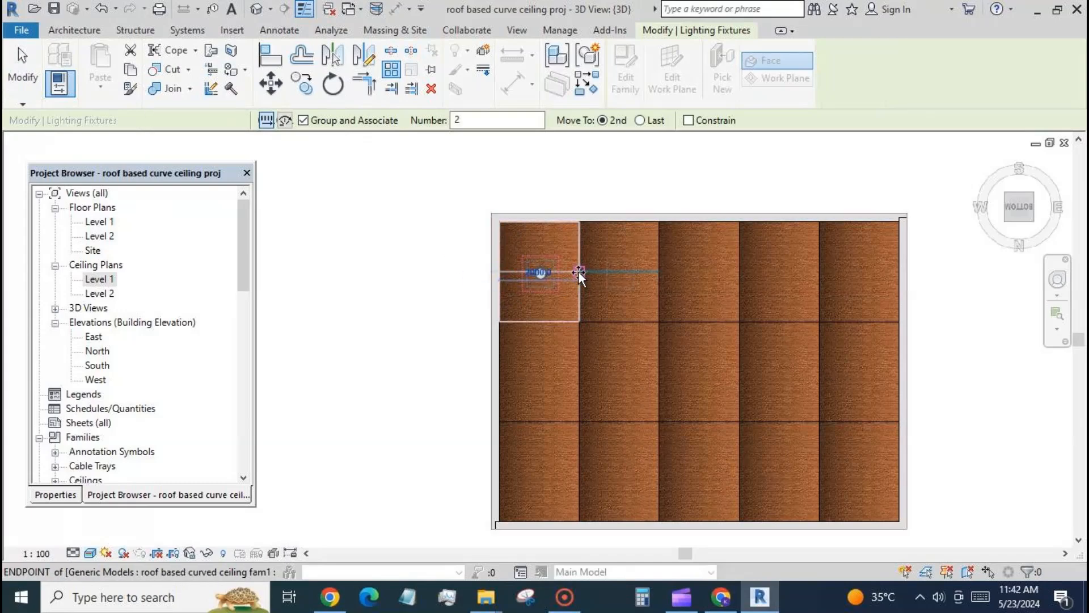
click(578, 271)
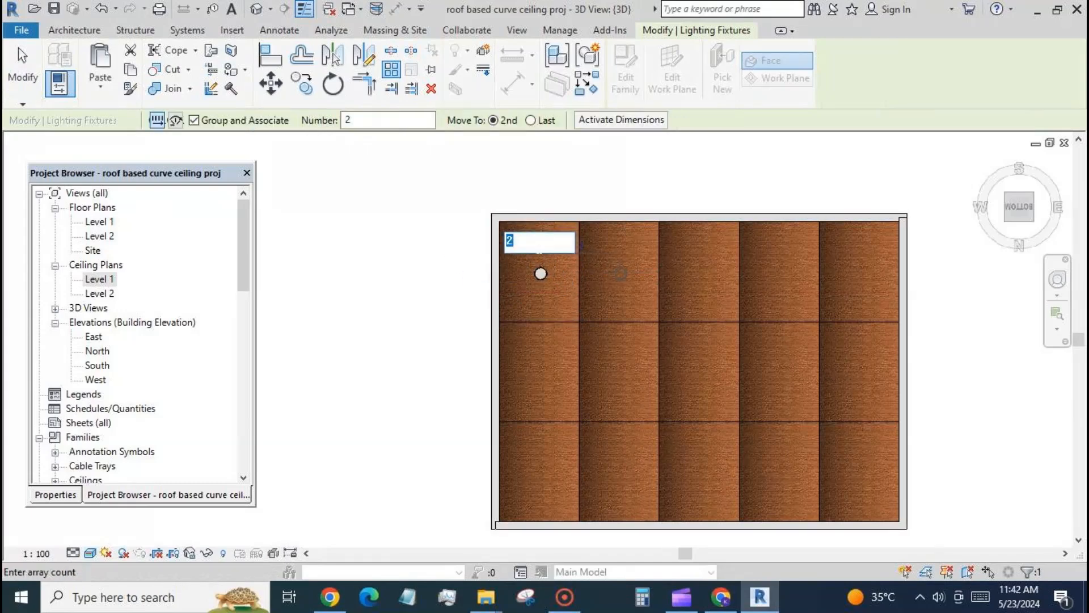
text(5)
key(Return)
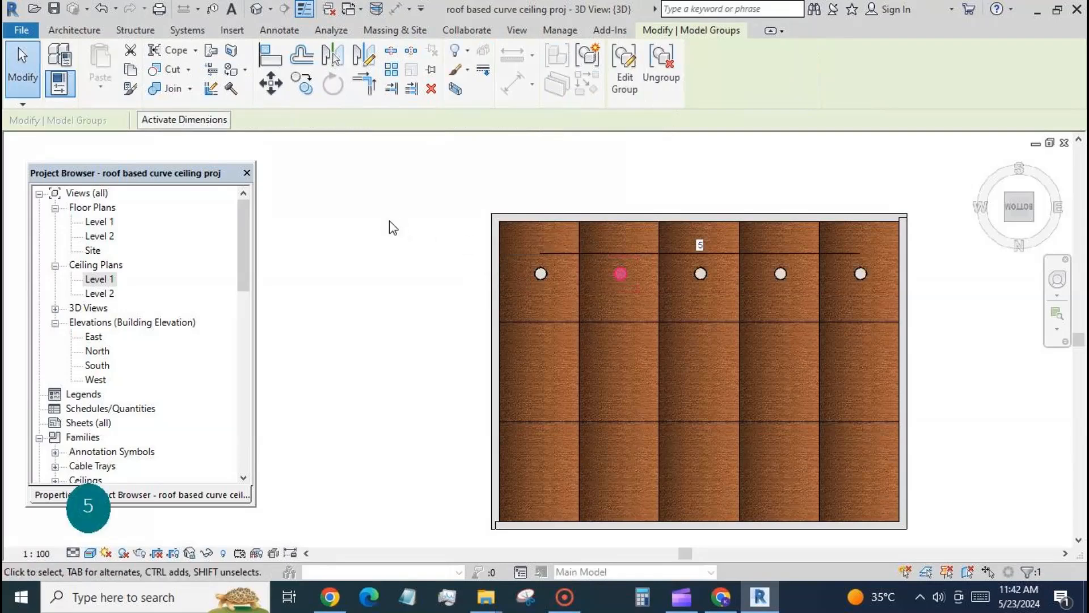
Step: Select the whole row of arrayed downlights and ungroup them
click(458, 246)
drag(928, 326, 930, 328)
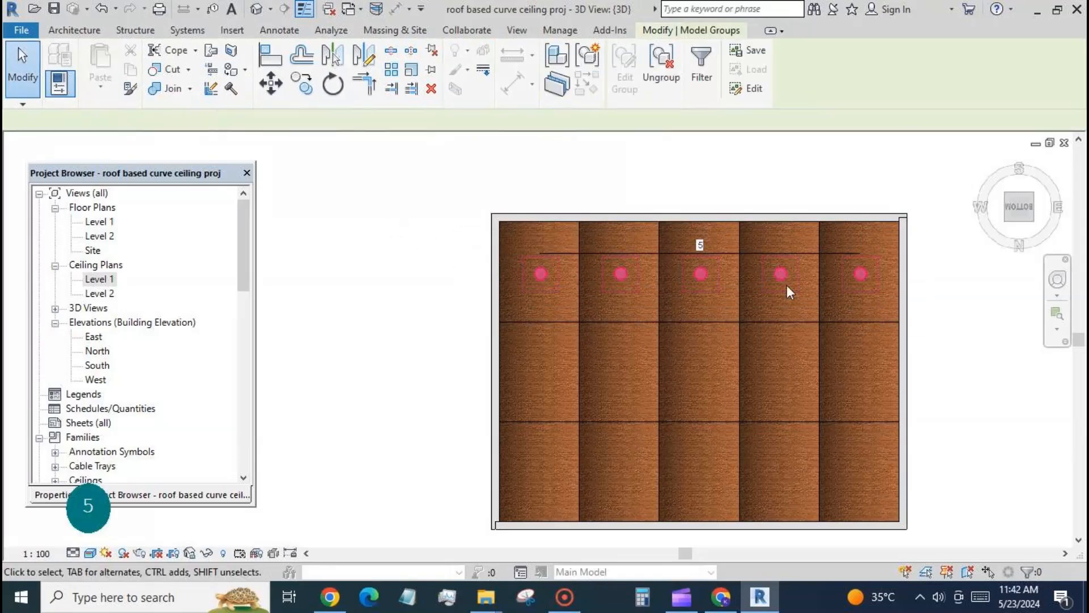
click(406, 92)
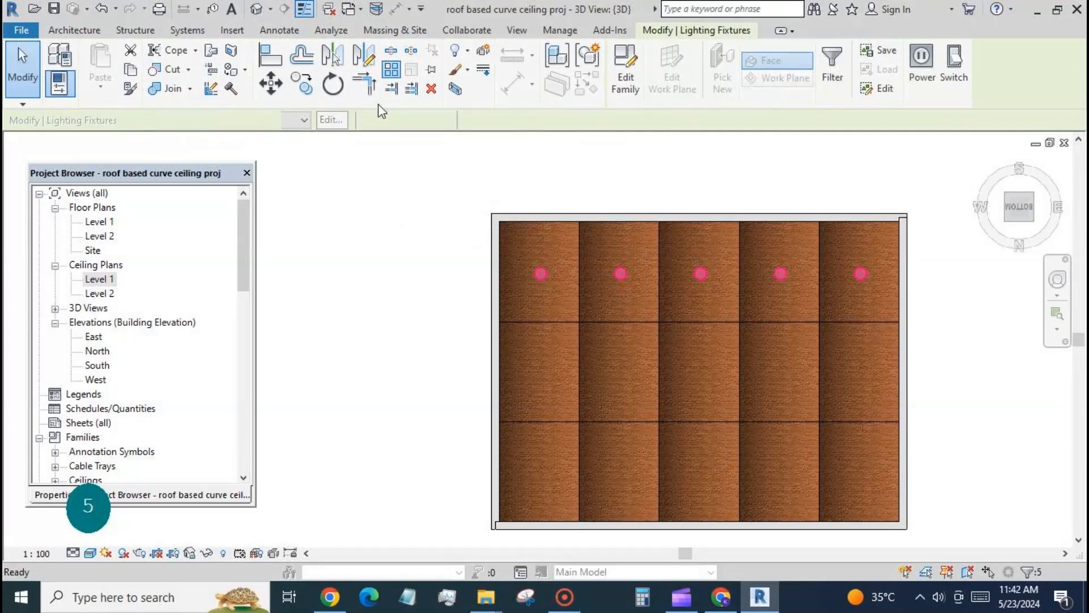
click(596, 351)
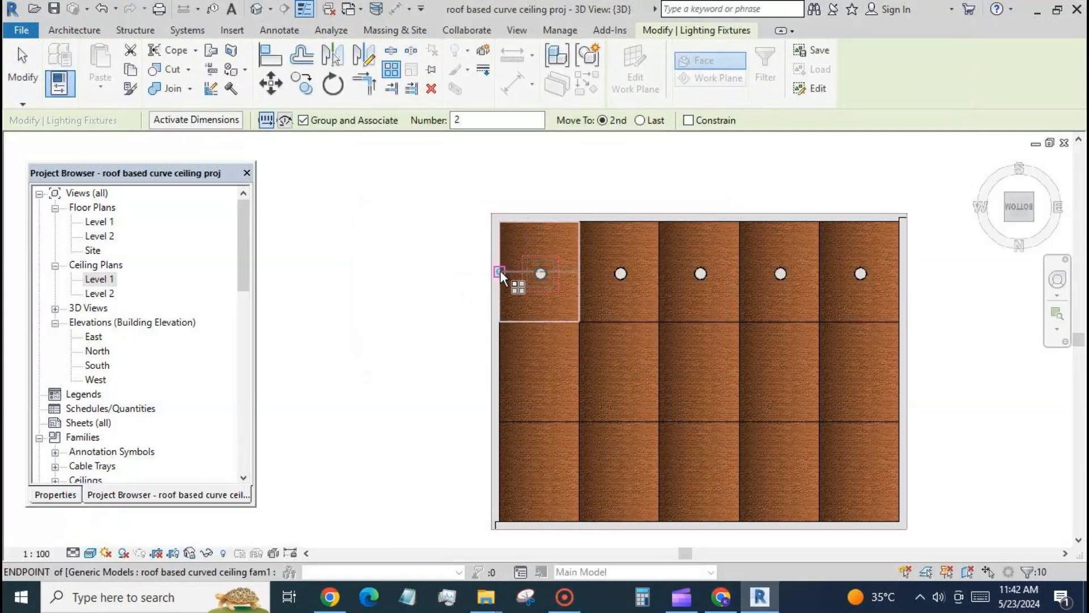
key(Escape)
key(Escape)
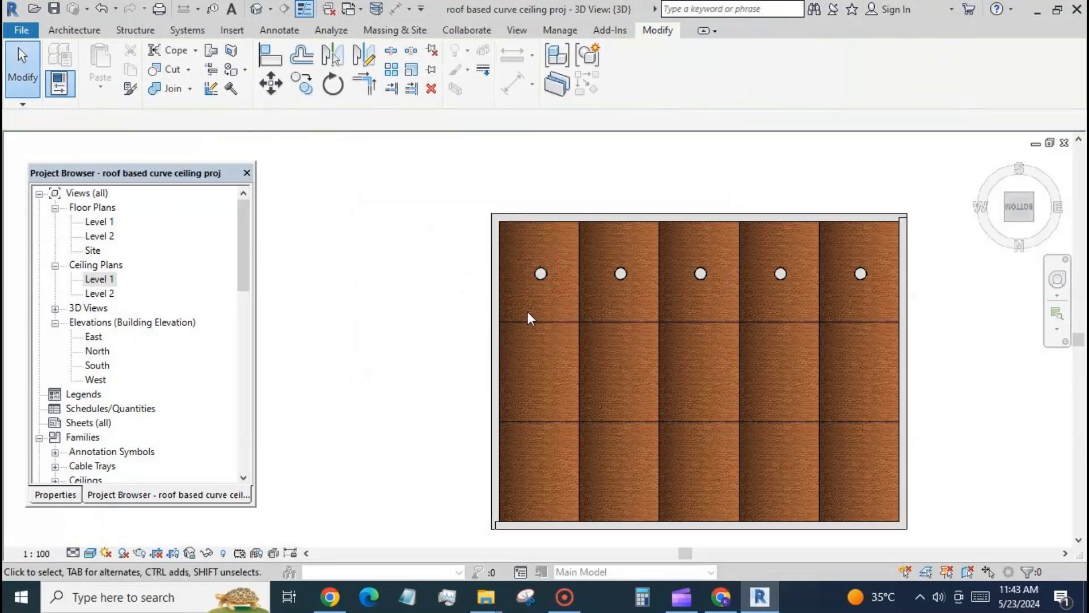
Step: Select the five downlights in the first row and array them linearly down the ceiling at 2500 spacing, with a count of 3
click(540, 274)
ctrl+click(620, 274)
ctrl+click(701, 274)
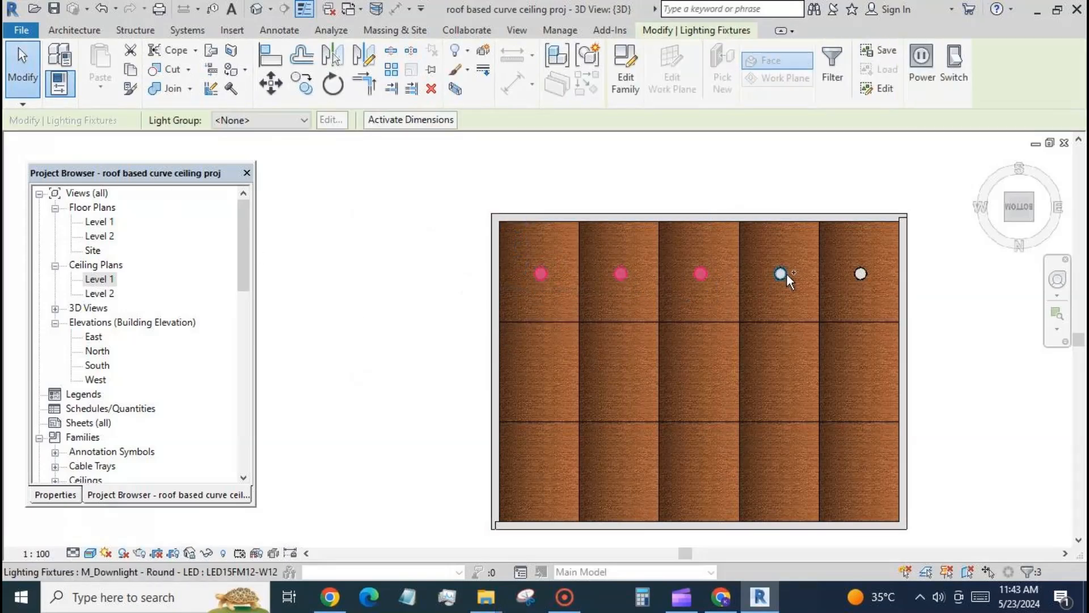
ctrl+click(781, 274)
ctrl+click(861, 274)
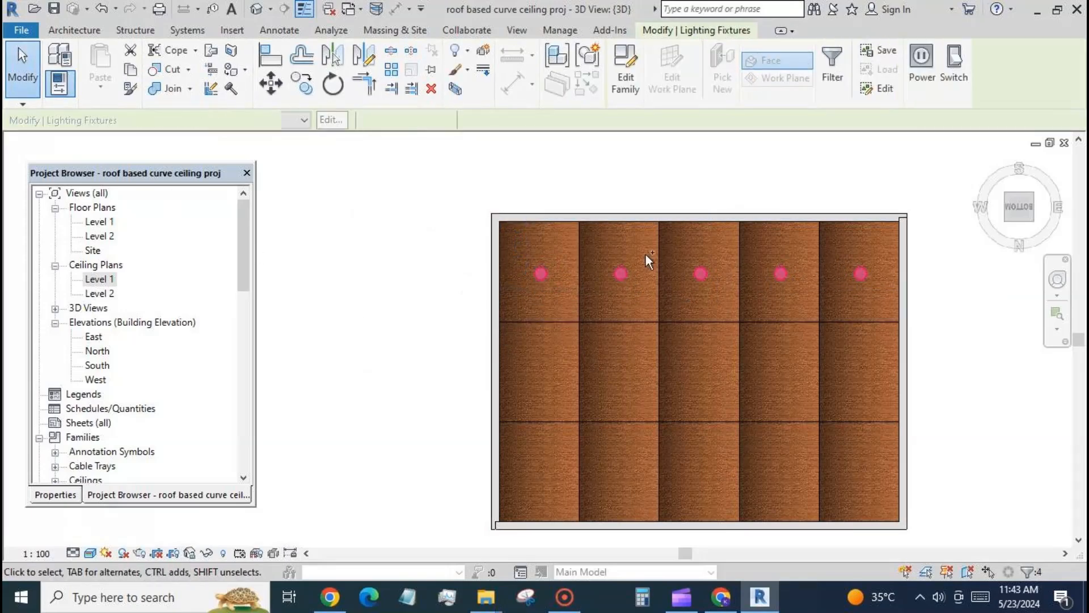
click(392, 69)
click(602, 350)
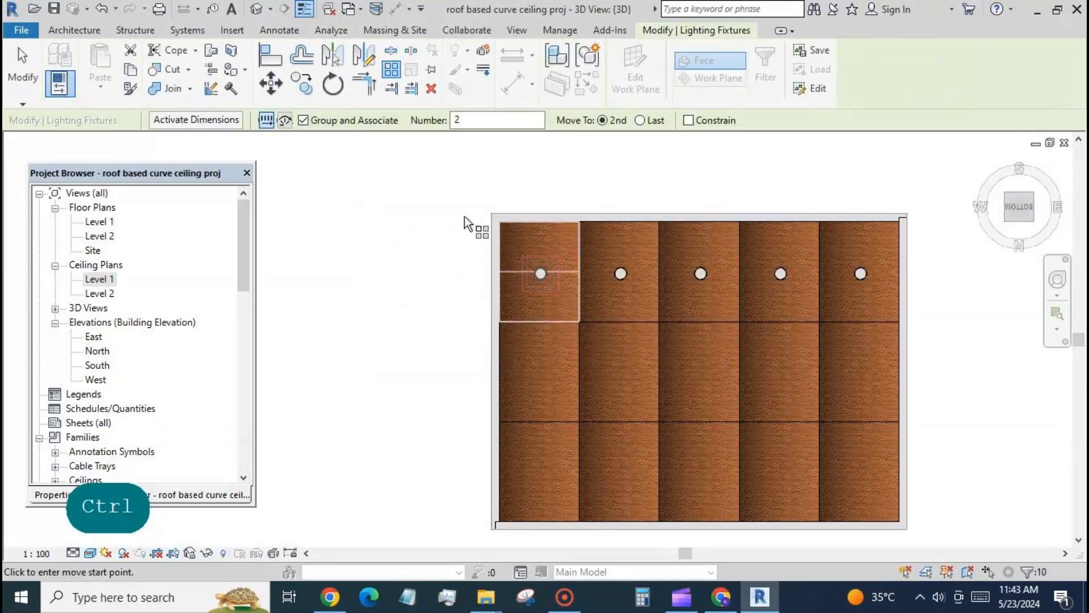
scroll(468, 216, down, 2)
click(492, 258)
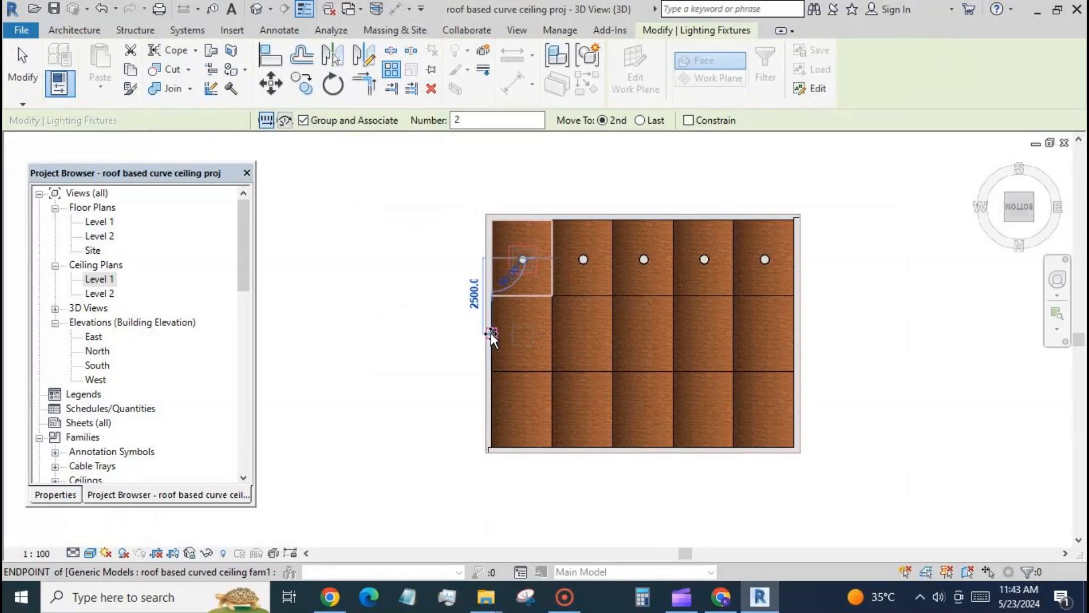
click(491, 335)
text(3)
key(Return)
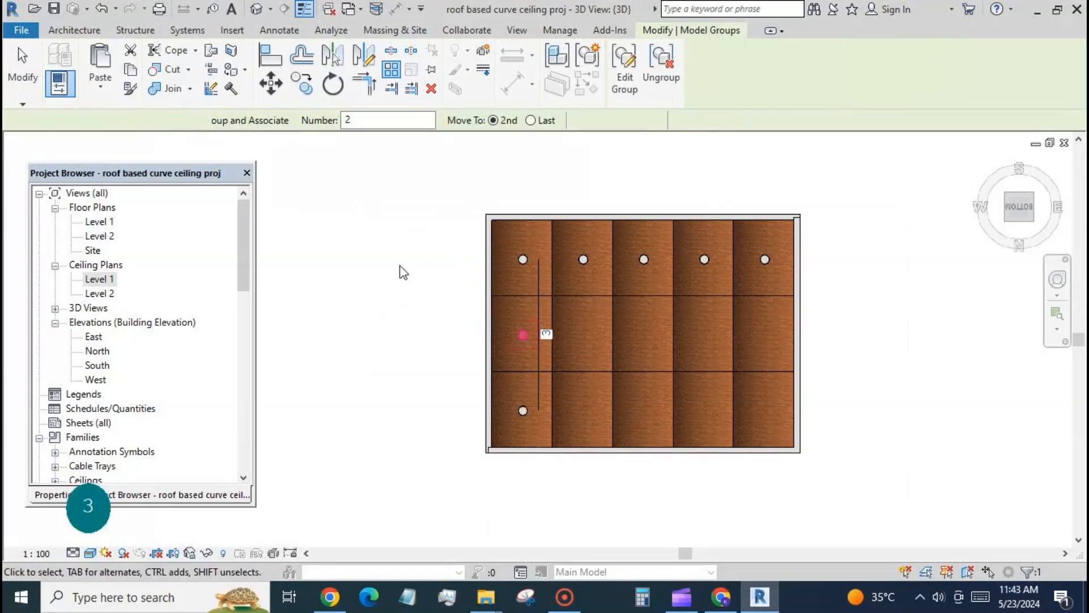
click(396, 273)
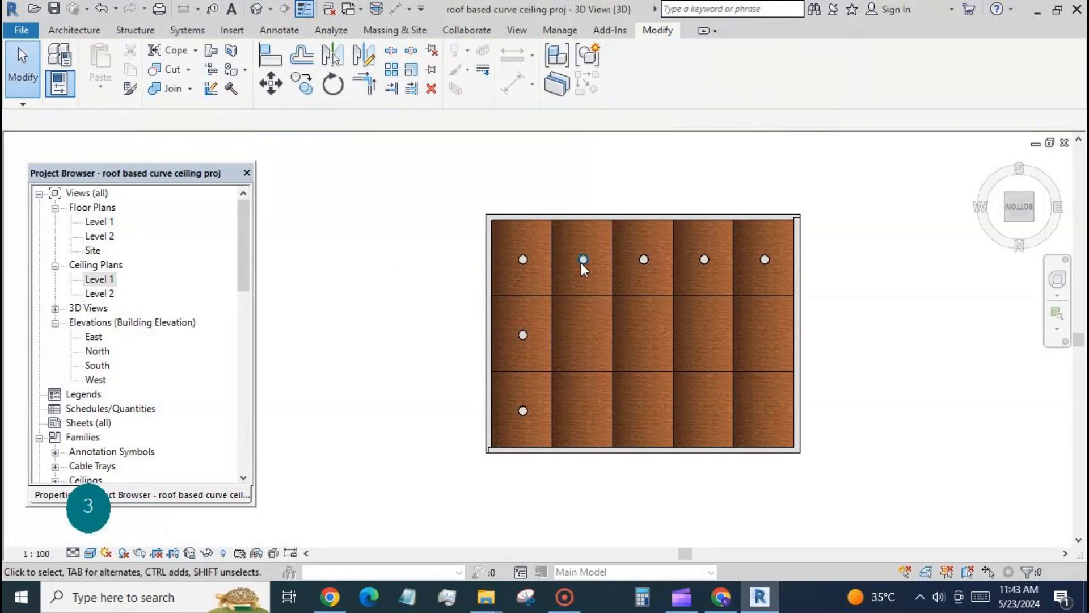
Step: Try to array the second downlight of the first row on its own
click(563, 273)
click(391, 71)
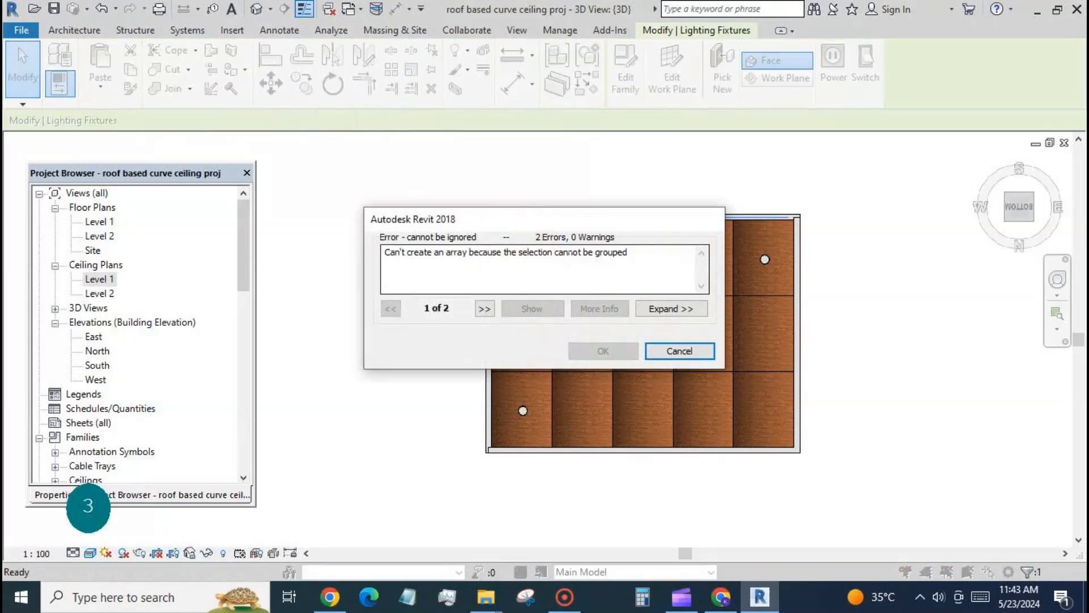
click(679, 352)
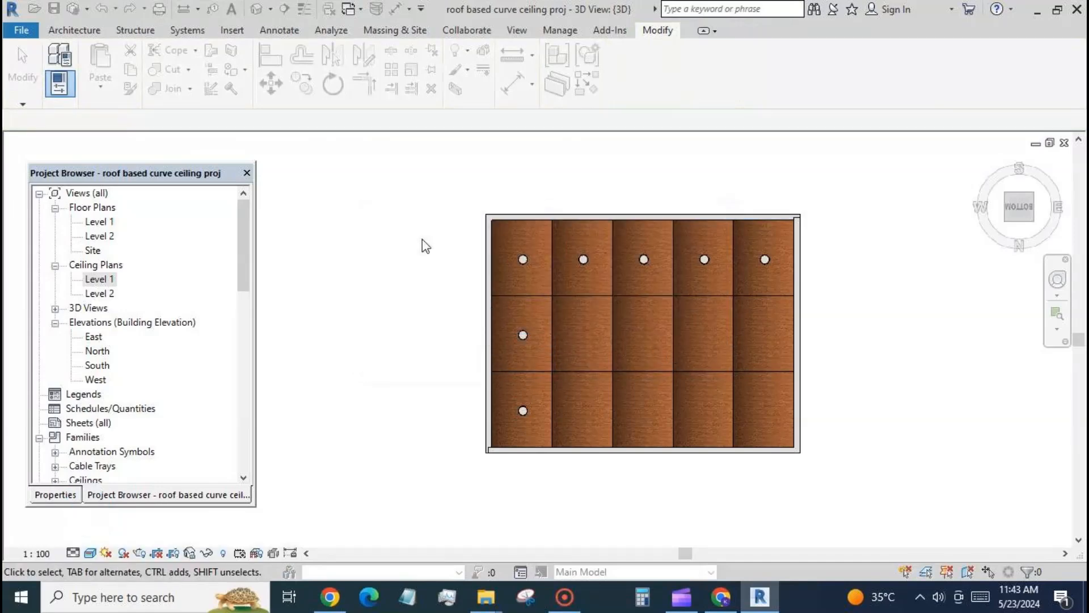
Step: Place the downlight component on the faces of the four empty panels in the middle row, near each panel's centre
click(186, 84)
click(189, 116)
click(630, 358)
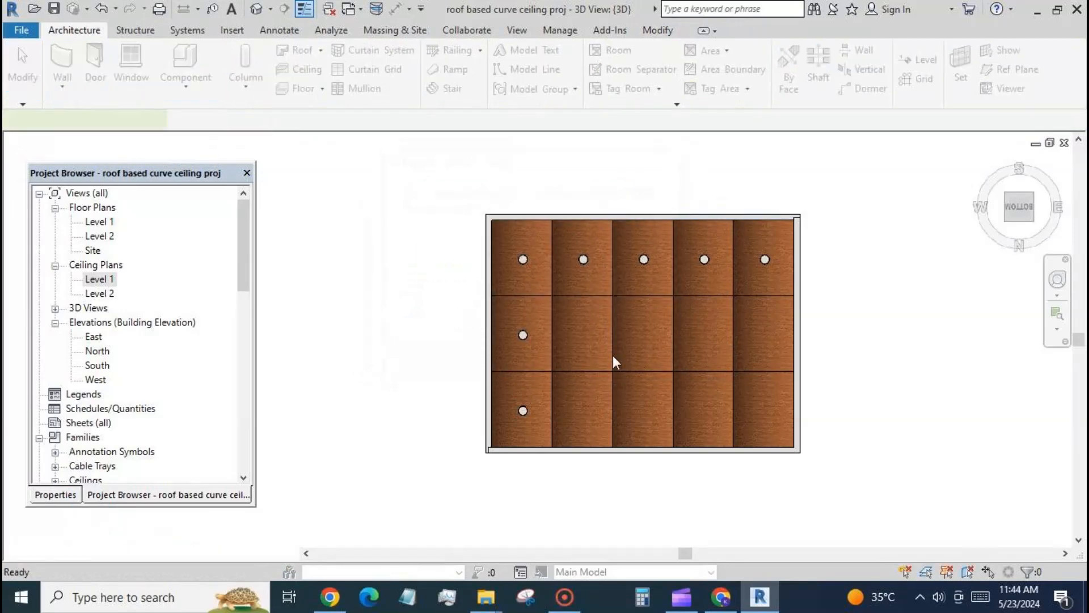
click(584, 334)
click(643, 333)
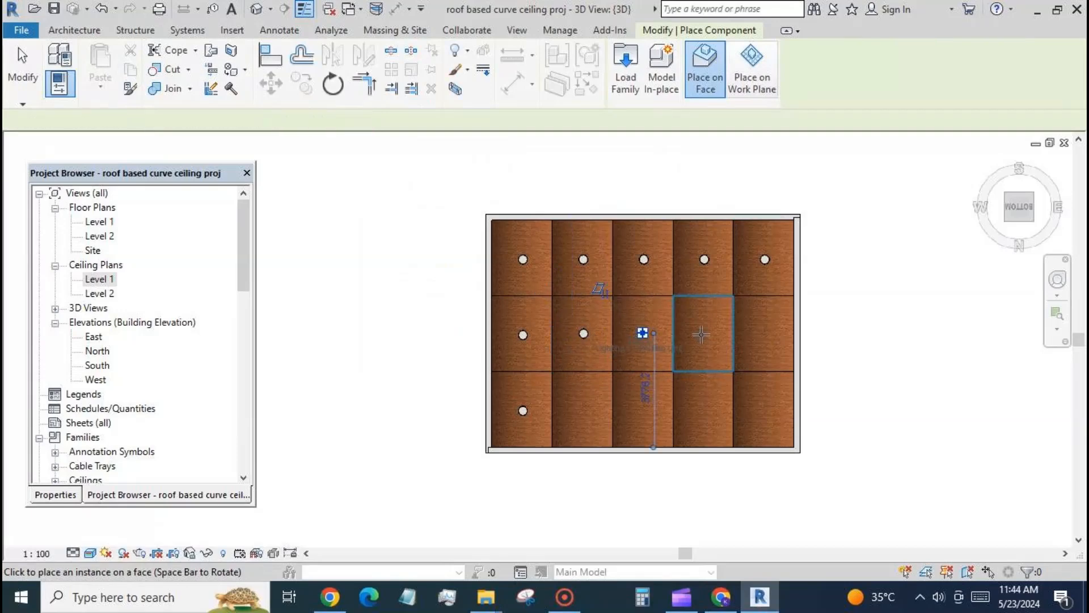
click(705, 331)
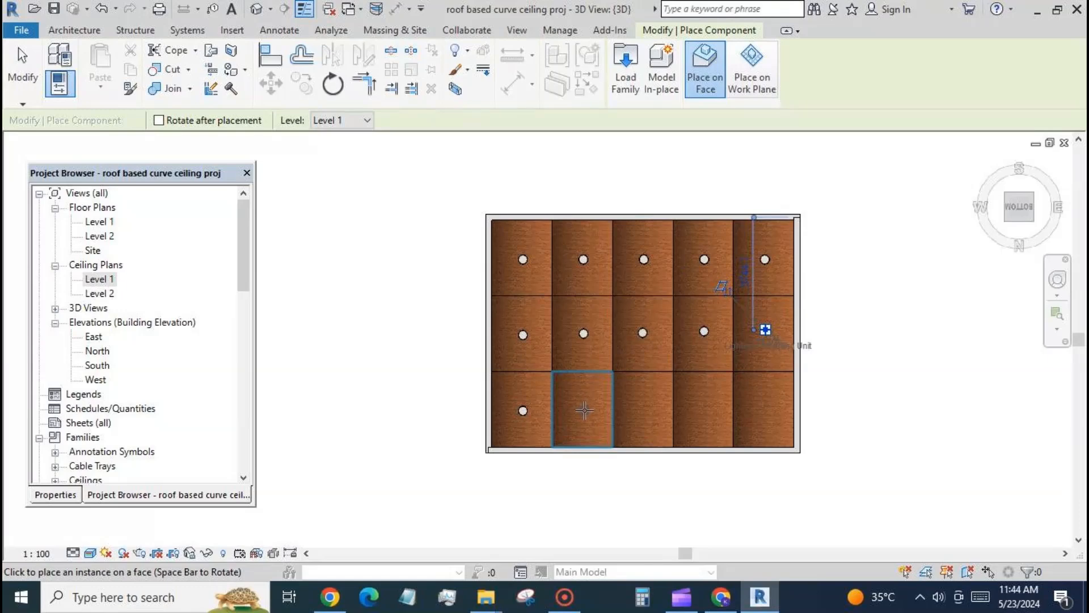
Step: Place downlights near the centres of the four remaining panels in the last row and finish placing components
click(584, 409)
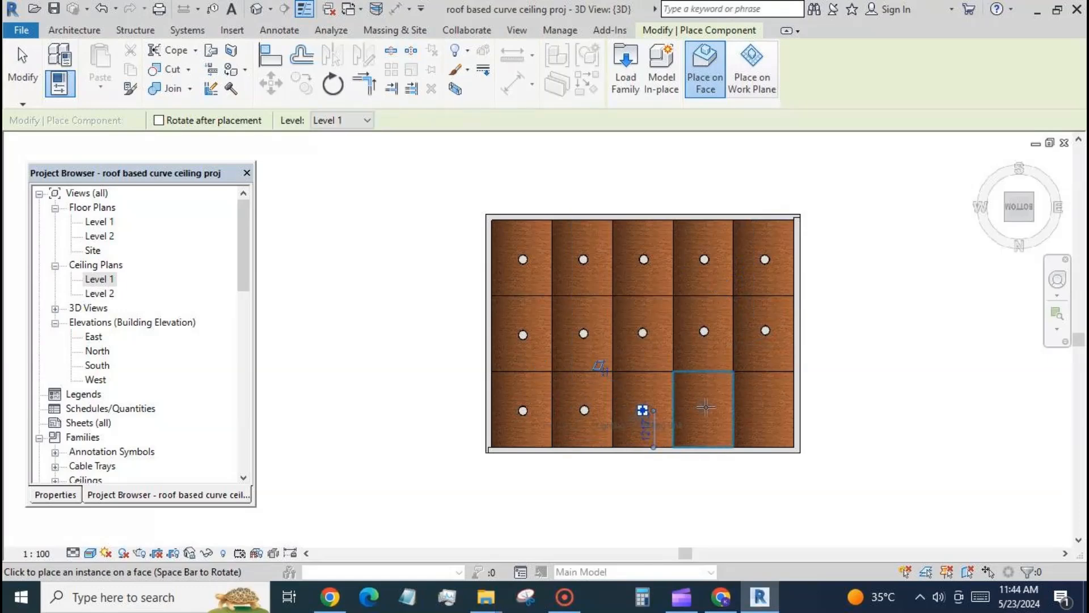
click(706, 407)
click(765, 408)
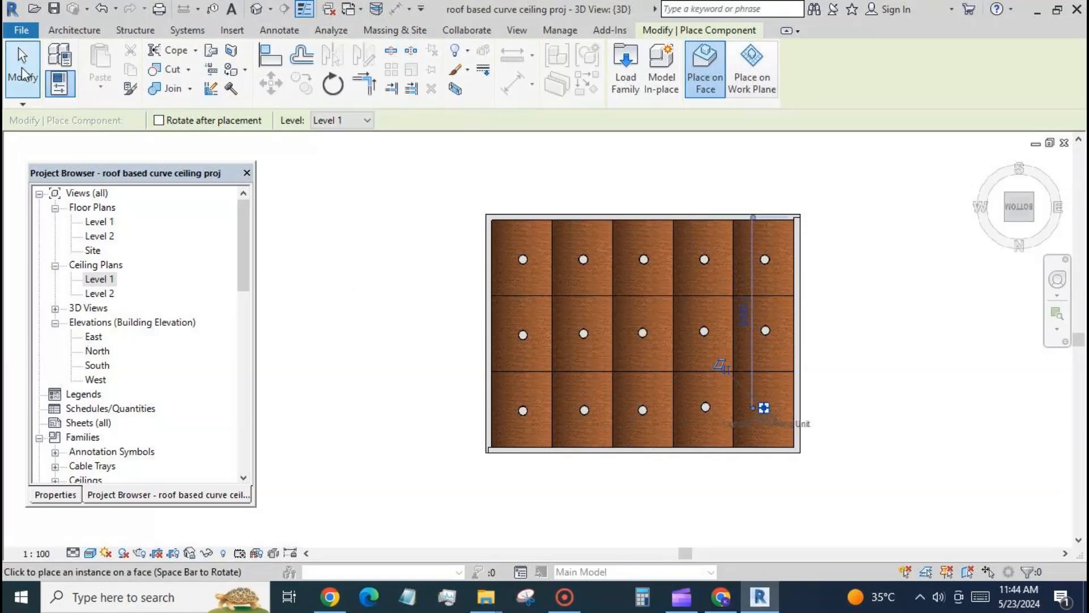
click(22, 67)
Step: Orbit to an oblique view of the ceiling from below and render it at Medium quality
scroll(427, 226, down, 1)
shift+middle_drag(761, 270, 681, 374)
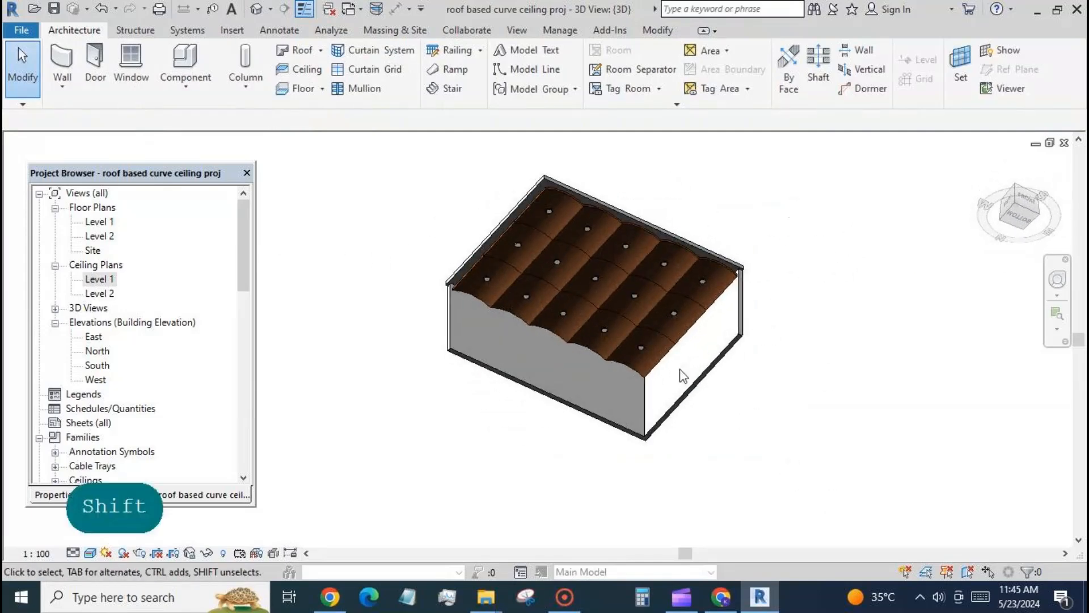
scroll(421, 293, up, 2)
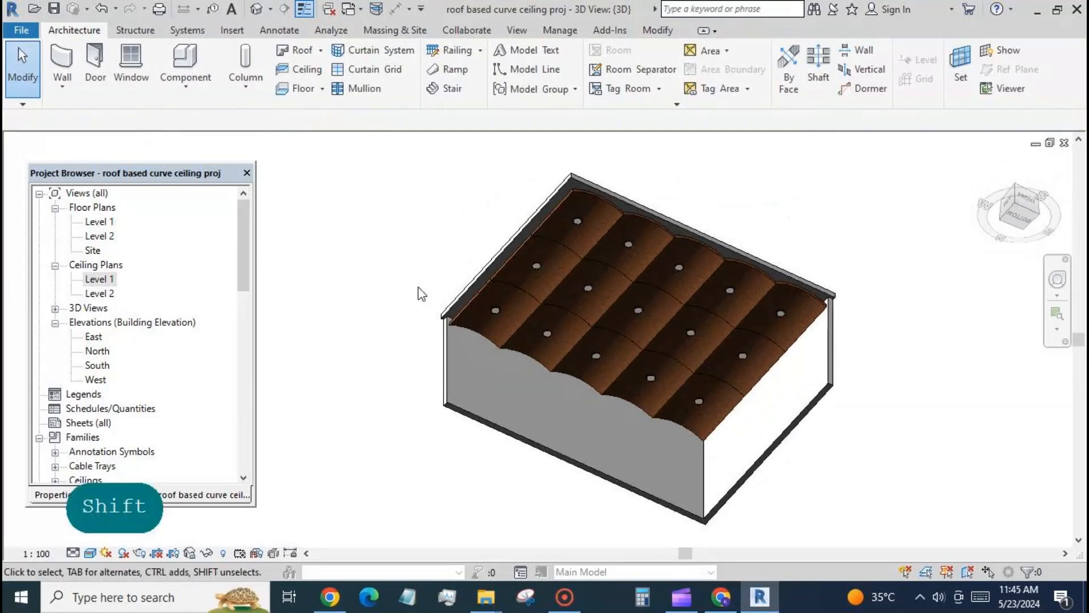
click(91, 553)
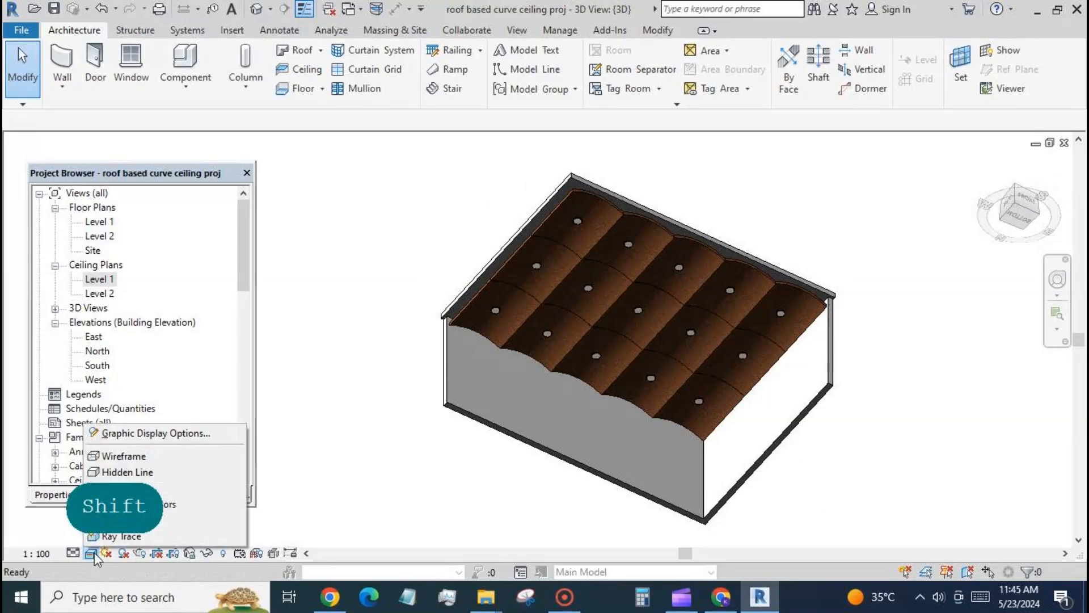
click(139, 553)
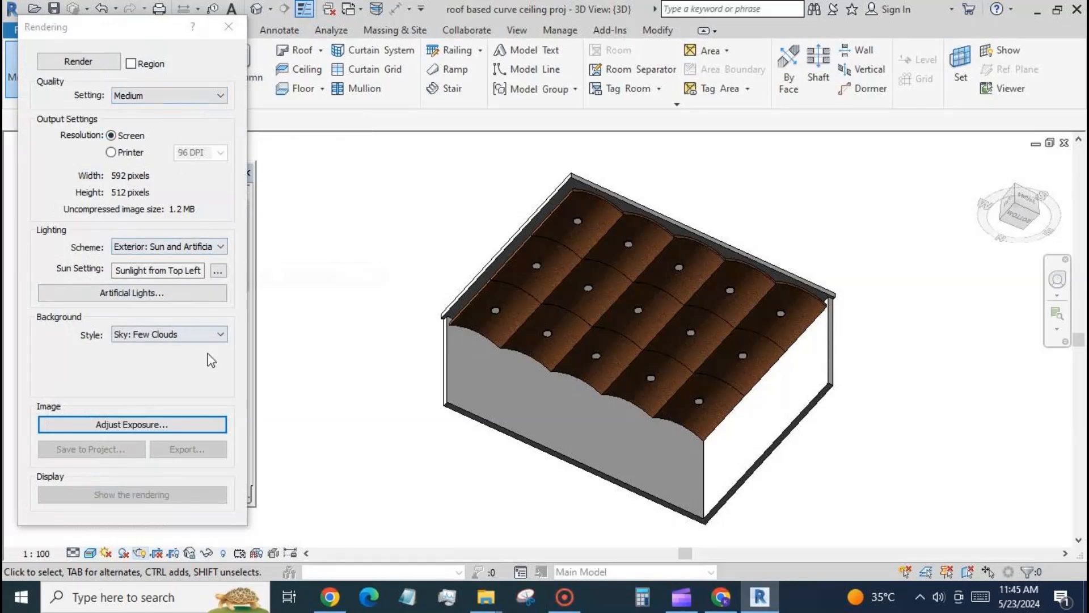
click(76, 61)
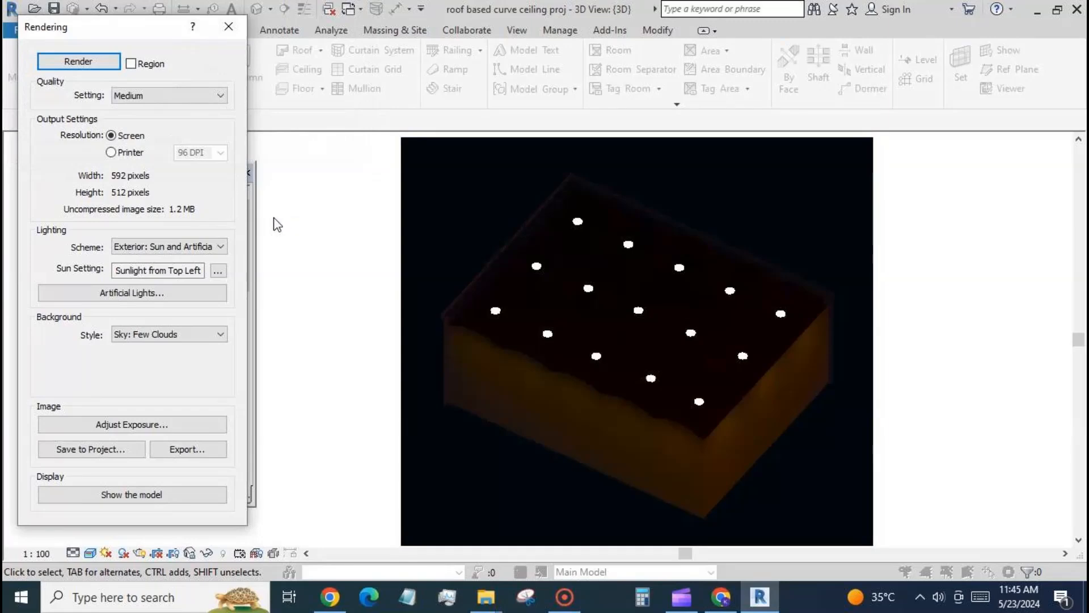
Step: Adjust the render's exposure, setting the exposure value to 4.60 and highlights to 0.37
click(195, 427)
click(227, 158)
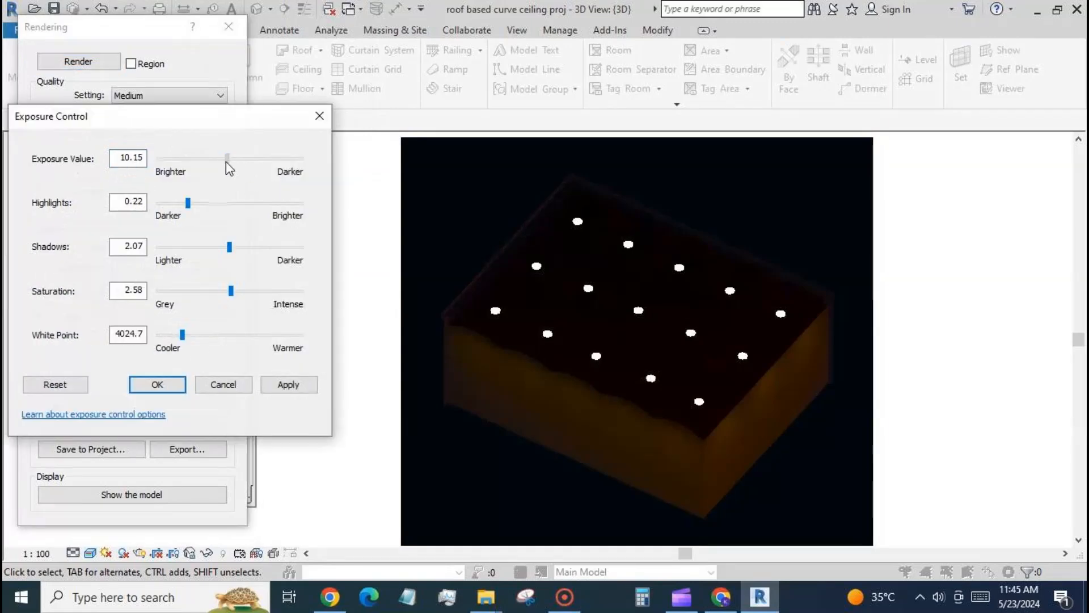
drag(225, 161, 191, 160)
click(278, 384)
click(287, 384)
click(289, 385)
click(287, 384)
drag(189, 203, 211, 203)
click(287, 385)
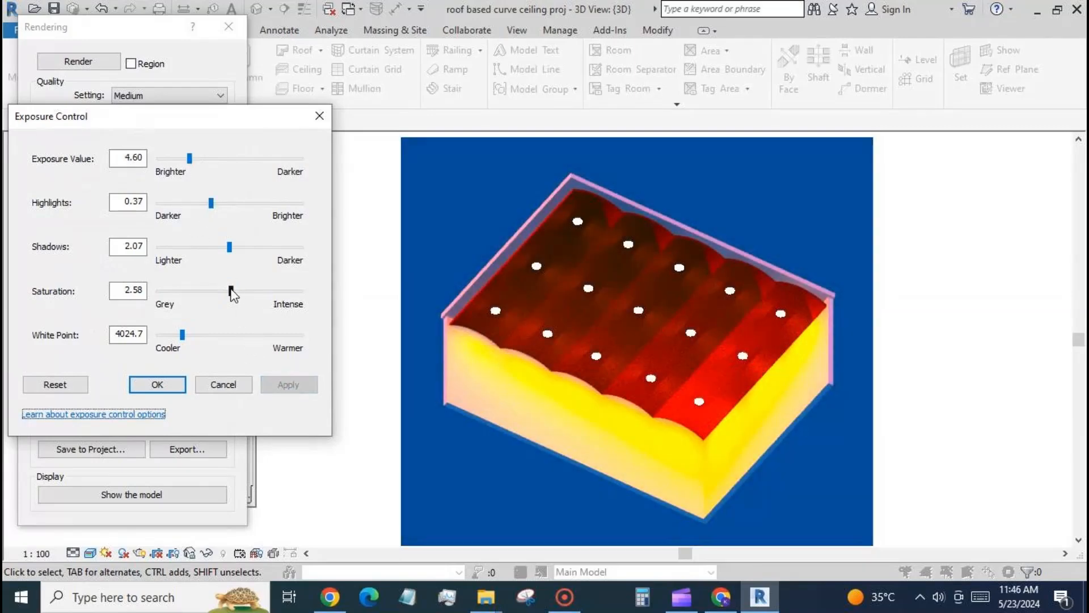
Step: Raise the render's saturation to 2.98 and its white point to 4914.6, and accept the exposure settings
drag(231, 292, 243, 292)
click(287, 384)
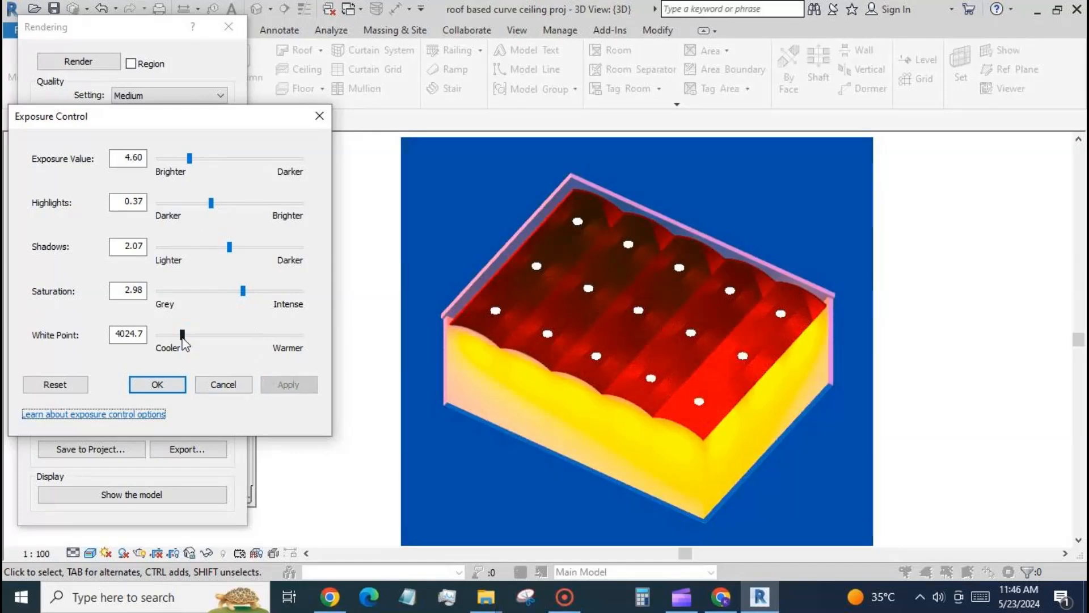
drag(183, 334, 191, 335)
click(278, 388)
click(282, 381)
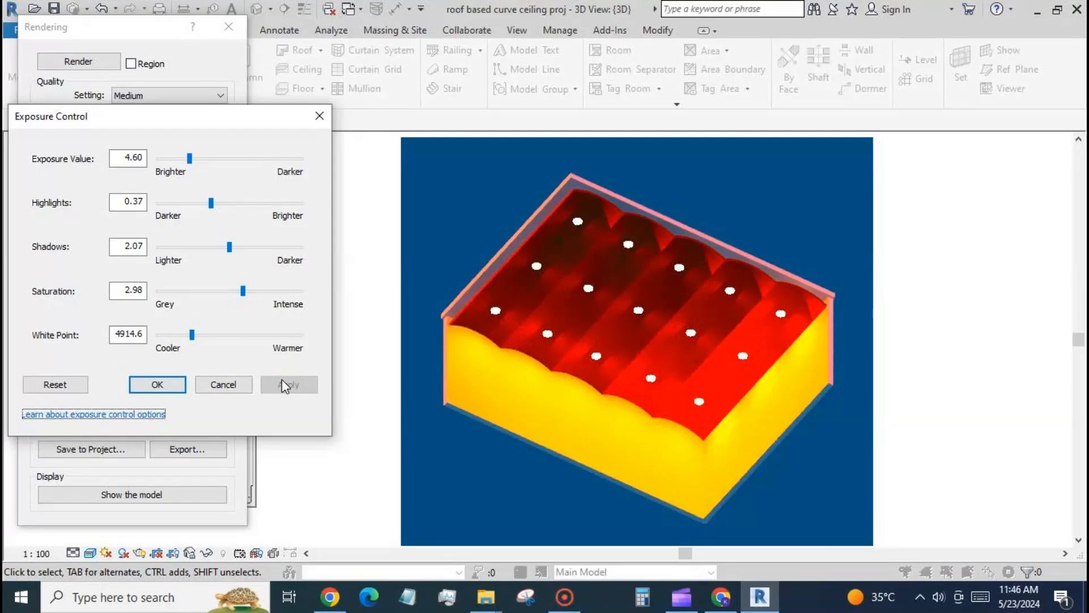
click(164, 389)
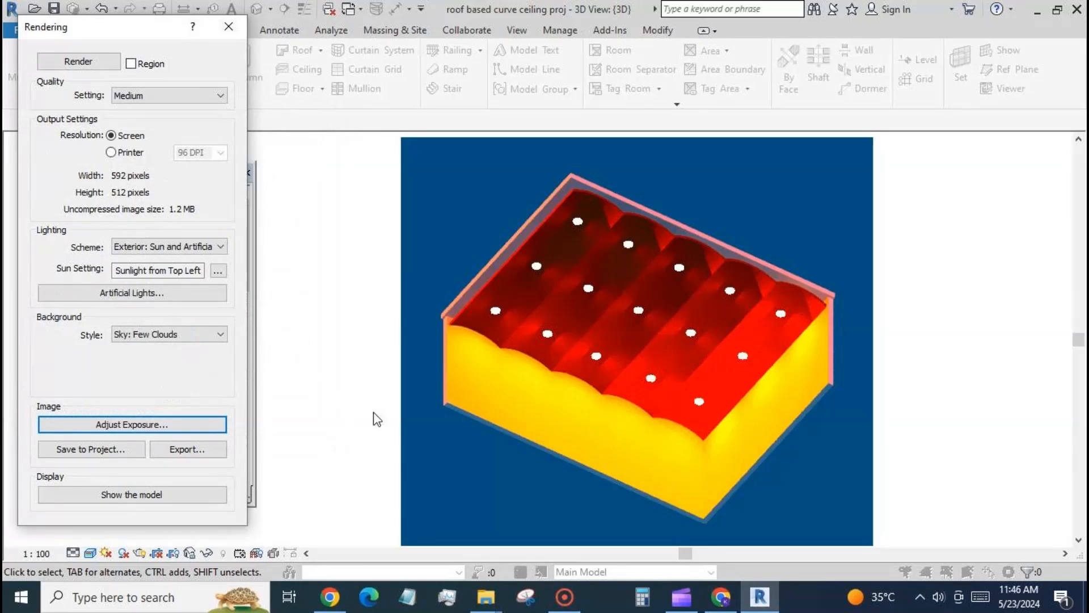
Step: Capture the rendered image area with the Snipping Tool and open the snip in Paint 3D
click(467, 395)
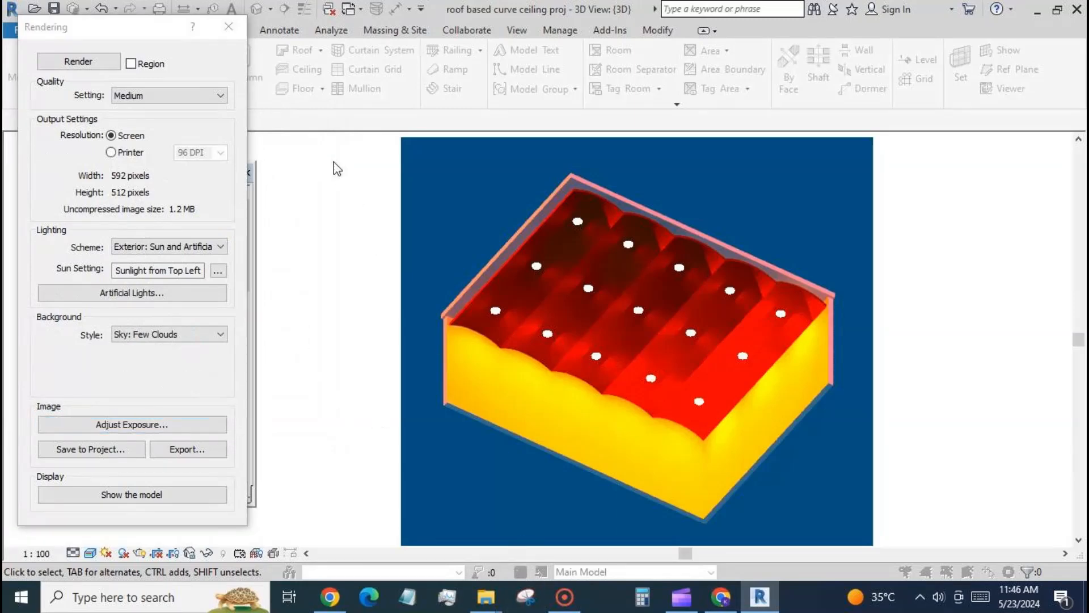
click(17, 525)
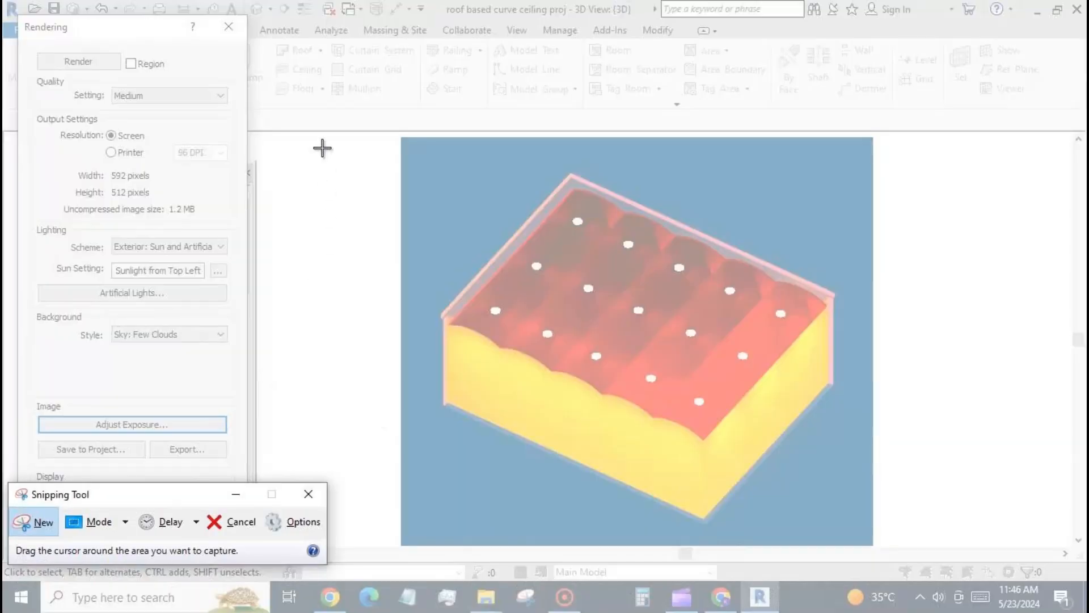
drag(323, 133, 924, 543)
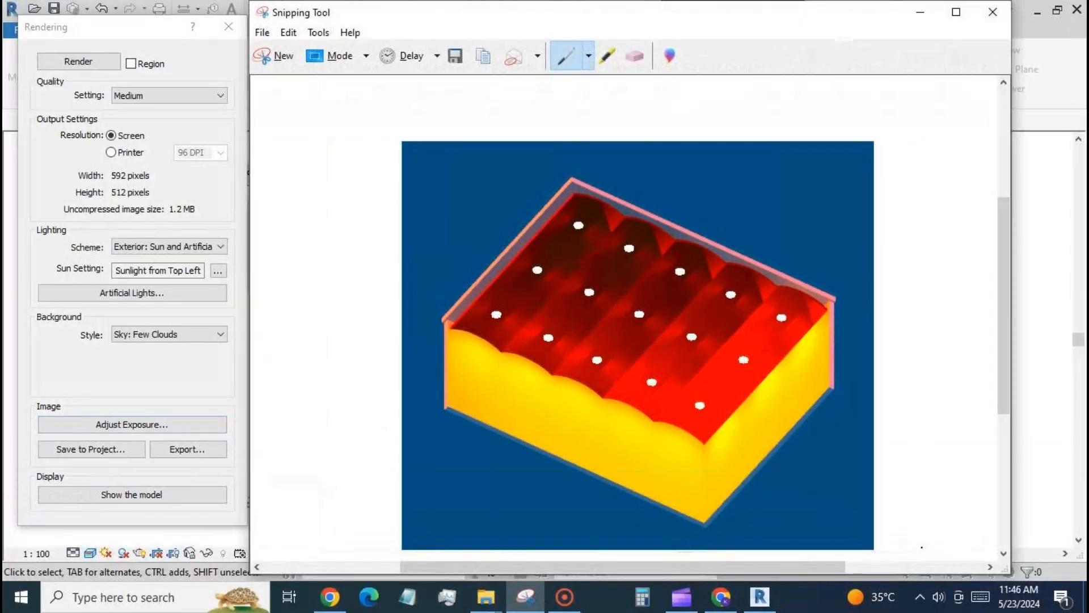
click(669, 55)
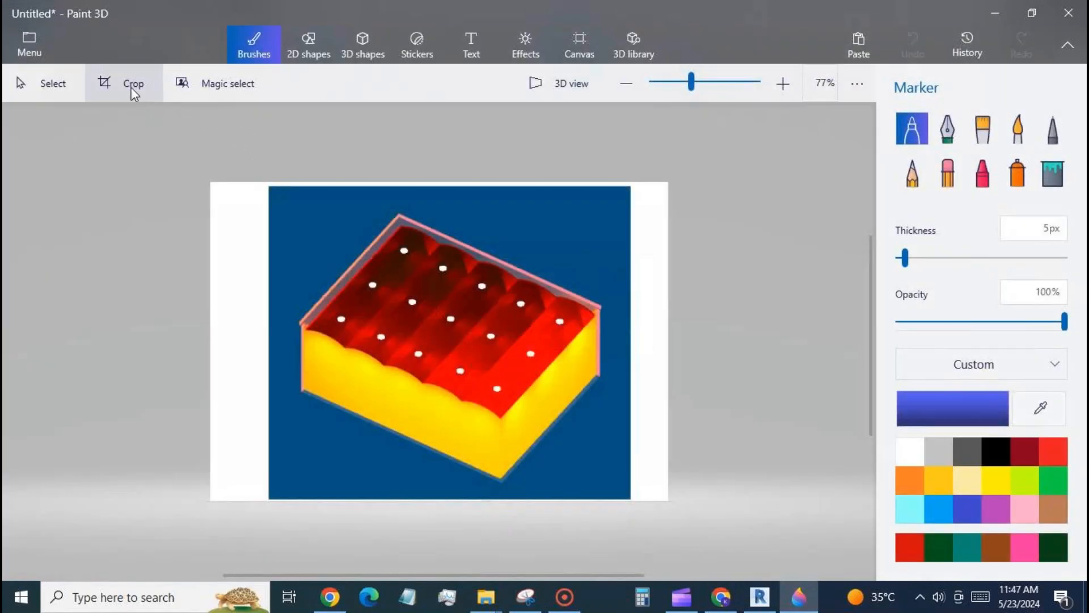
Step: Frame a 4:3 crop of about 578 × 434 px around the rendered ceiling and open the options for saving the image as a file
click(133, 86)
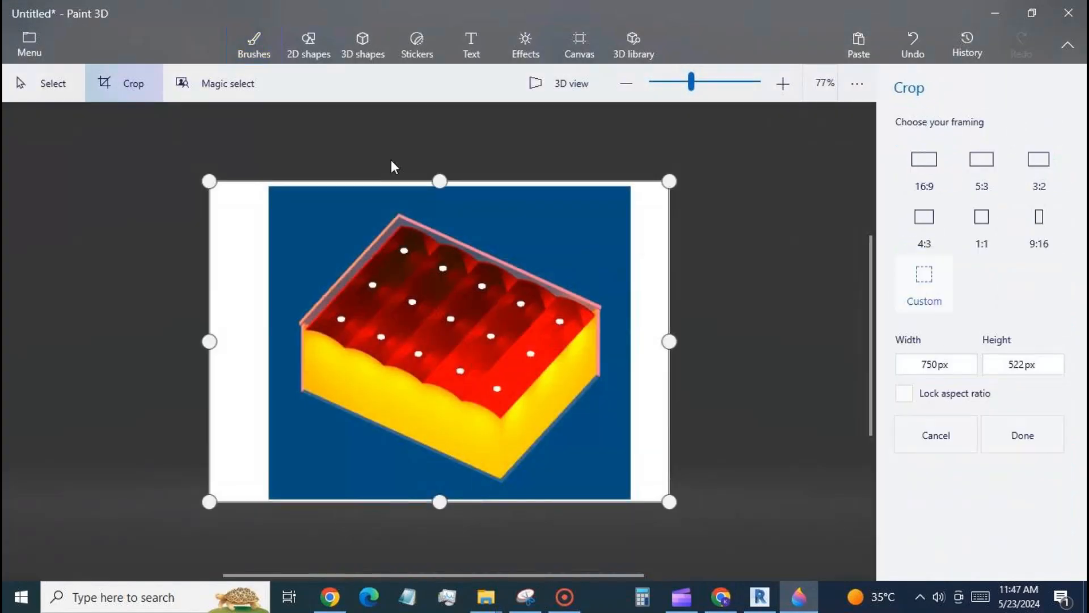
click(924, 222)
drag(661, 340, 625, 341)
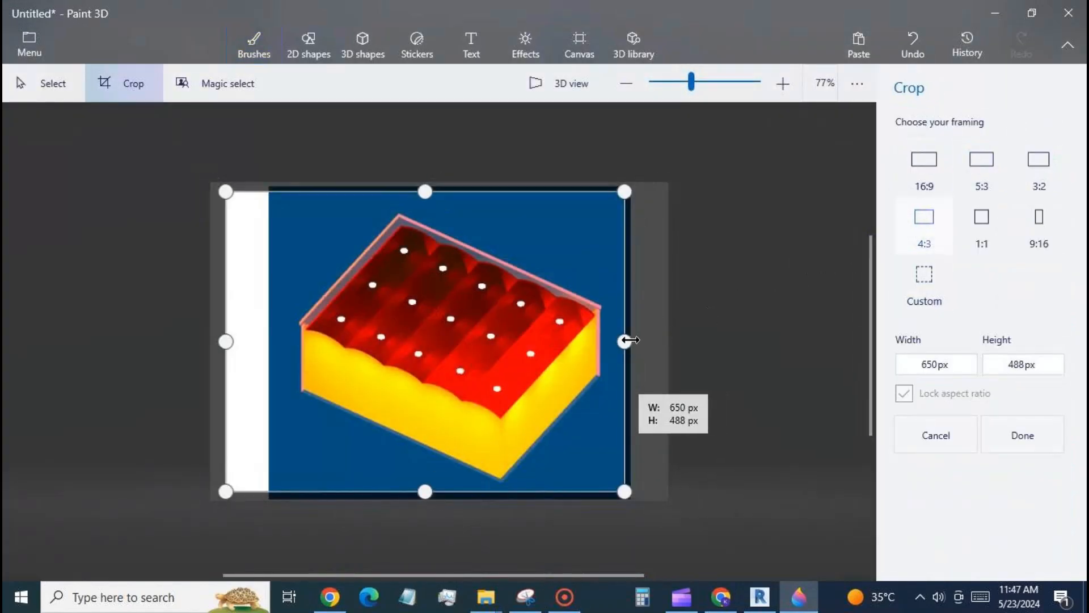
drag(225, 342, 270, 348)
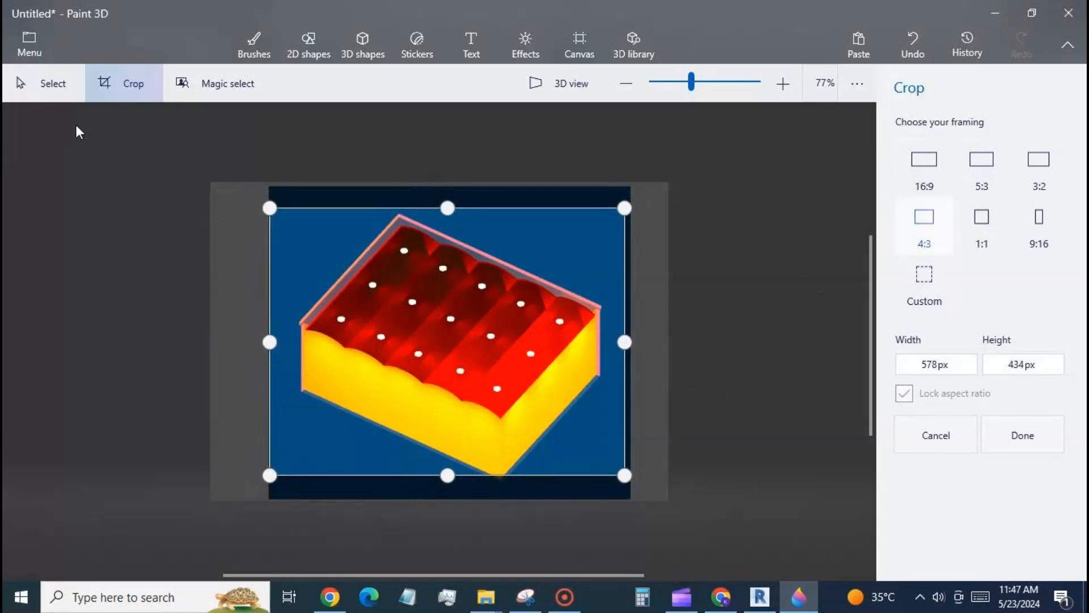
scroll(570, 142, down, 2)
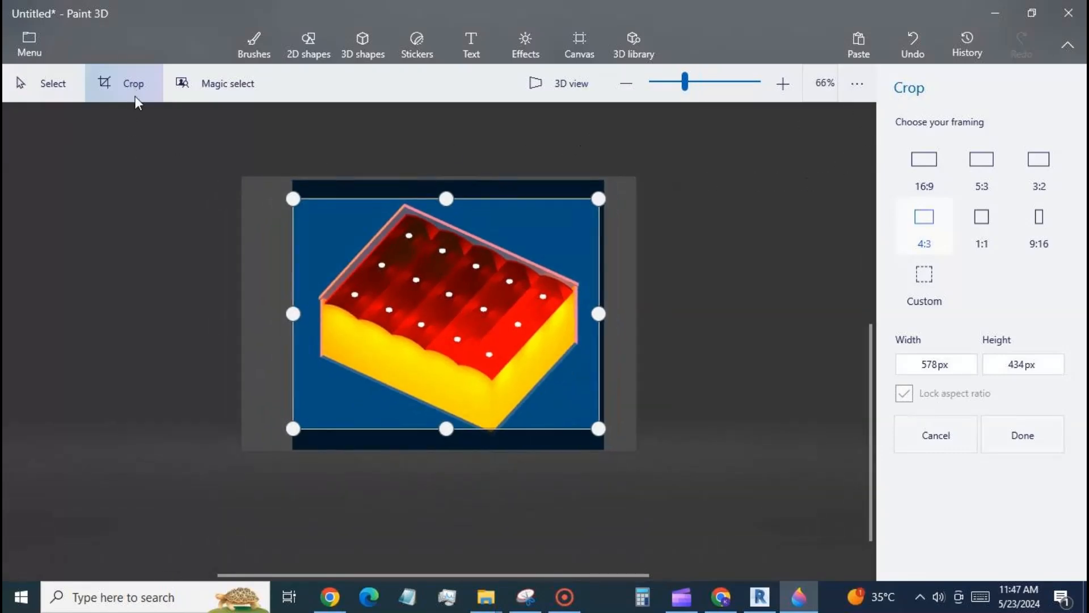
click(29, 45)
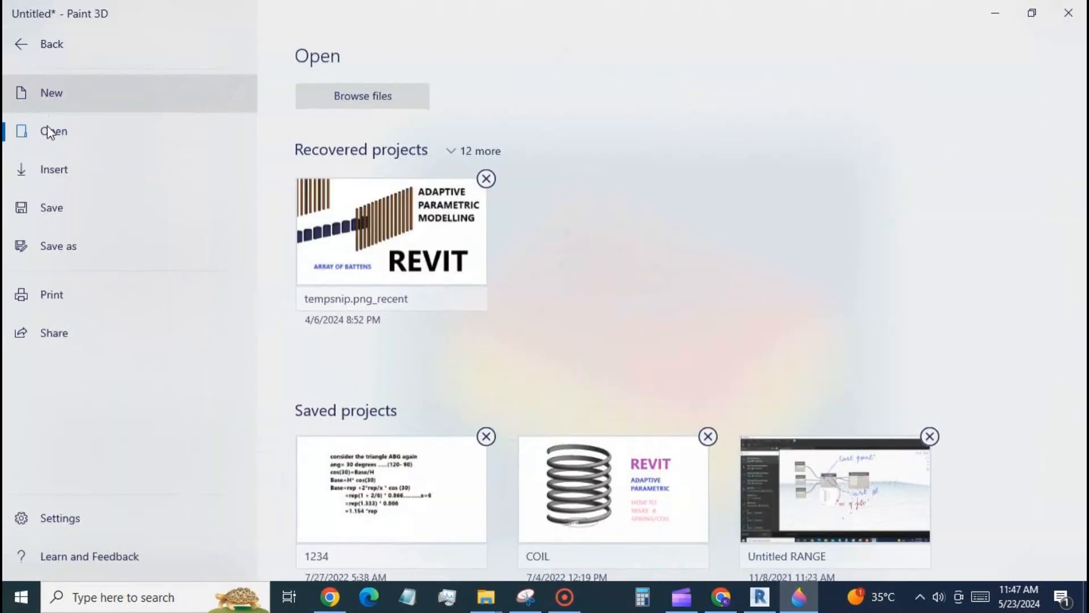
click(68, 249)
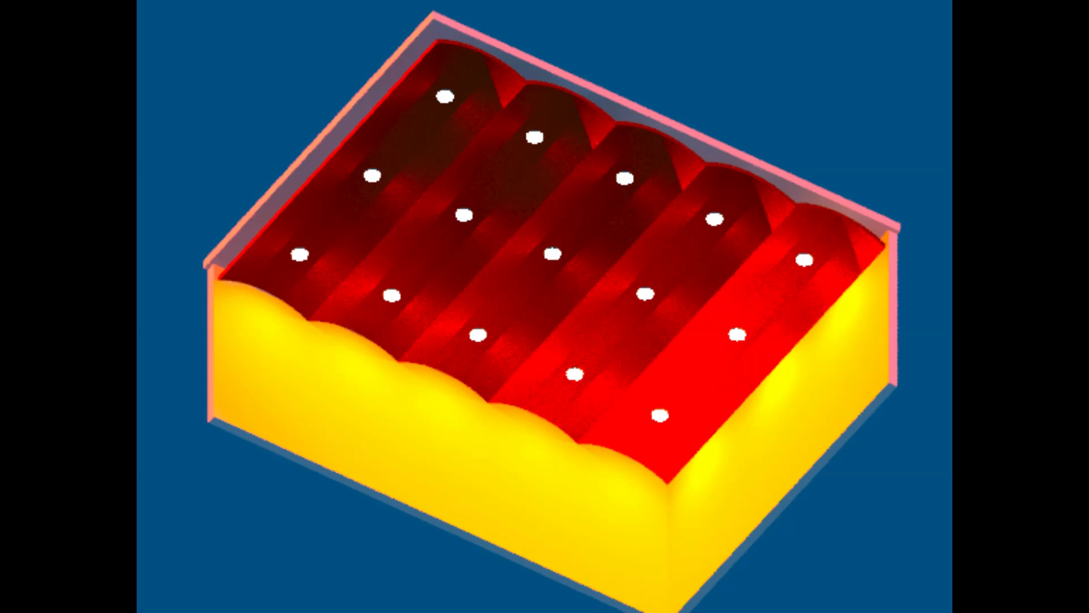